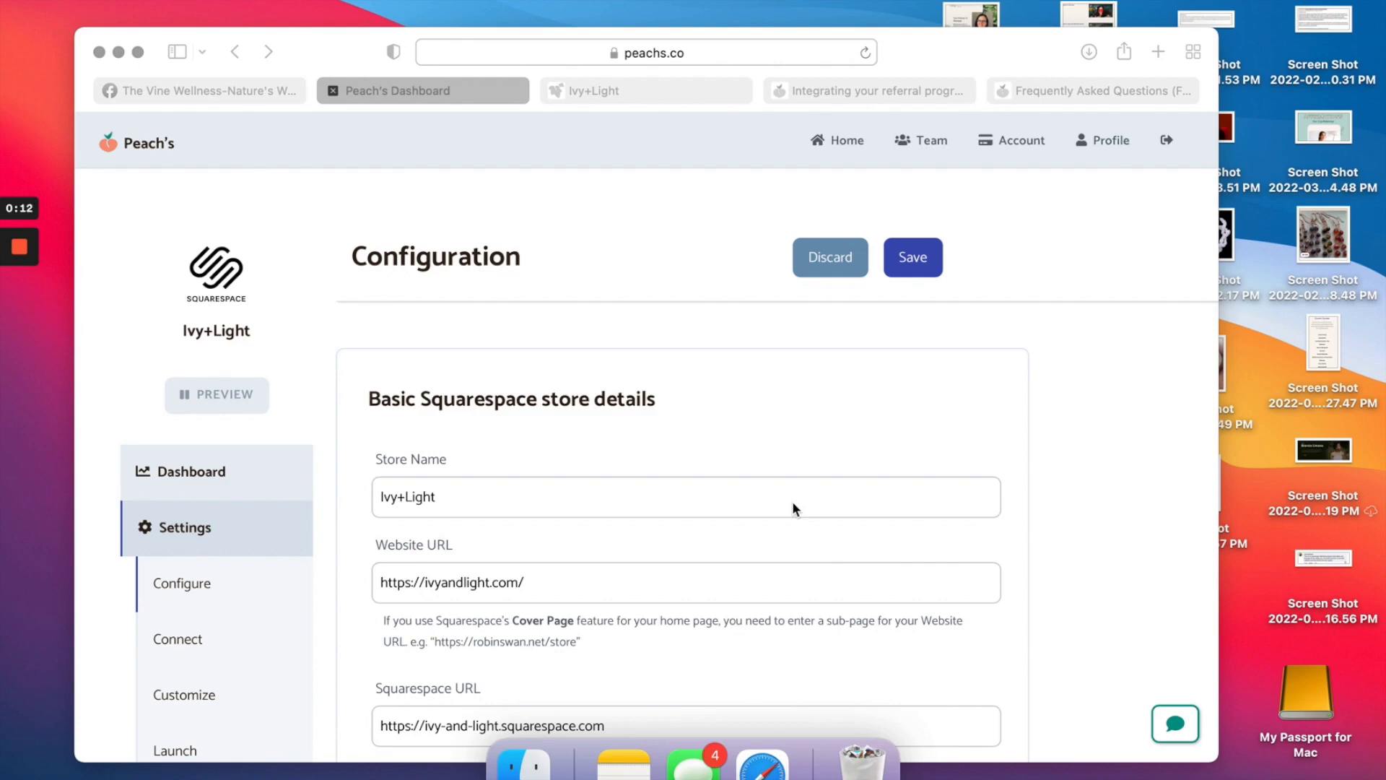
Review the reward settings, keeping the referrer reward discount type as a percentage.
{"action": "scroll", "coordinate": [496, 519], "scroll_direction": "down", "scroll_amount": 2}
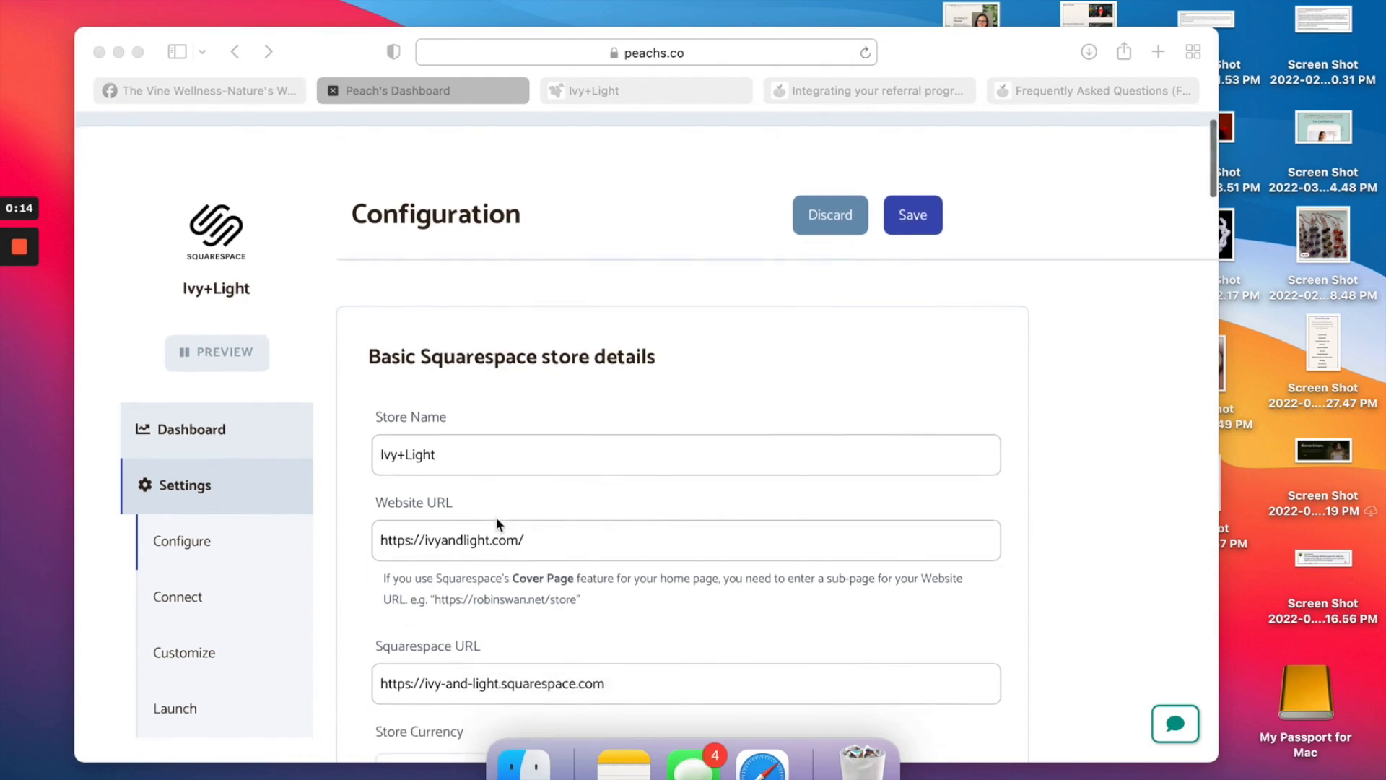
{"action": "scroll", "coordinate": [513, 437], "scroll_direction": "down", "scroll_amount": 4}
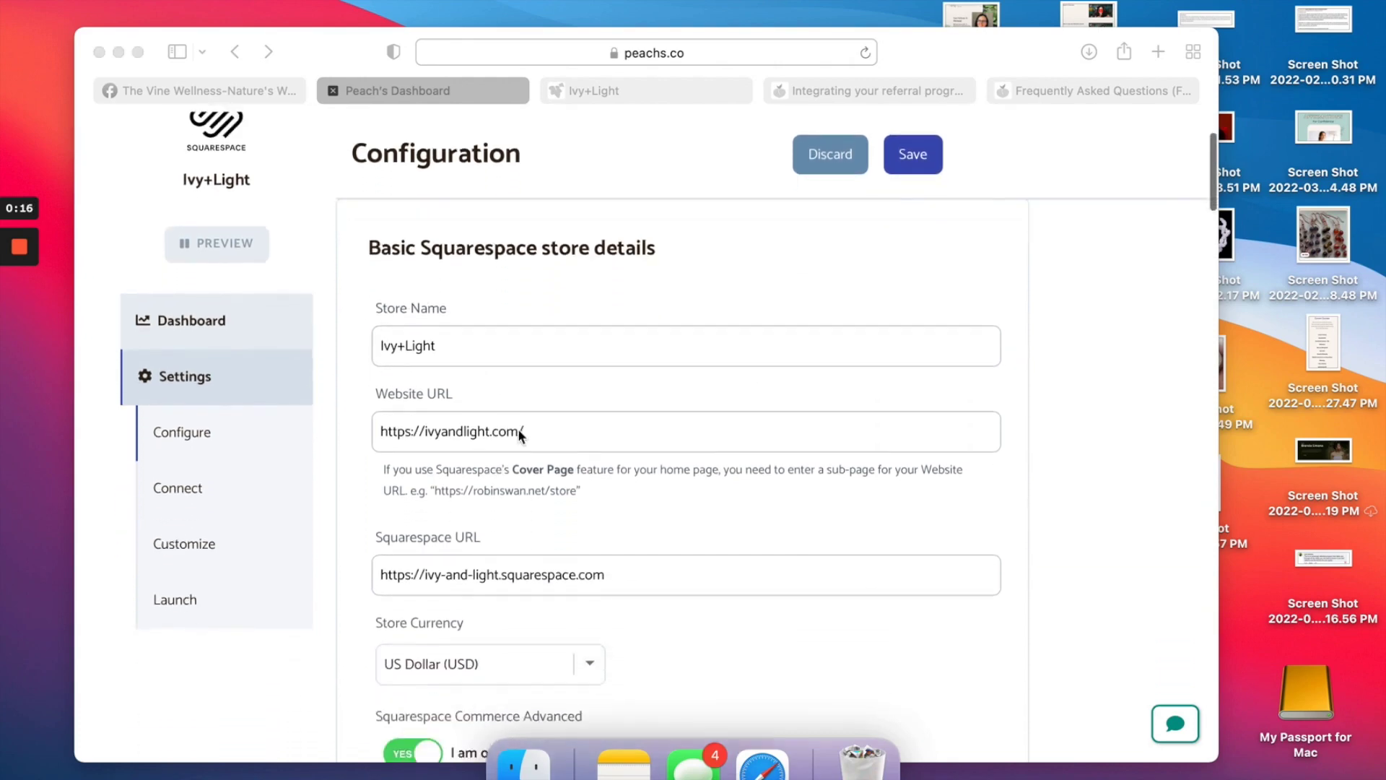
{"action": "scroll", "coordinate": [518, 428], "scroll_direction": "down", "scroll_amount": 3}
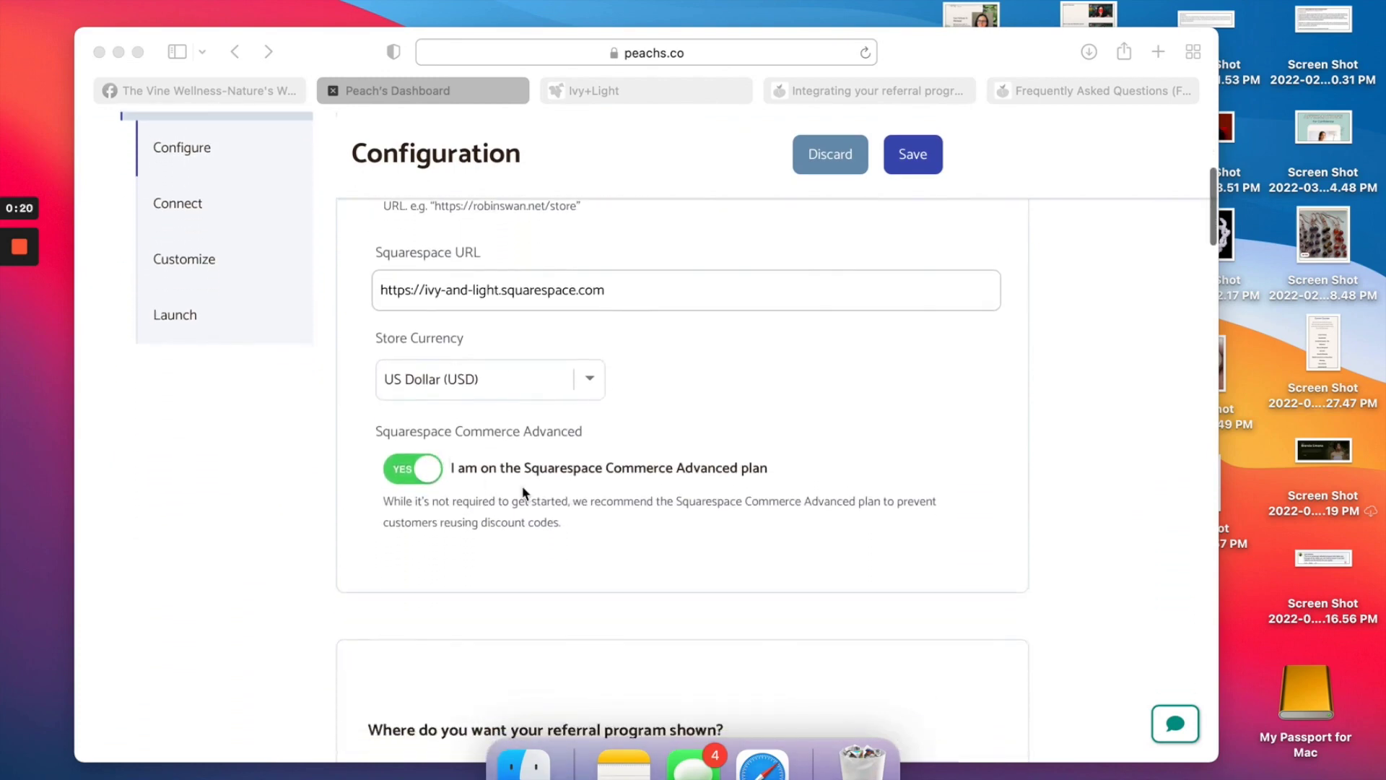
{"action": "scroll", "coordinate": [524, 491], "scroll_direction": "down", "scroll_amount": 3}
{"action": "scroll", "coordinate": [525, 492], "scroll_direction": "down", "scroll_amount": 9}
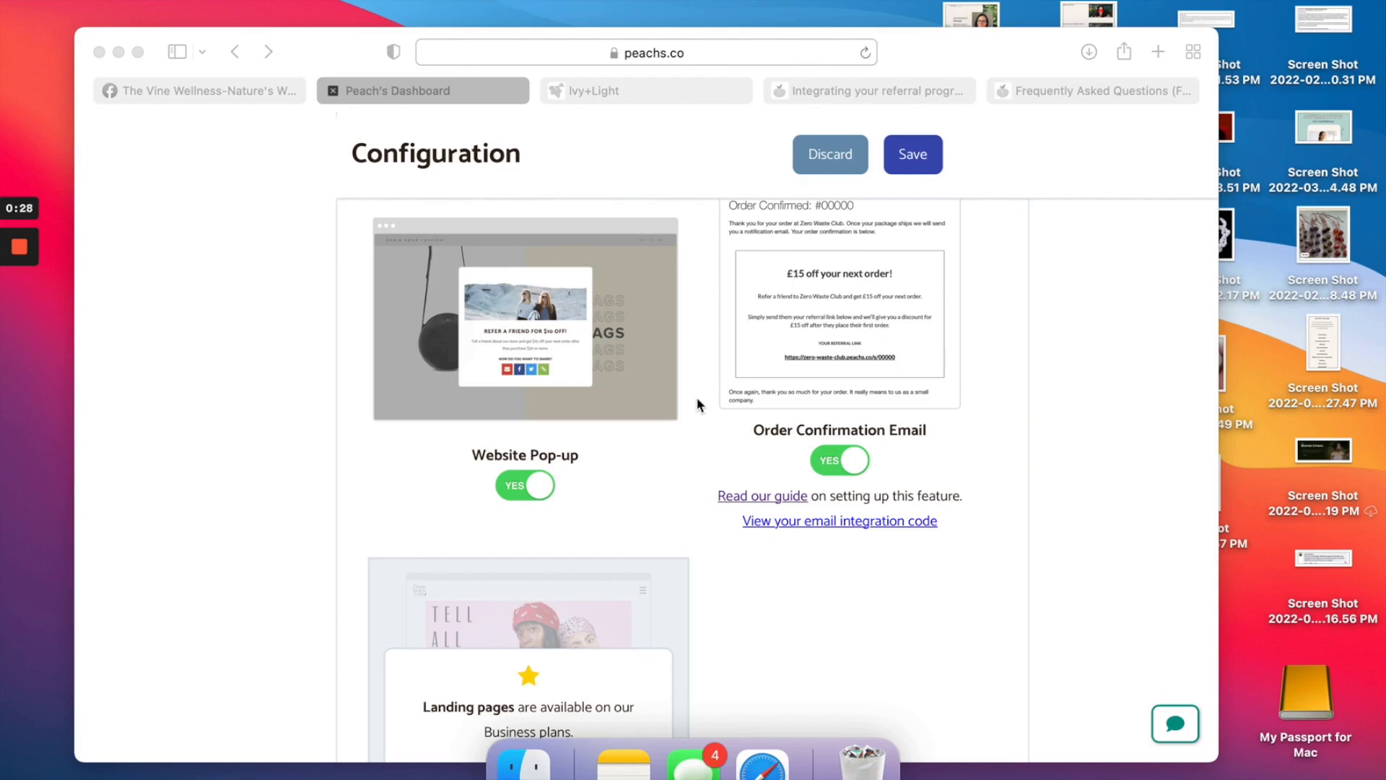
{"action": "scroll", "coordinate": [698, 404], "scroll_direction": "down", "scroll_amount": 2}
{"action": "scroll", "coordinate": [697, 404], "scroll_direction": "down", "scroll_amount": 5}
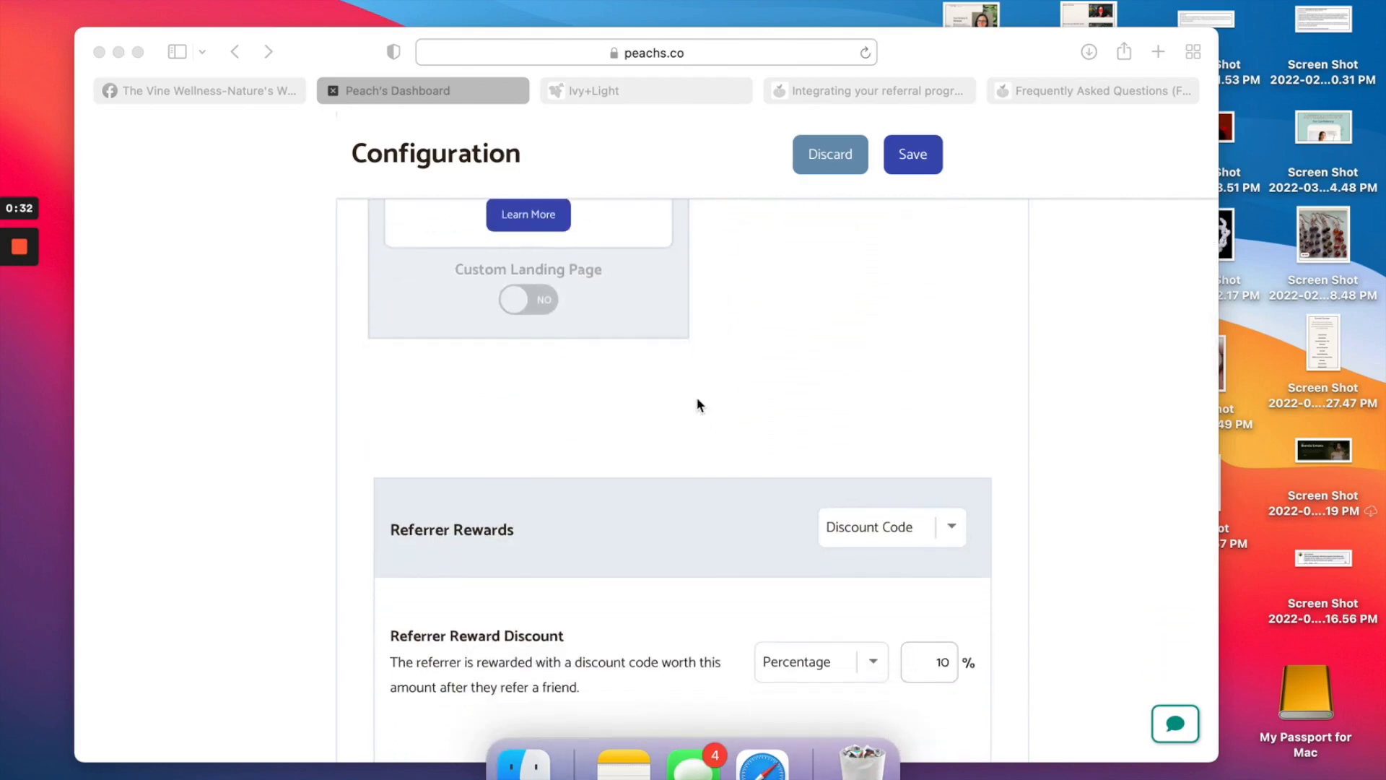
{"action": "scroll", "coordinate": [697, 404], "scroll_direction": "down", "scroll_amount": 2}
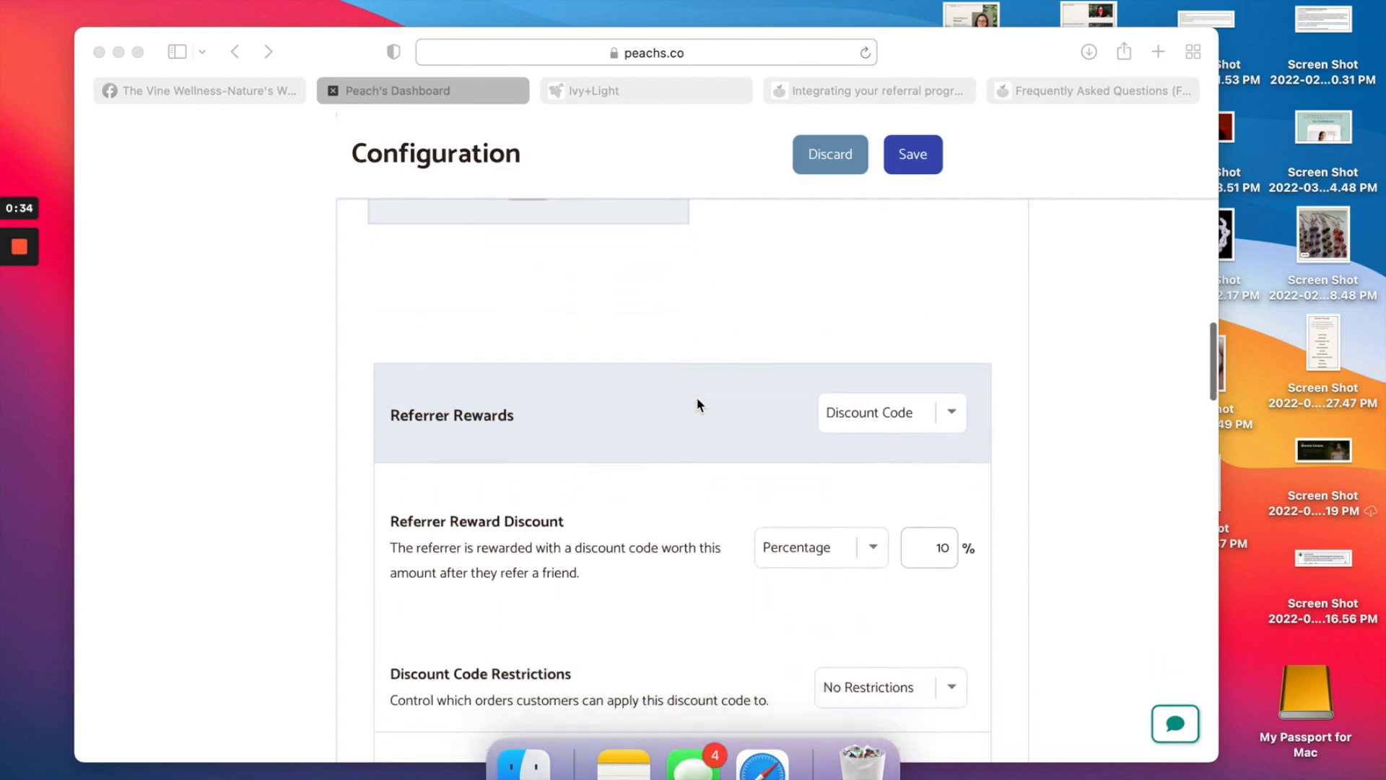
{"action": "scroll", "coordinate": [696, 396], "scroll_direction": "down", "scroll_amount": 5}
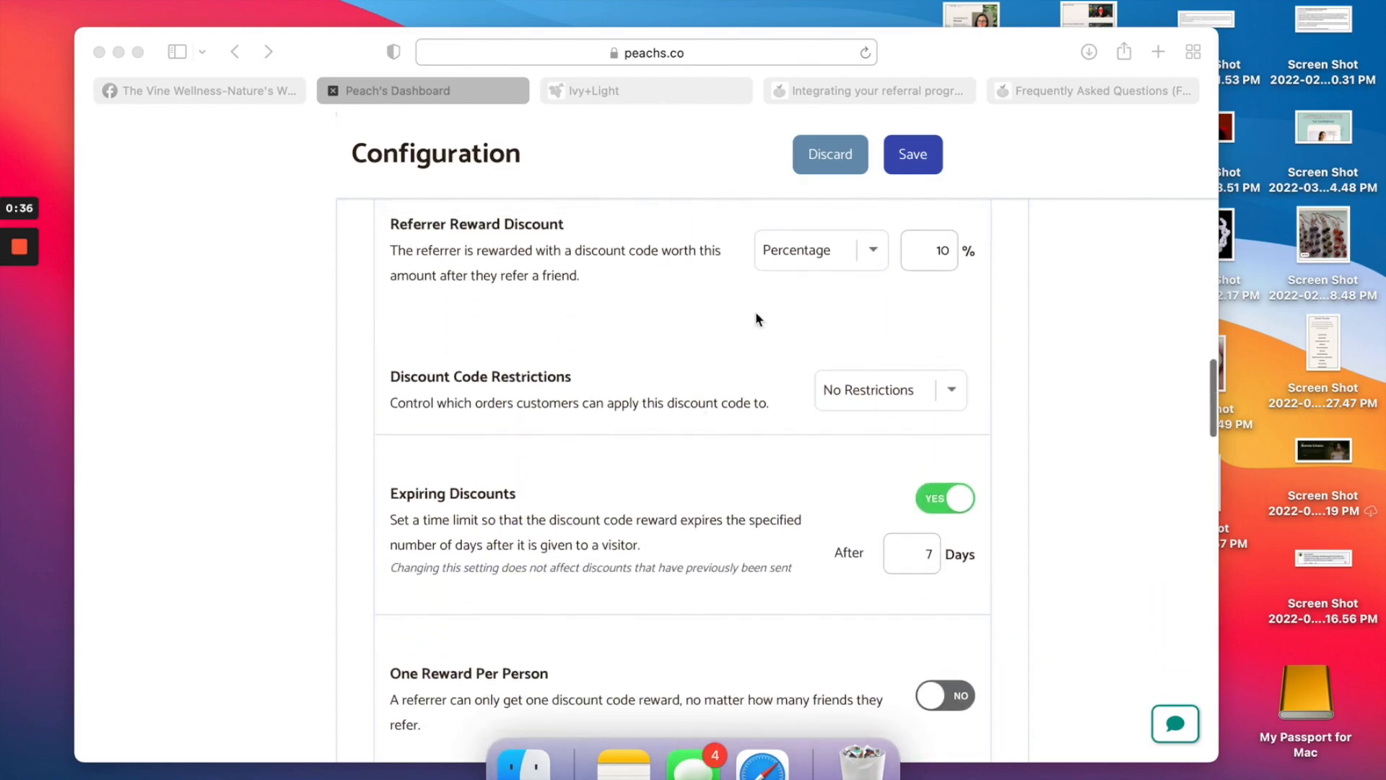
{"action": "left_click", "coordinate": [821, 253]}
{"action": "left_click", "coordinate": [876, 254]}
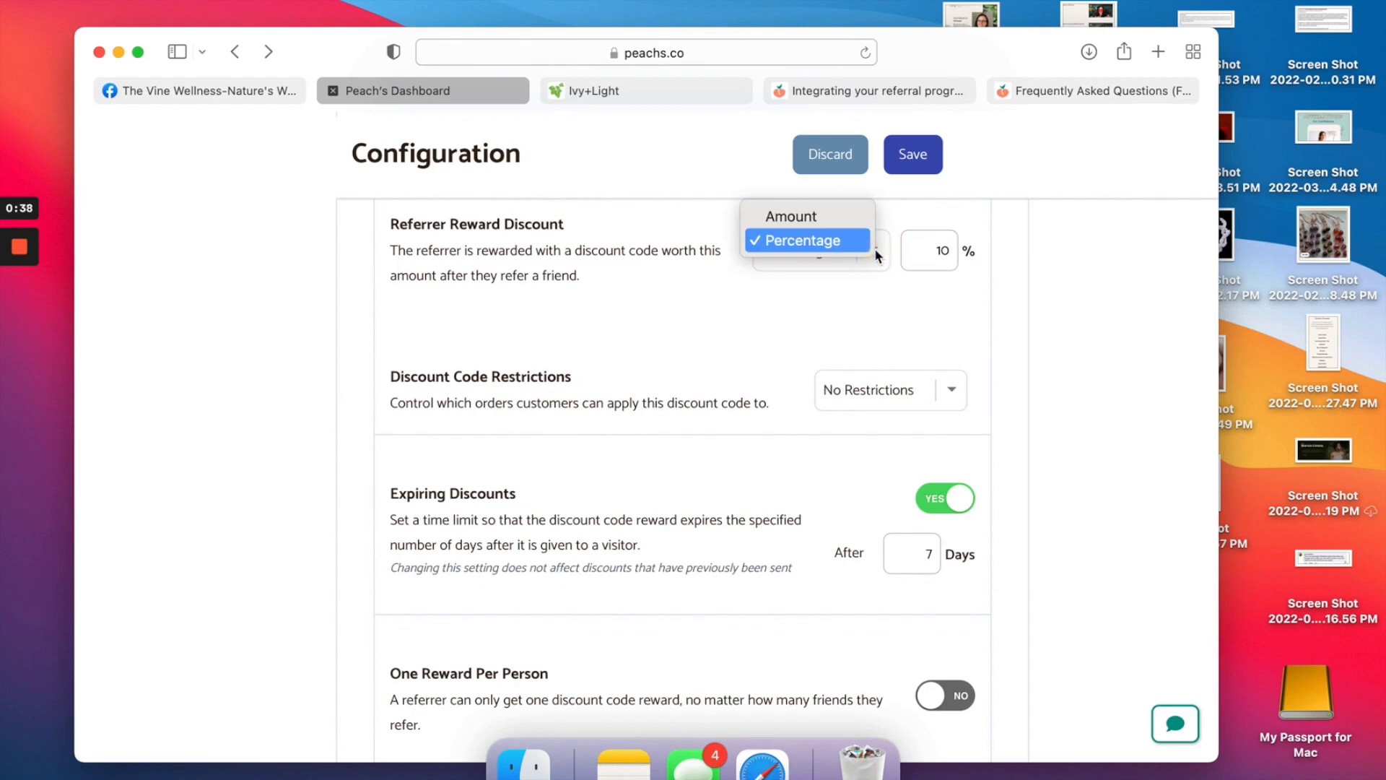
{"action": "left_click", "coordinate": [834, 292]}
Leave referrer discount codes unrestricted.
{"action": "scroll", "coordinate": [829, 299], "scroll_direction": "down", "scroll_amount": 1}
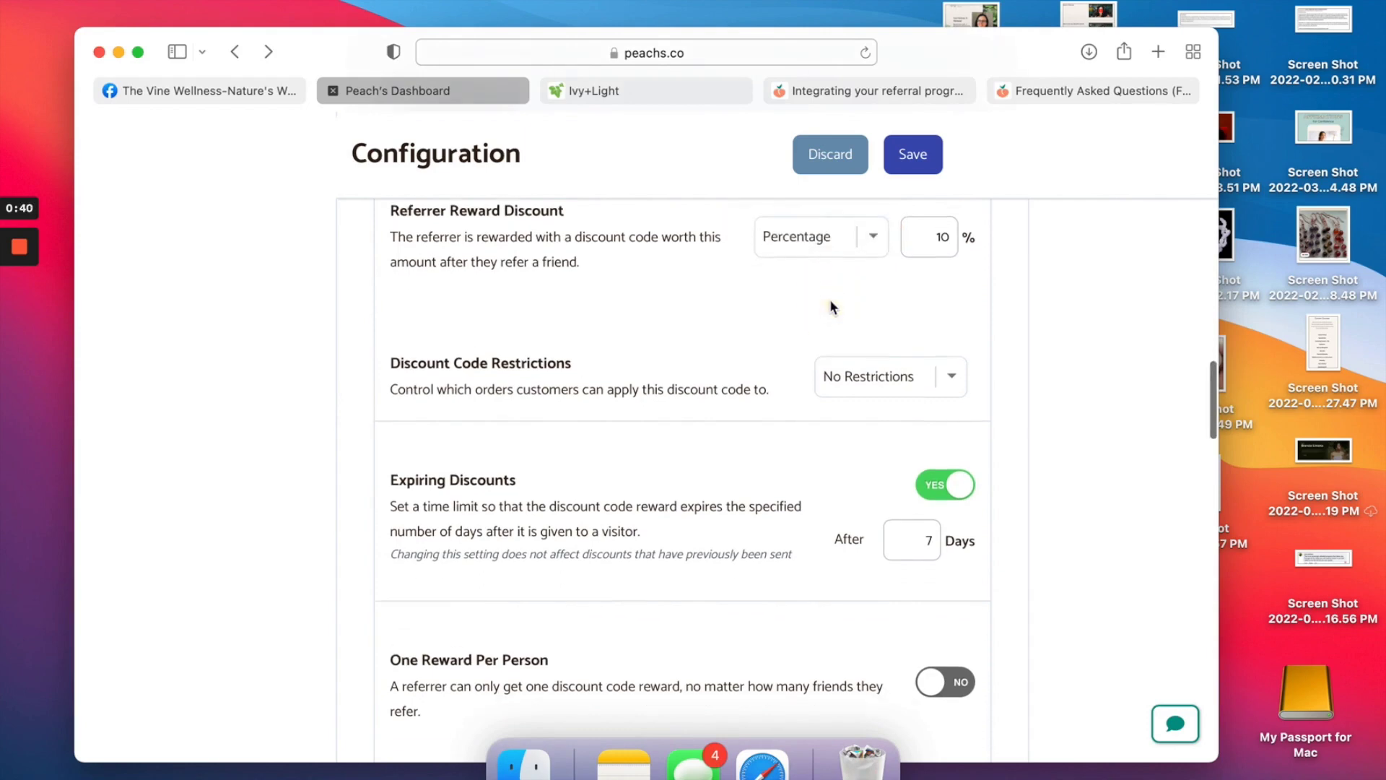
{"action": "scroll", "coordinate": [829, 298], "scroll_direction": "down", "scroll_amount": 2}
{"action": "left_click", "coordinate": [950, 320]}
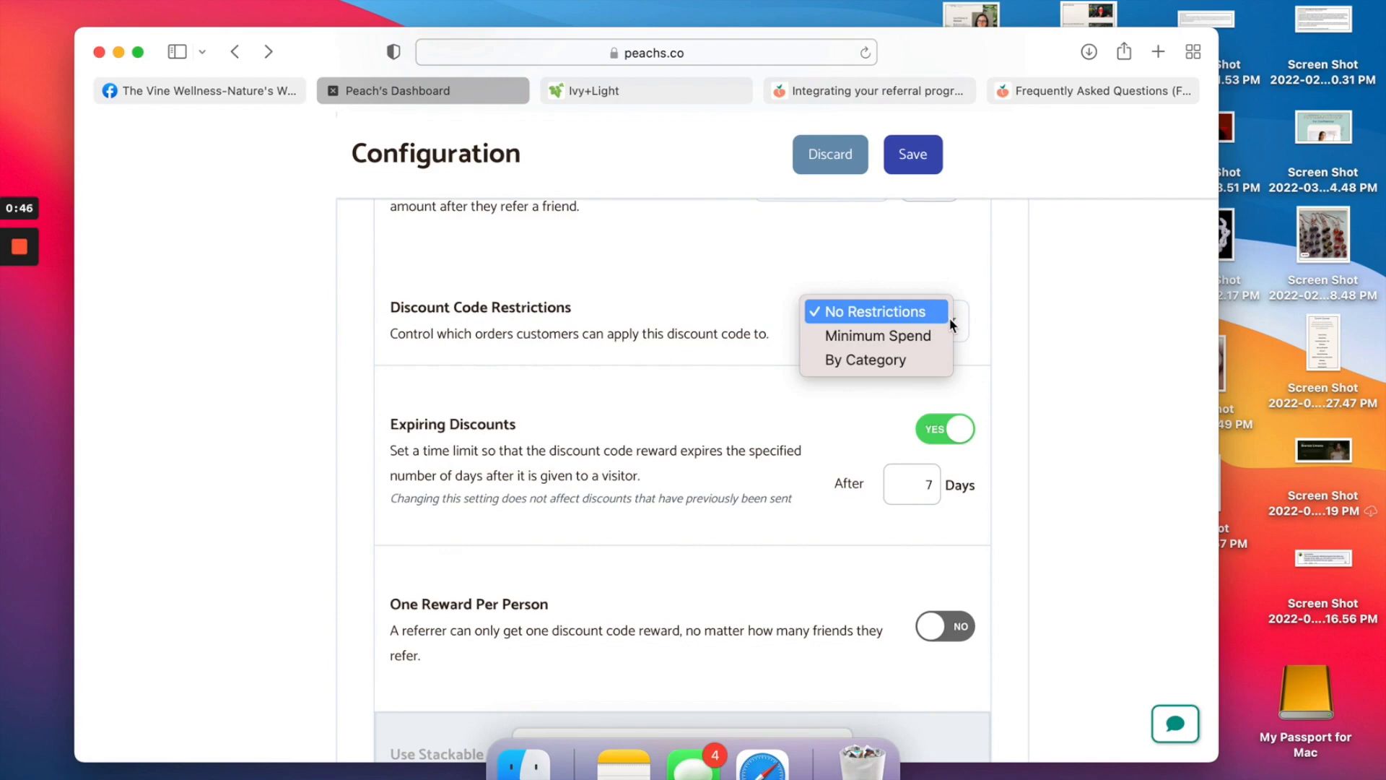
{"action": "left_click", "coordinate": [933, 258]}
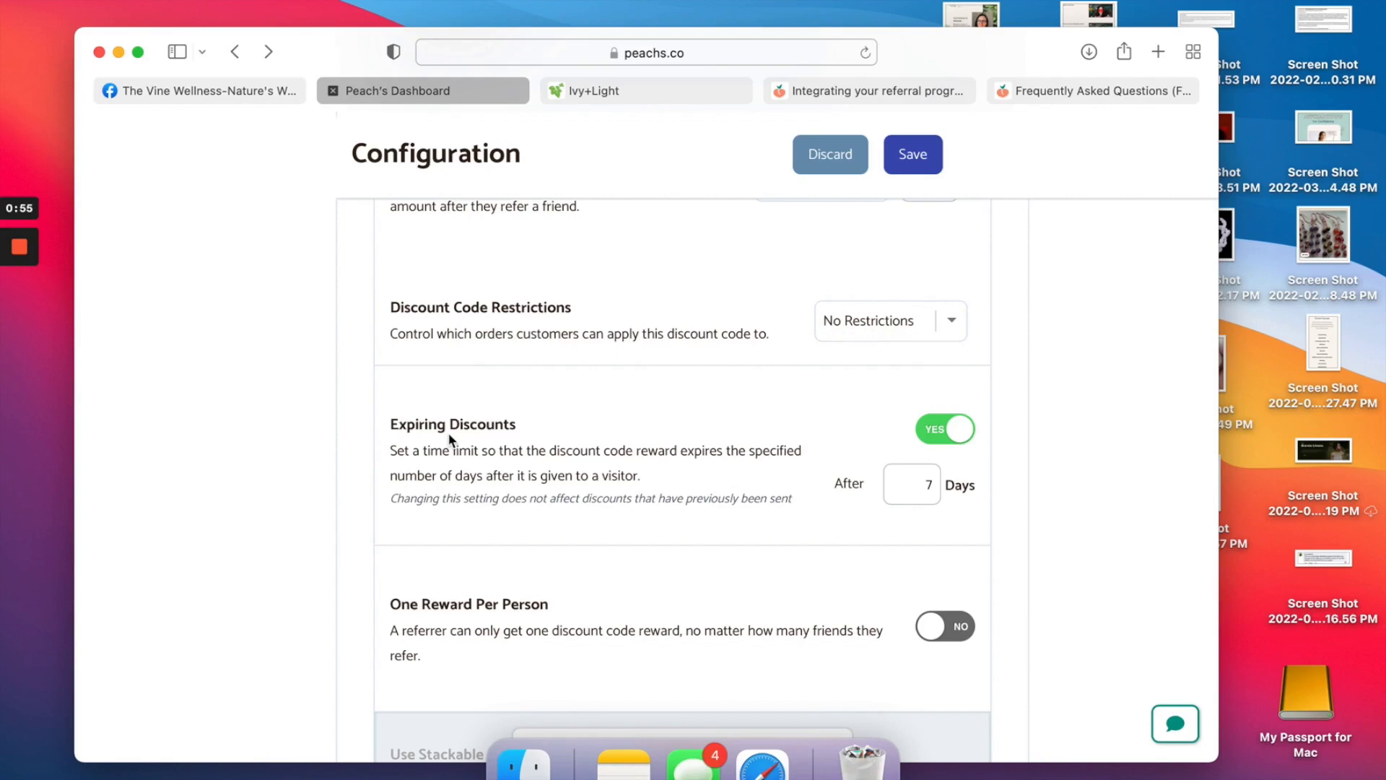
Check the friend reward, which stays at 10 percent.
{"action": "scroll", "coordinate": [449, 439], "scroll_direction": "down", "scroll_amount": 5}
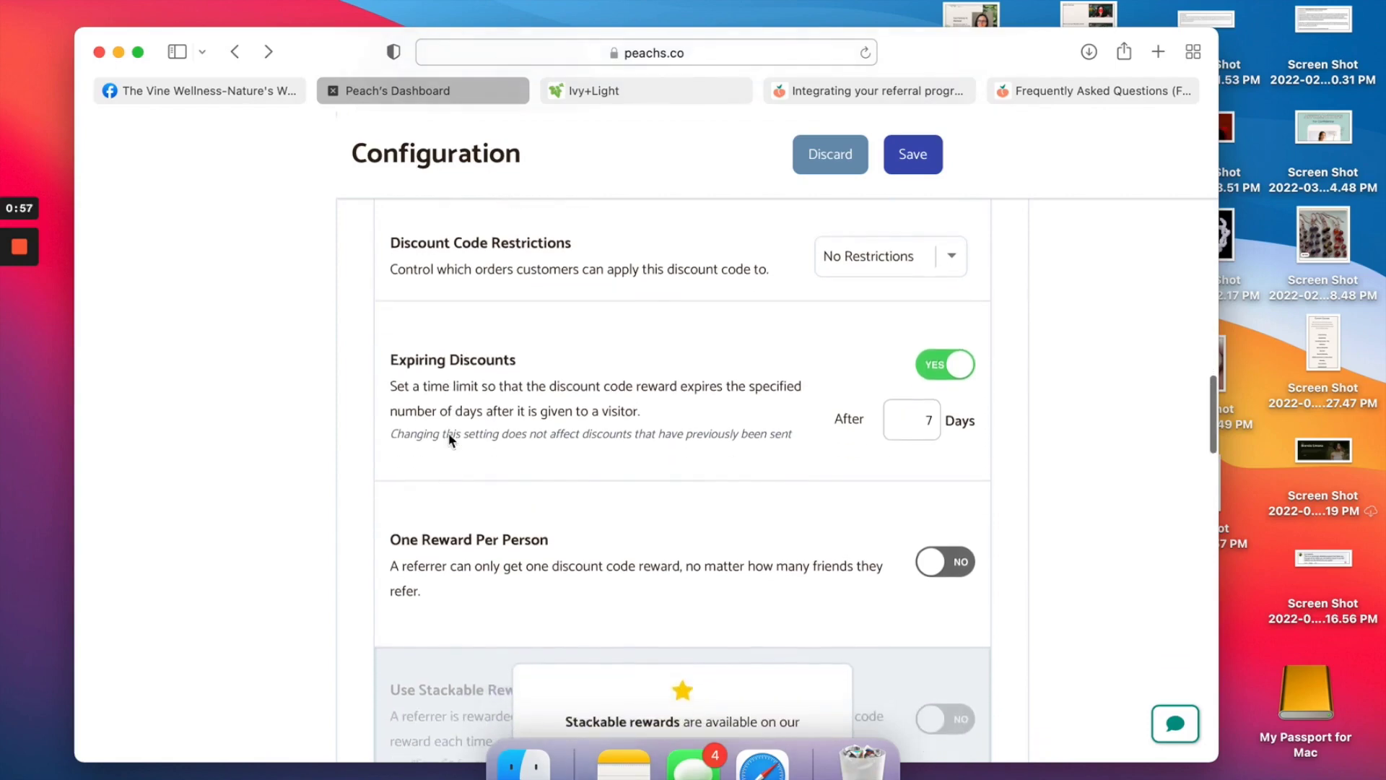
{"action": "scroll", "coordinate": [449, 439], "scroll_direction": "down", "scroll_amount": 1}
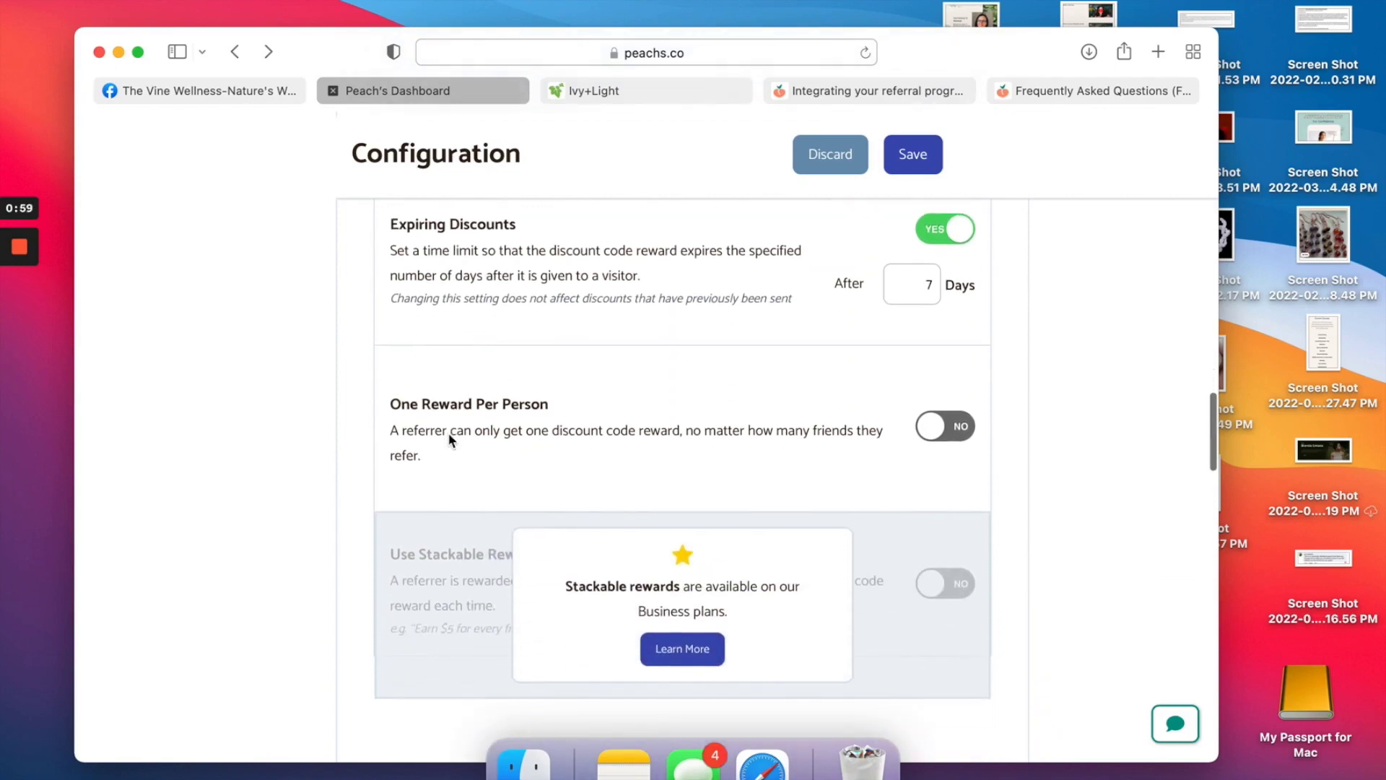
{"action": "scroll", "coordinate": [449, 439], "scroll_direction": "down", "scroll_amount": 4}
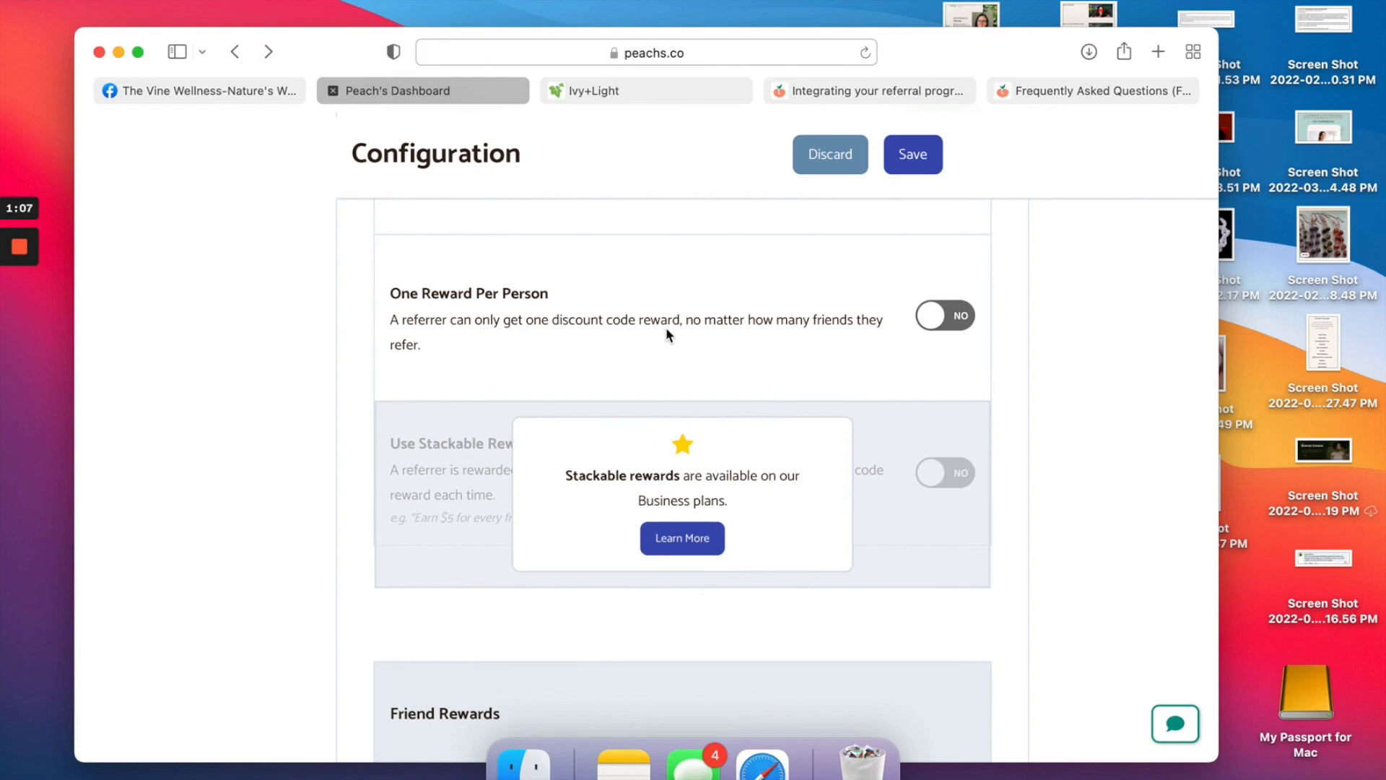
{"action": "scroll", "coordinate": [666, 325], "scroll_direction": "down", "scroll_amount": 5}
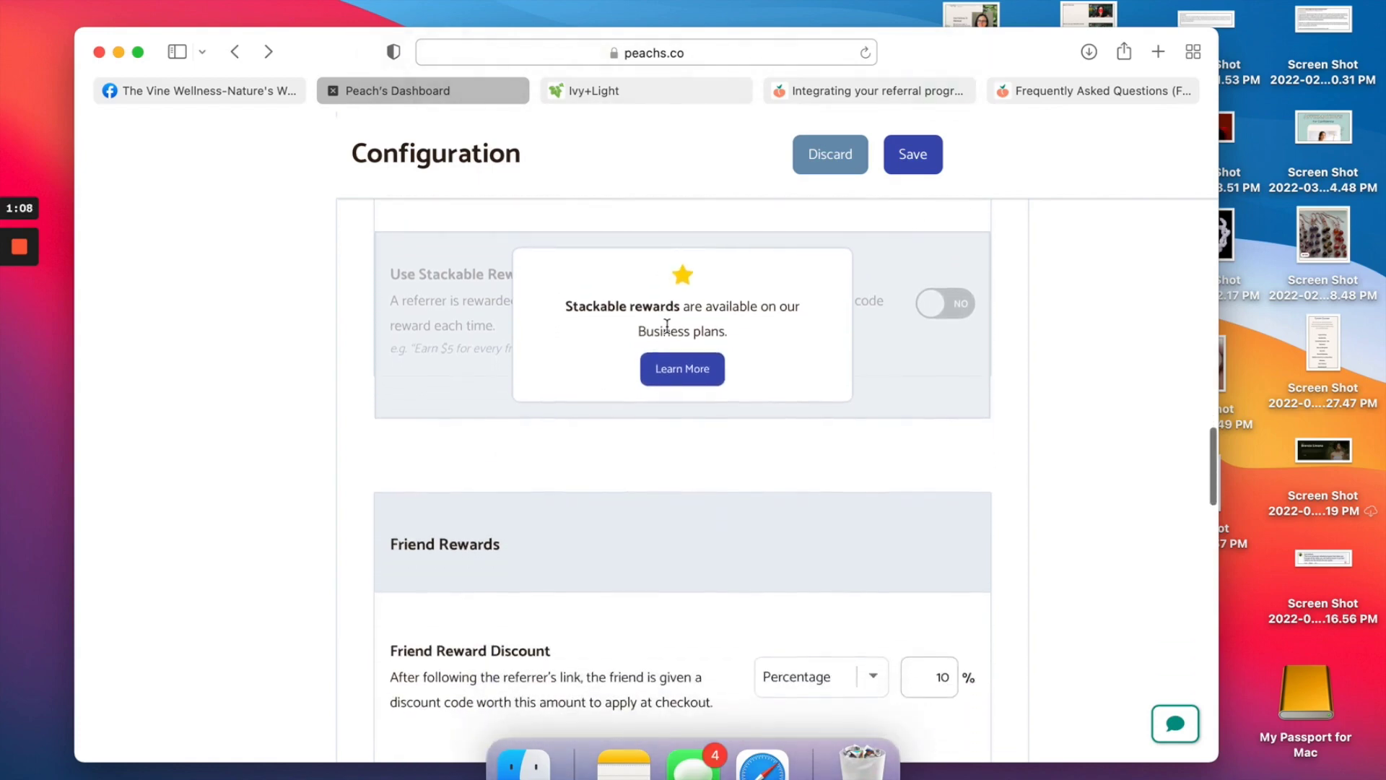
{"action": "scroll", "coordinate": [667, 326], "scroll_direction": "down", "scroll_amount": 1}
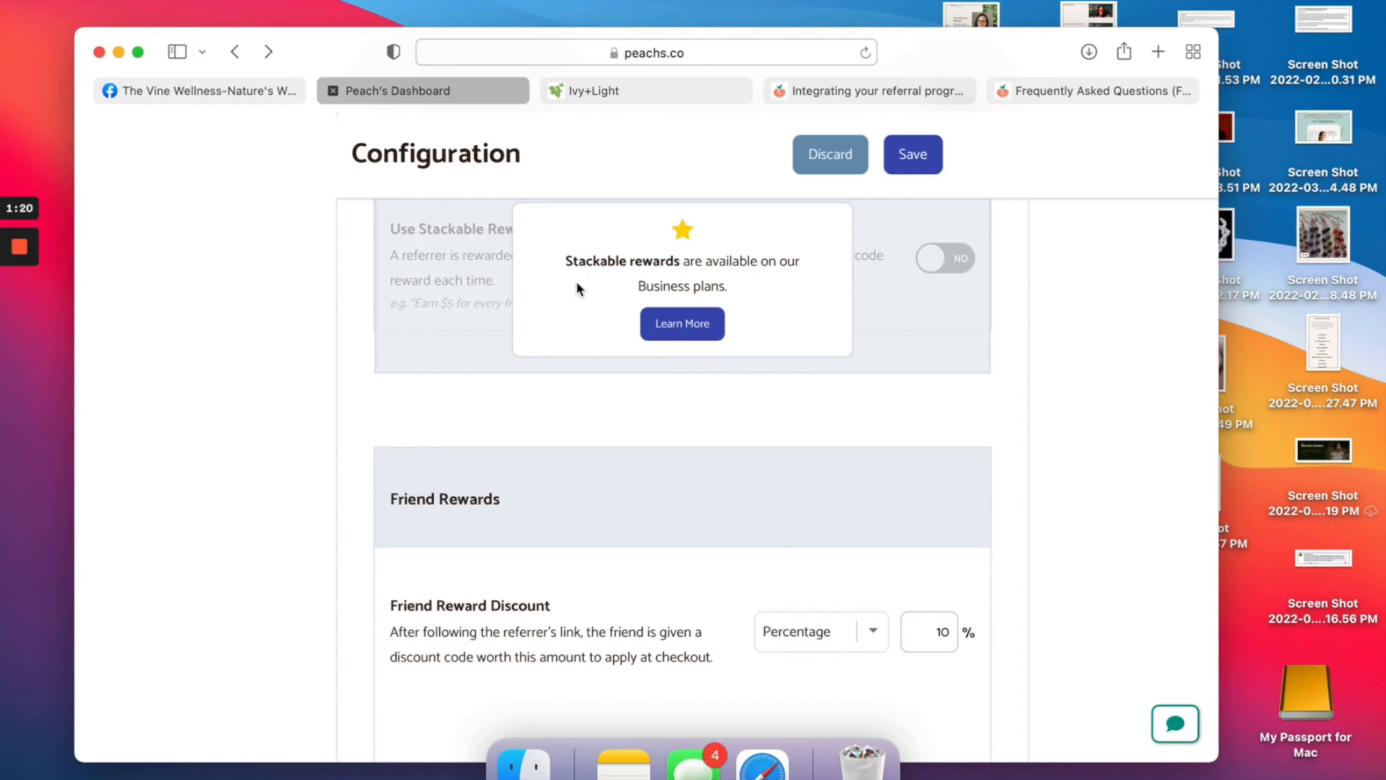
{"action": "scroll", "coordinate": [671, 364], "scroll_direction": "up", "scroll_amount": 3}
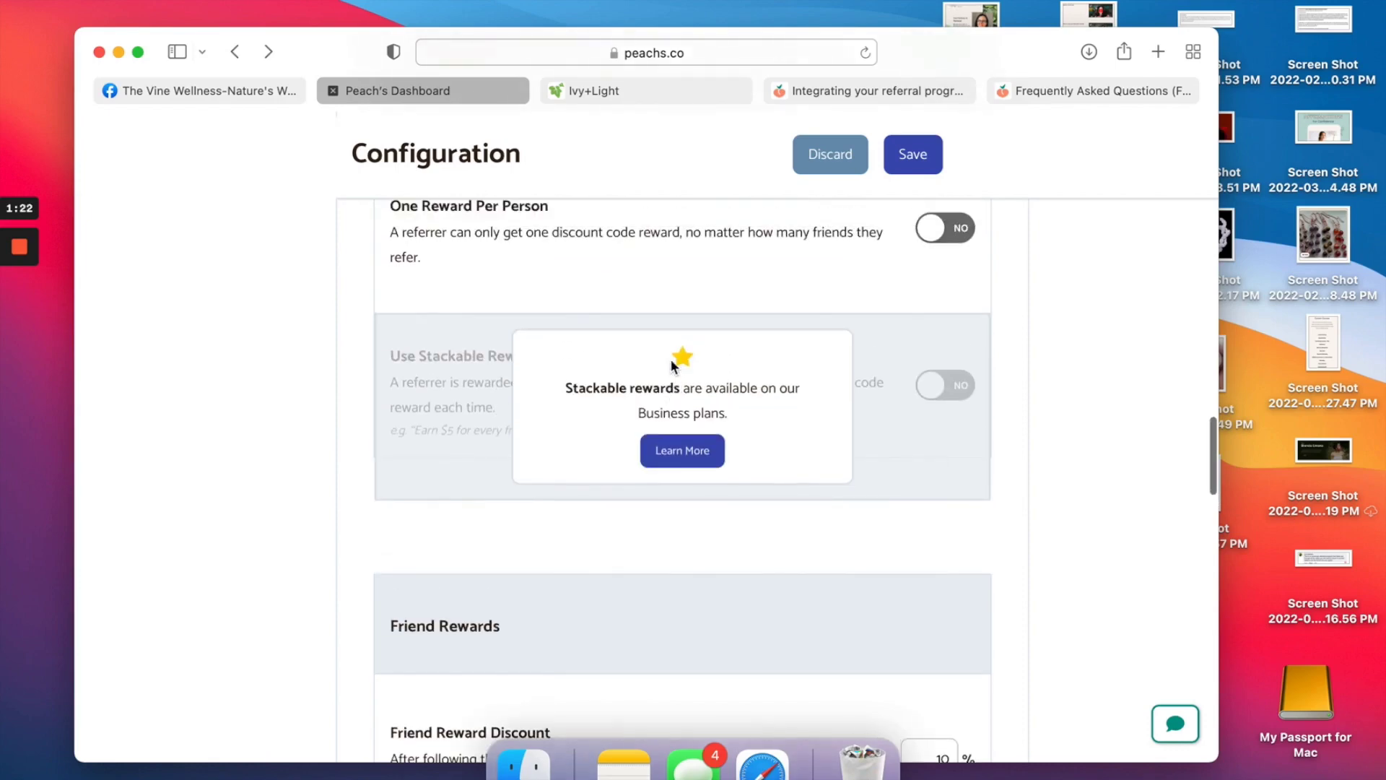
{"action": "scroll", "coordinate": [670, 358], "scroll_direction": "down", "scroll_amount": 4}
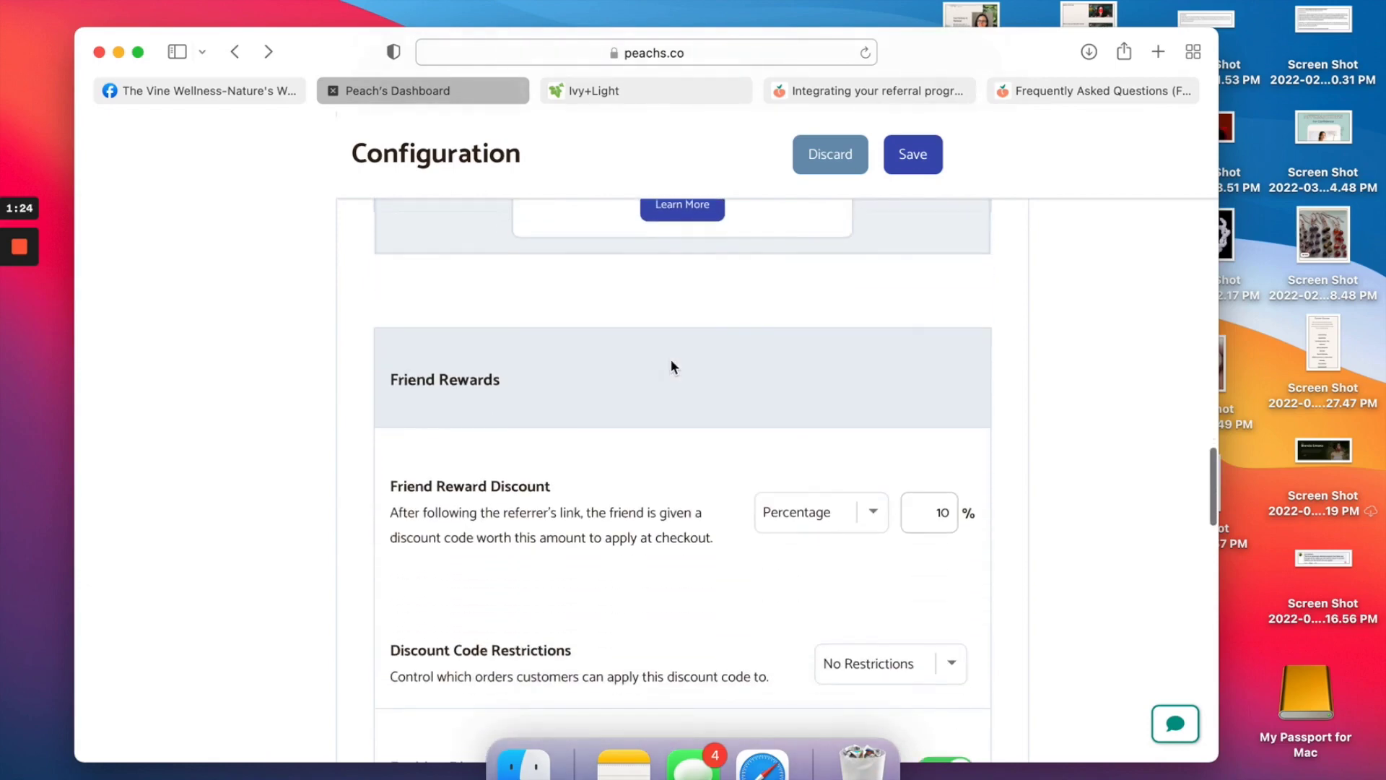
{"action": "scroll", "coordinate": [670, 358], "scroll_direction": "down", "scroll_amount": 3}
{"action": "scroll", "coordinate": [672, 365], "scroll_direction": "down", "scroll_amount": 1}
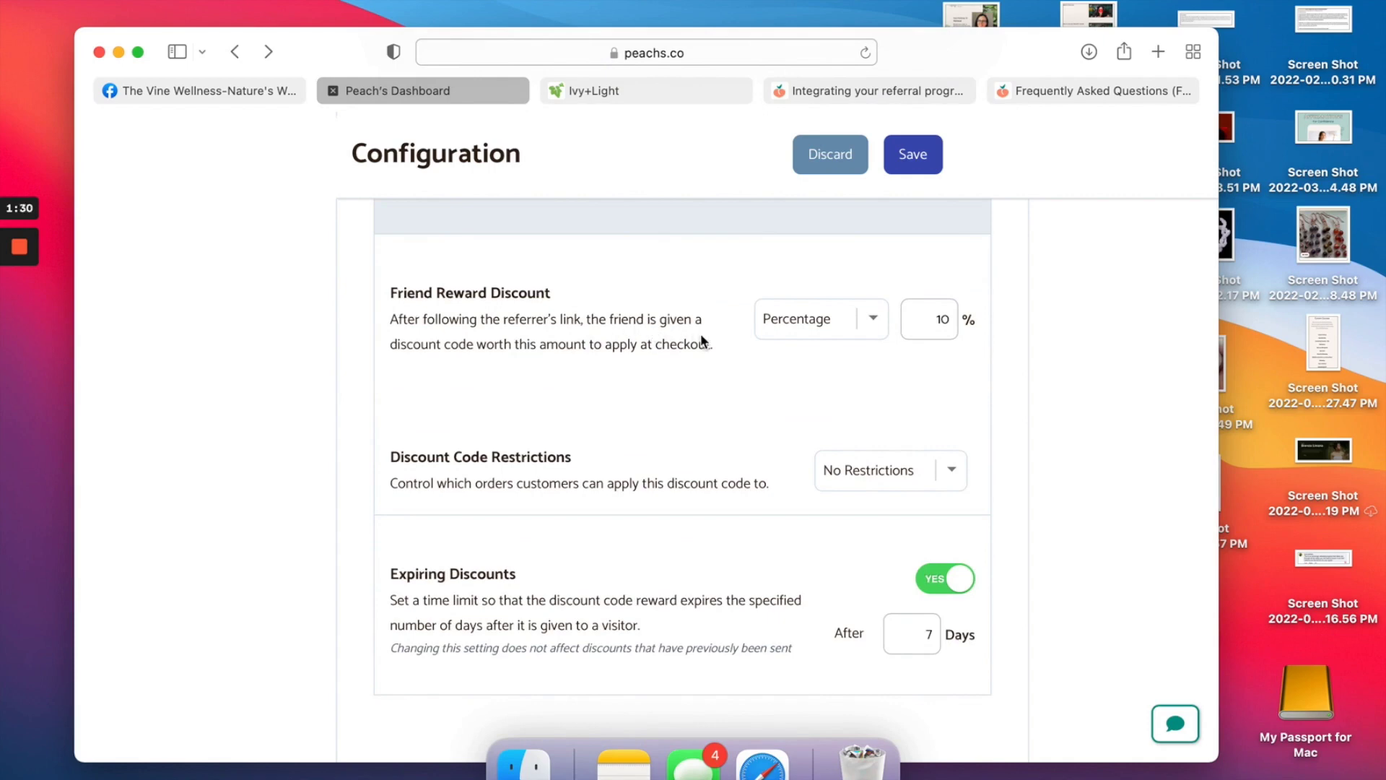
{"action": "left_click", "coordinate": [951, 321]}
Keep fraud protection at High and turn on self-referral protection.
{"action": "scroll", "coordinate": [952, 321], "scroll_direction": "down", "scroll_amount": 5}
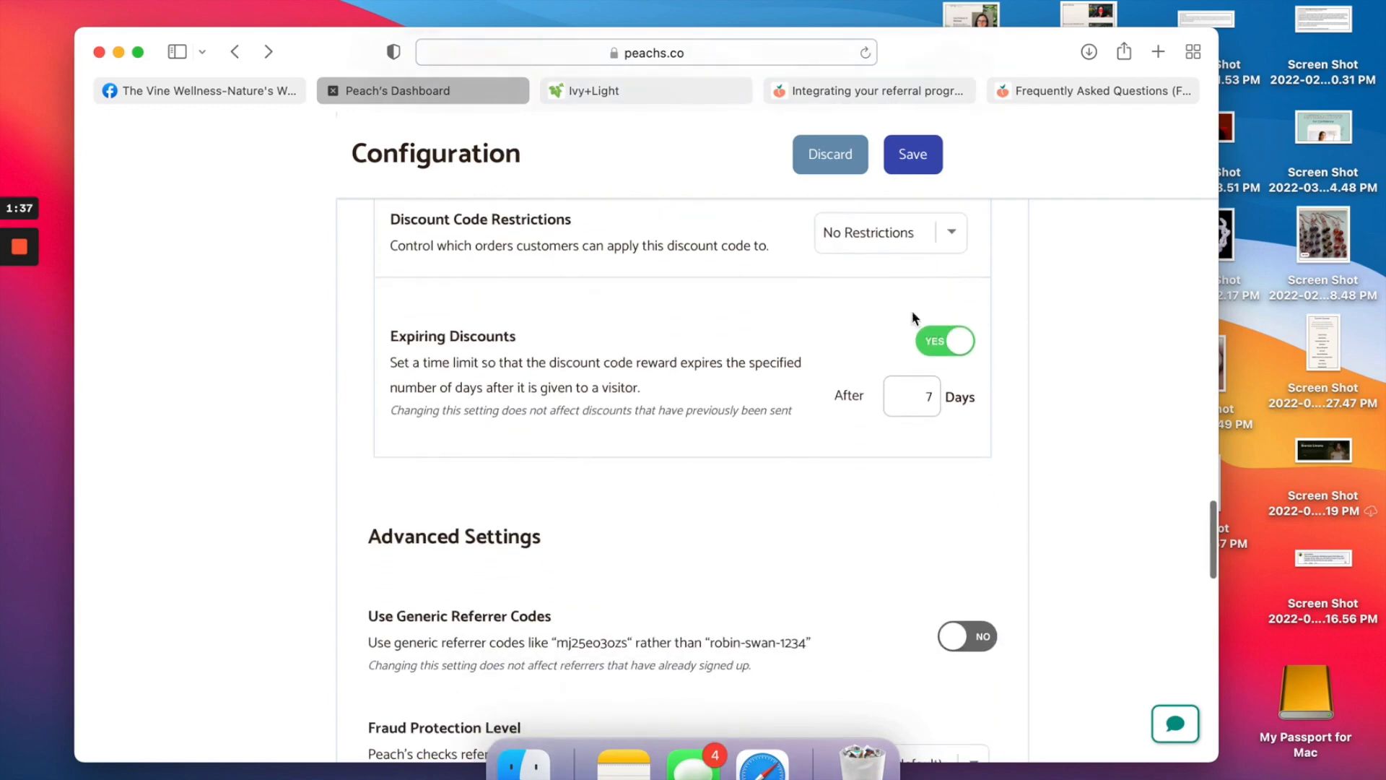
{"action": "scroll", "coordinate": [957, 394], "scroll_direction": "down", "scroll_amount": 5}
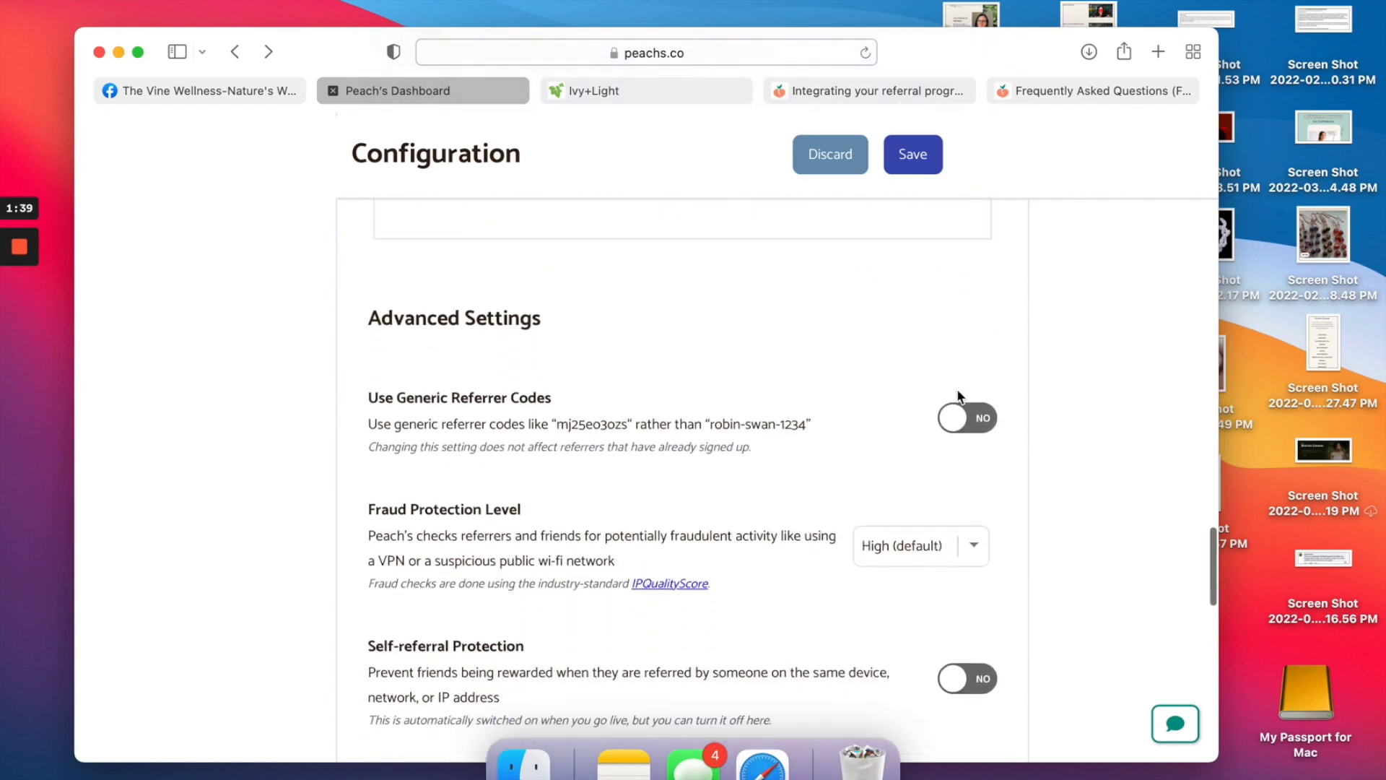
{"action": "scroll", "coordinate": [958, 397], "scroll_direction": "down", "scroll_amount": 3}
{"action": "scroll", "coordinate": [958, 396], "scroll_direction": "up", "scroll_amount": 4}
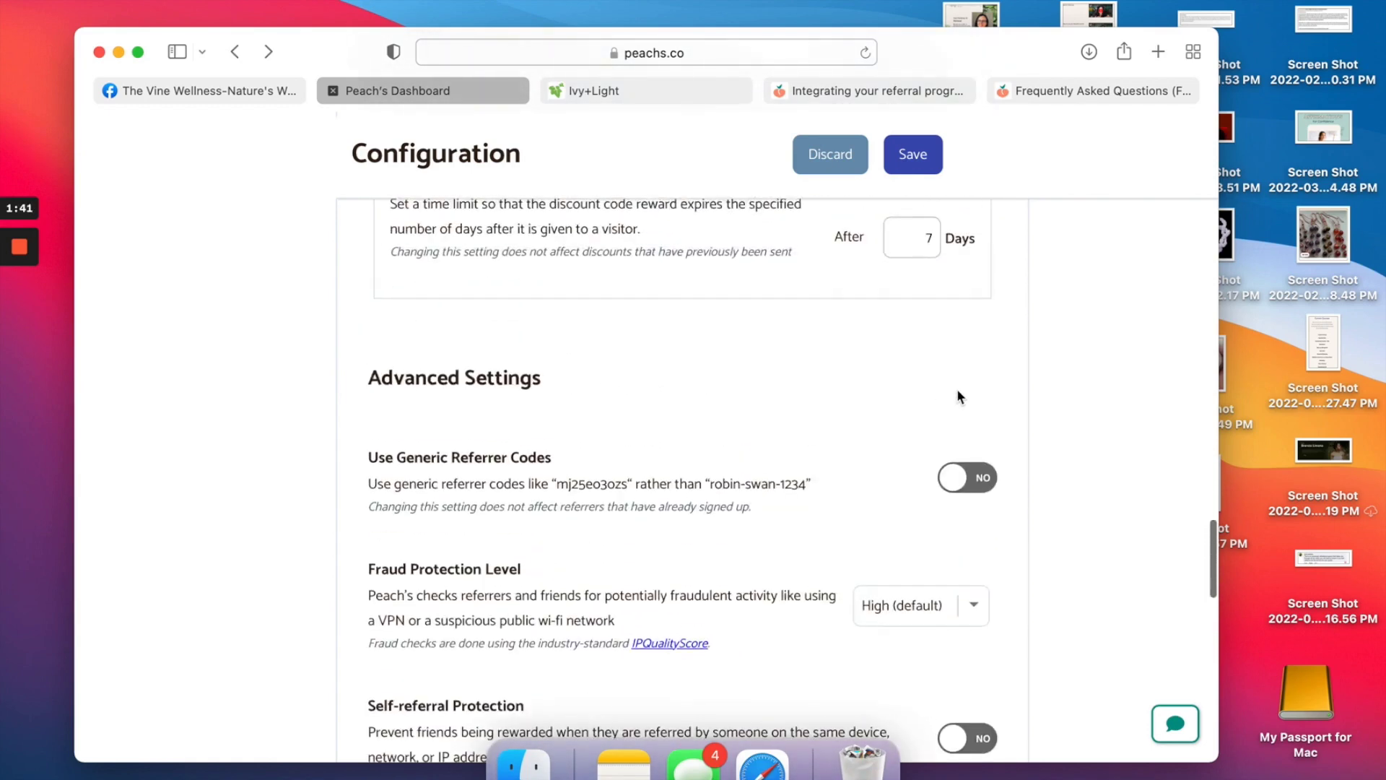
{"action": "scroll", "coordinate": [958, 396], "scroll_direction": "down", "scroll_amount": 4}
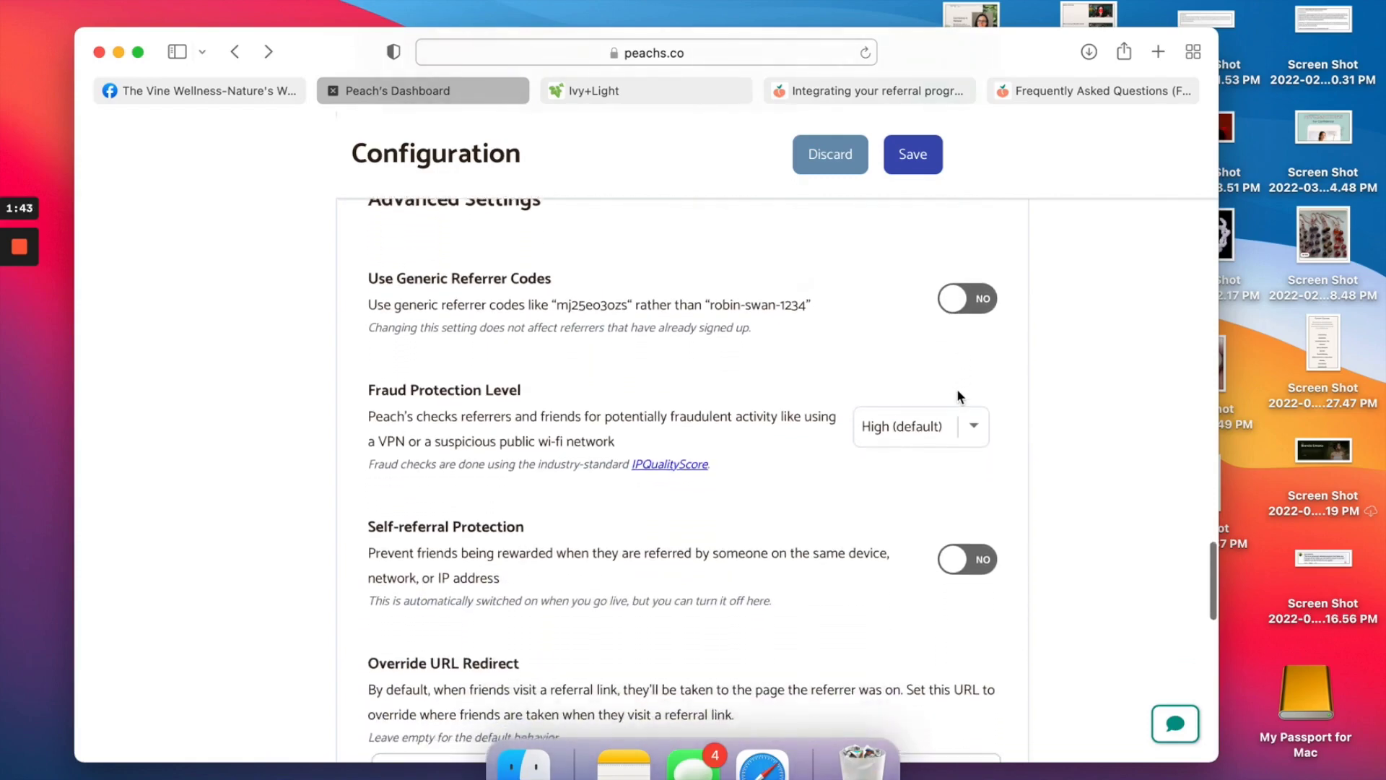
{"action": "scroll", "coordinate": [957, 395], "scroll_direction": "down", "scroll_amount": 1}
{"action": "left_click", "coordinate": [967, 402]}
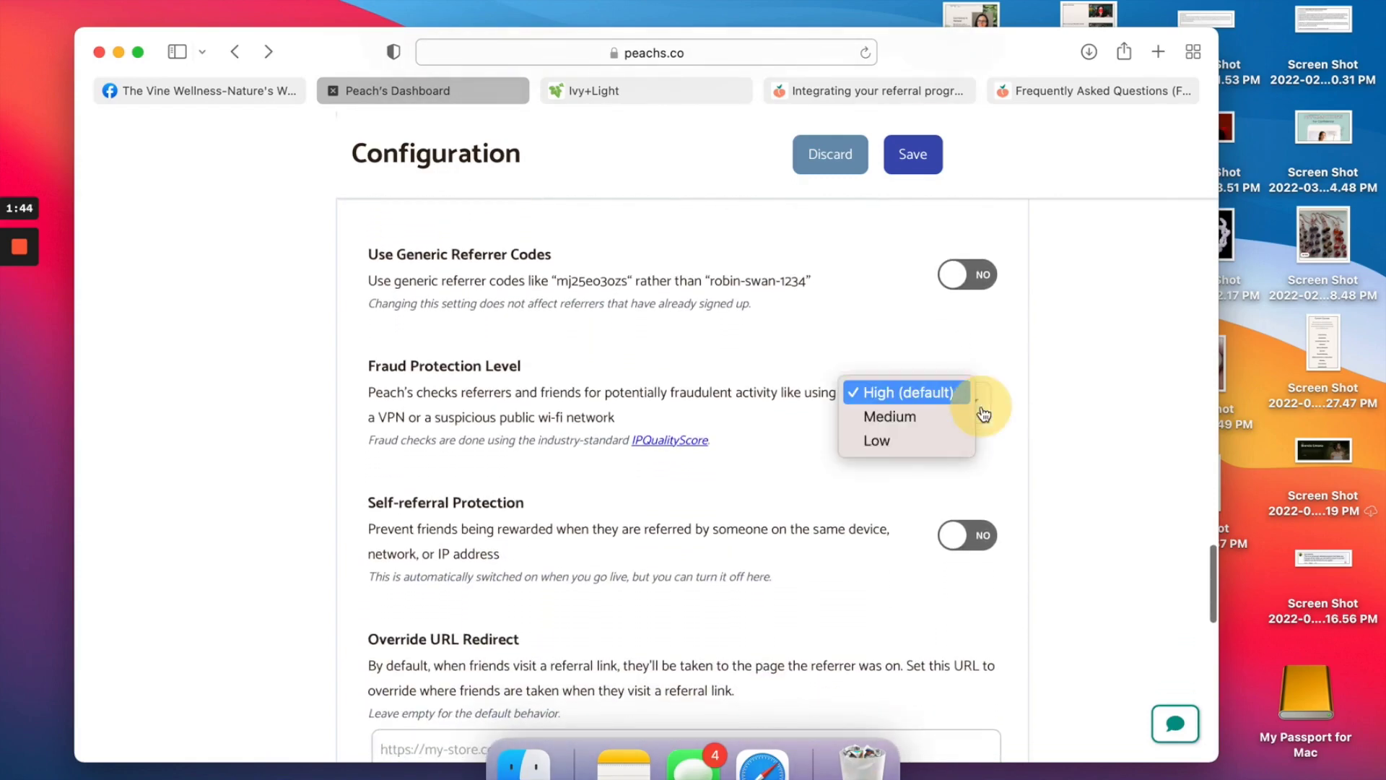
{"action": "left_click", "coordinate": [936, 391]}
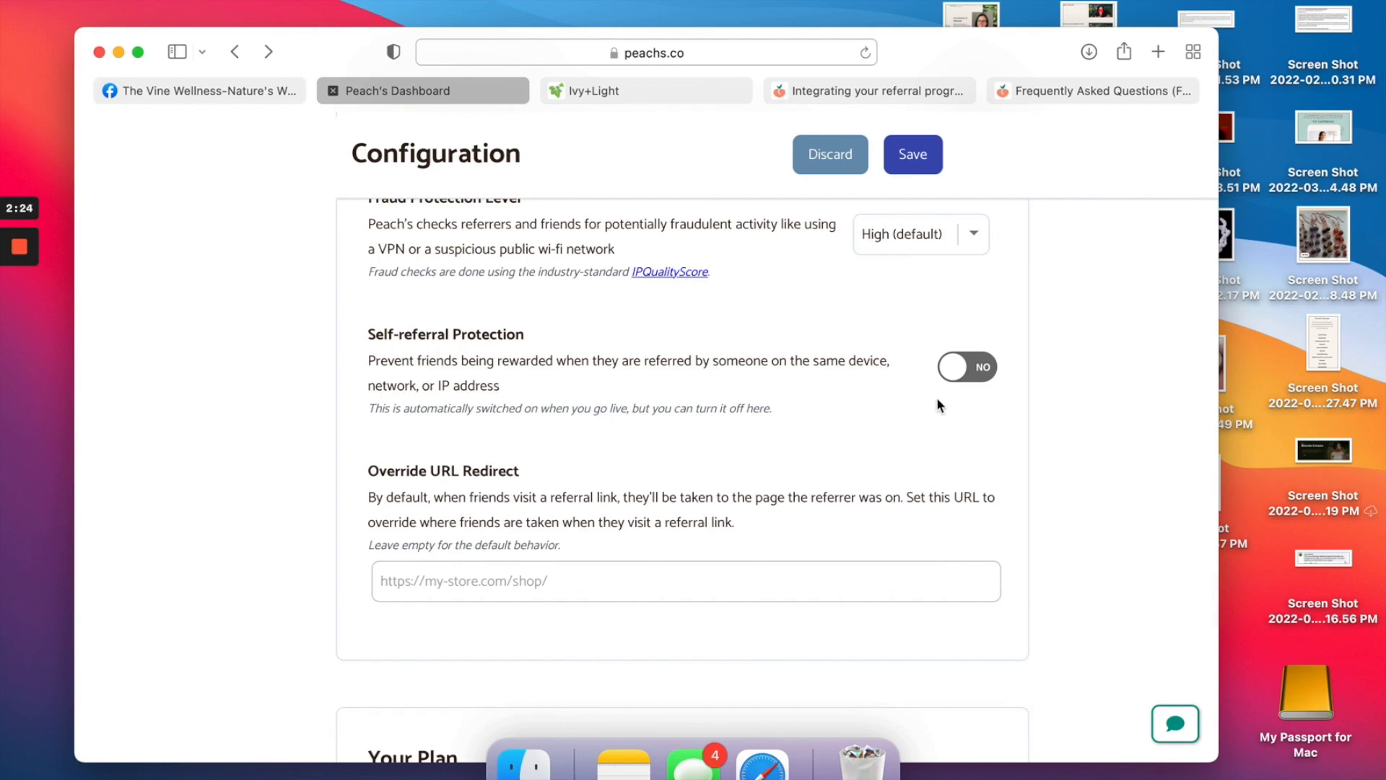
{"action": "left_click", "coordinate": [983, 370]}
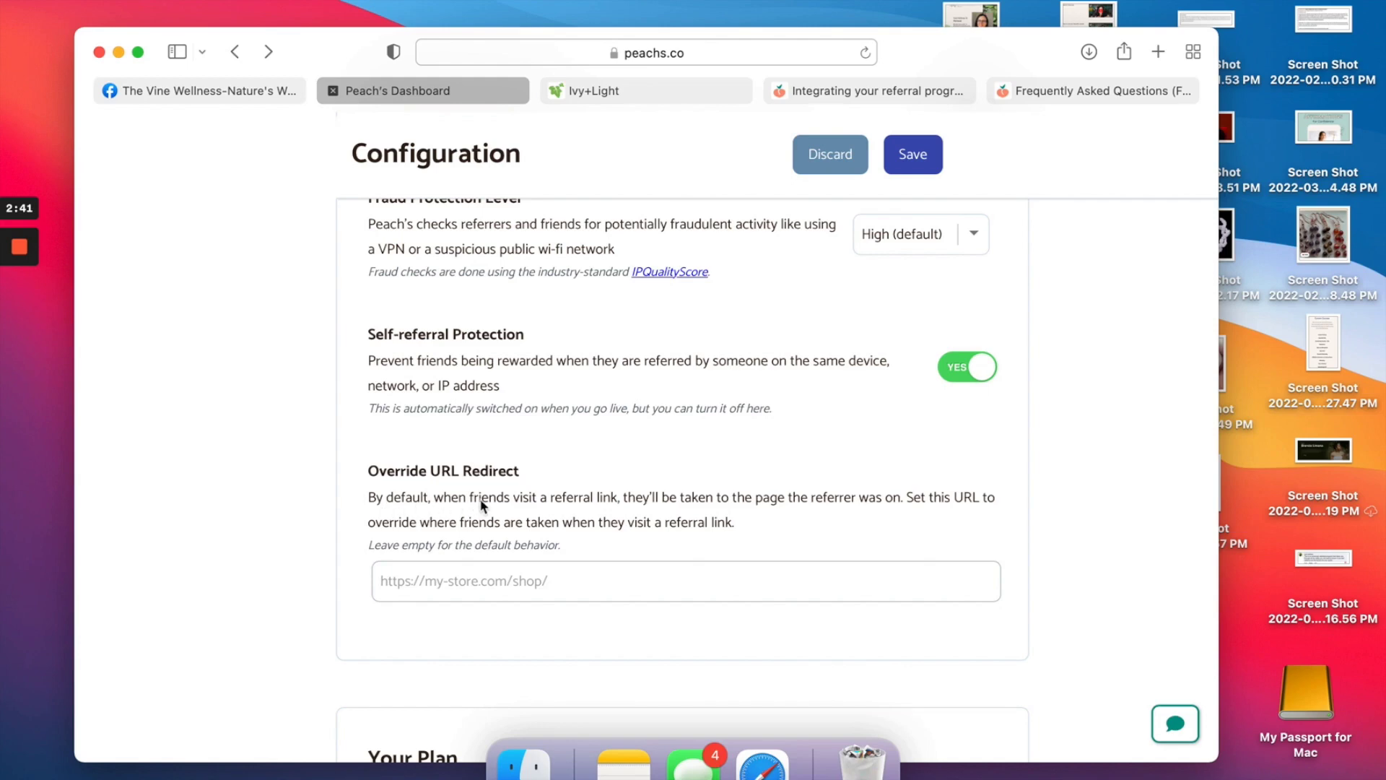
{"action": "scroll", "coordinate": [537, 506], "scroll_direction": "down", "scroll_amount": 1}
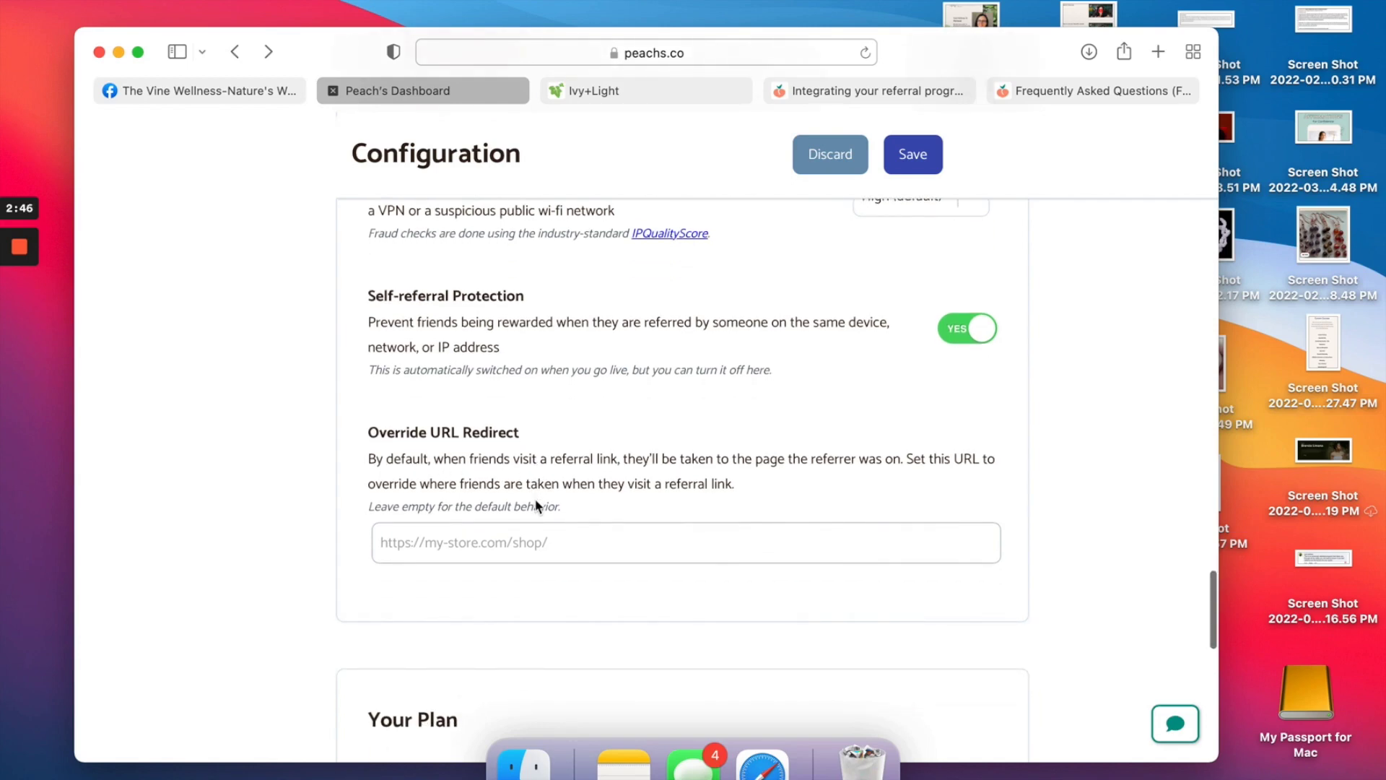
{"action": "scroll", "coordinate": [538, 505], "scroll_direction": "up", "scroll_amount": 1}
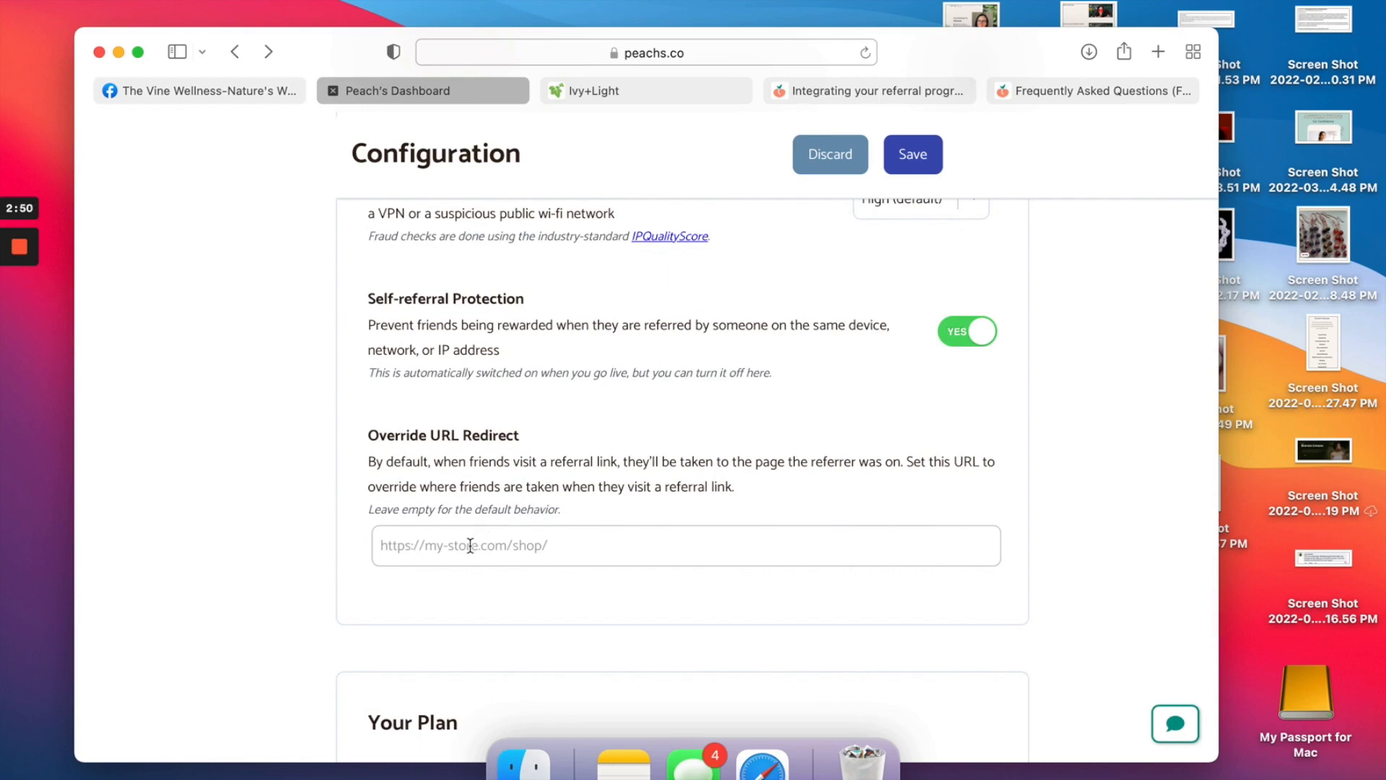
Work in the override redirect URL field.
{"action": "left_click", "coordinate": [470, 545]}
{"action": "scroll", "coordinate": [470, 545], "scroll_direction": "down", "scroll_amount": 2}
{"action": "scroll", "coordinate": [470, 545], "scroll_direction": "down", "scroll_amount": 1}
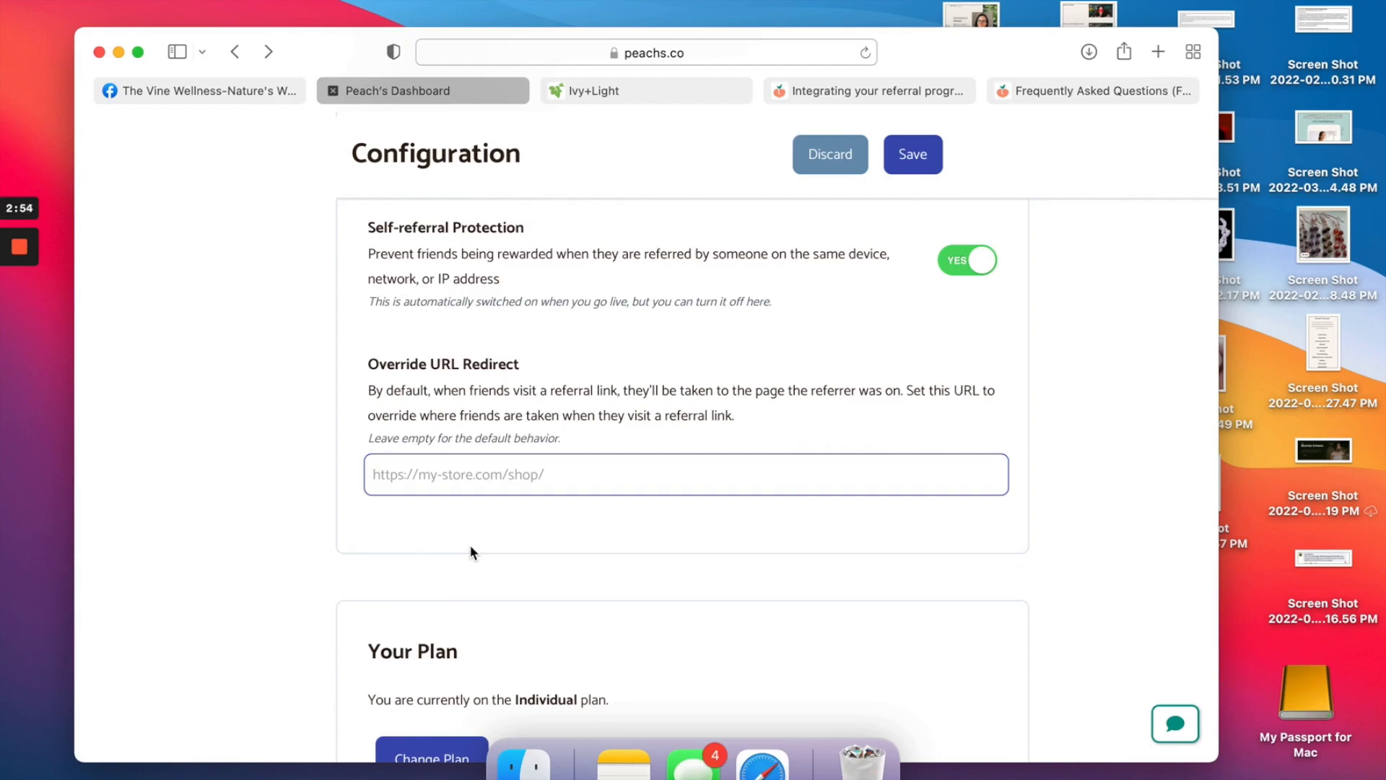
{"action": "left_click_drag", "start_coordinate": [433, 474], "coordinate": [584, 483]}
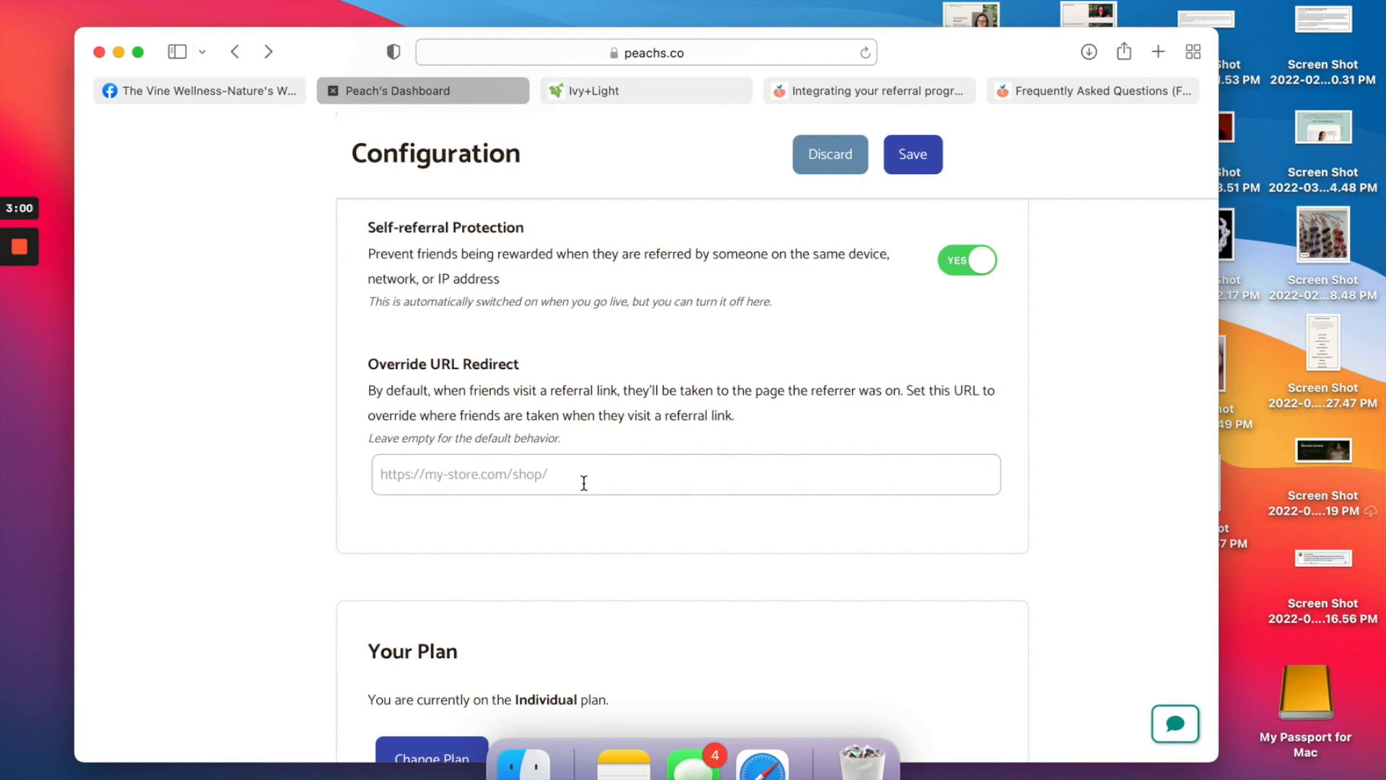
Save the referral program configuration.
{"action": "scroll", "coordinate": [584, 483], "scroll_direction": "down", "scroll_amount": 3}
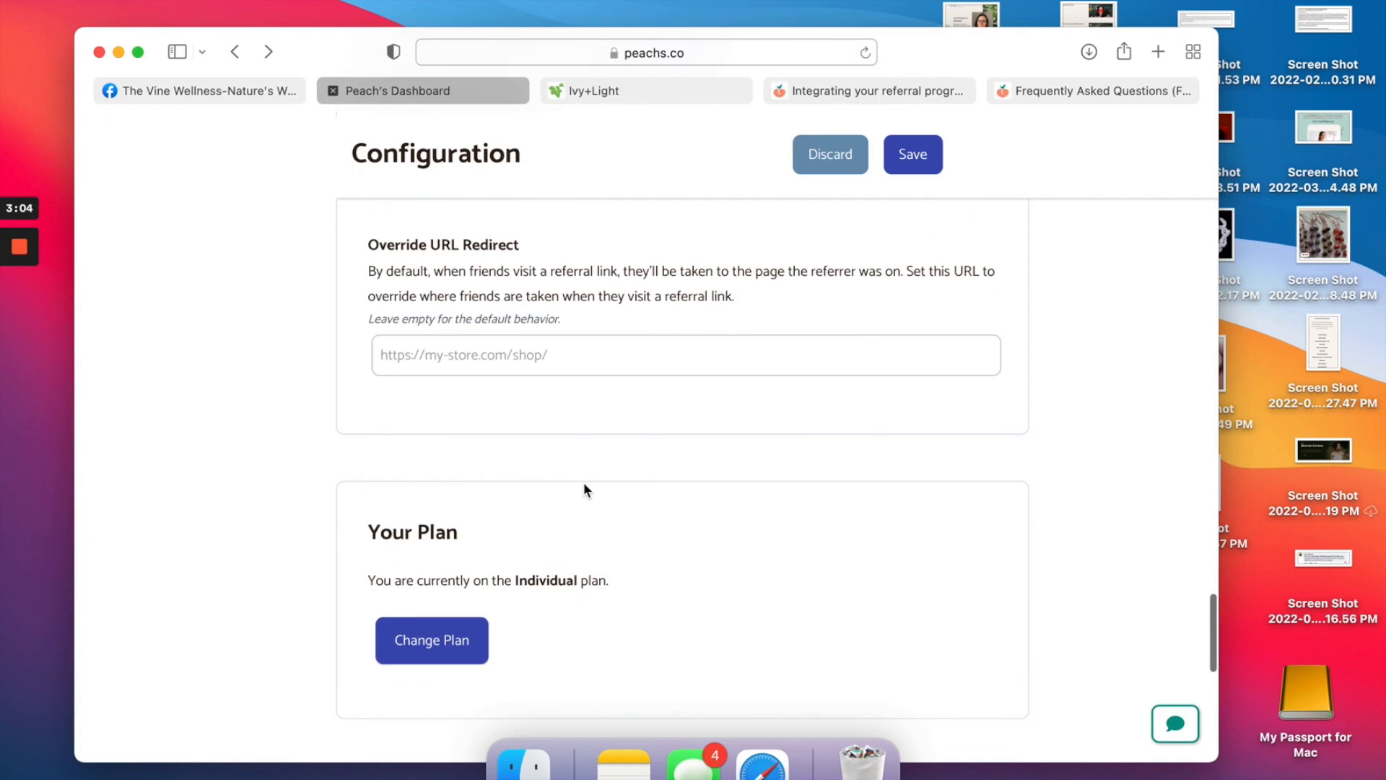
{"action": "scroll", "coordinate": [584, 482], "scroll_direction": "down", "scroll_amount": 5}
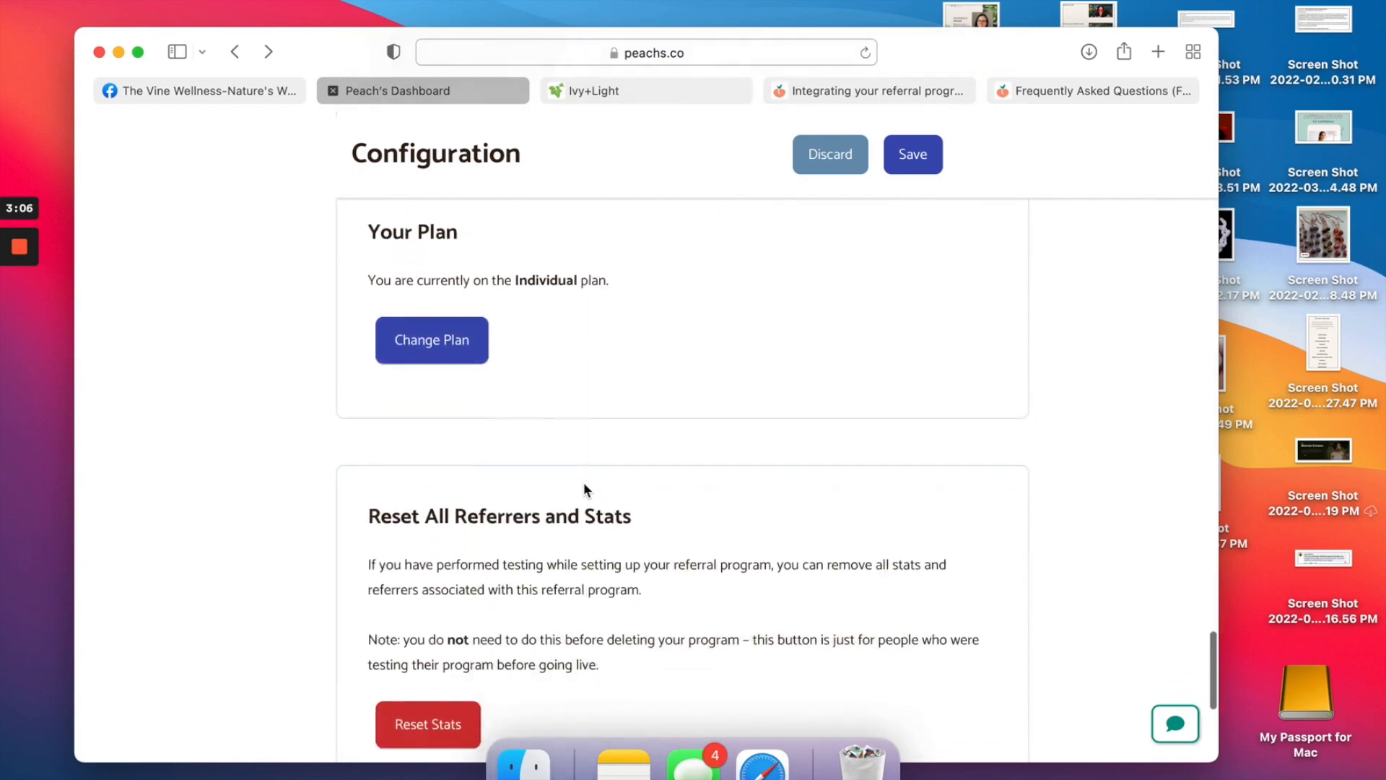
{"action": "scroll", "coordinate": [583, 482], "scroll_direction": "down", "scroll_amount": 3}
{"action": "scroll", "coordinate": [584, 483], "scroll_direction": "down", "scroll_amount": 5}
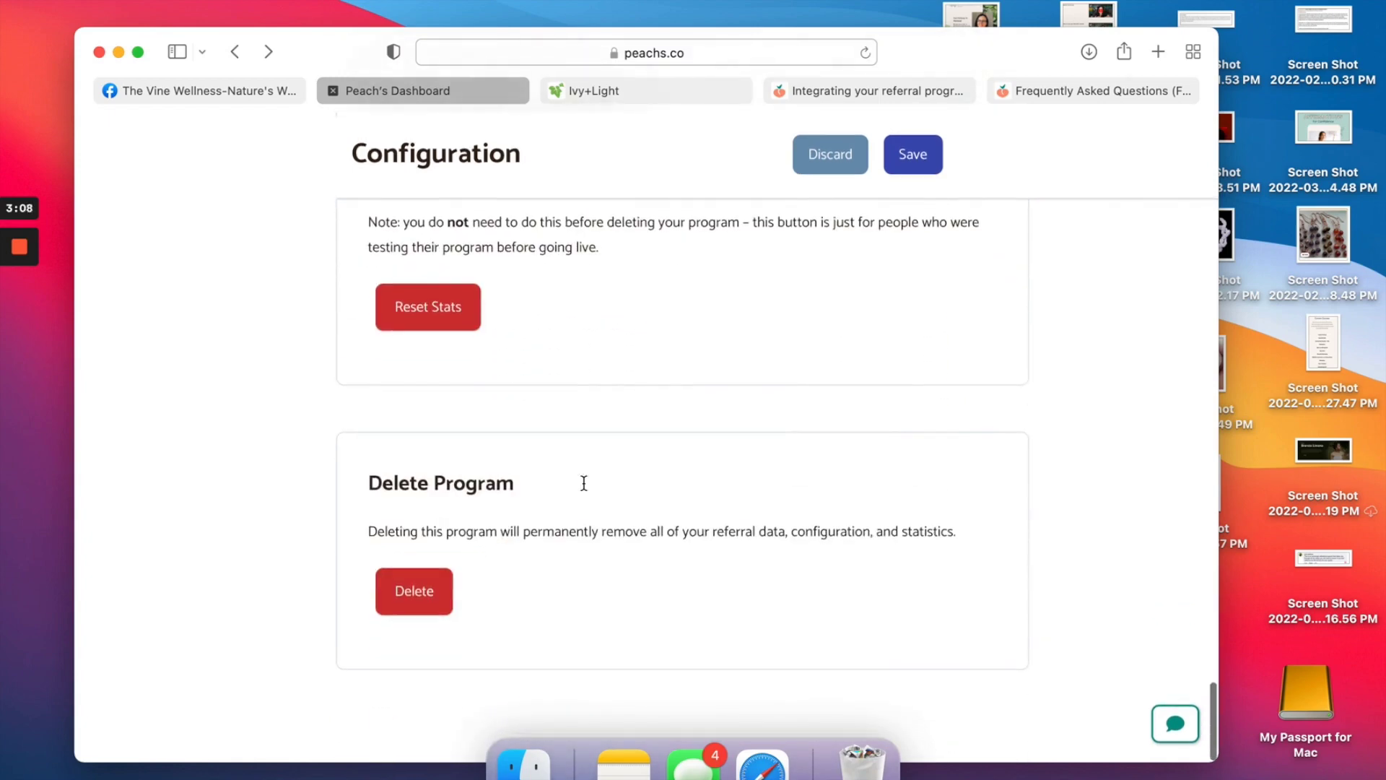
{"action": "scroll", "coordinate": [583, 483], "scroll_direction": "up", "scroll_amount": 10}
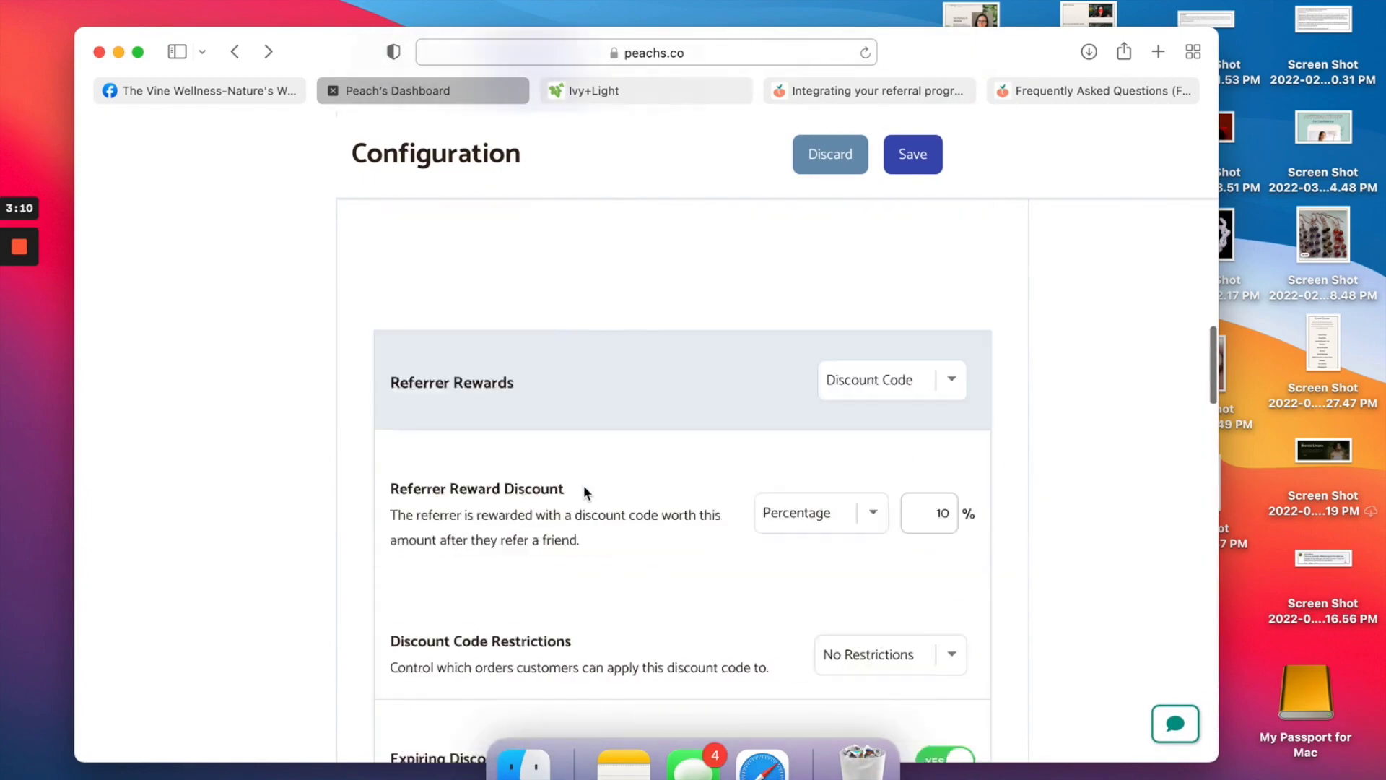
{"action": "scroll", "coordinate": [583, 490], "scroll_direction": "up", "scroll_amount": 10}
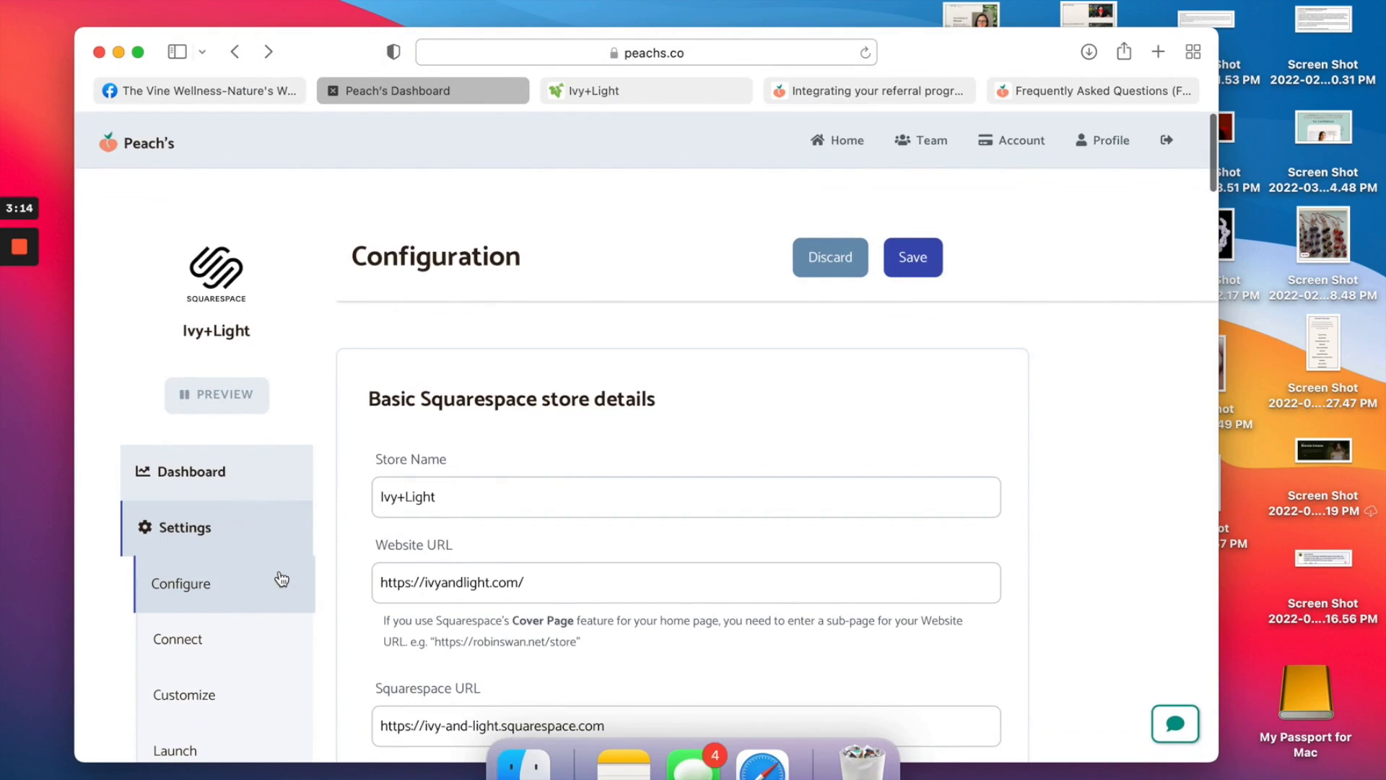
{"action": "left_click", "coordinate": [926, 267]}
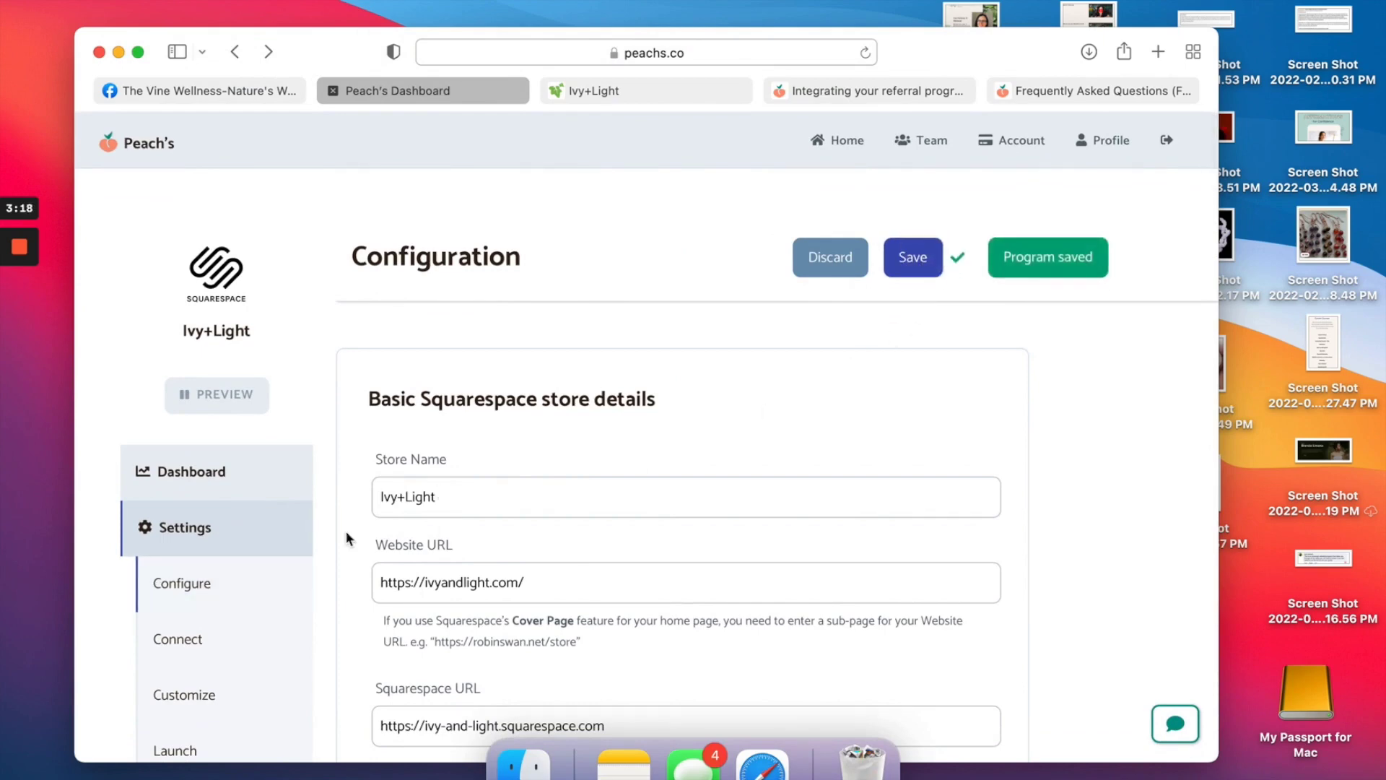
{"action": "left_click", "coordinate": [177, 656]}
Expand the Connect with Squarespace step, then switch to the Frequently Asked Questions page.
{"action": "scroll", "coordinate": [778, 472], "scroll_direction": "down", "scroll_amount": 3}
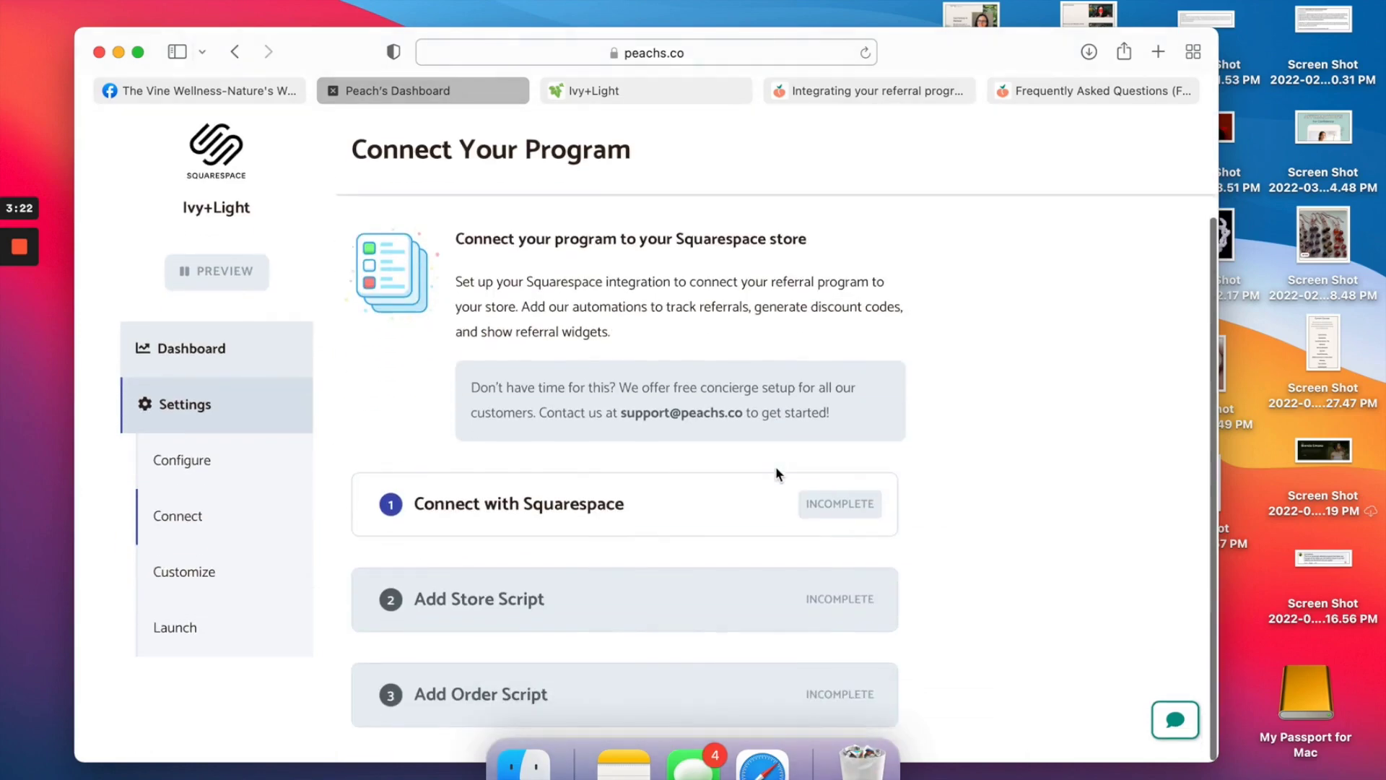
{"action": "left_click", "coordinate": [737, 525]}
{"action": "scroll", "coordinate": [704, 524], "scroll_direction": "down", "scroll_amount": 10}
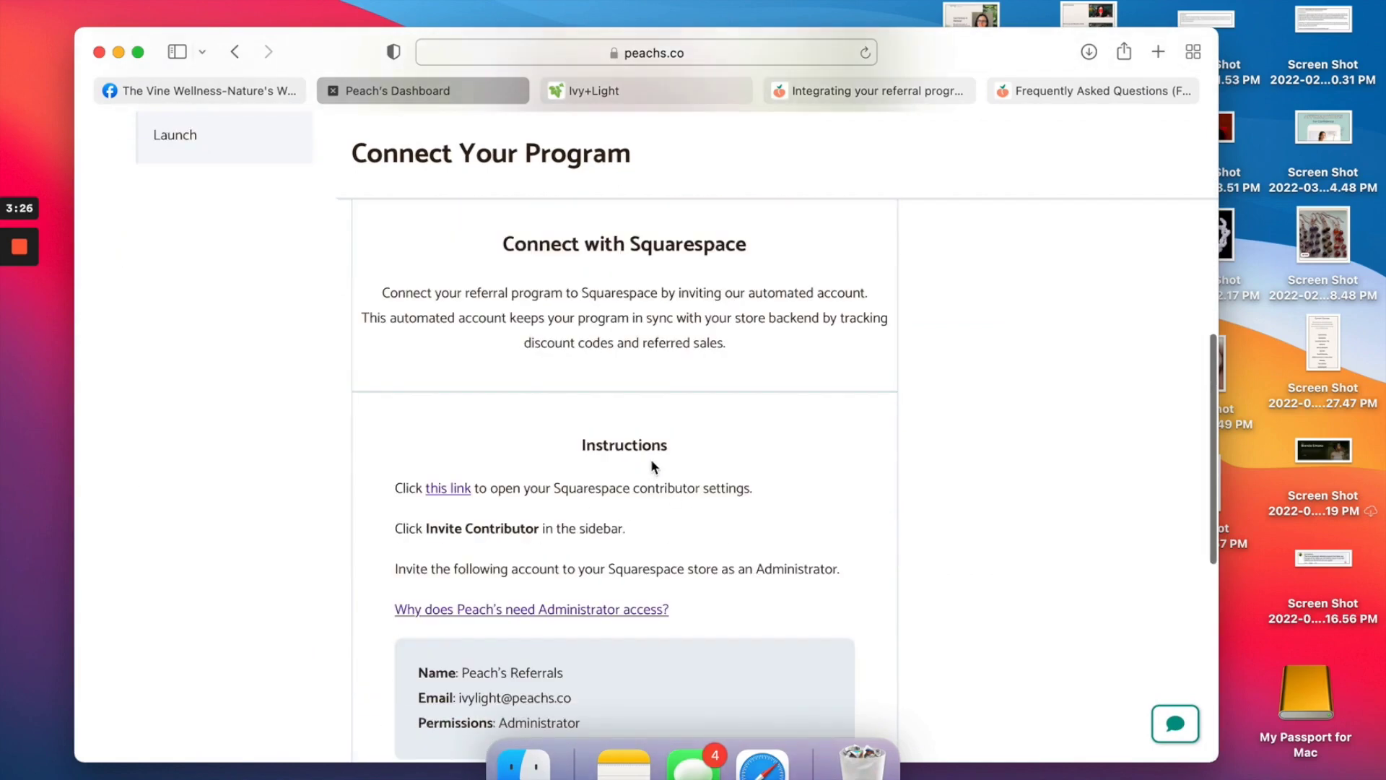
{"action": "scroll", "coordinate": [651, 465], "scroll_direction": "down", "scroll_amount": 2}
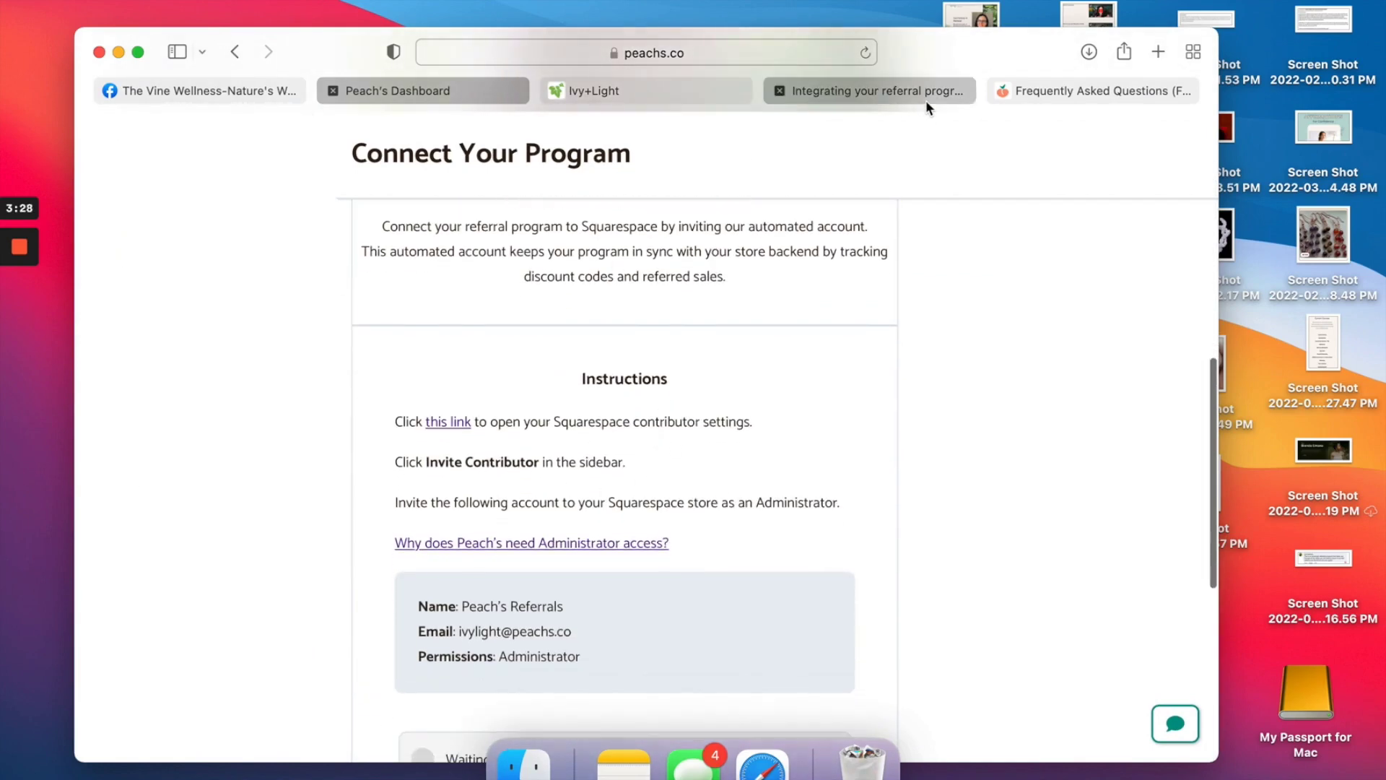
{"action": "left_click", "coordinate": [1073, 93]}
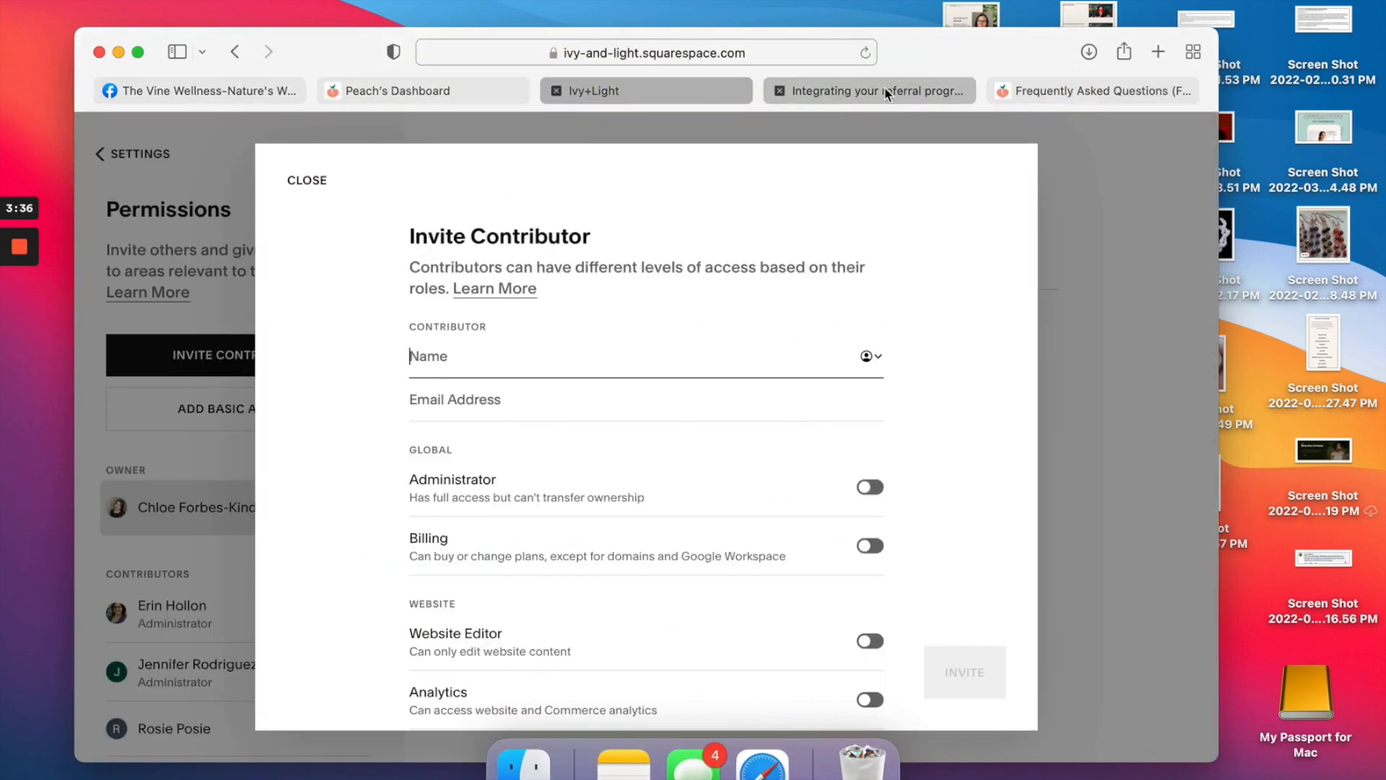
Copy the account name 'Peach's Referrals' from the integration article into the contributor name.
{"action": "left_click", "coordinate": [886, 92]}
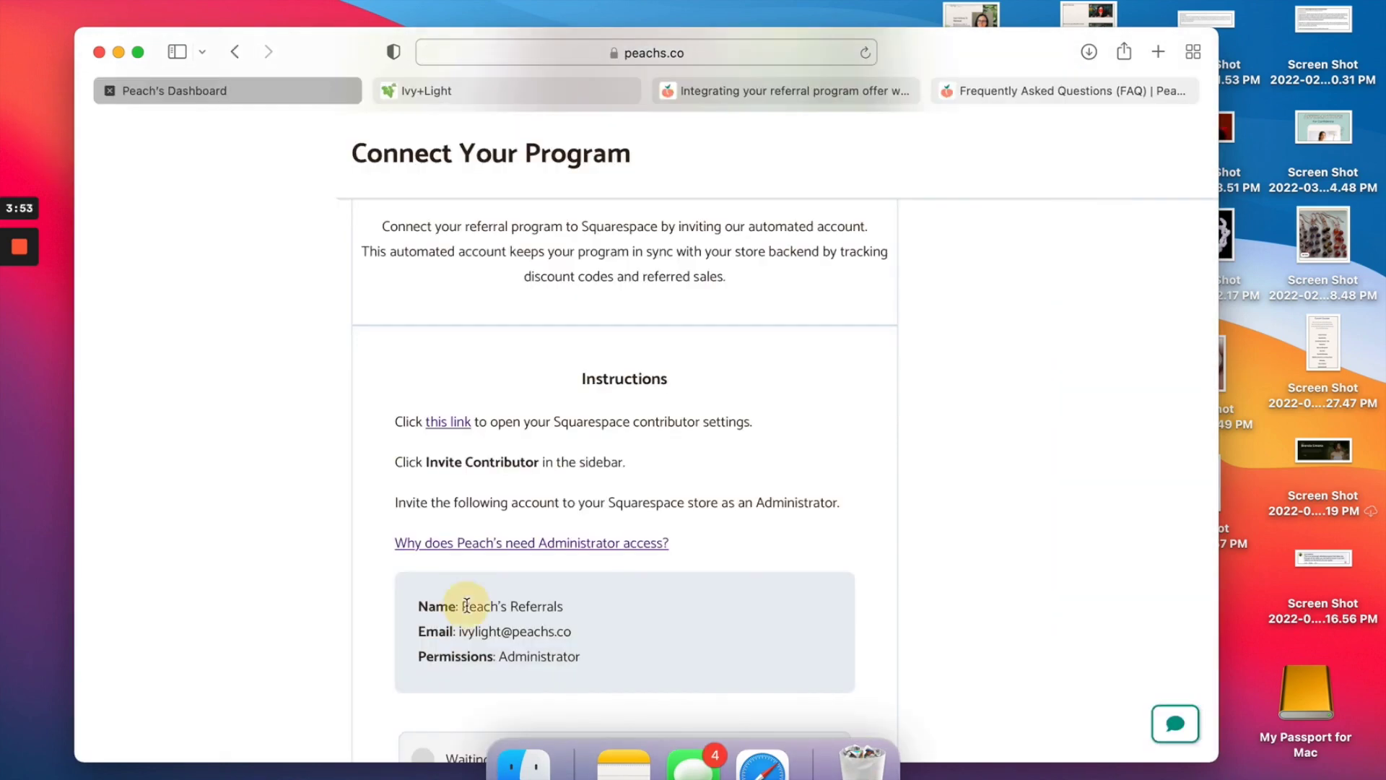
{"action": "left_click_drag", "start_coordinate": [462, 606], "coordinate": [463, 603]}
{"action": "key", "text": "super+c"}
{"action": "left_click", "coordinate": [569, 609]}
{"action": "left_click", "coordinate": [533, 81]}
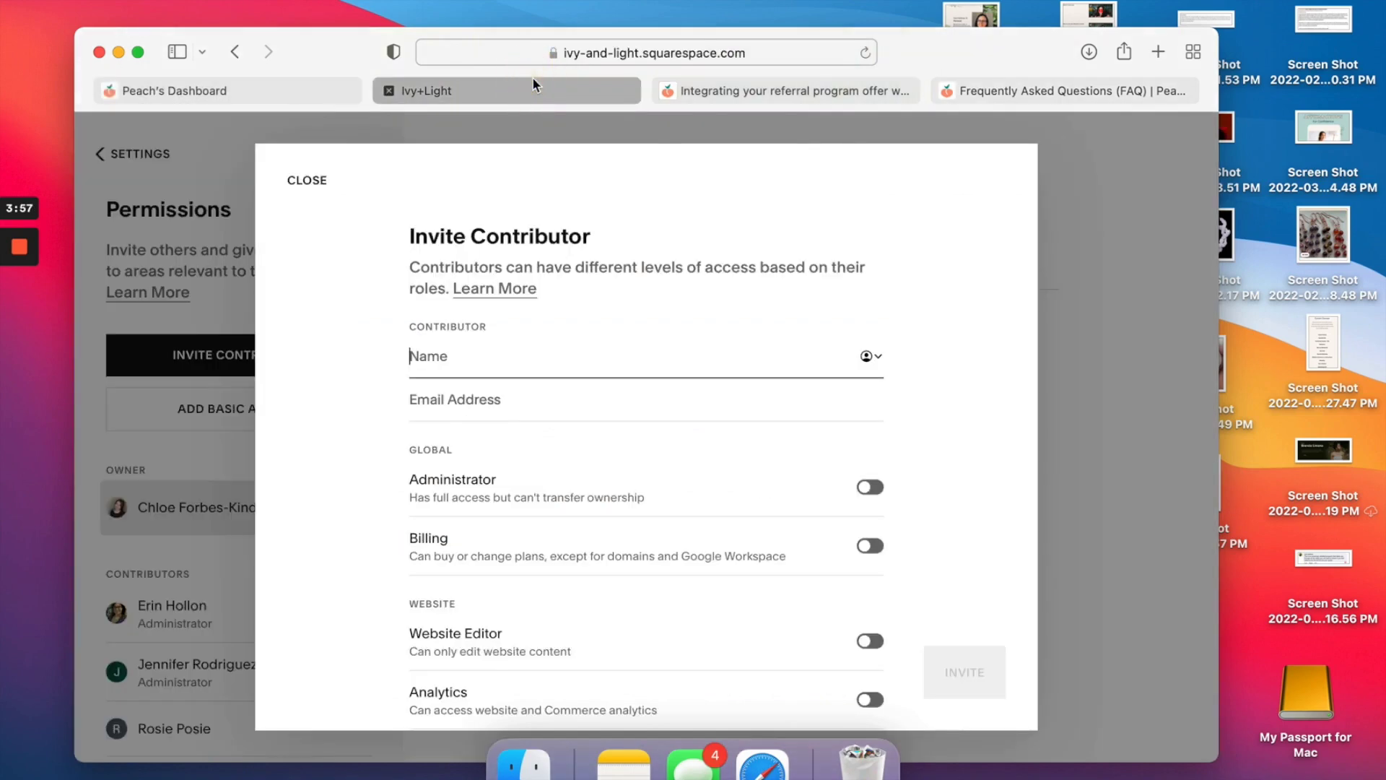
{"action": "key", "text": "super+v"}
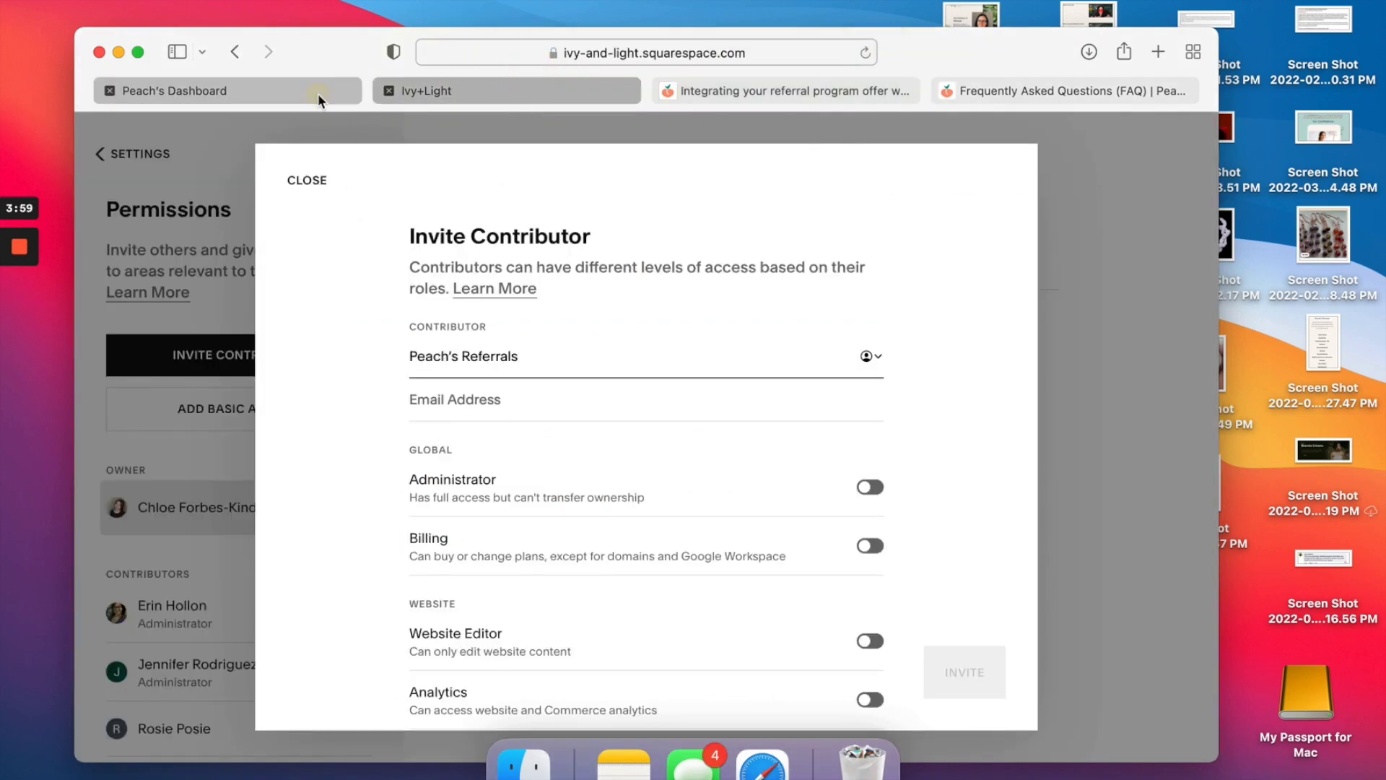
Copy the account's e-mail address from the instructions into the contributor e-mail field.
{"action": "left_click", "coordinate": [318, 91]}
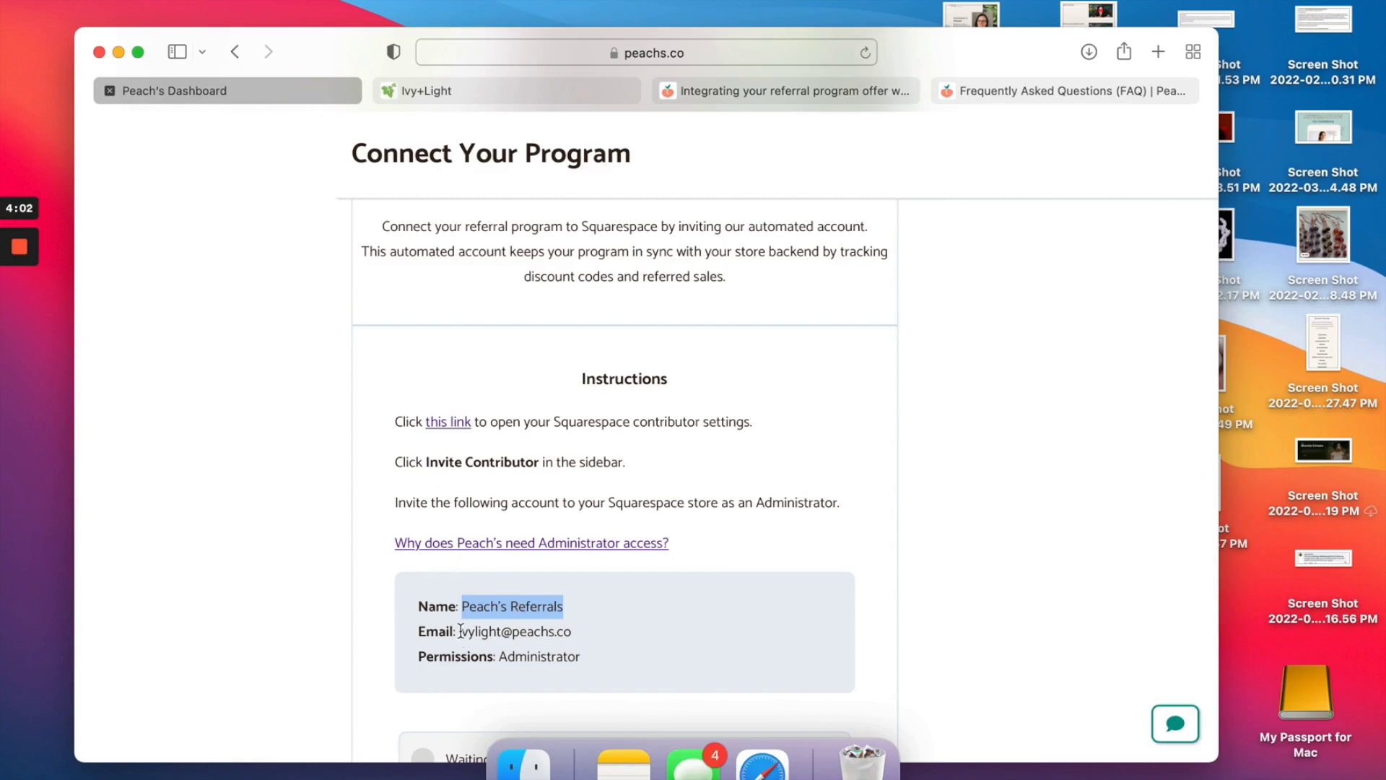
{"action": "left_click_drag", "start_coordinate": [461, 631], "coordinate": [575, 631]}
{"action": "key", "text": "super+c"}
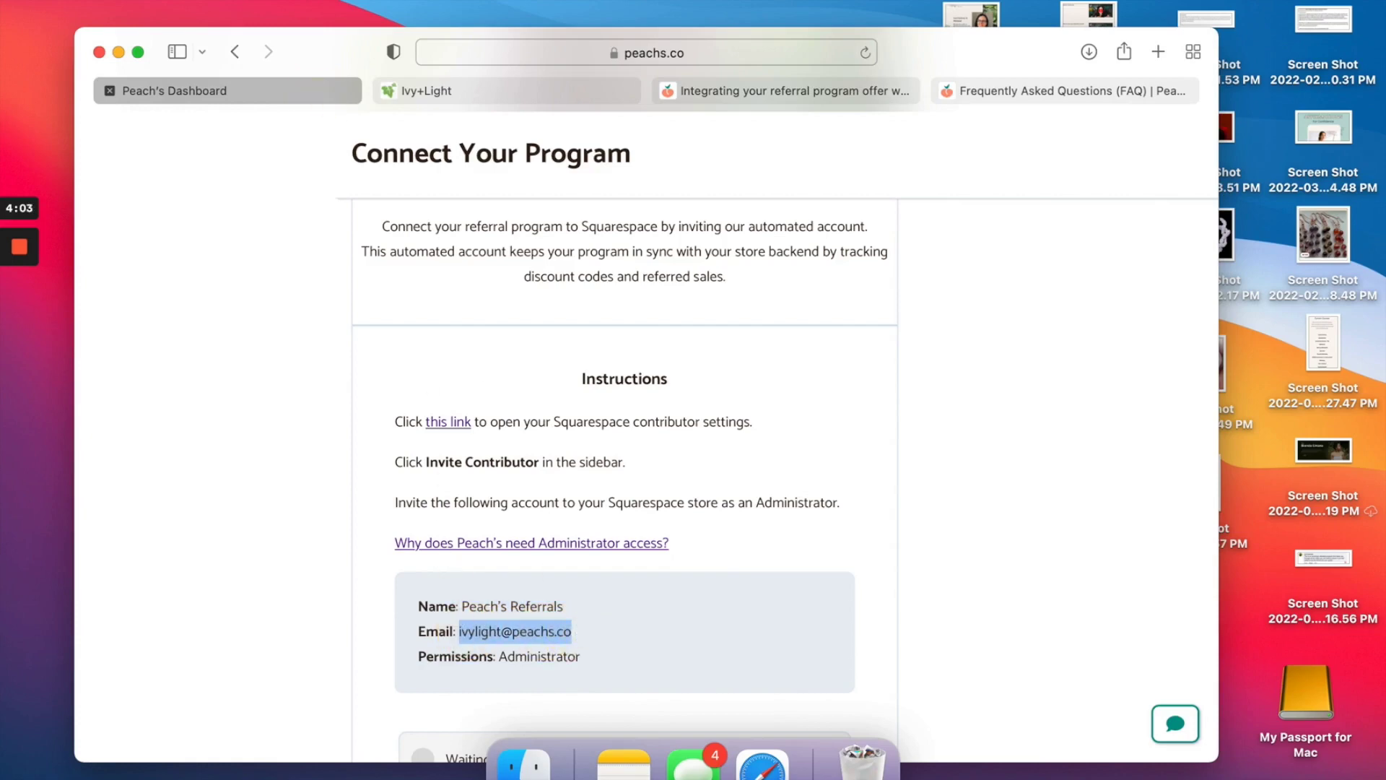
{"action": "left_click", "coordinate": [461, 96]}
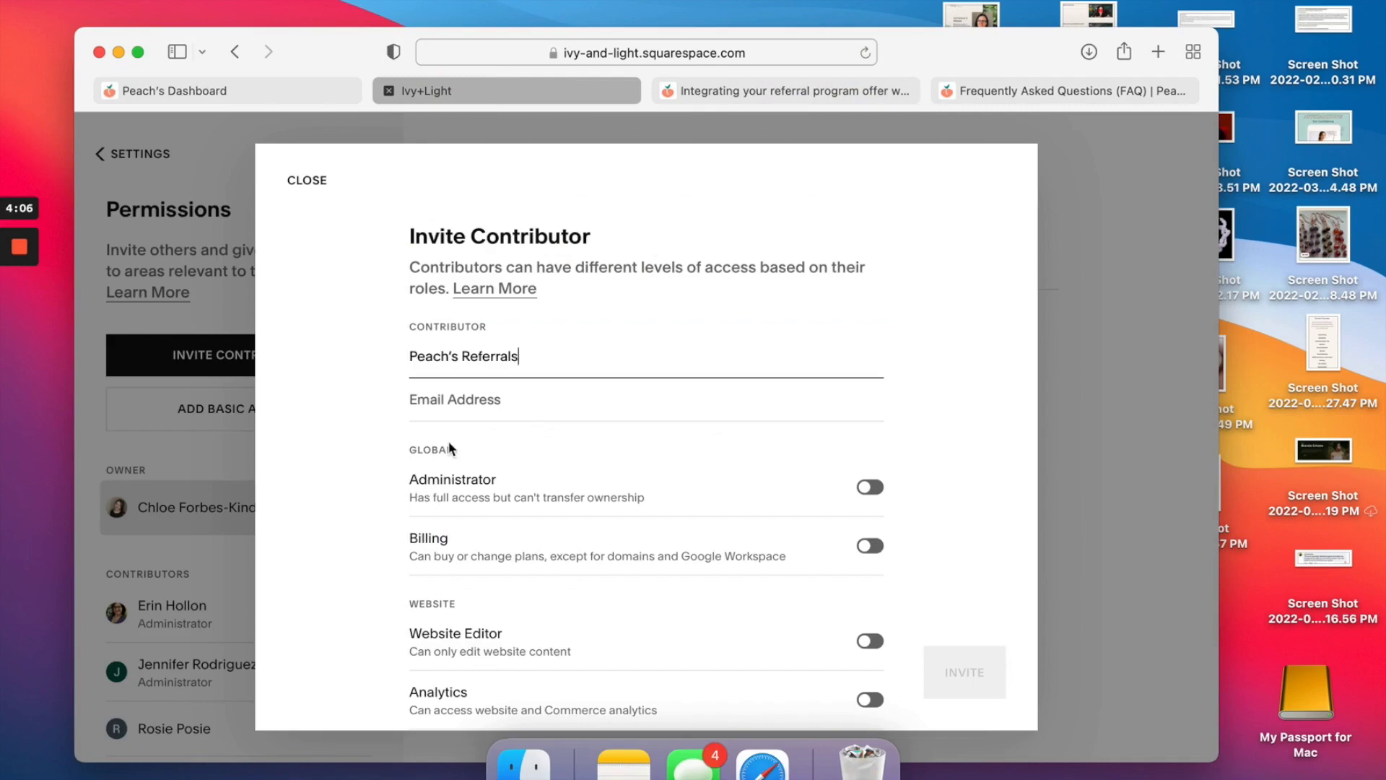
{"action": "left_click", "coordinate": [443, 401]}
{"action": "key", "text": "super+v"}
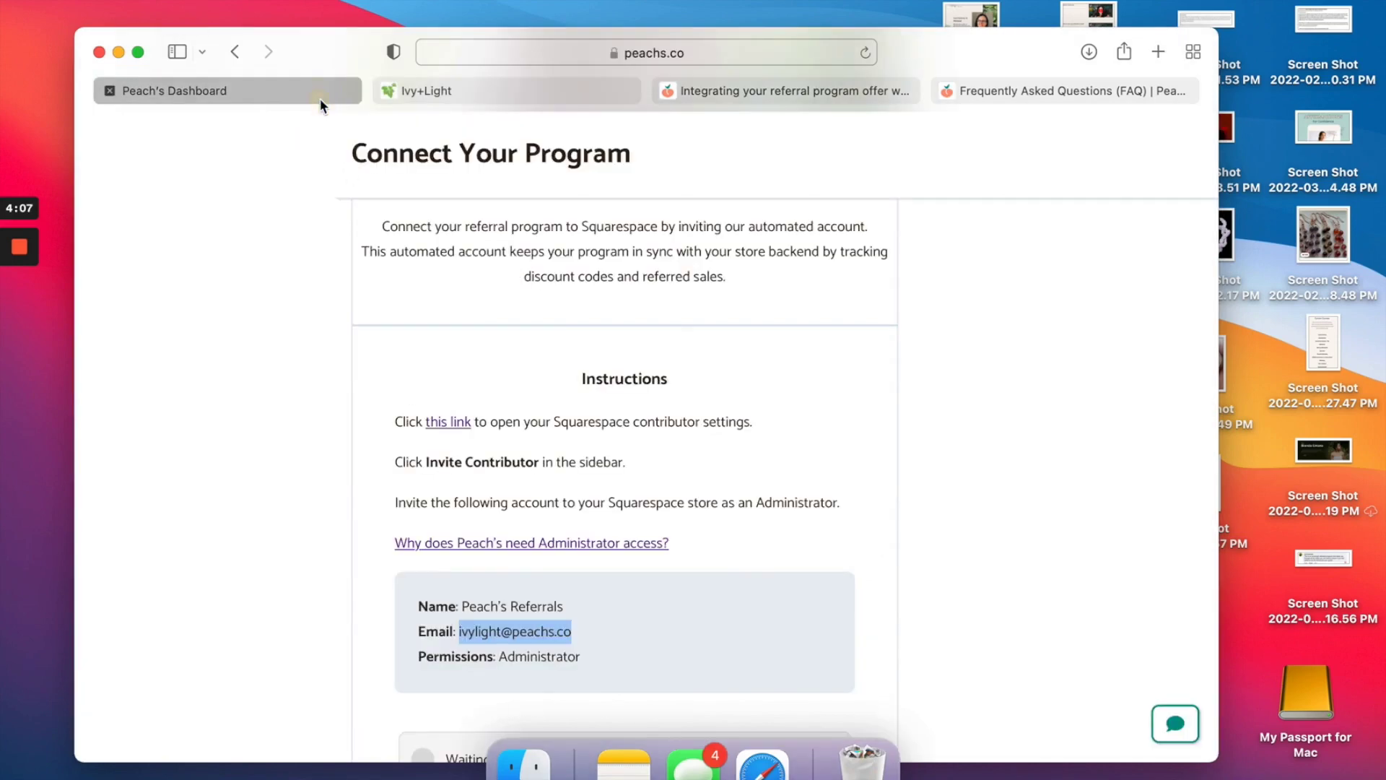
Give the contributor Administrator access.
{"action": "scroll", "coordinate": [484, 339], "scroll_direction": "down", "scroll_amount": 3}
{"action": "left_click_drag", "start_coordinate": [498, 574], "coordinate": [593, 583]}
{"action": "left_click", "coordinate": [463, 92]}
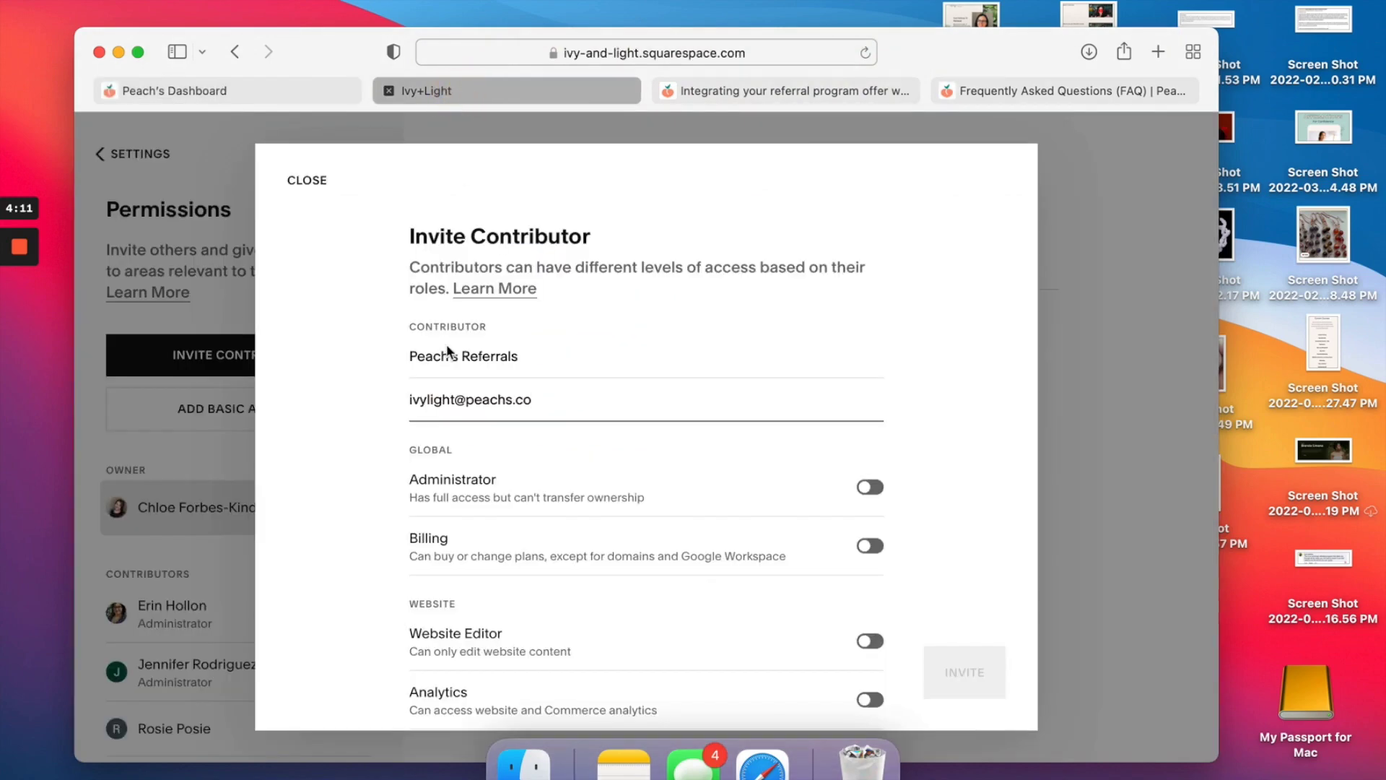
{"action": "left_click", "coordinate": [869, 487]}
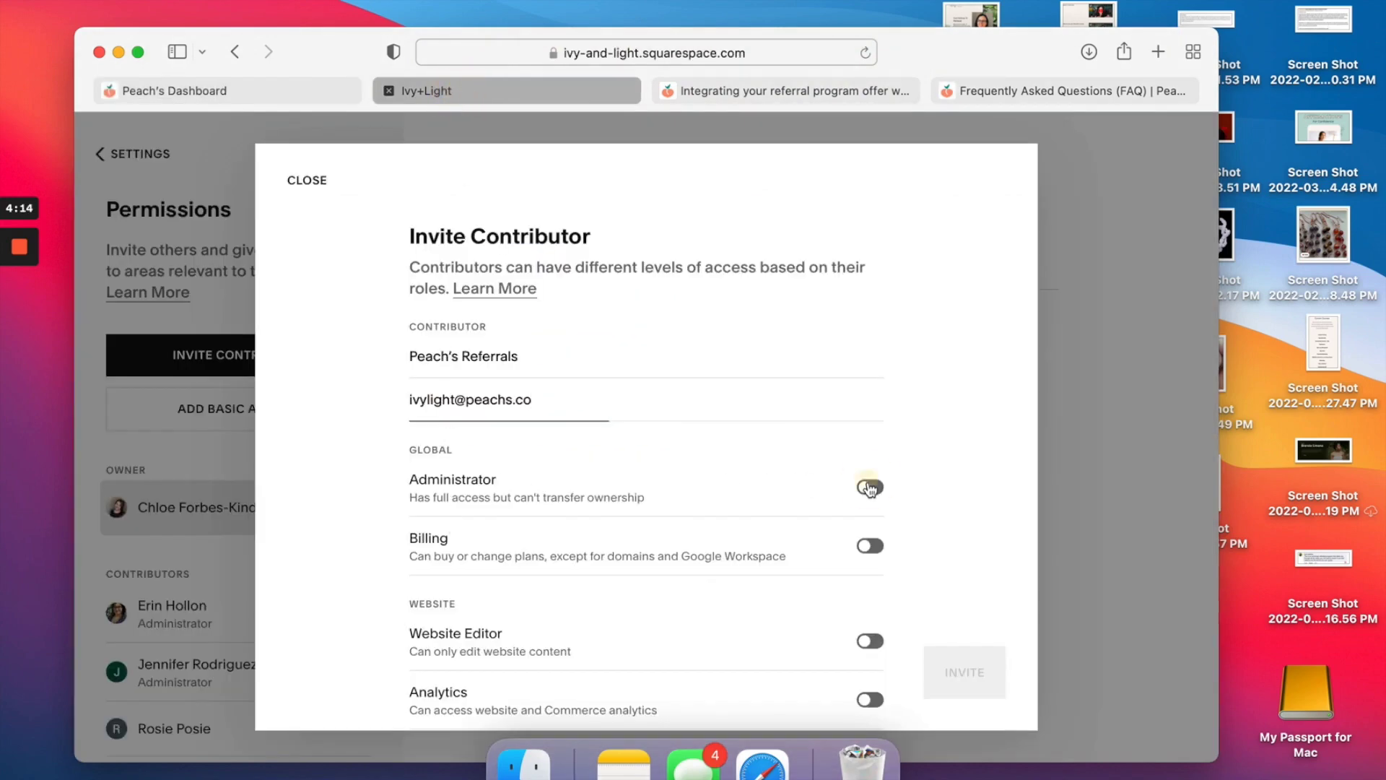
Recheck the instructions and send the contributor invitation.
{"action": "left_click", "coordinate": [305, 93]}
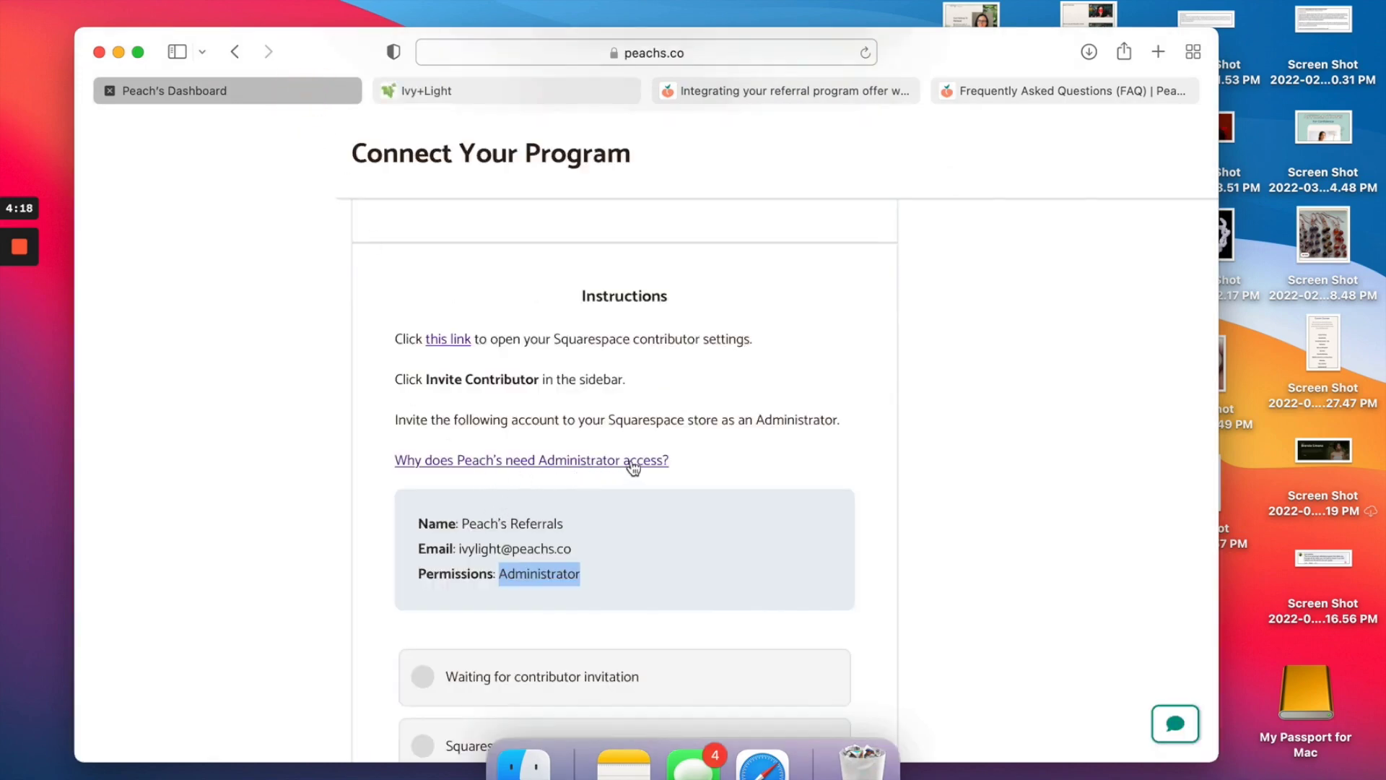
{"action": "scroll", "coordinate": [634, 468], "scroll_direction": "down", "scroll_amount": 5}
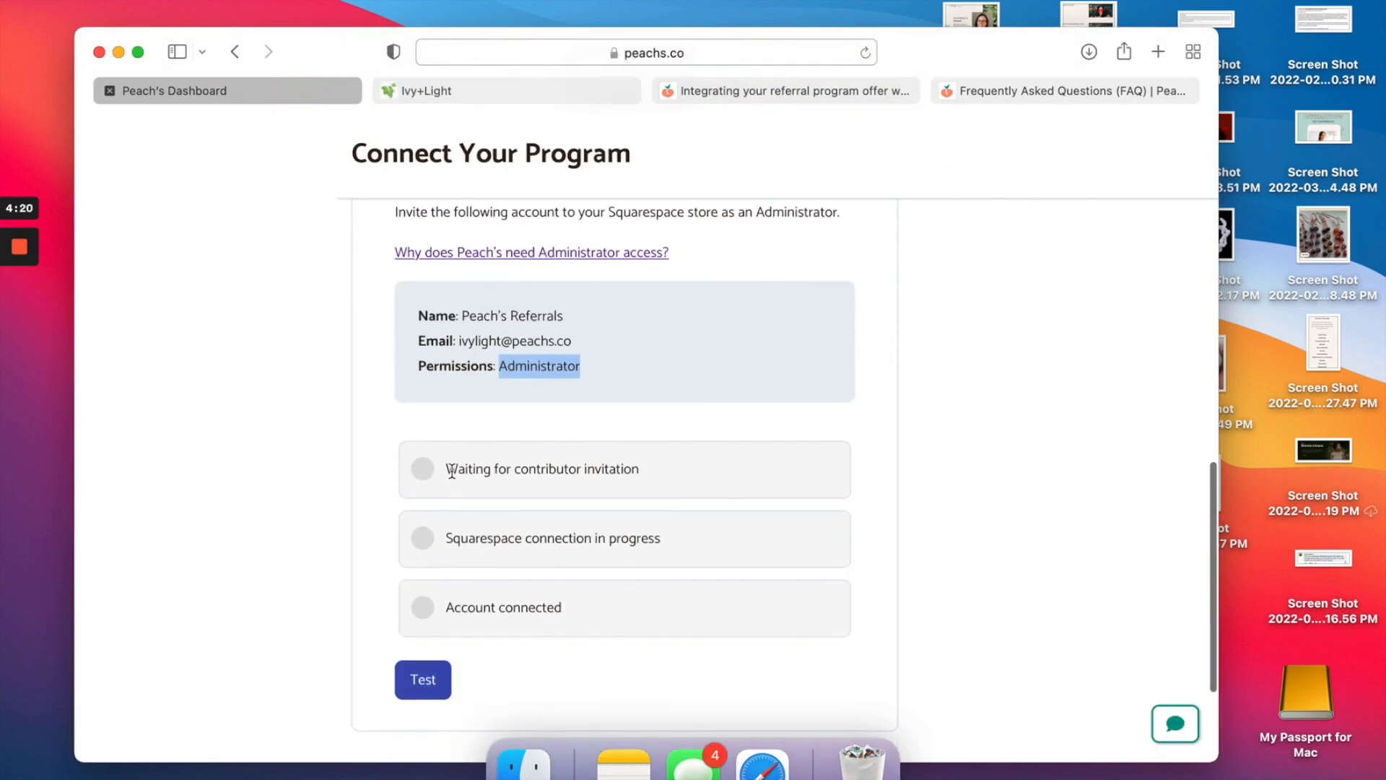
{"action": "left_click", "coordinate": [551, 96]}
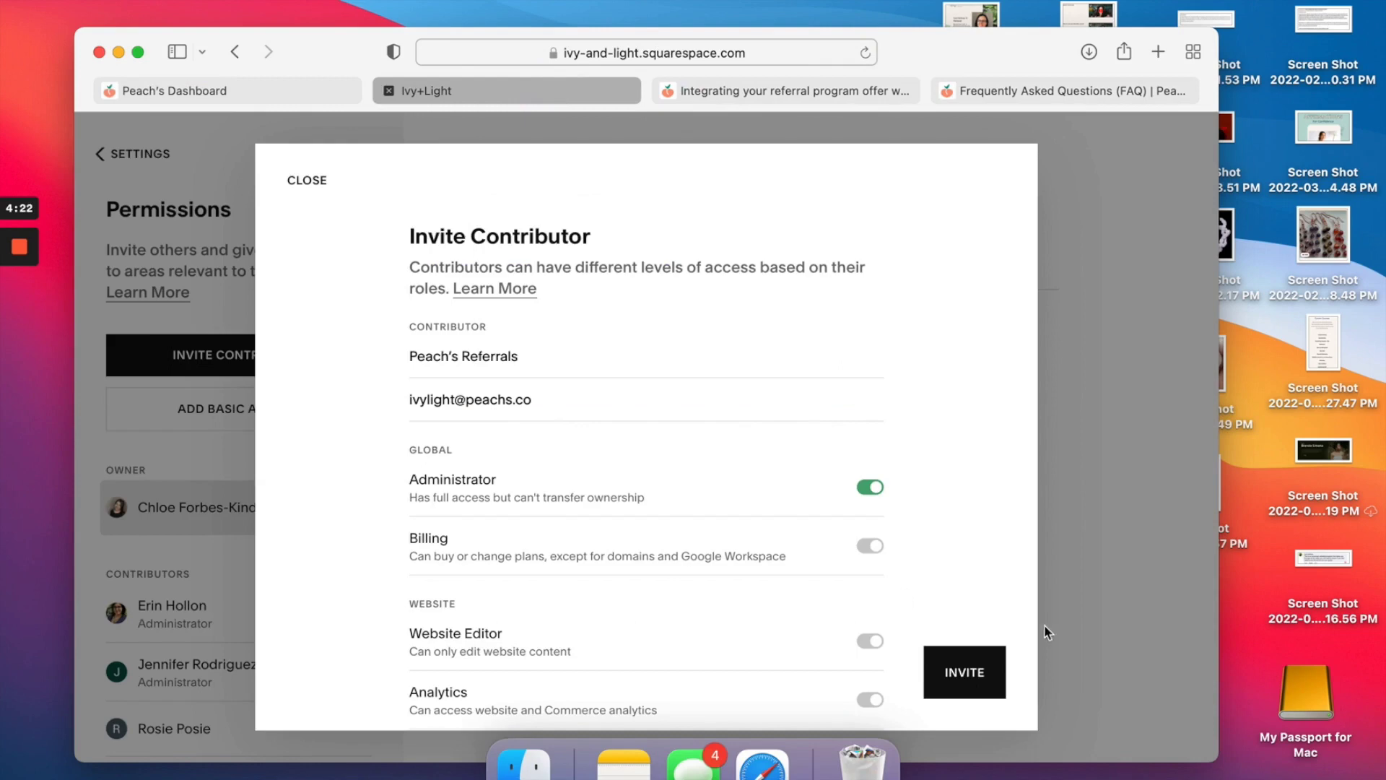
{"action": "scroll", "coordinate": [699, 591], "scroll_direction": "down", "scroll_amount": 5}
{"action": "scroll", "coordinate": [699, 591], "scroll_direction": "up", "scroll_amount": 2}
{"action": "scroll", "coordinate": [700, 592], "scroll_direction": "down", "scroll_amount": 10}
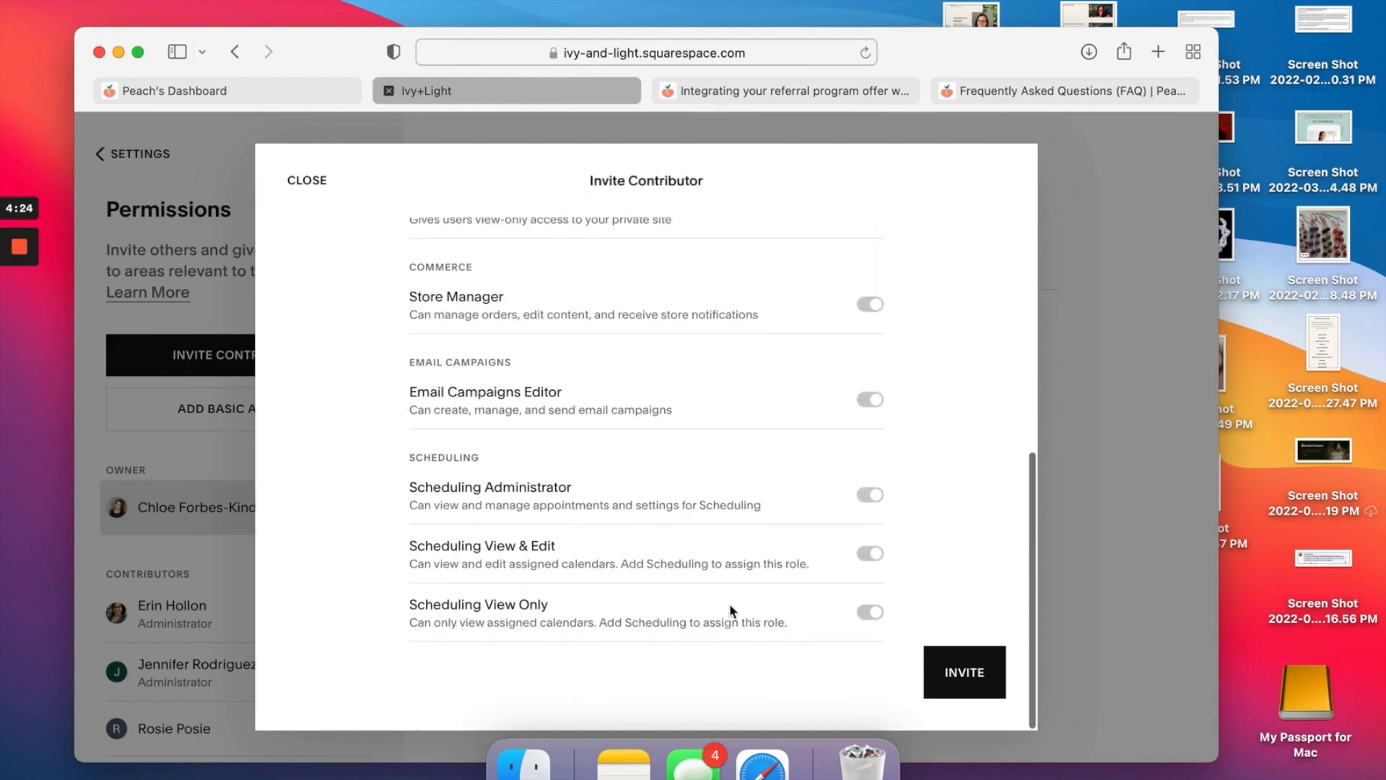
{"action": "left_click", "coordinate": [965, 673]}
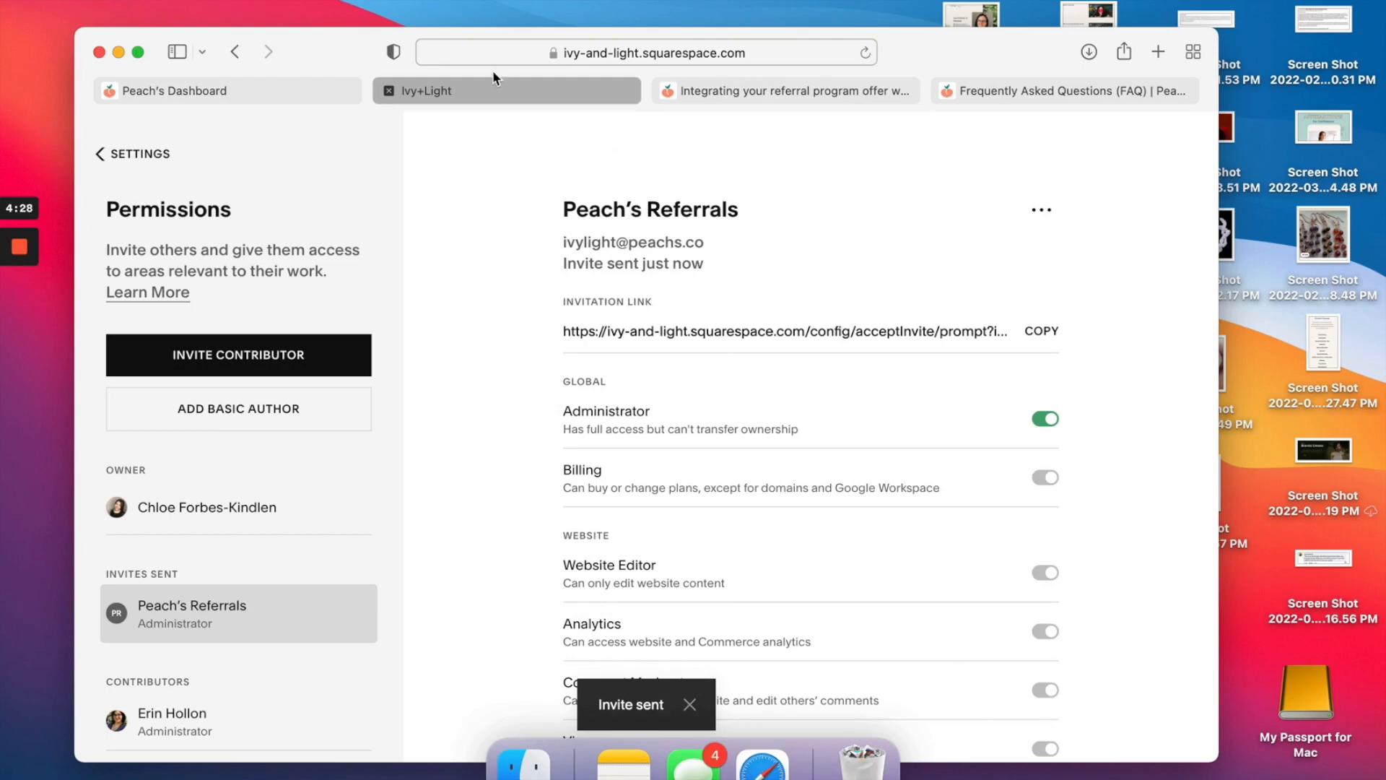
Run the Peach's connection Test so Connect with Squarespace shows SUCCESS.
{"action": "left_click", "coordinate": [322, 86]}
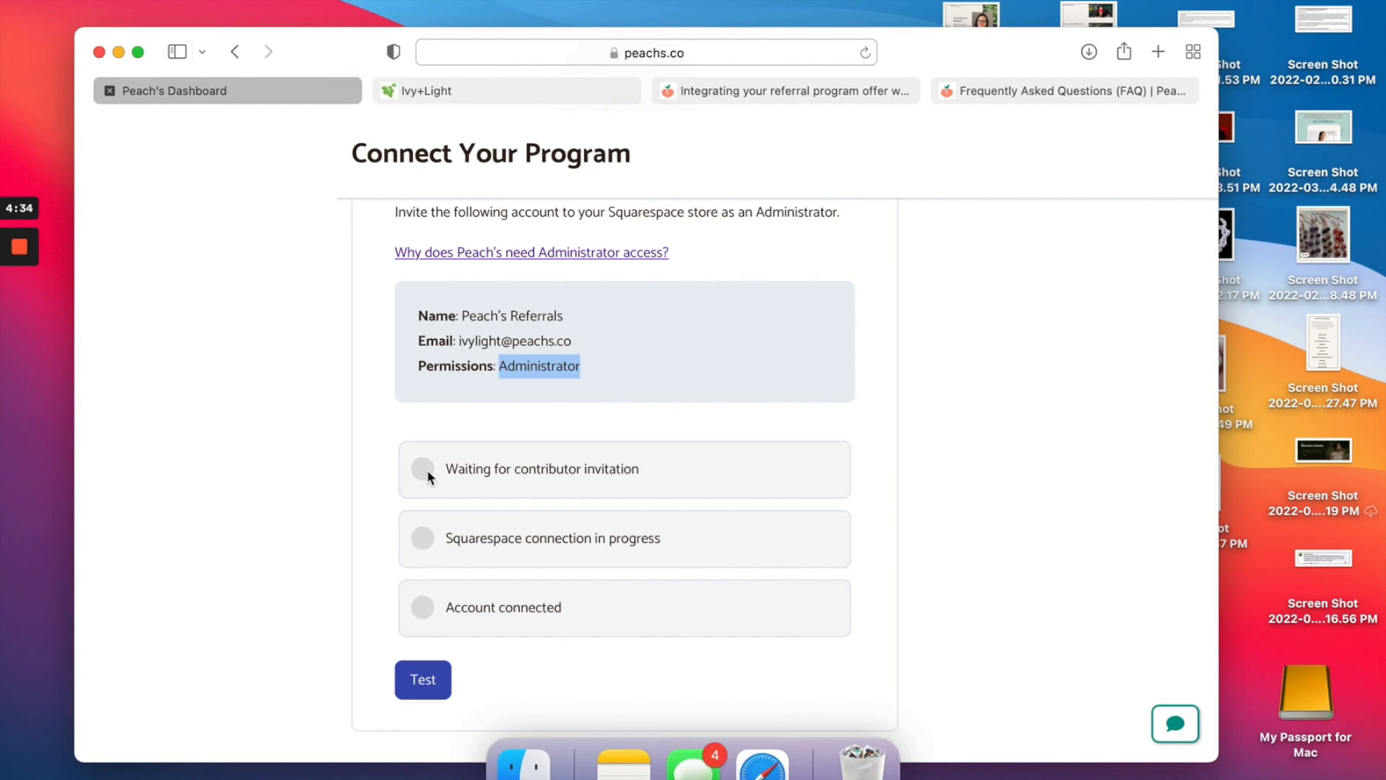
{"action": "left_click", "coordinate": [525, 86]}
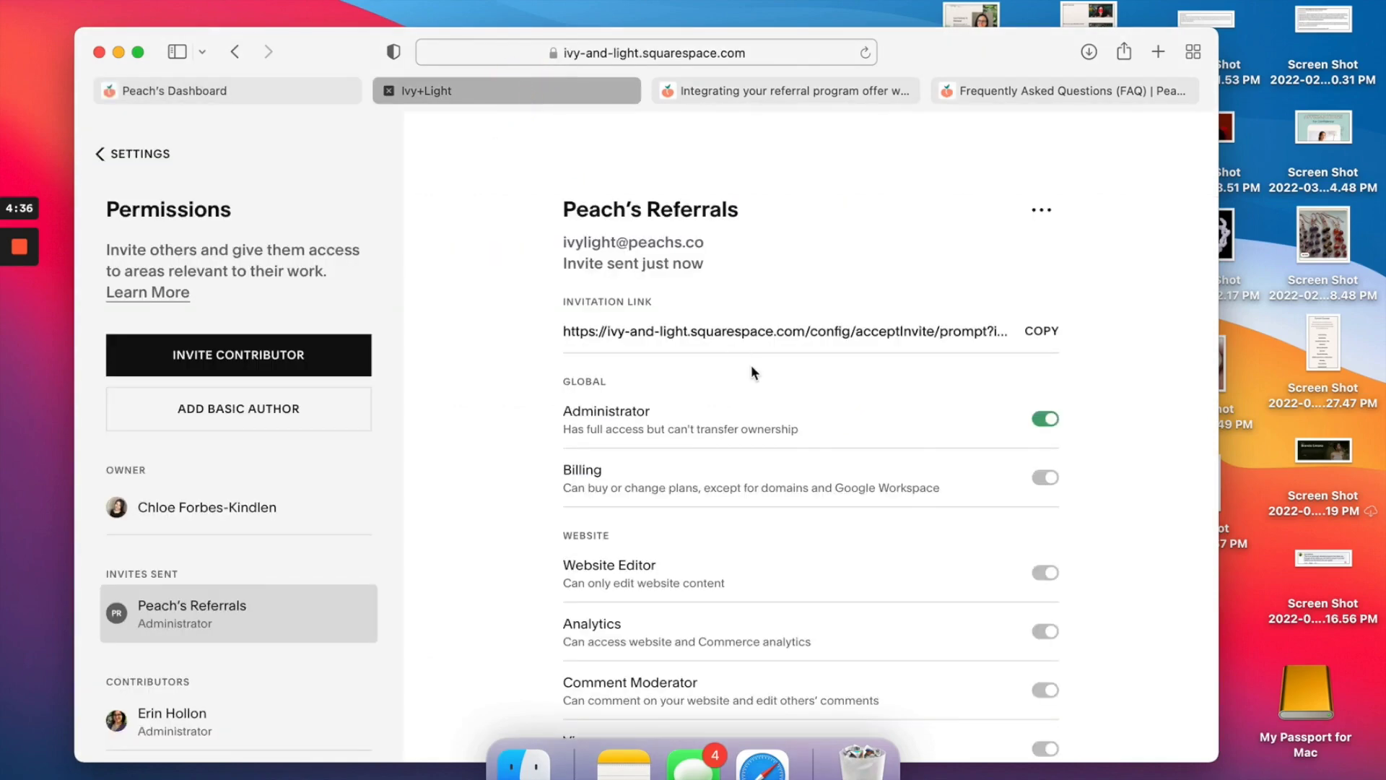
{"action": "scroll", "coordinate": [751, 370], "scroll_direction": "down", "scroll_amount": 1}
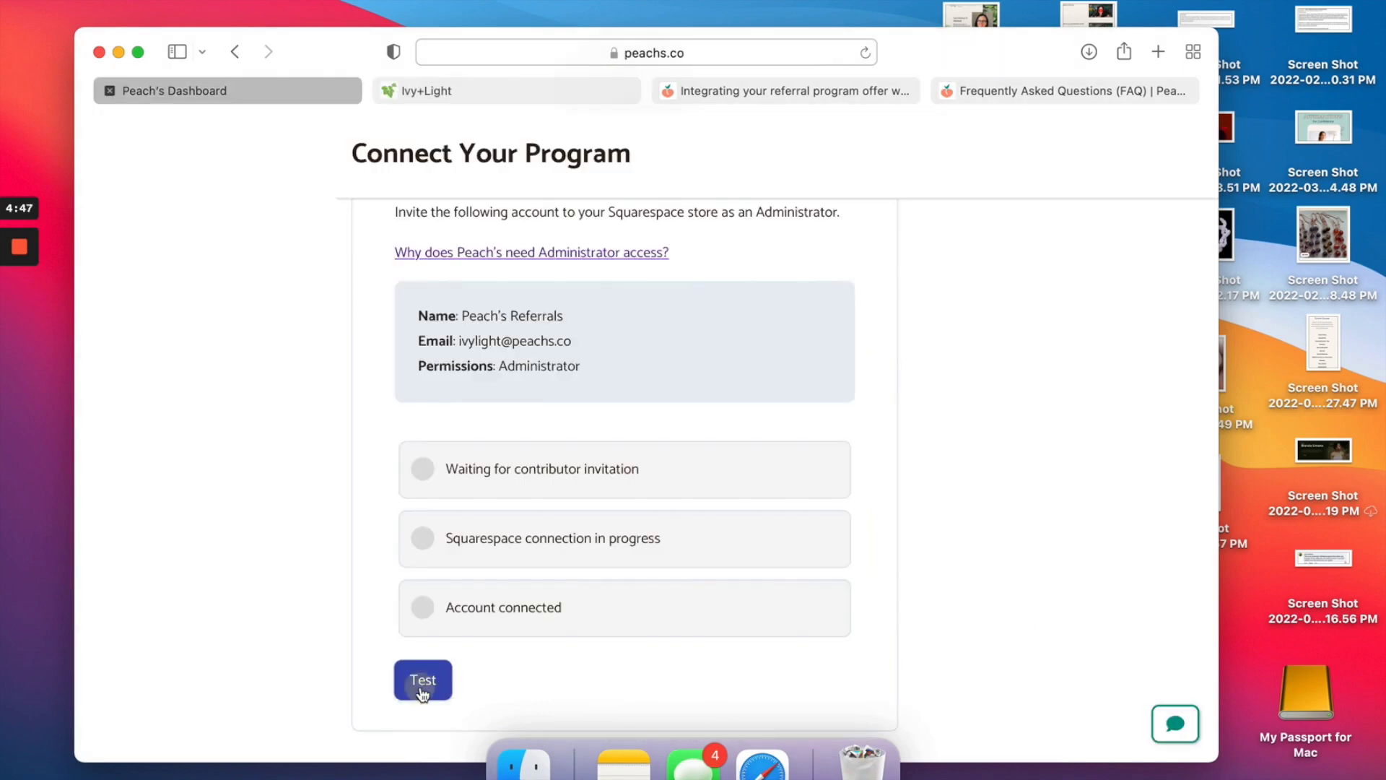
{"action": "left_click", "coordinate": [423, 691]}
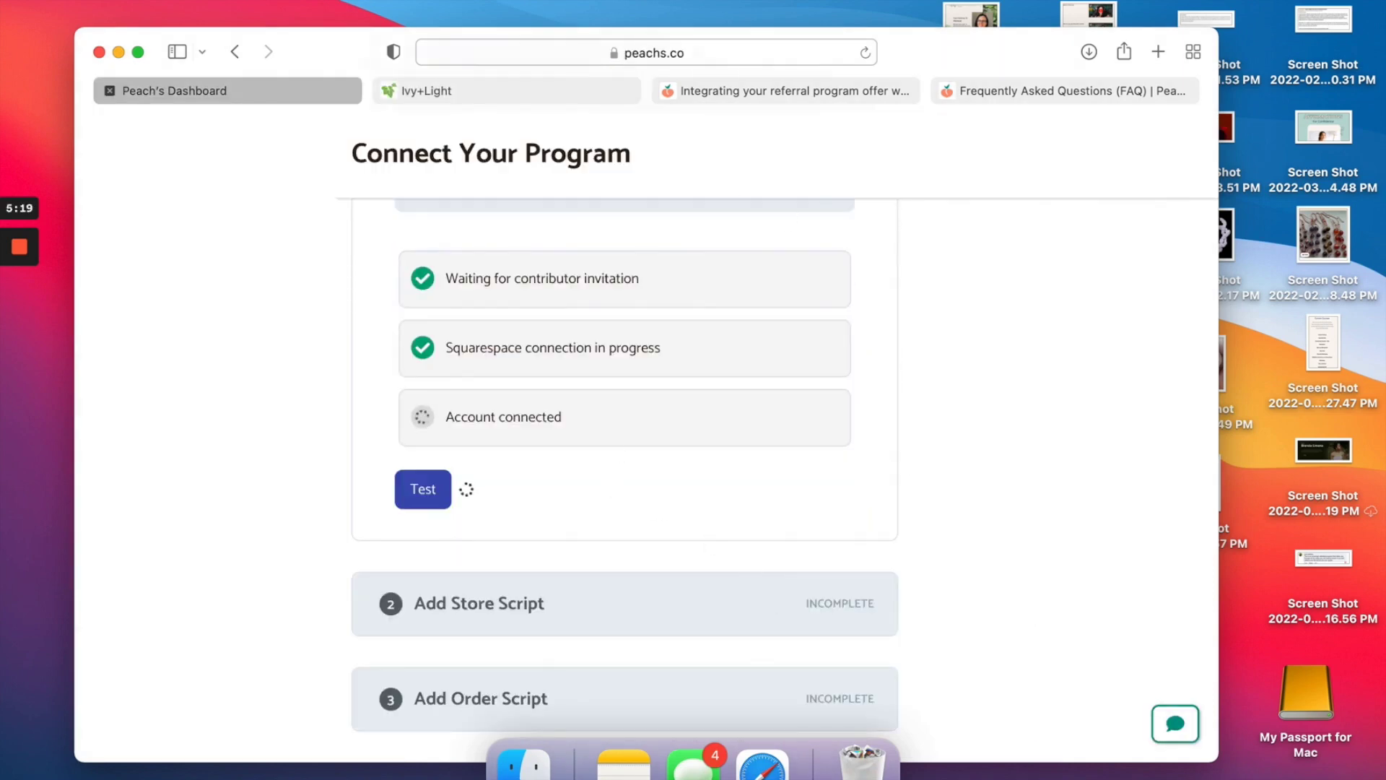
{"action": "mouse_move", "coordinate": [19, 252]}
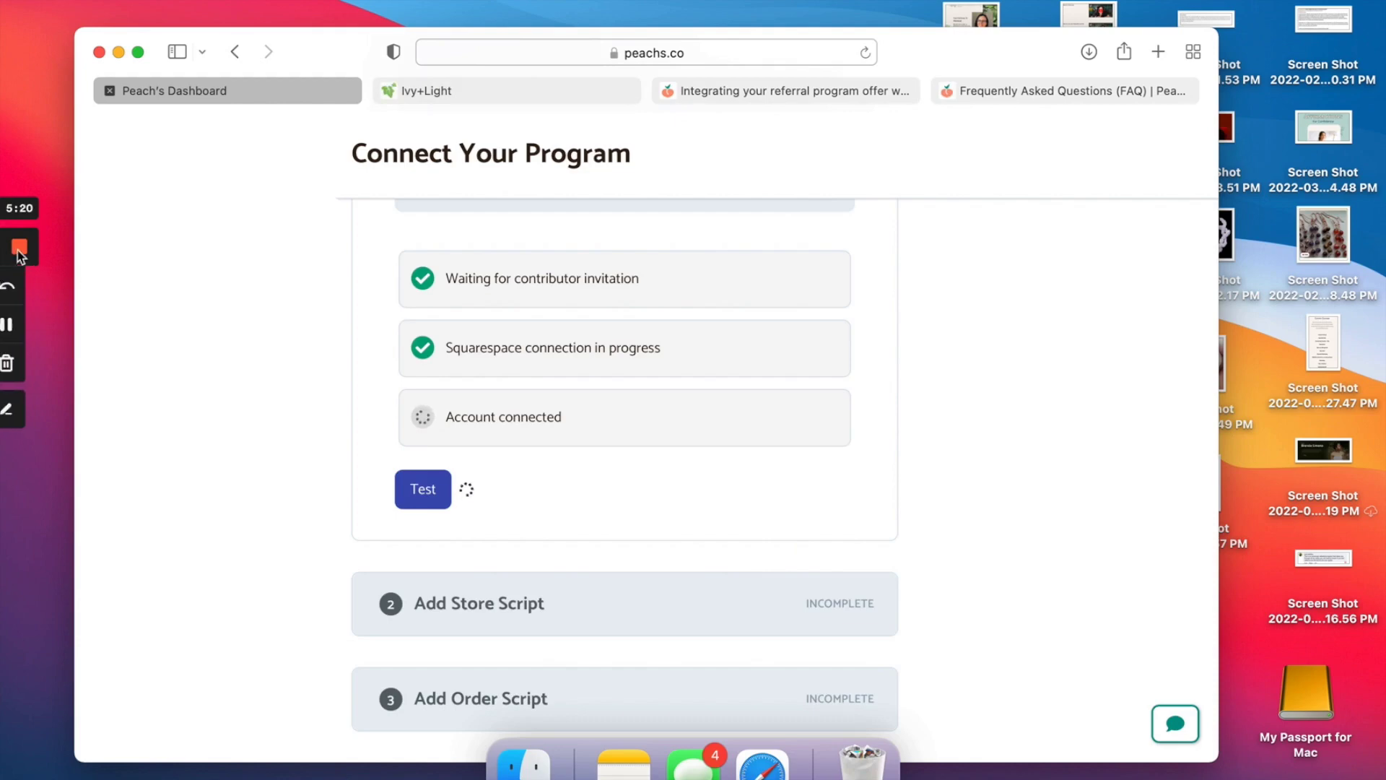
{"action": "left_click", "coordinate": [20, 327]}
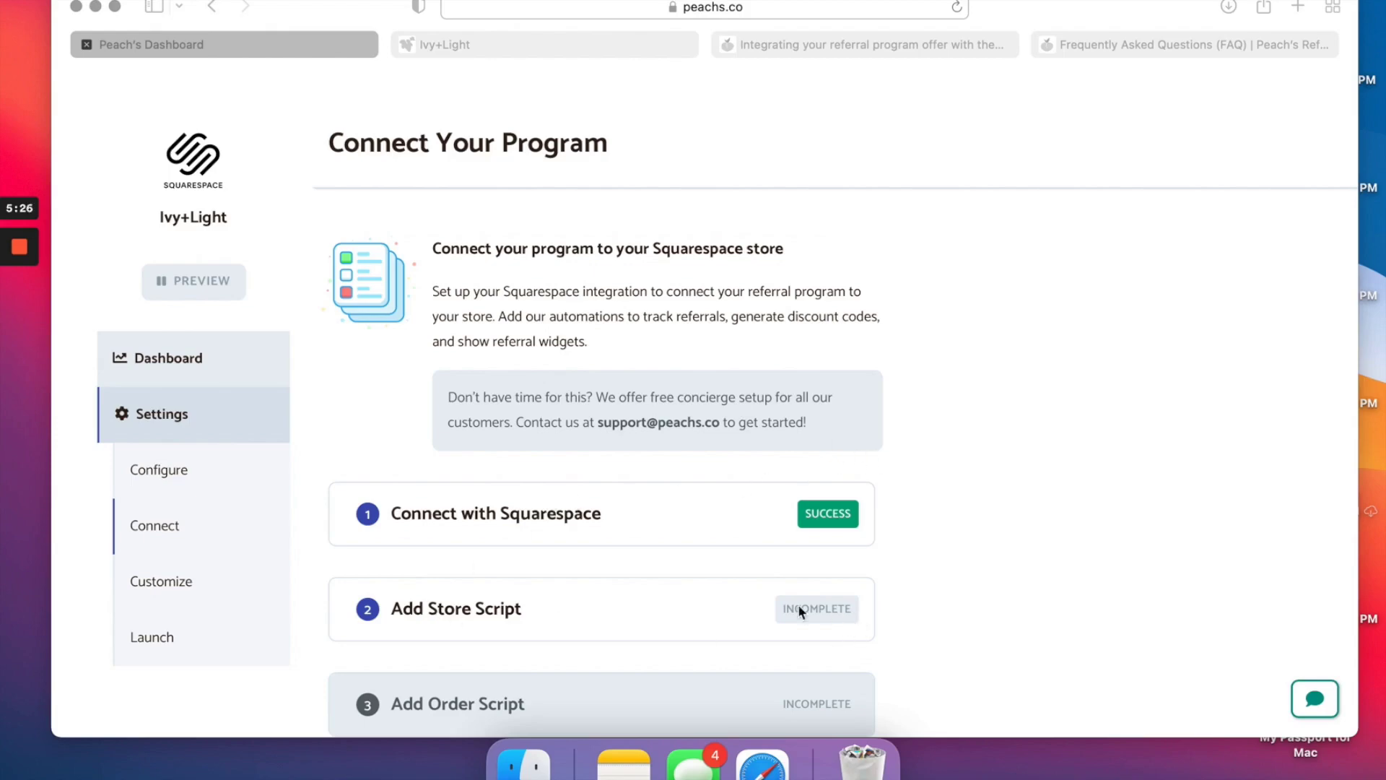
Expand Add Store Script and follow its instructions link to the store's code injection settings.
{"action": "left_click", "coordinate": [461, 643]}
{"action": "left_click", "coordinate": [462, 610]}
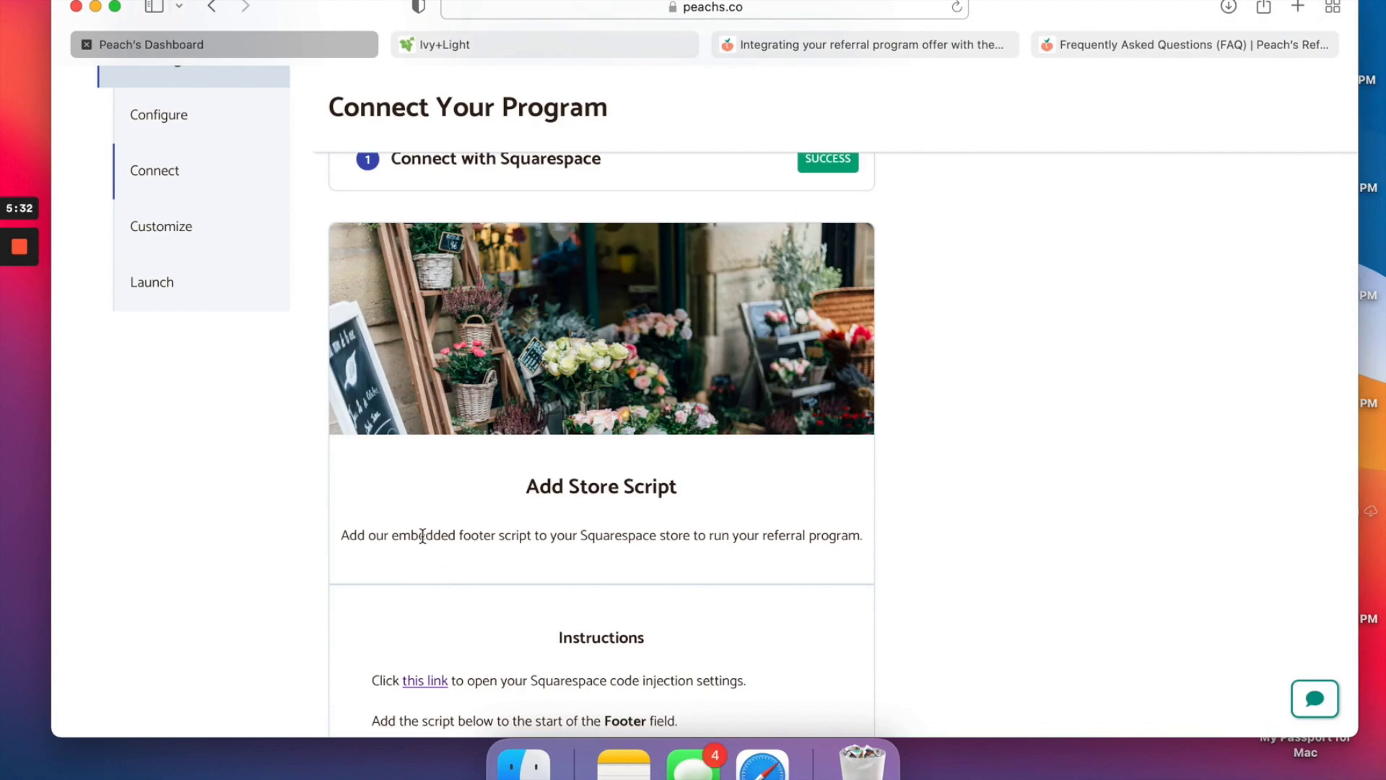
{"action": "scroll", "coordinate": [772, 560], "scroll_direction": "down", "scroll_amount": 5}
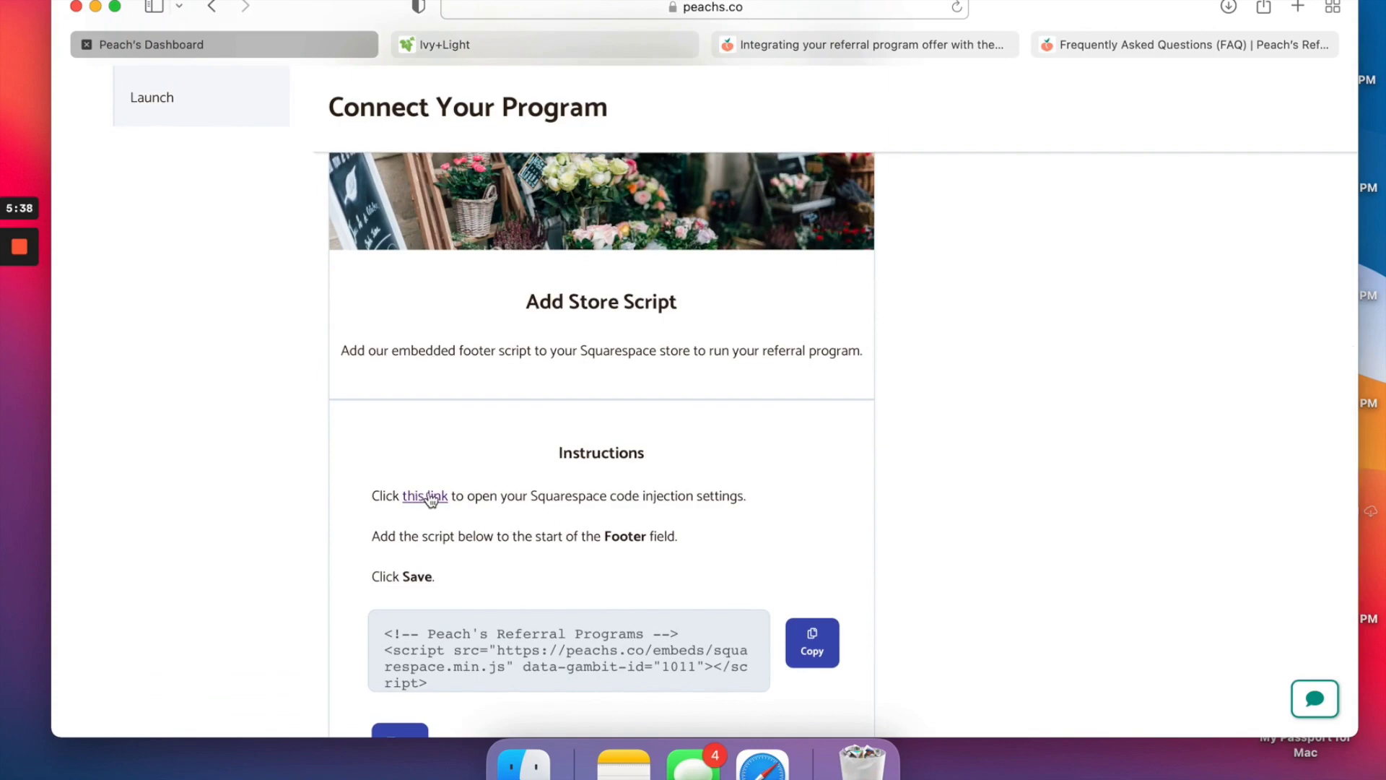
{"action": "left_click", "coordinate": [431, 498]}
Open Ivy+Light's Settings > Advanced > Code Injection and add blank lines after the existing code.
{"action": "left_click", "coordinate": [598, 43]}
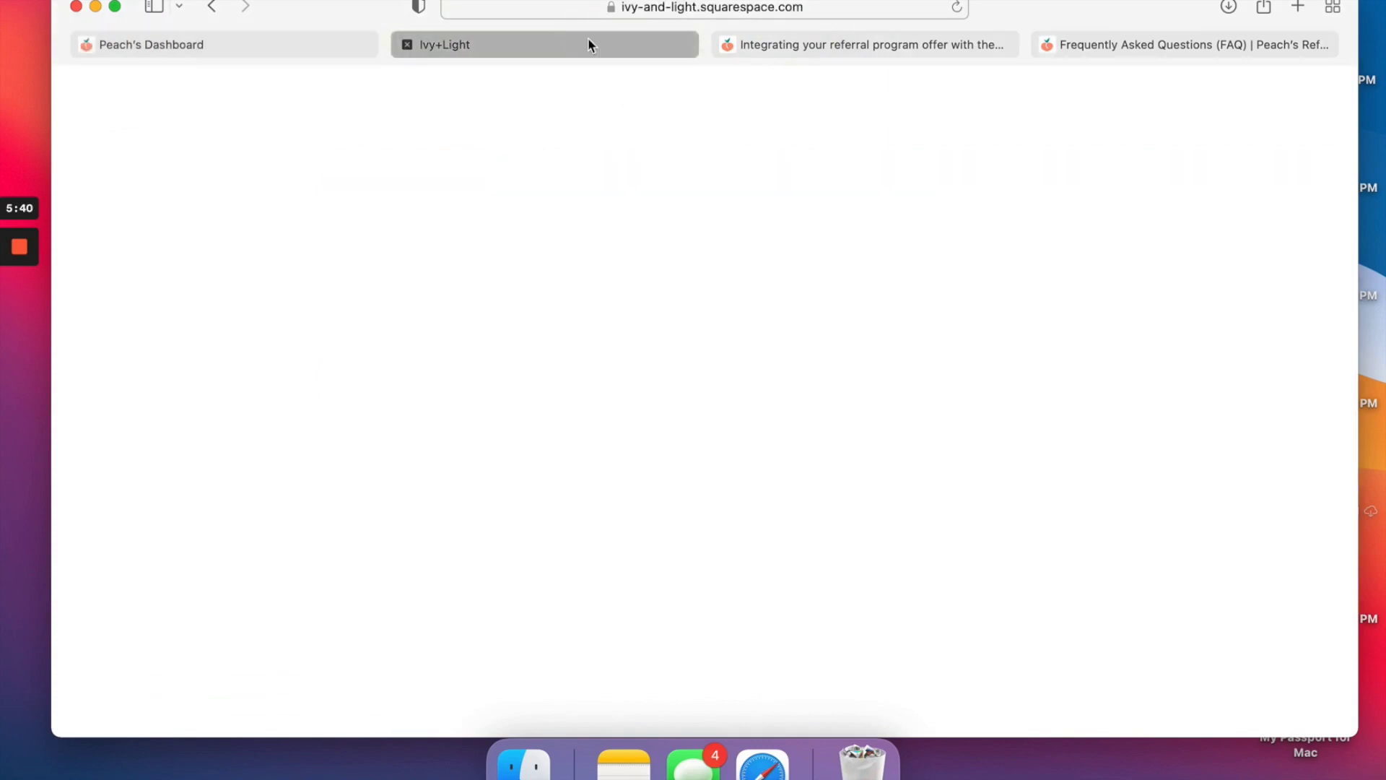
{"action": "left_click", "coordinate": [132, 112]}
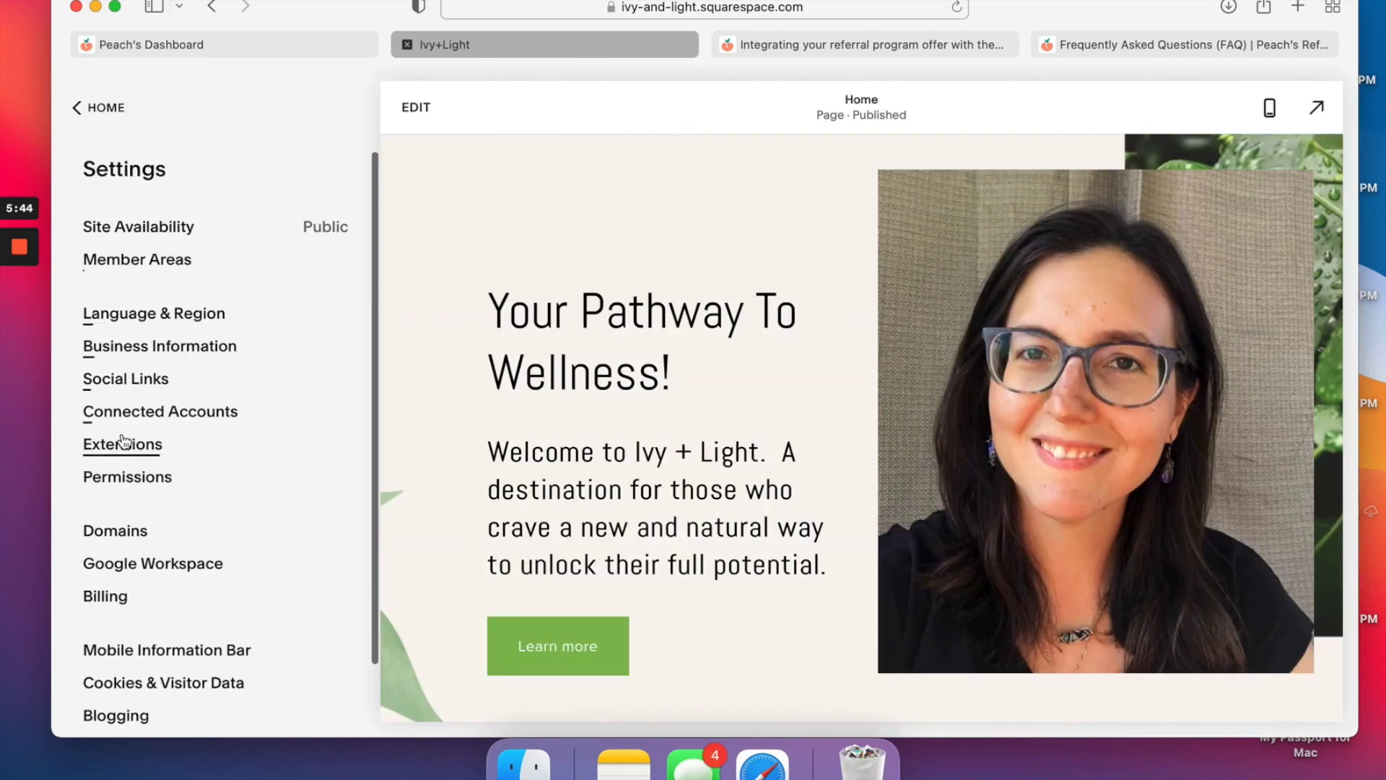
{"action": "scroll", "coordinate": [123, 470], "scroll_direction": "down", "scroll_amount": 2}
{"action": "left_click", "coordinate": [127, 670]}
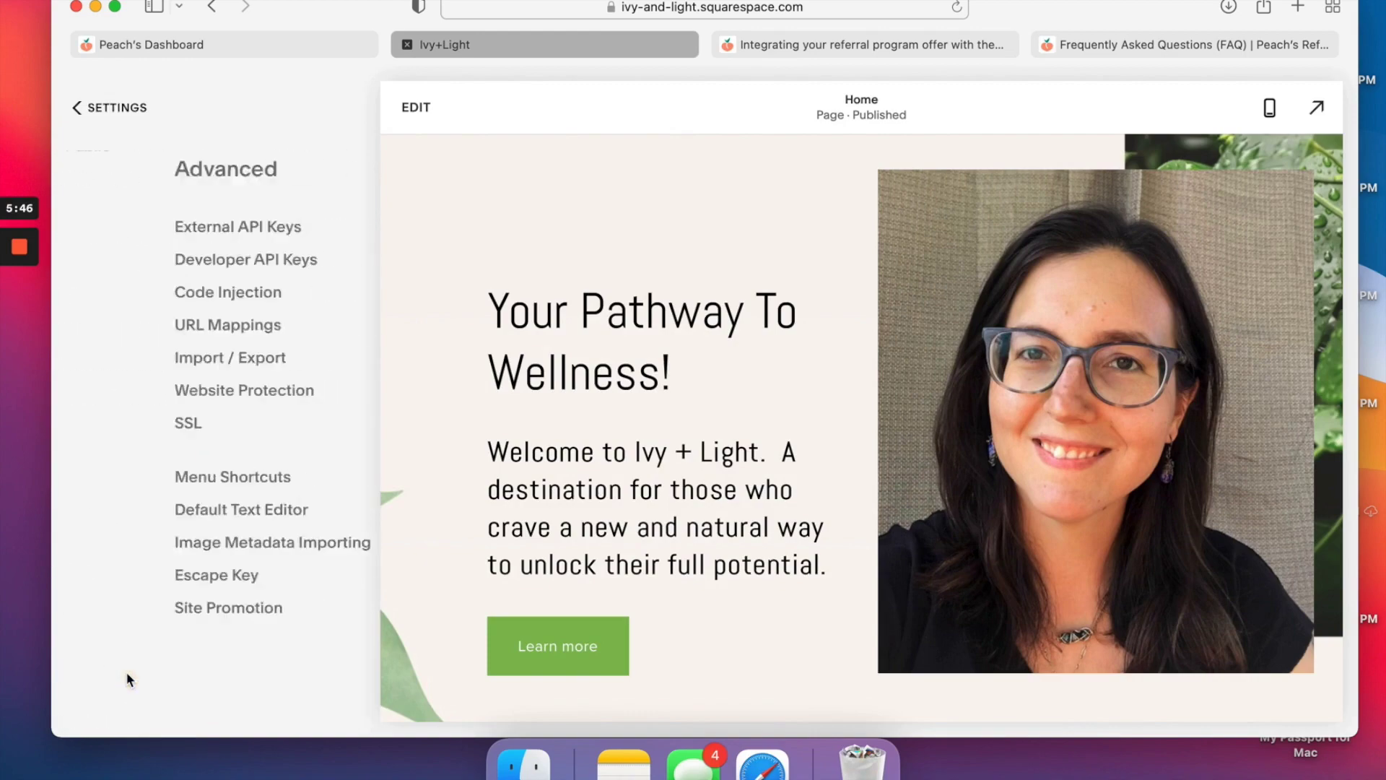
{"action": "left_click", "coordinate": [156, 293]}
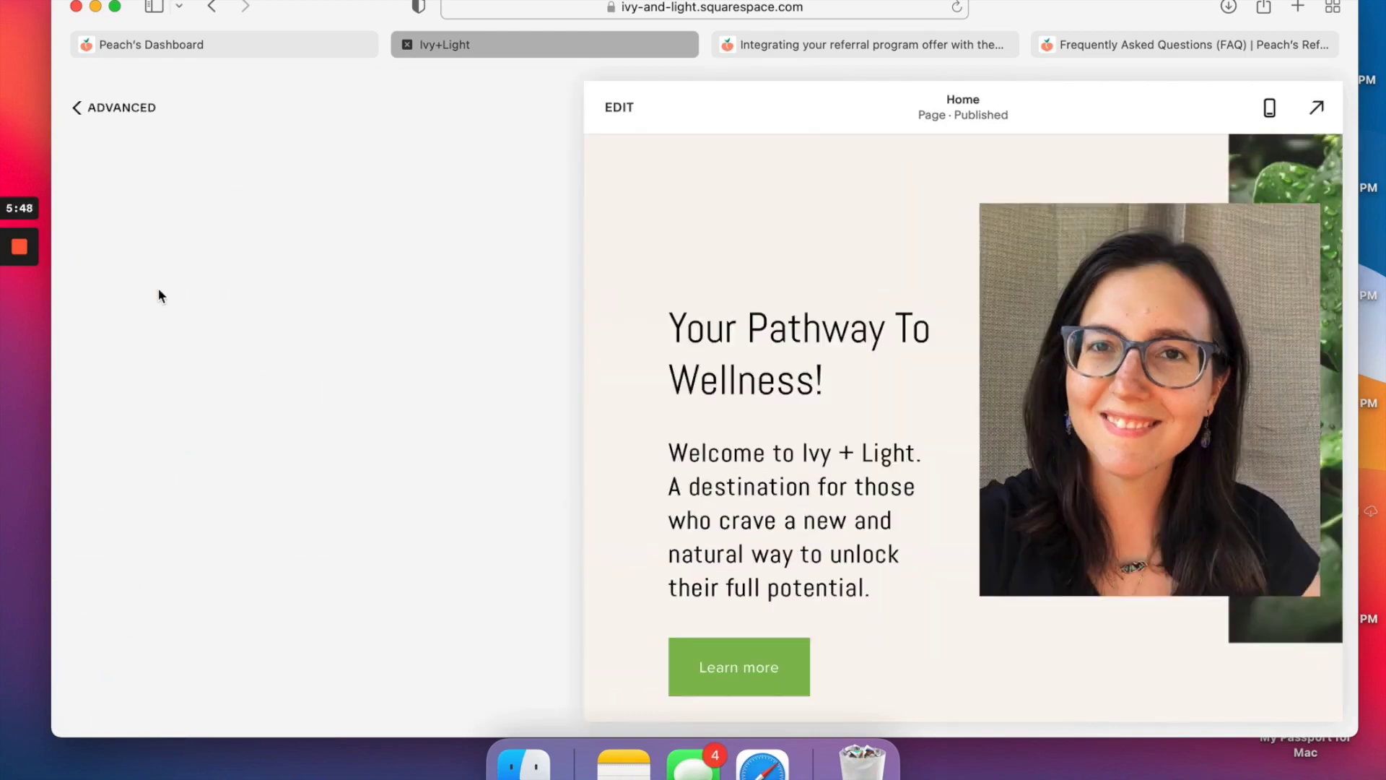
{"action": "scroll", "coordinate": [294, 429], "scroll_direction": "down", "scroll_amount": 1}
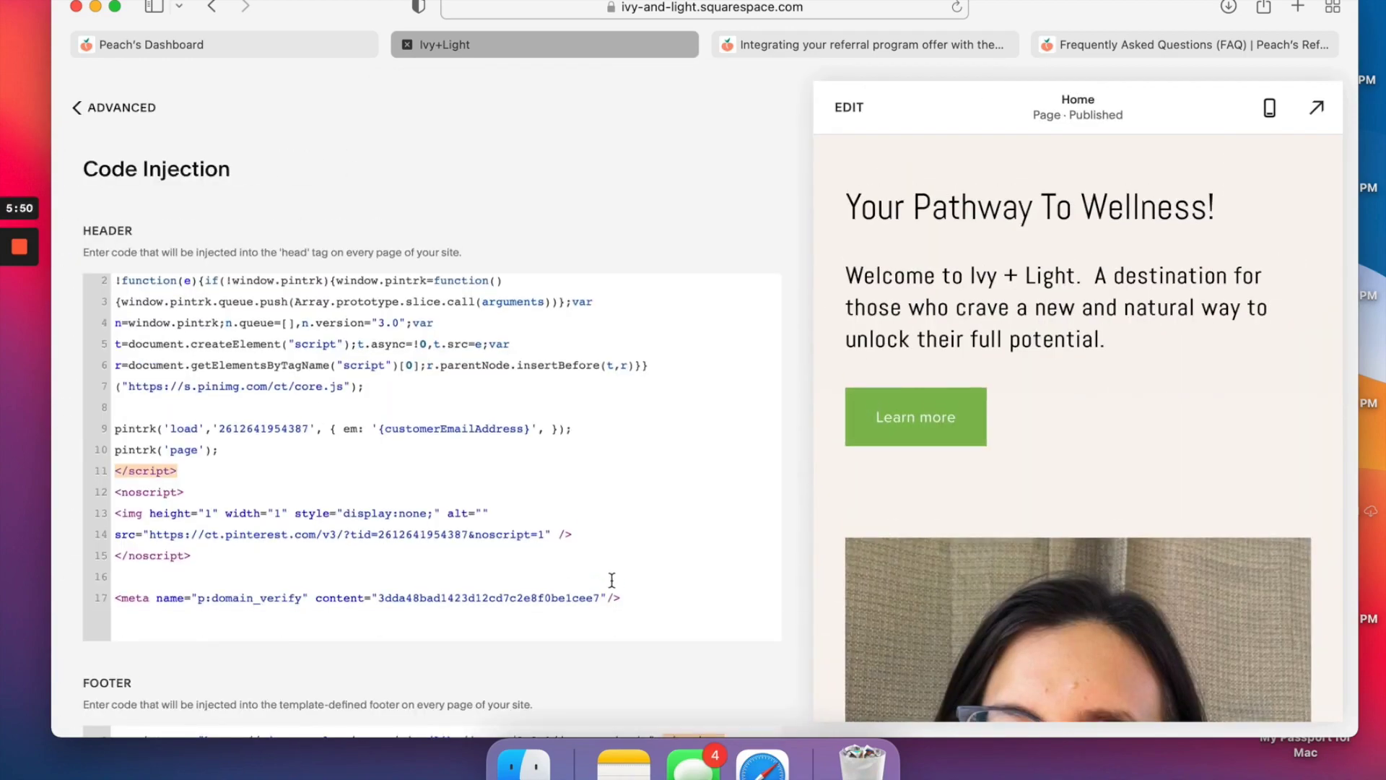
{"action": "left_click", "coordinate": [652, 603]}
{"action": "key", "text": "Return"}
{"action": "key", "text": "Return"}
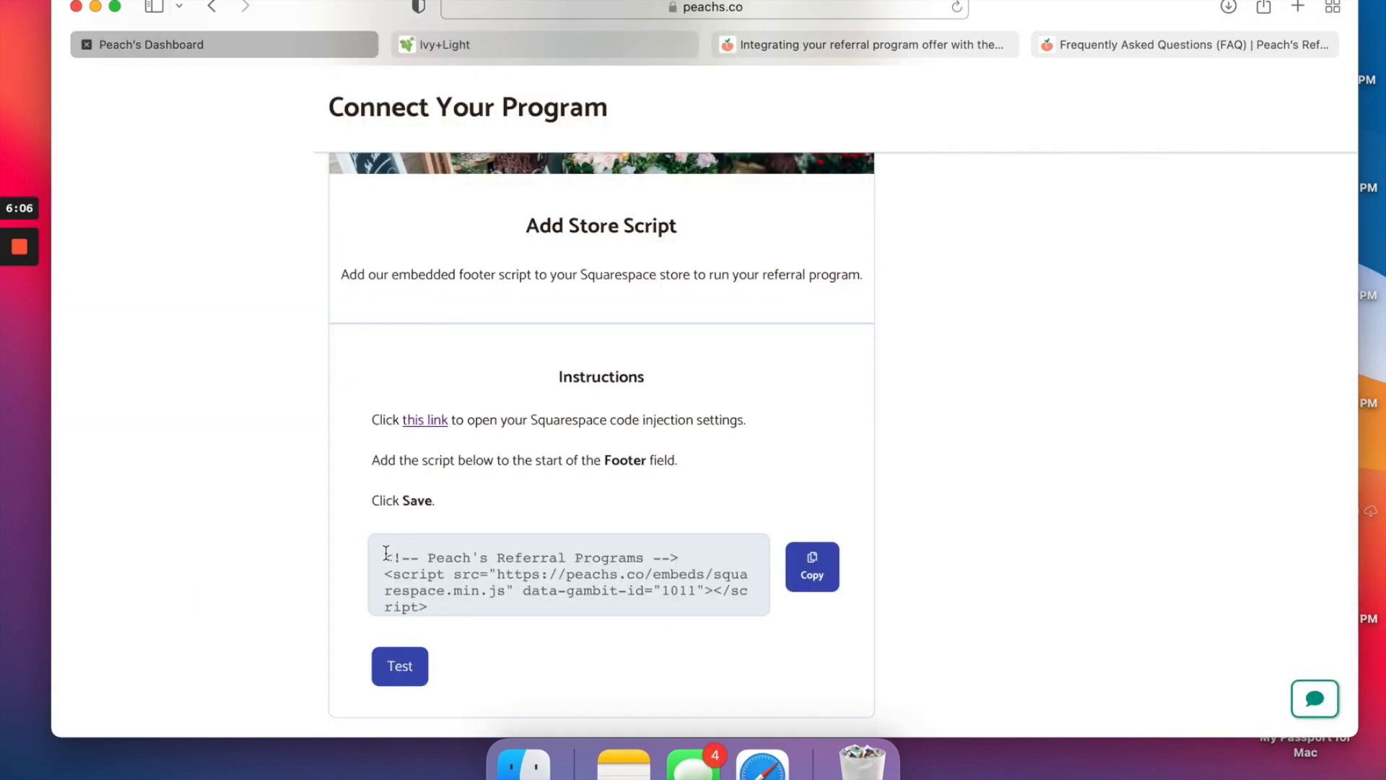
Copy Peach's store script and go back to the Ivy+Light code injection tab.
{"action": "left_click_drag", "start_coordinate": [384, 555], "coordinate": [480, 628]}
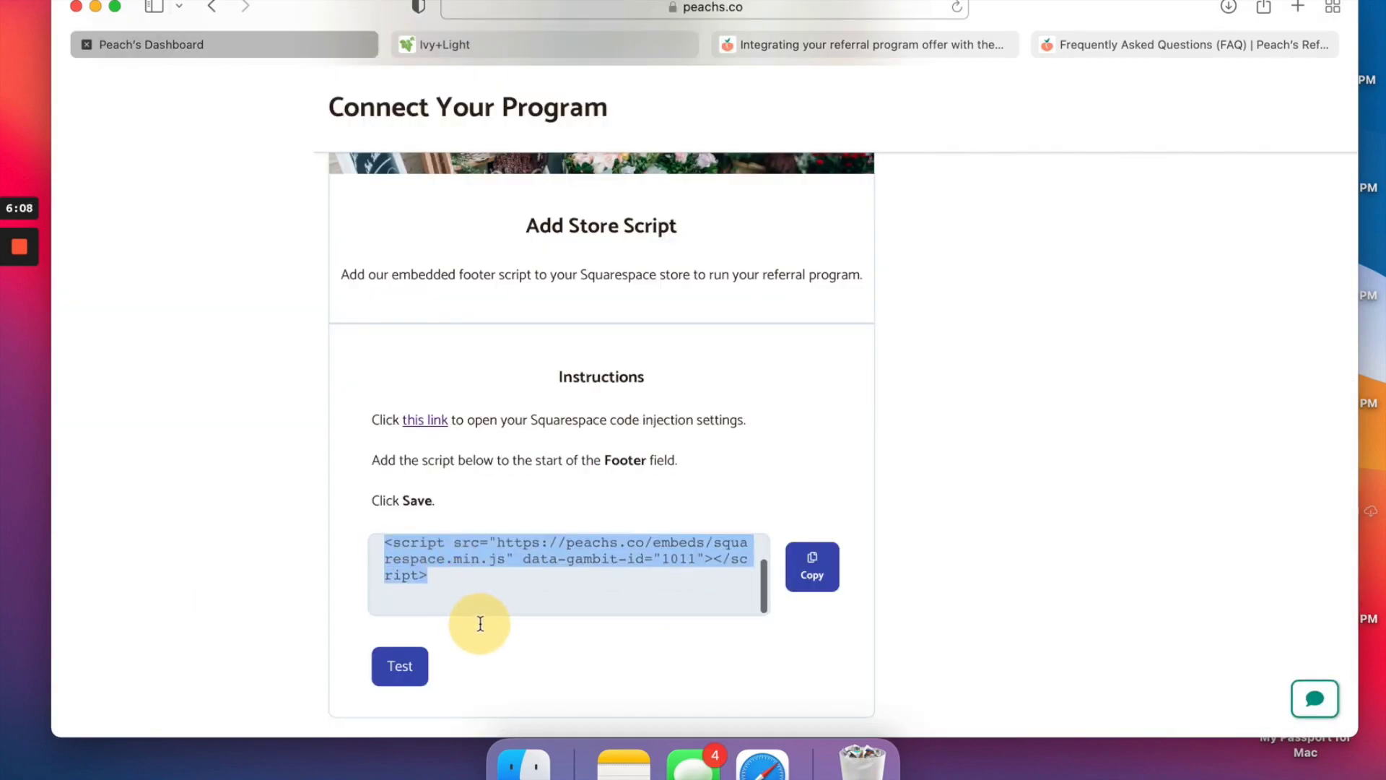
{"action": "left_click", "coordinate": [813, 561]}
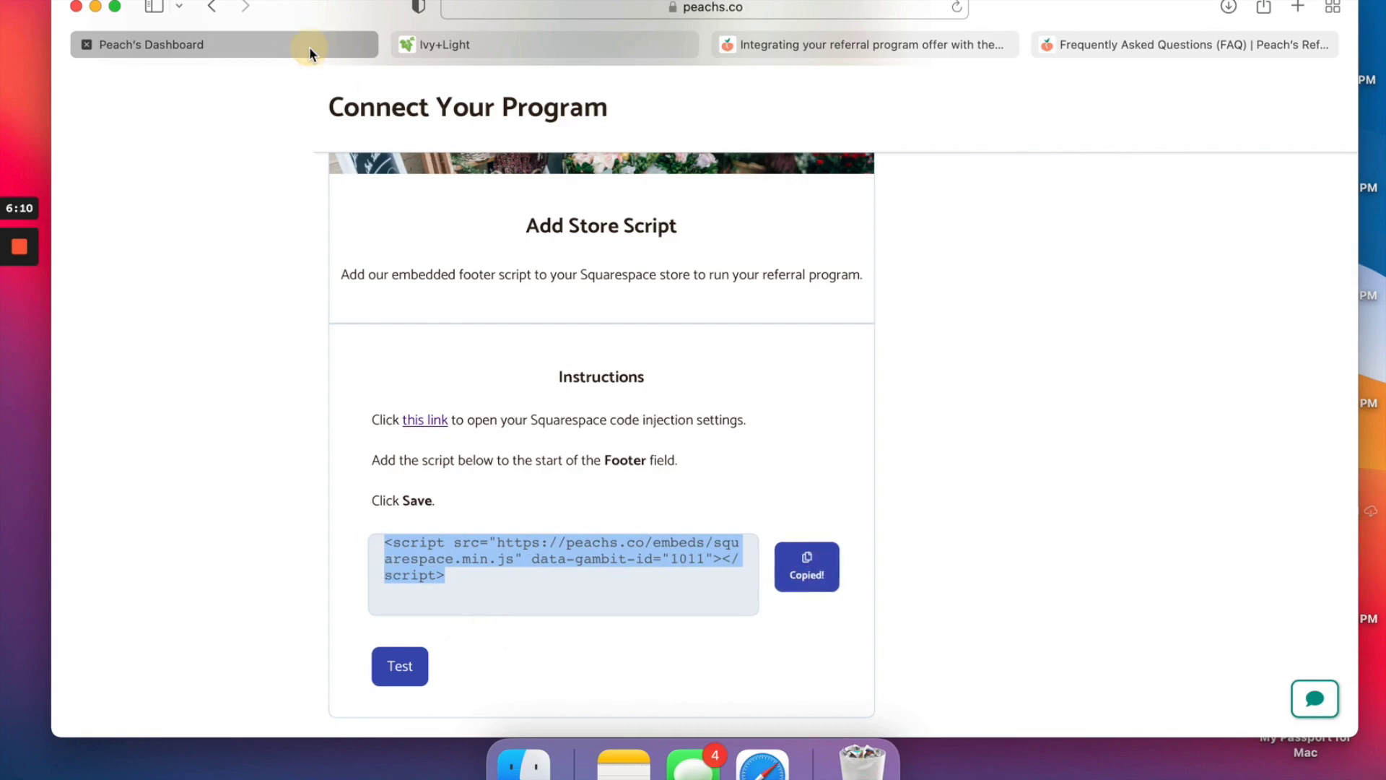
{"action": "left_click", "coordinate": [462, 49]}
{"action": "scroll", "coordinate": [240, 475], "scroll_direction": "down", "scroll_amount": 10}
{"action": "scroll", "coordinate": [239, 475], "scroll_direction": "up", "scroll_amount": 3}
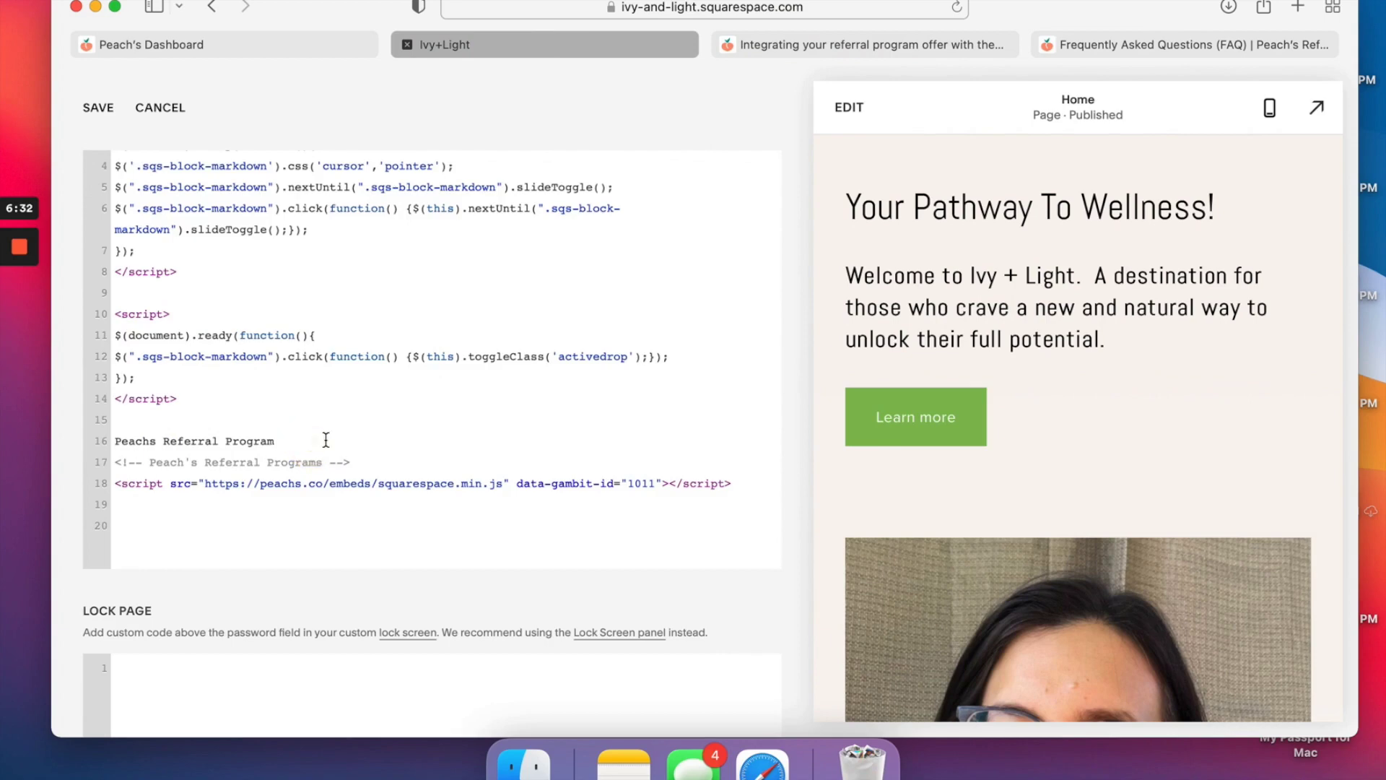
Delete the stray 'Peachs Referral Program' line and test the store script in Peach's.
{"action": "left_click_drag", "start_coordinate": [227, 438], "coordinate": [102, 436]}
{"action": "key", "text": "BackSpace"}
{"action": "key", "text": "BackSpace"}
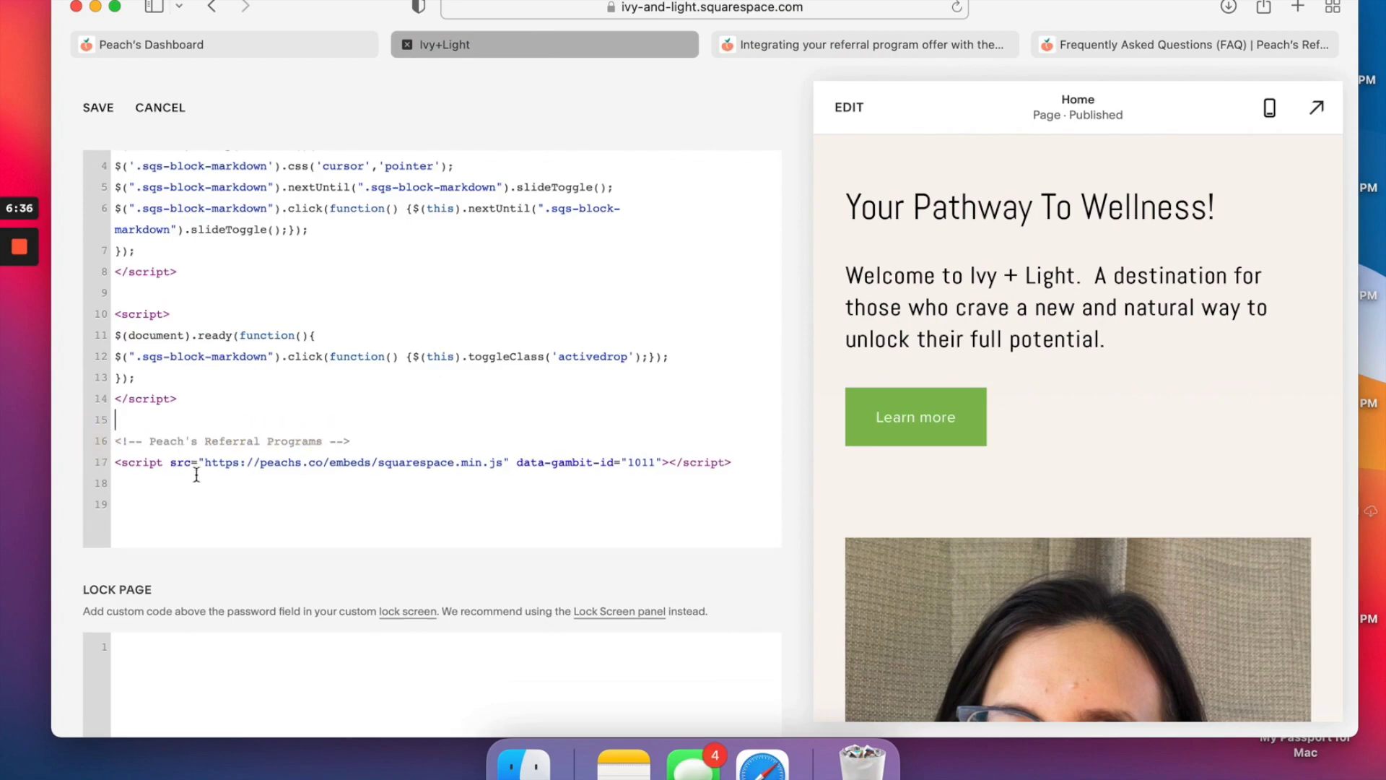
{"action": "left_click", "coordinate": [245, 42]}
{"action": "scroll", "coordinate": [658, 653], "scroll_direction": "down", "scroll_amount": 1}
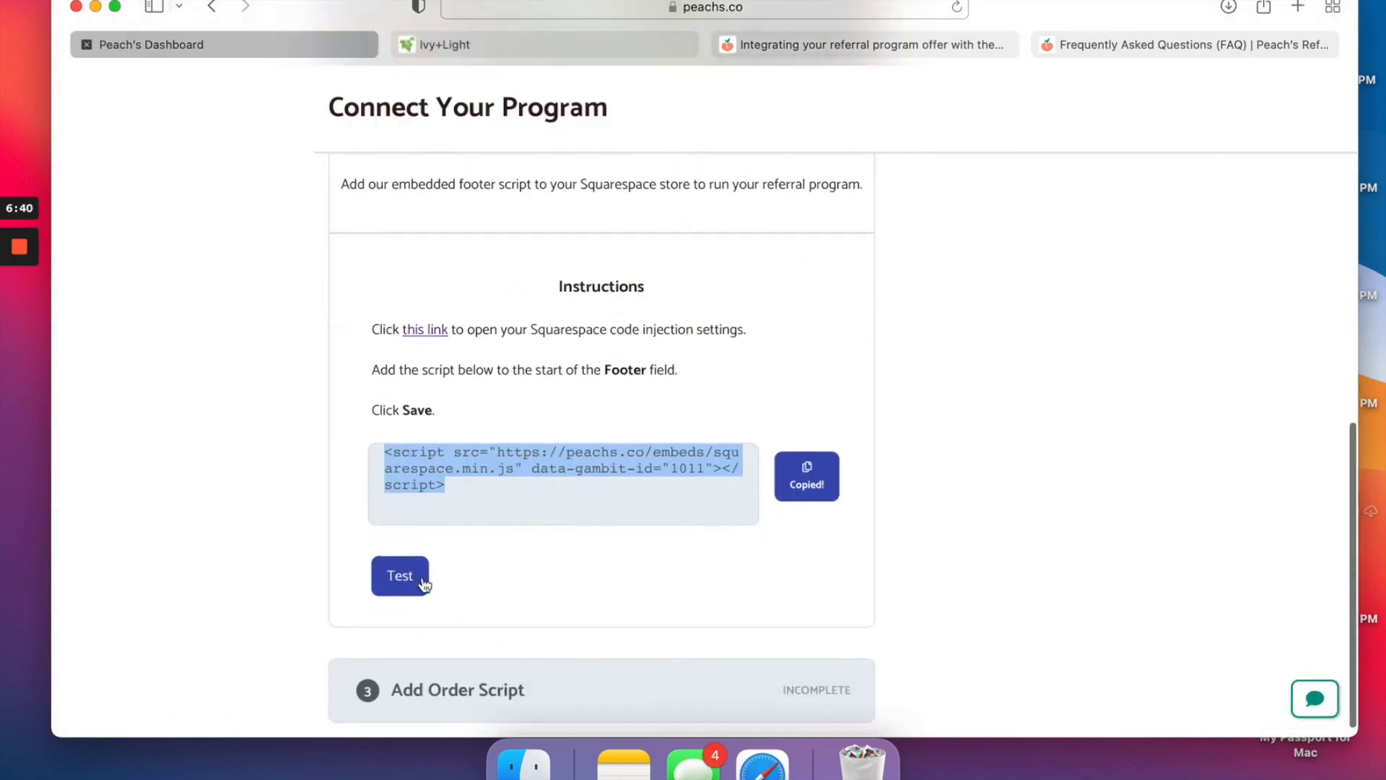
{"action": "left_click", "coordinate": [408, 581]}
Save the footer code injection and rerun the Peach's store script test.
{"action": "left_click", "coordinate": [535, 43]}
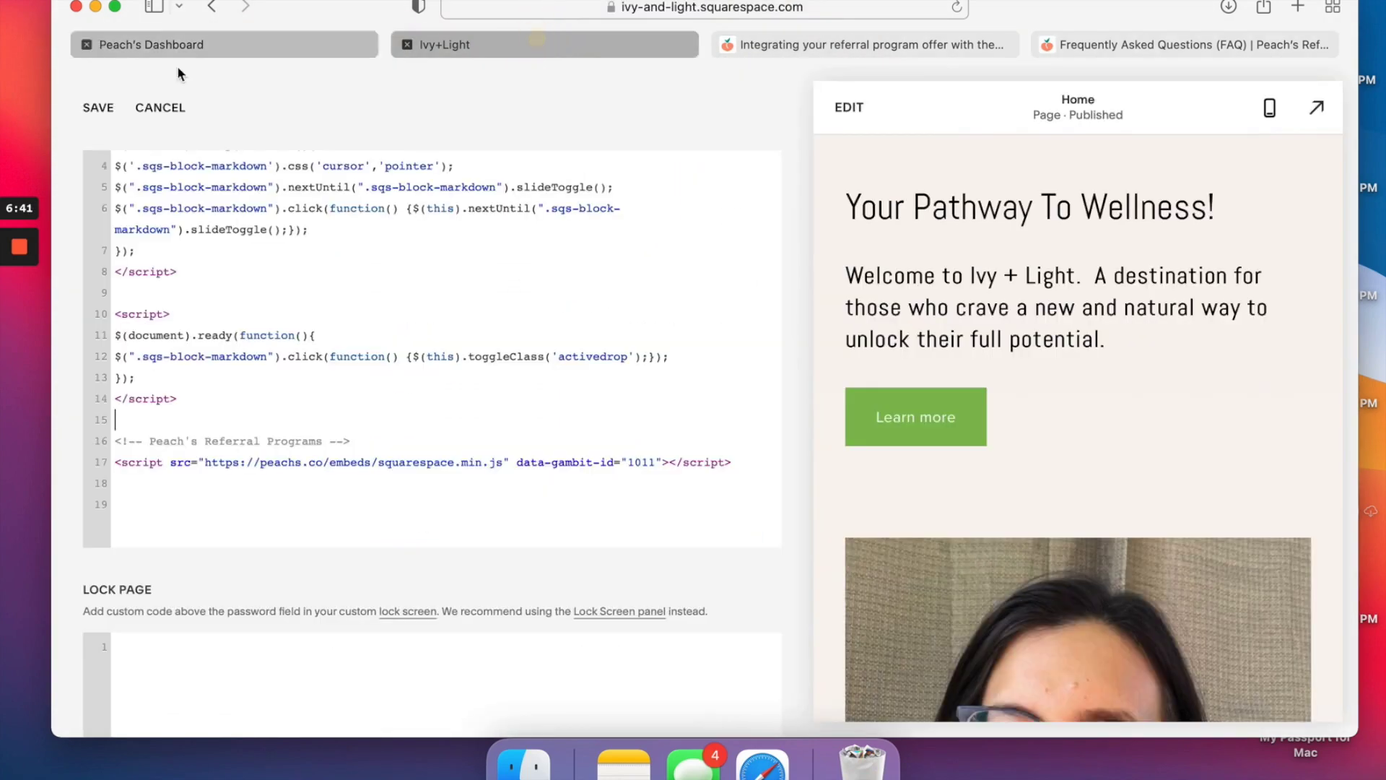
{"action": "left_click", "coordinate": [99, 107]}
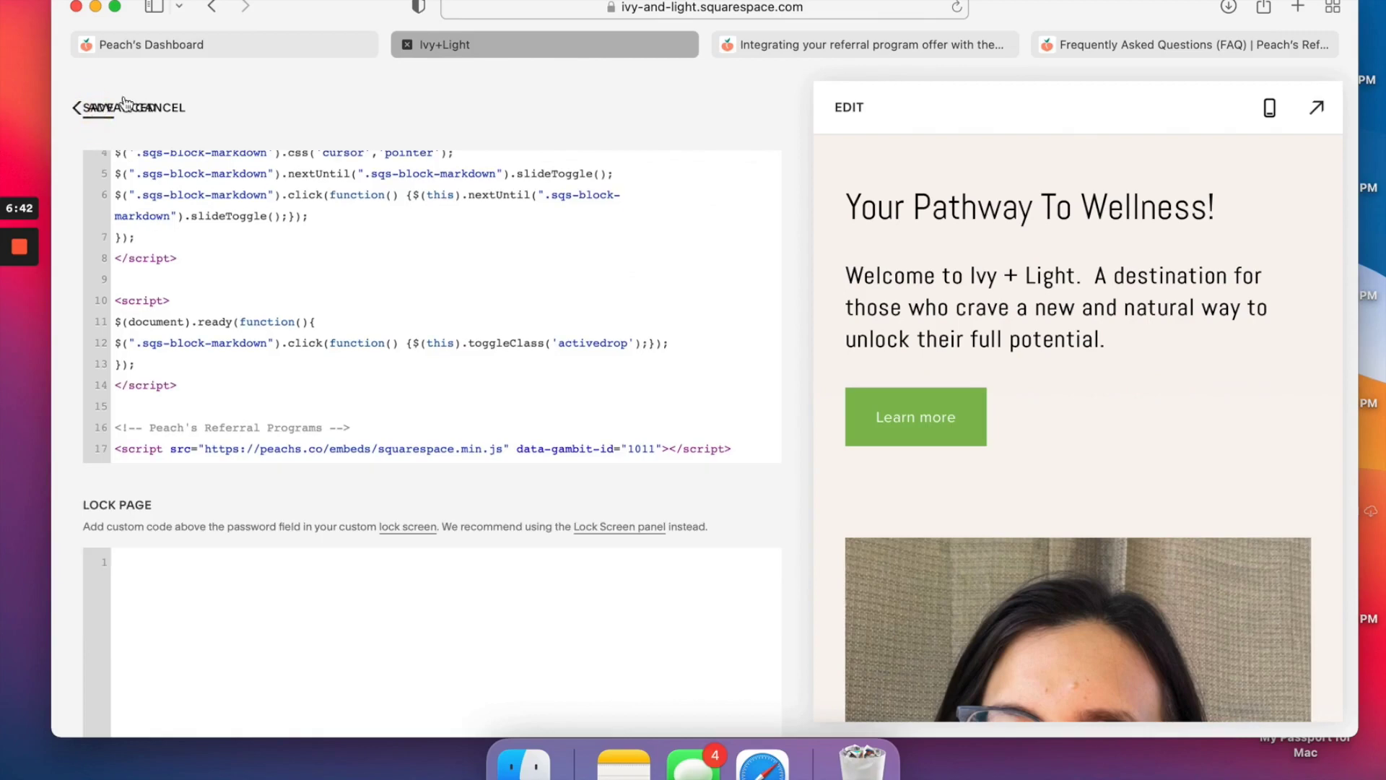
{"action": "left_click", "coordinate": [296, 45]}
{"action": "left_click", "coordinate": [405, 581]}
{"action": "left_click", "coordinate": [405, 585]}
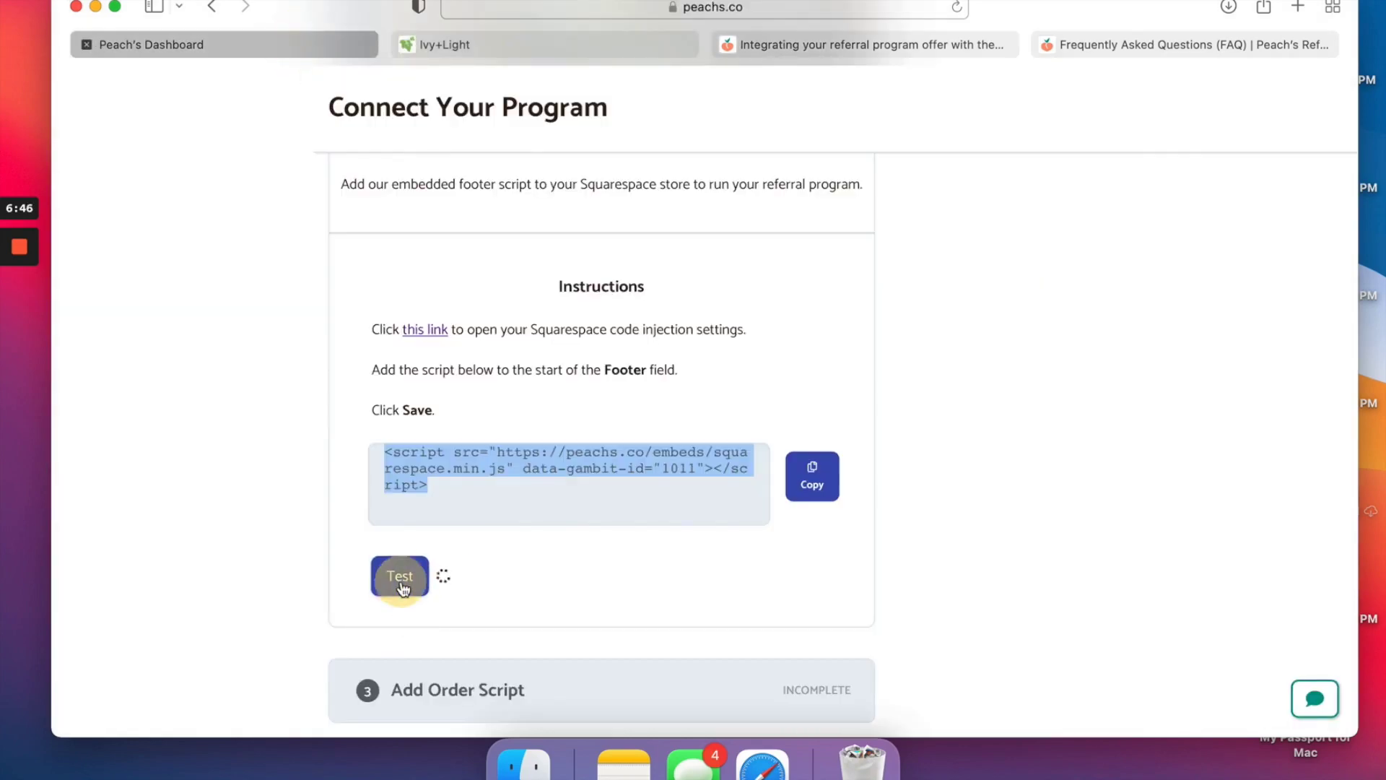
{"action": "left_click", "coordinate": [404, 585]}
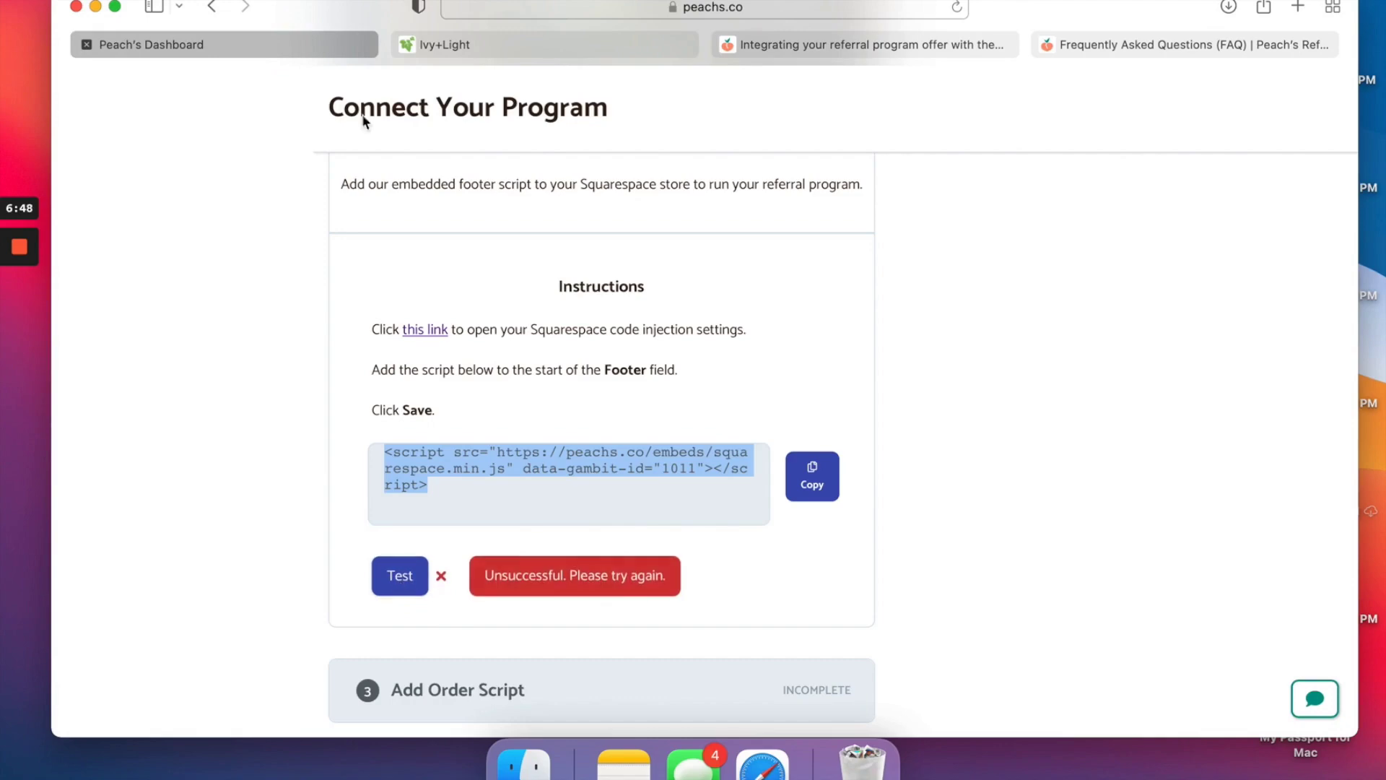
{"action": "left_click", "coordinate": [446, 49]}
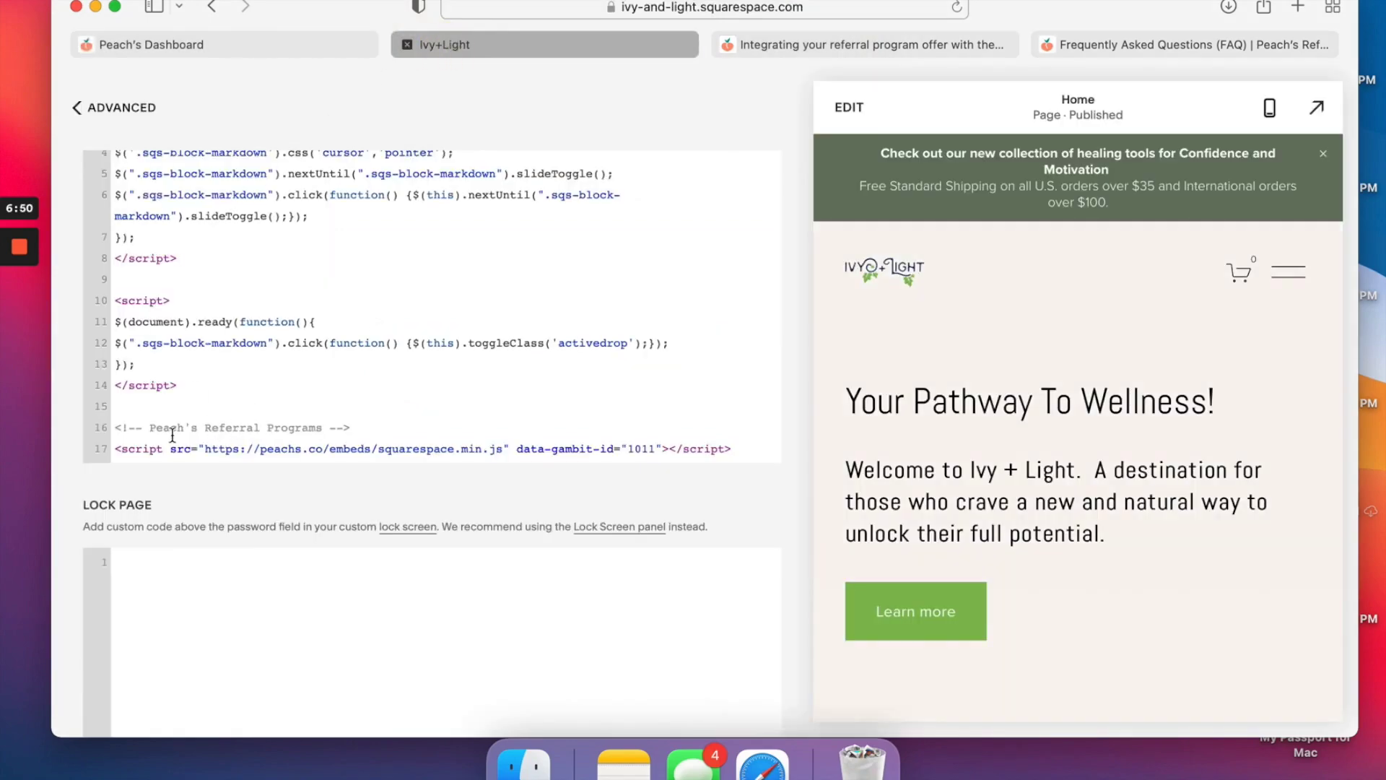
Move the referral script from the footer's end to its start, save, and reload the page.
{"action": "left_click_drag", "start_coordinate": [743, 448], "coordinate": [109, 432]}
{"action": "key", "text": "cmd+c"}
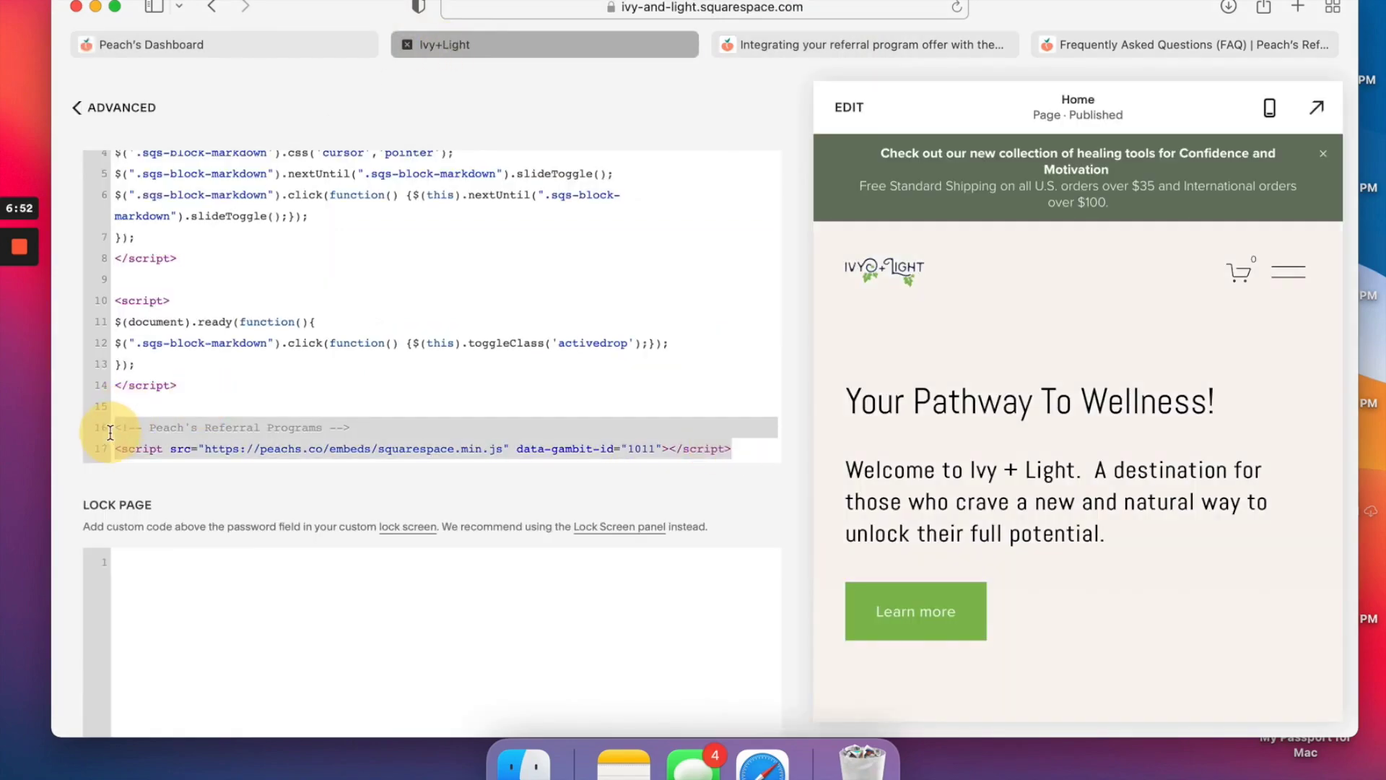
{"action": "key", "text": "BackSpace"}
{"action": "scroll", "coordinate": [216, 361], "scroll_direction": "up", "scroll_amount": 5}
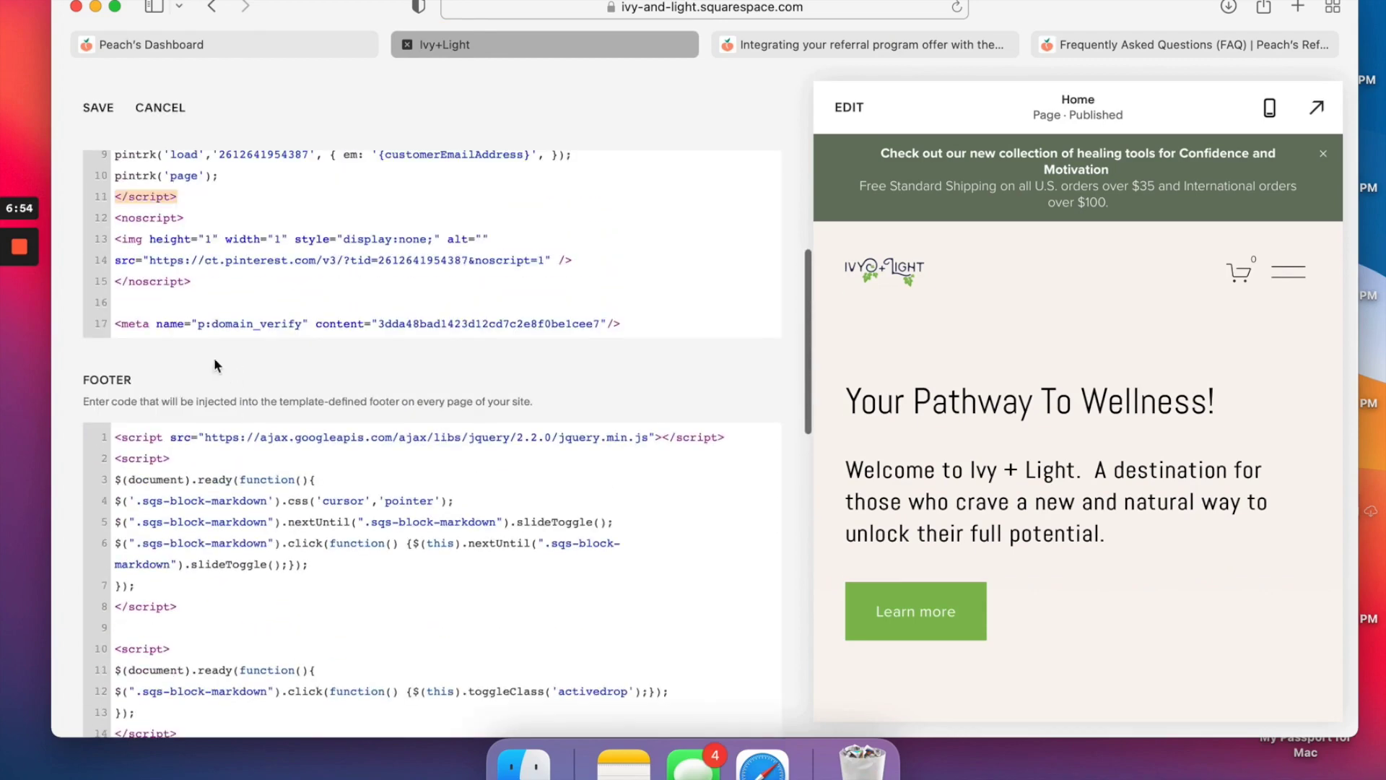
{"action": "left_click", "coordinate": [116, 437]}
{"action": "key", "text": "Return"}
{"action": "key", "text": "Return"}
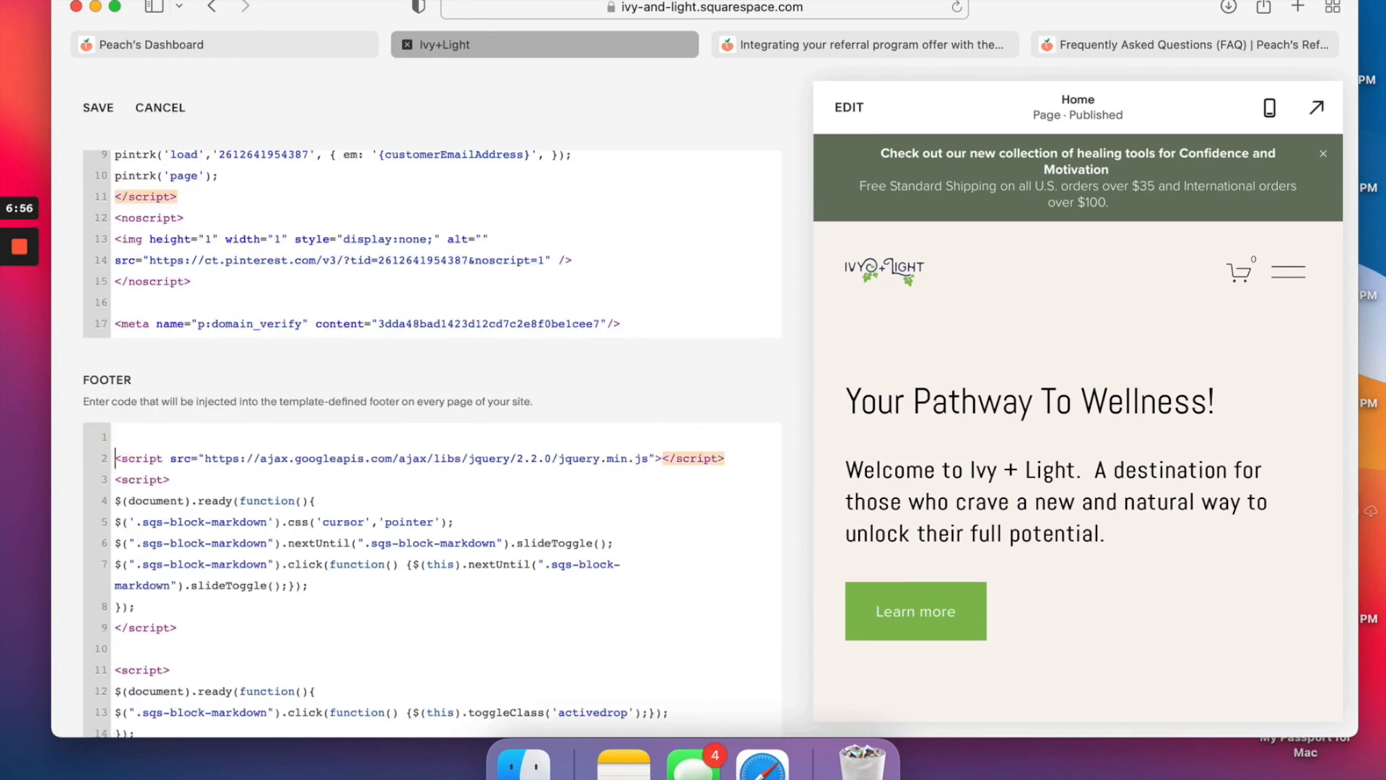
{"action": "left_click", "coordinate": [165, 436]}
{"action": "key", "text": "cmd+v"}
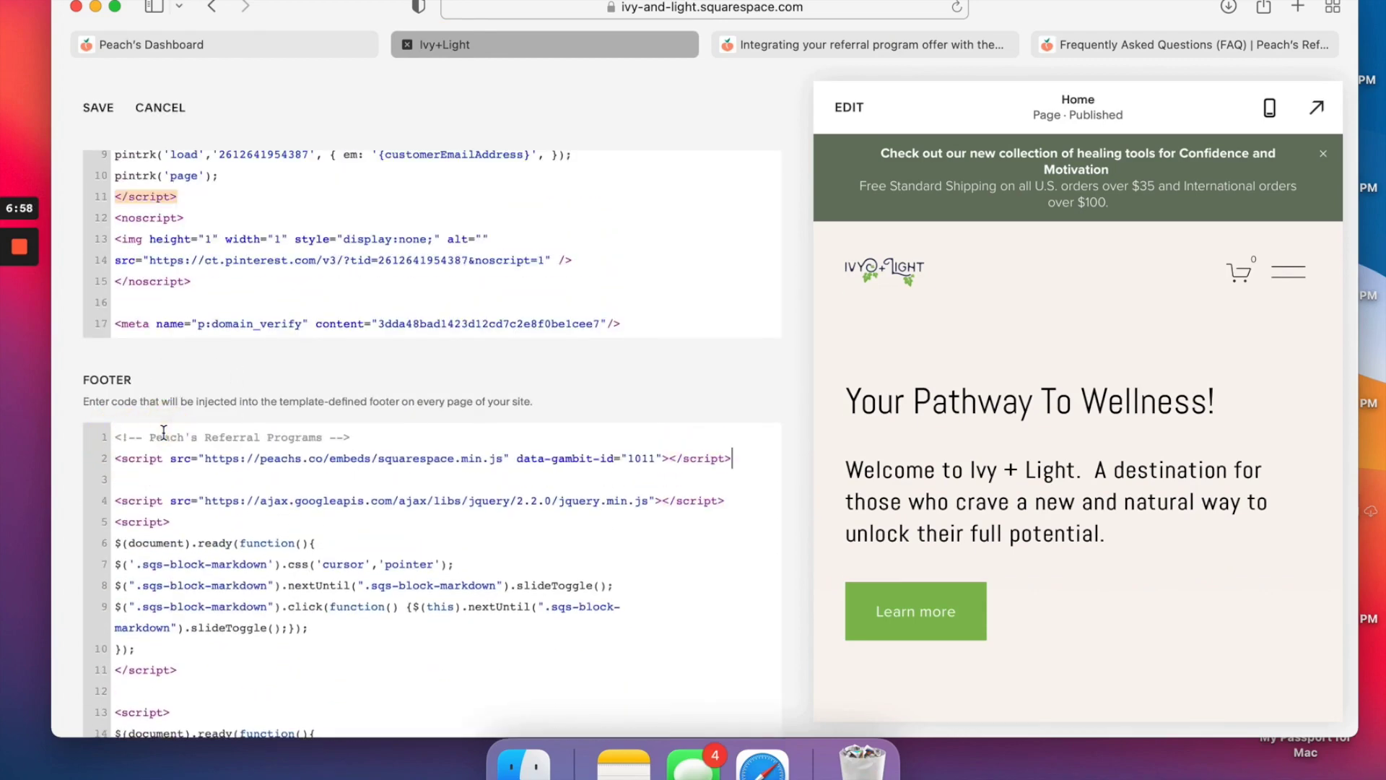
{"action": "left_click", "coordinate": [101, 107]}
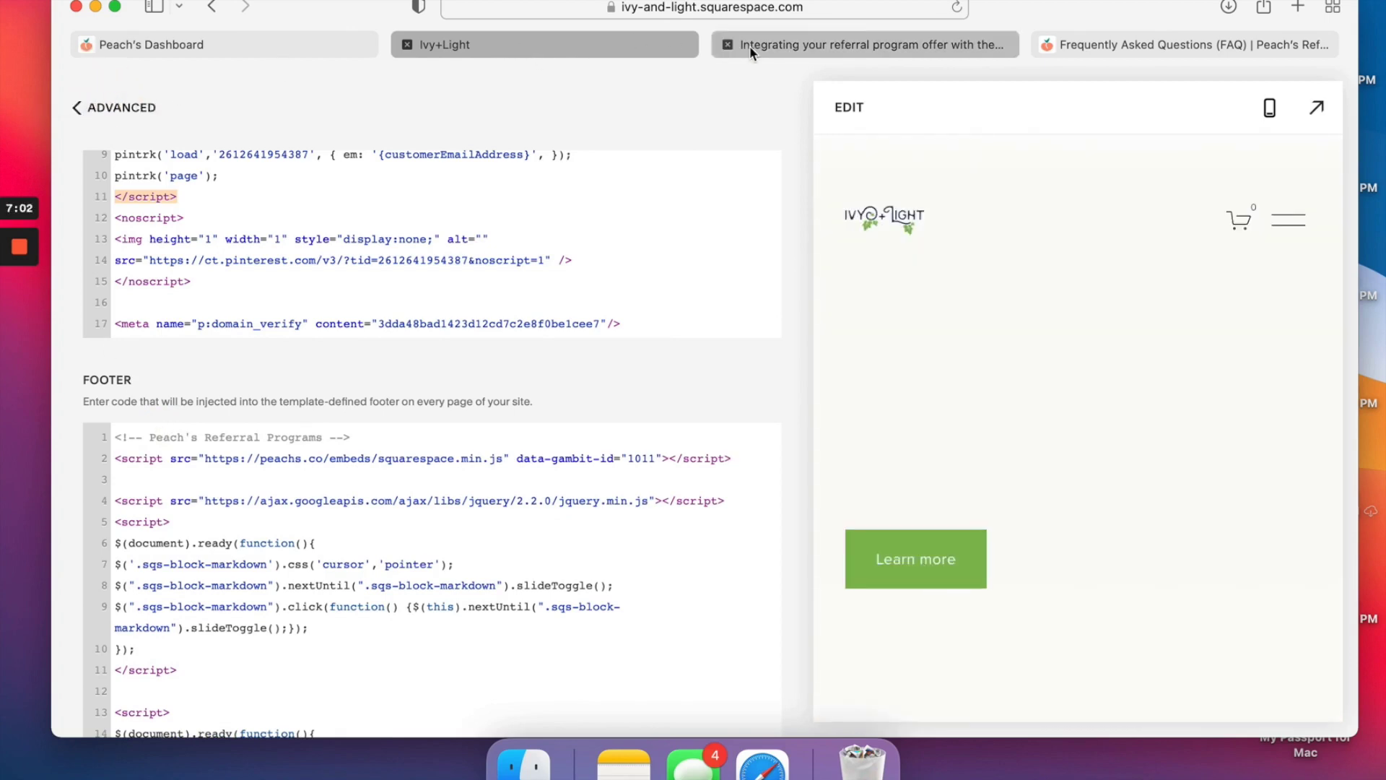
{"action": "left_click", "coordinate": [957, 10]}
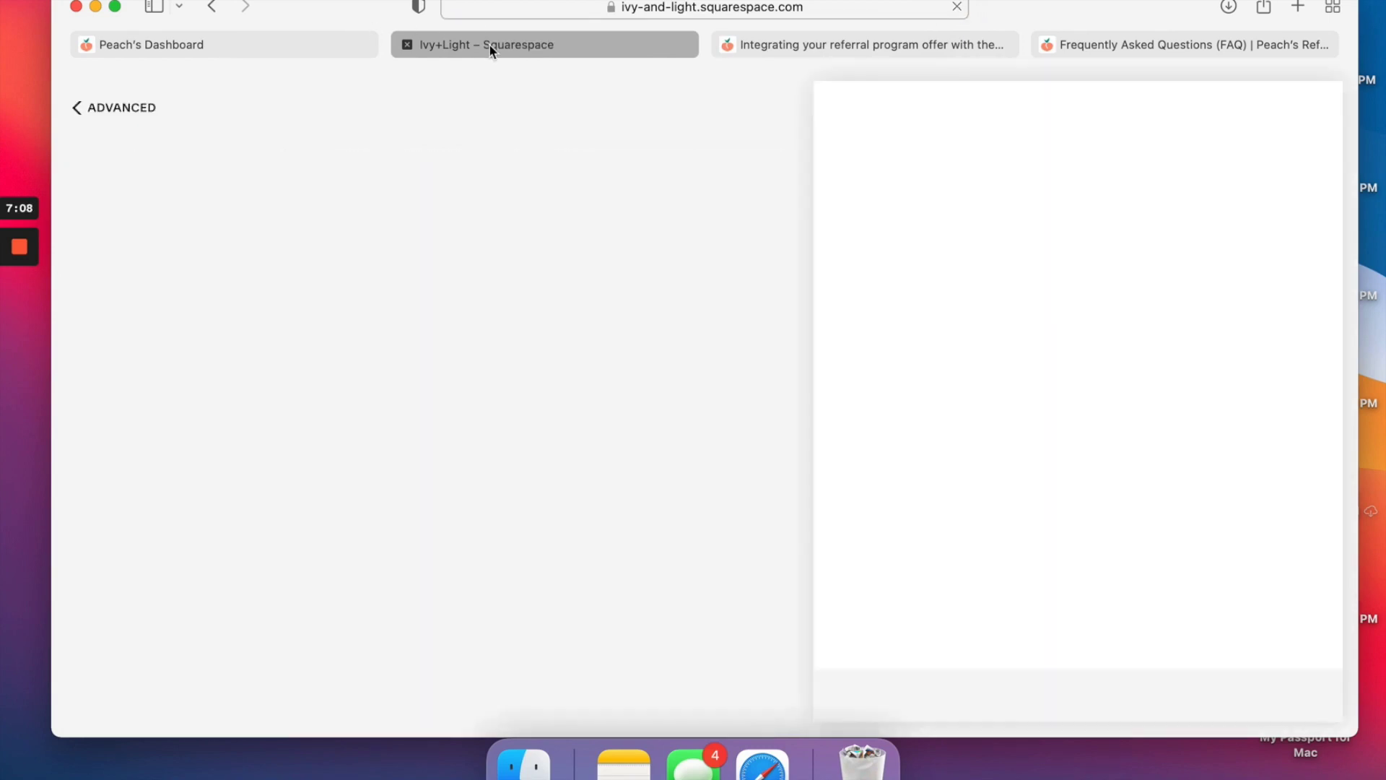
{"action": "left_click", "coordinate": [490, 45]}
Rerun the store script test twice on the Peach's dashboard.
{"action": "left_click", "coordinate": [279, 44]}
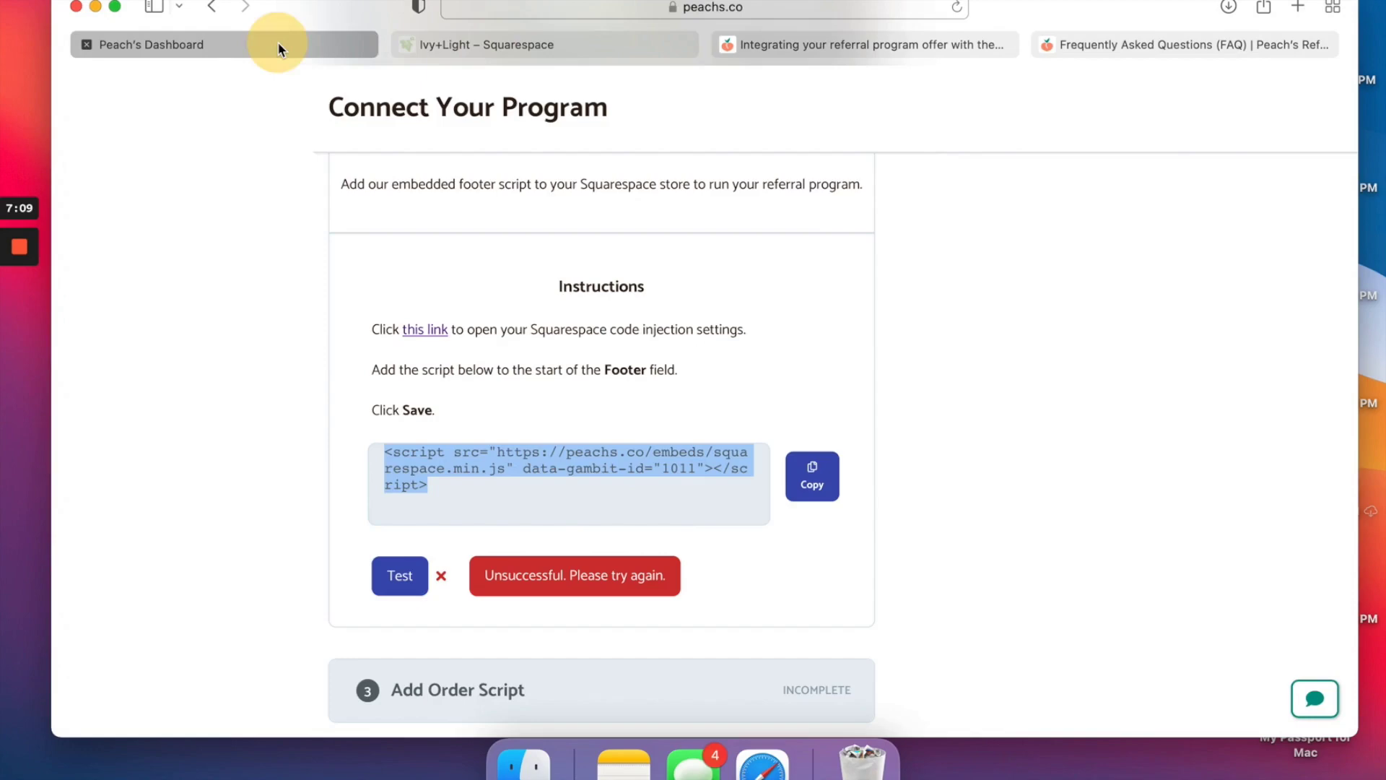
{"action": "left_click", "coordinate": [409, 593]}
{"action": "left_click", "coordinate": [409, 596]}
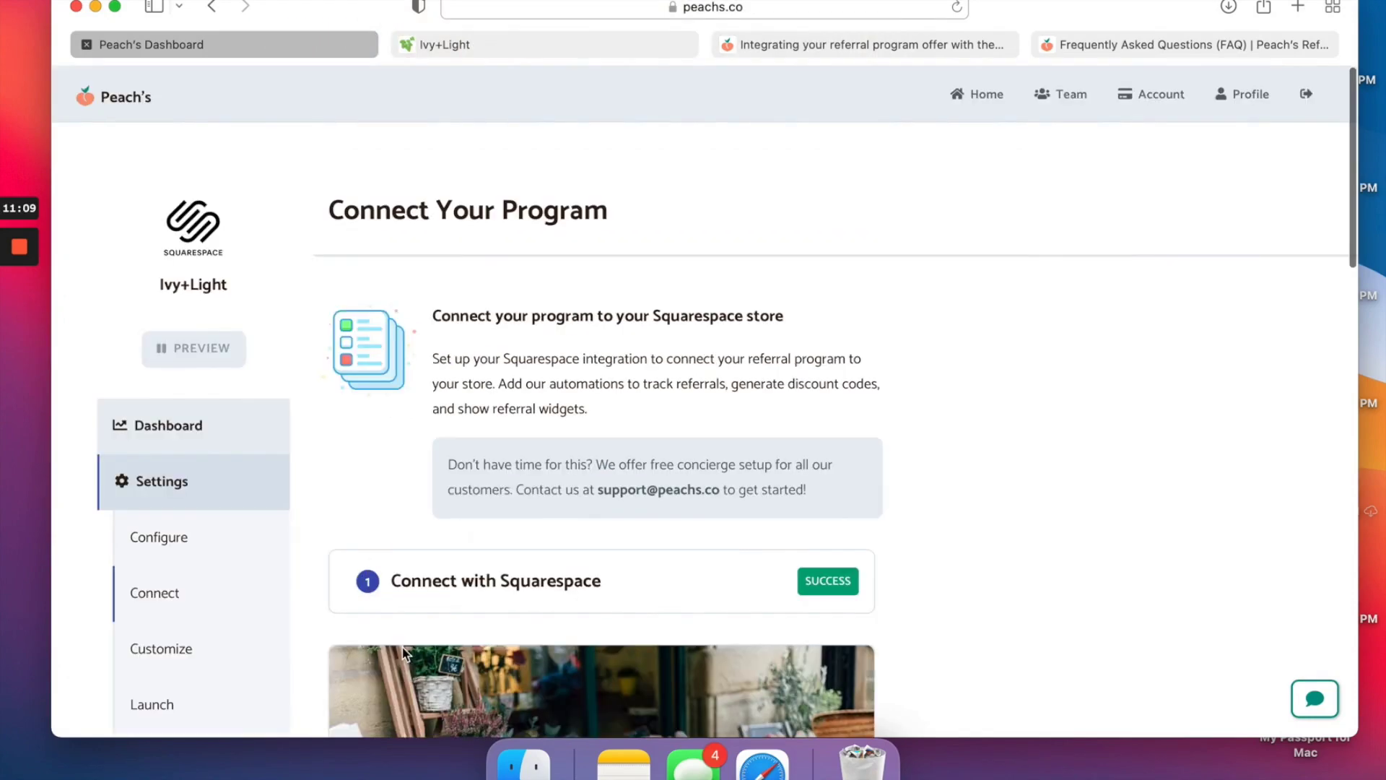
{"action": "scroll", "coordinate": [403, 652], "scroll_direction": "down", "scroll_amount": 5}
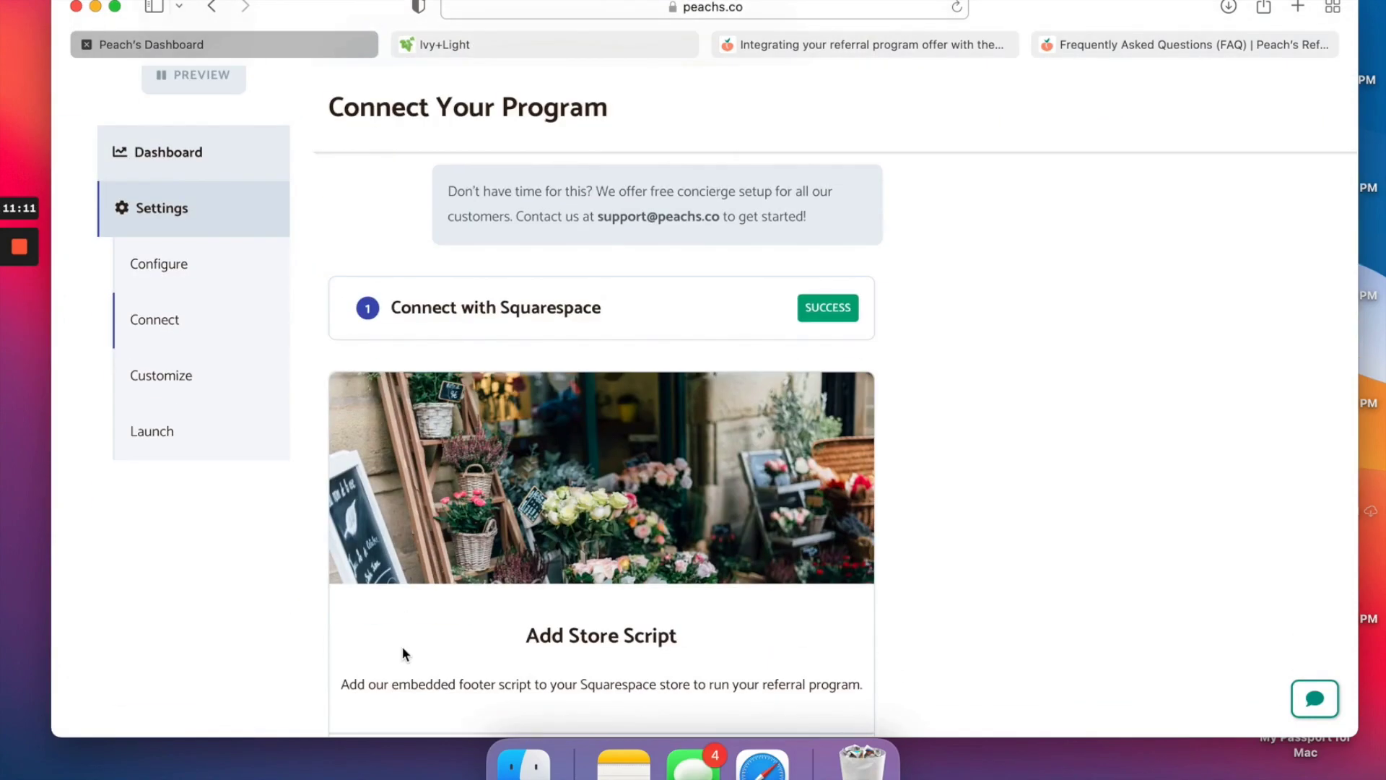
{"action": "scroll", "coordinate": [401, 647], "scroll_direction": "down", "scroll_amount": 2}
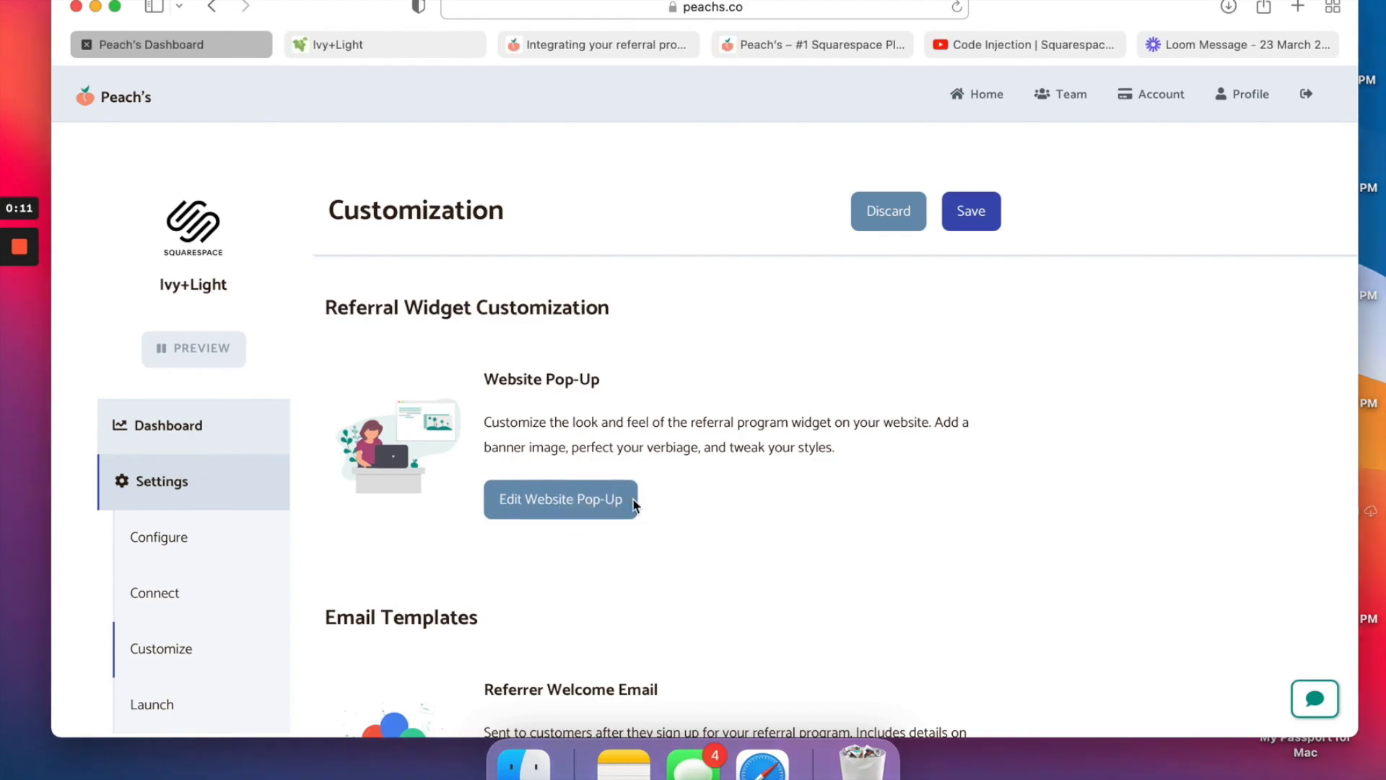
In the website pop-up editor, change the Submit Button Text from Go to Send.
{"action": "left_click", "coordinate": [602, 497]}
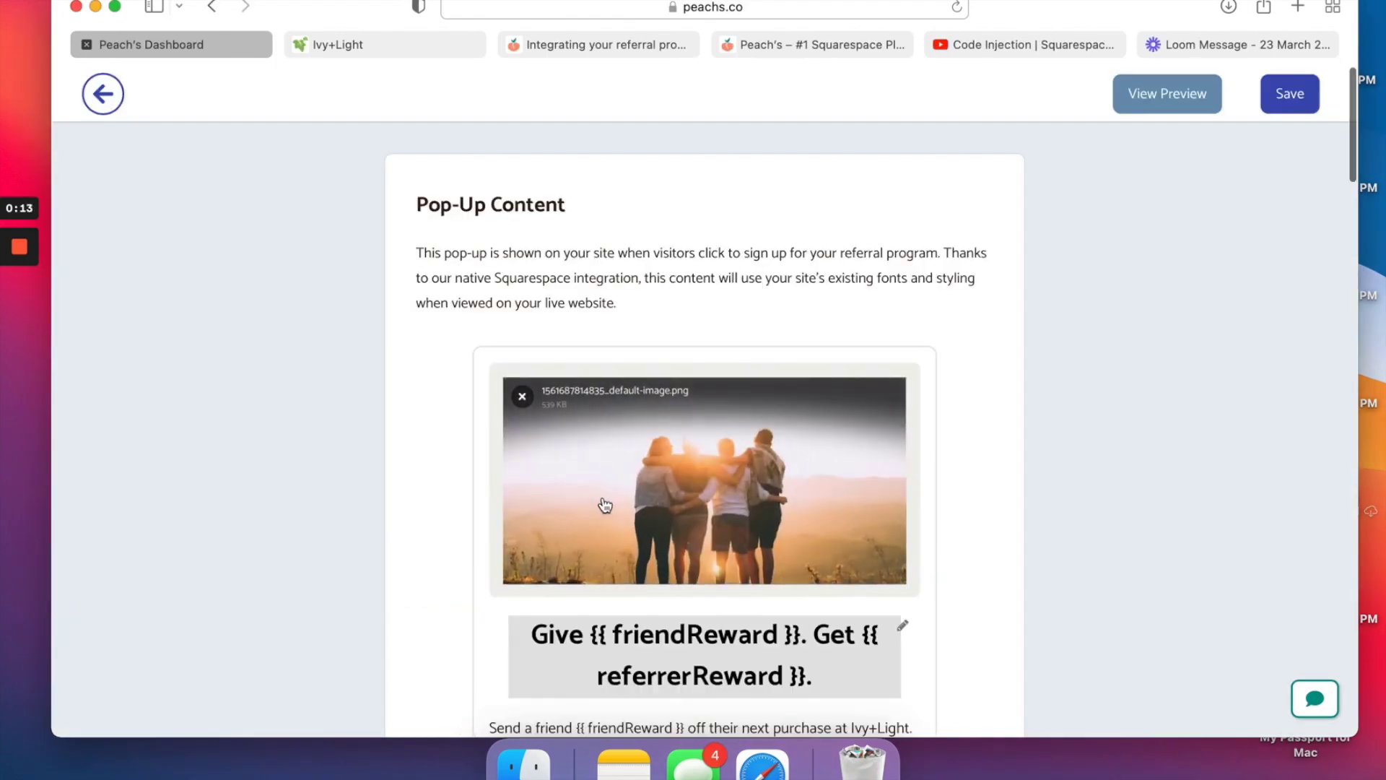
{"action": "scroll", "coordinate": [605, 504], "scroll_direction": "down", "scroll_amount": 3}
{"action": "scroll", "coordinate": [605, 504], "scroll_direction": "down", "scroll_amount": 2}
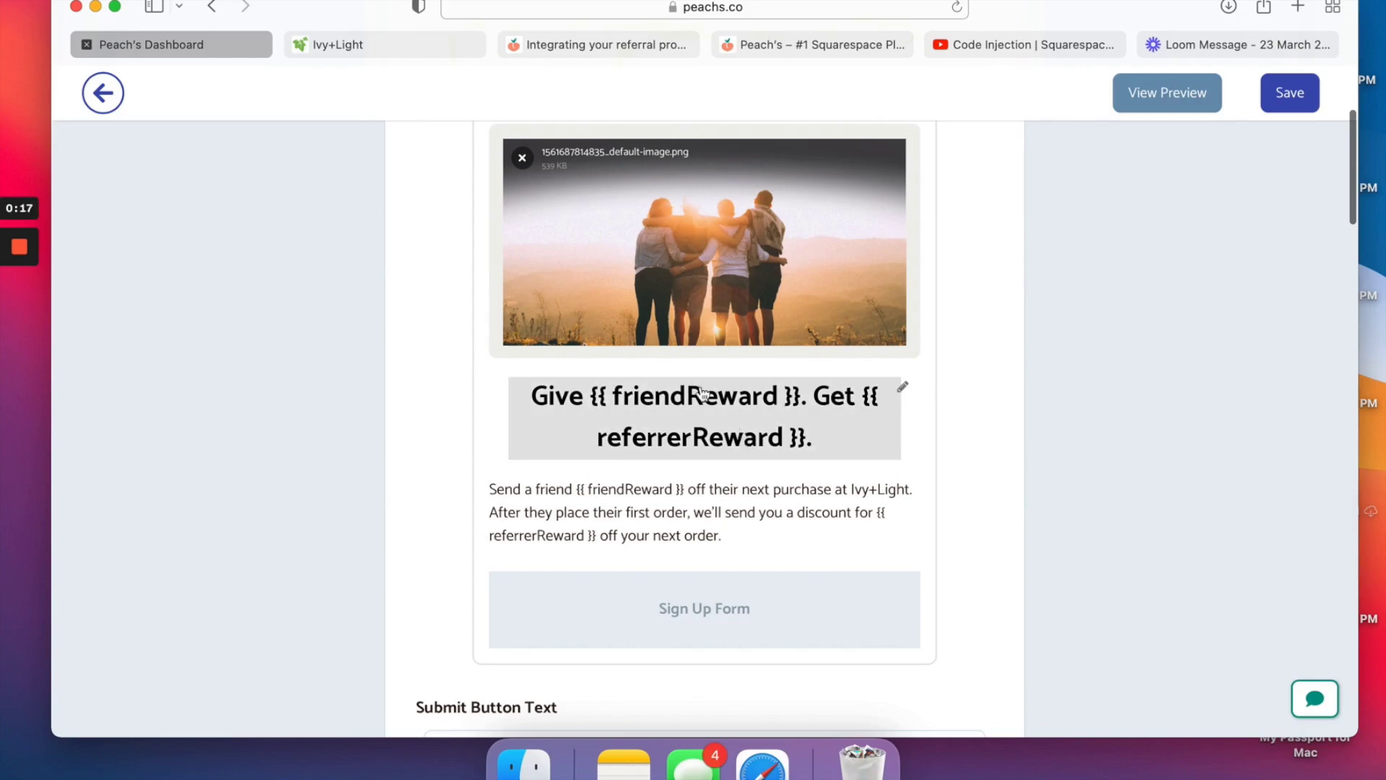
{"action": "scroll", "coordinate": [731, 457], "scroll_direction": "down", "scroll_amount": 3}
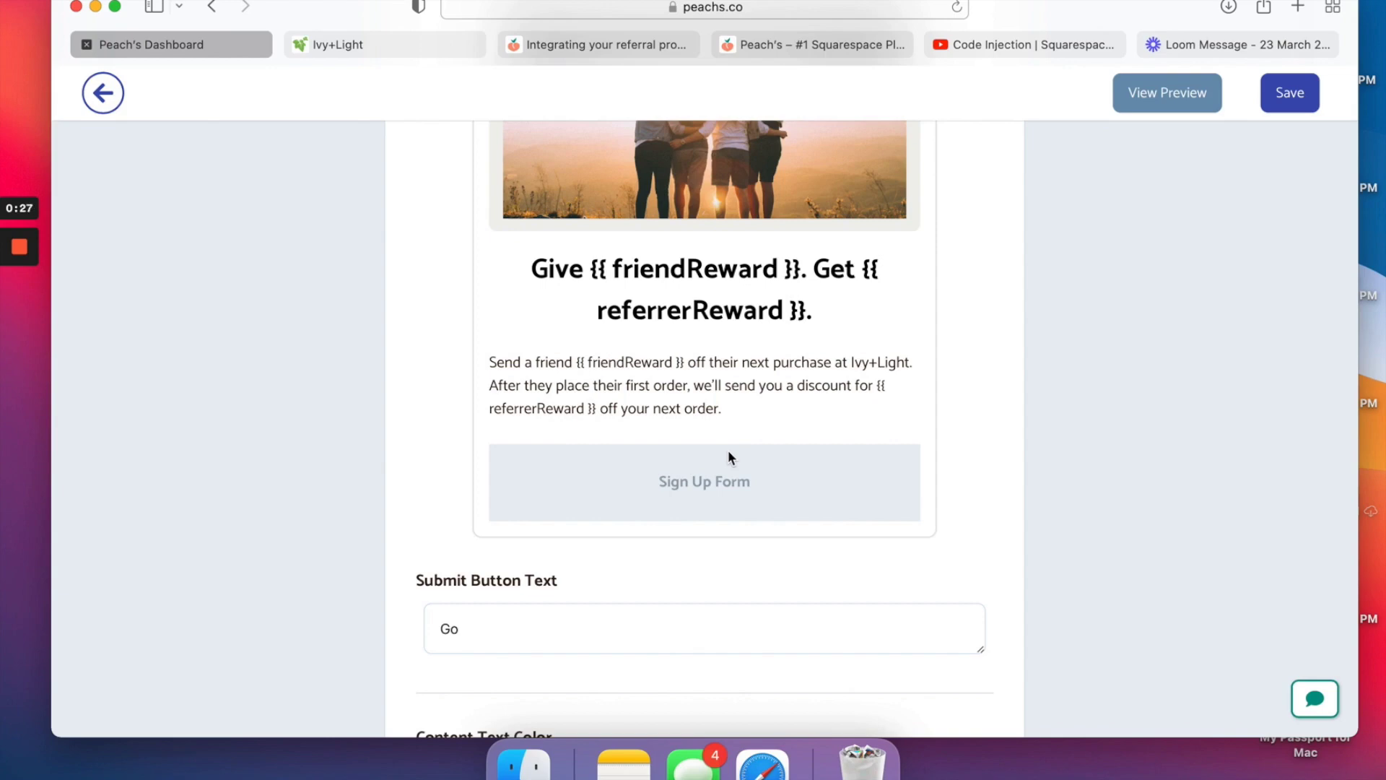
{"action": "scroll", "coordinate": [730, 477], "scroll_direction": "down", "scroll_amount": 2}
{"action": "left_click", "coordinate": [545, 554]}
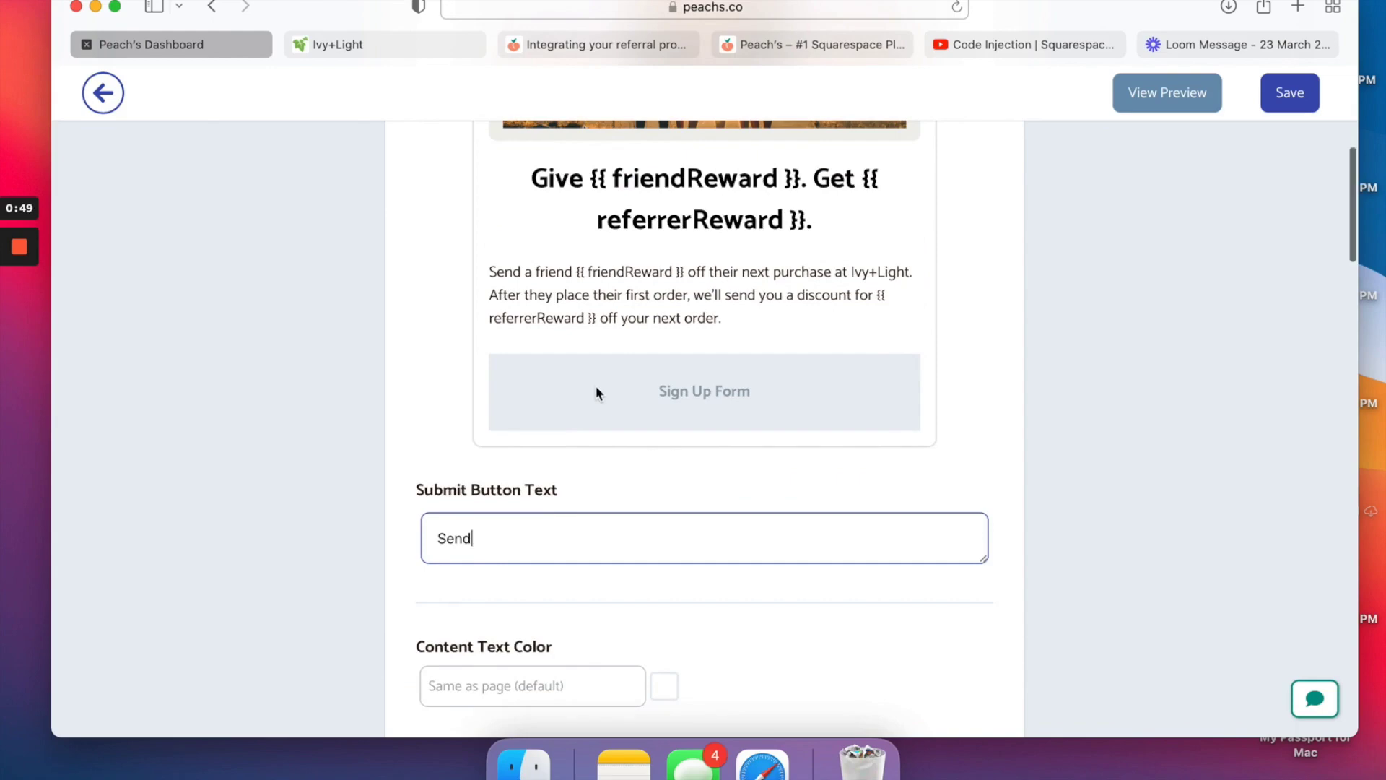
Check the content text colour, leave it unchanged, and scroll to the Pop-Up Button section.
{"action": "scroll", "coordinate": [595, 384], "scroll_direction": "down", "scroll_amount": 3}
{"action": "scroll", "coordinate": [596, 391], "scroll_direction": "down", "scroll_amount": 3}
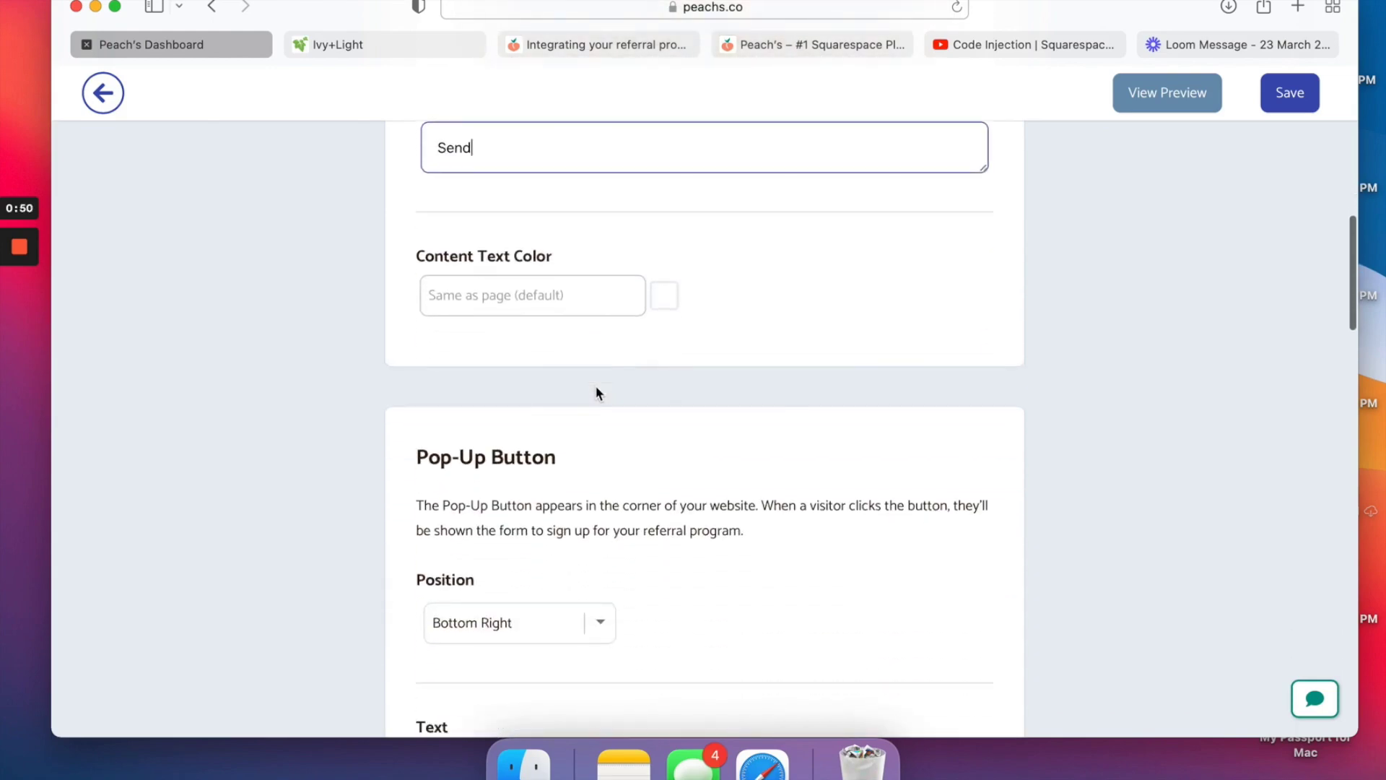
{"action": "left_click", "coordinate": [557, 297]}
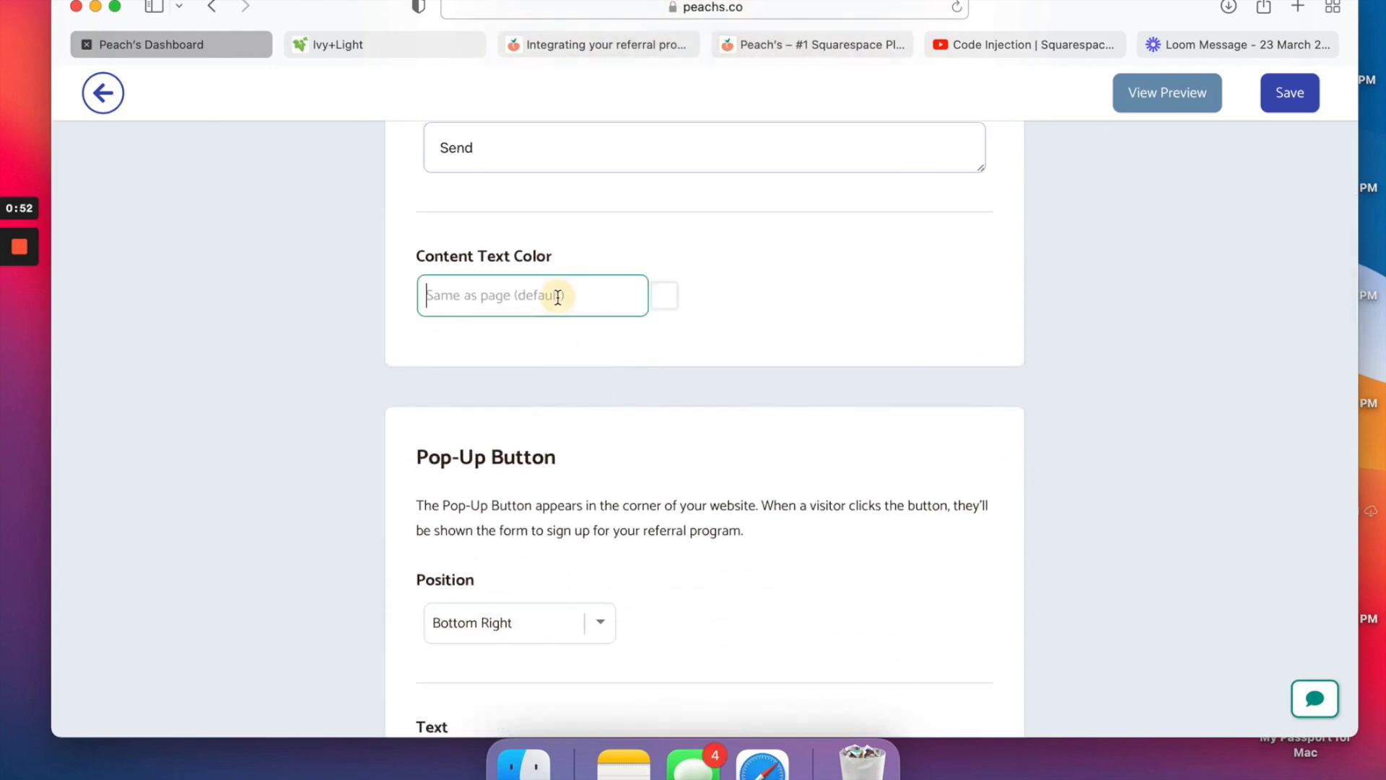
{"action": "scroll", "coordinate": [687, 335], "scroll_direction": "up", "scroll_amount": 2}
{"action": "left_click", "coordinate": [659, 436]}
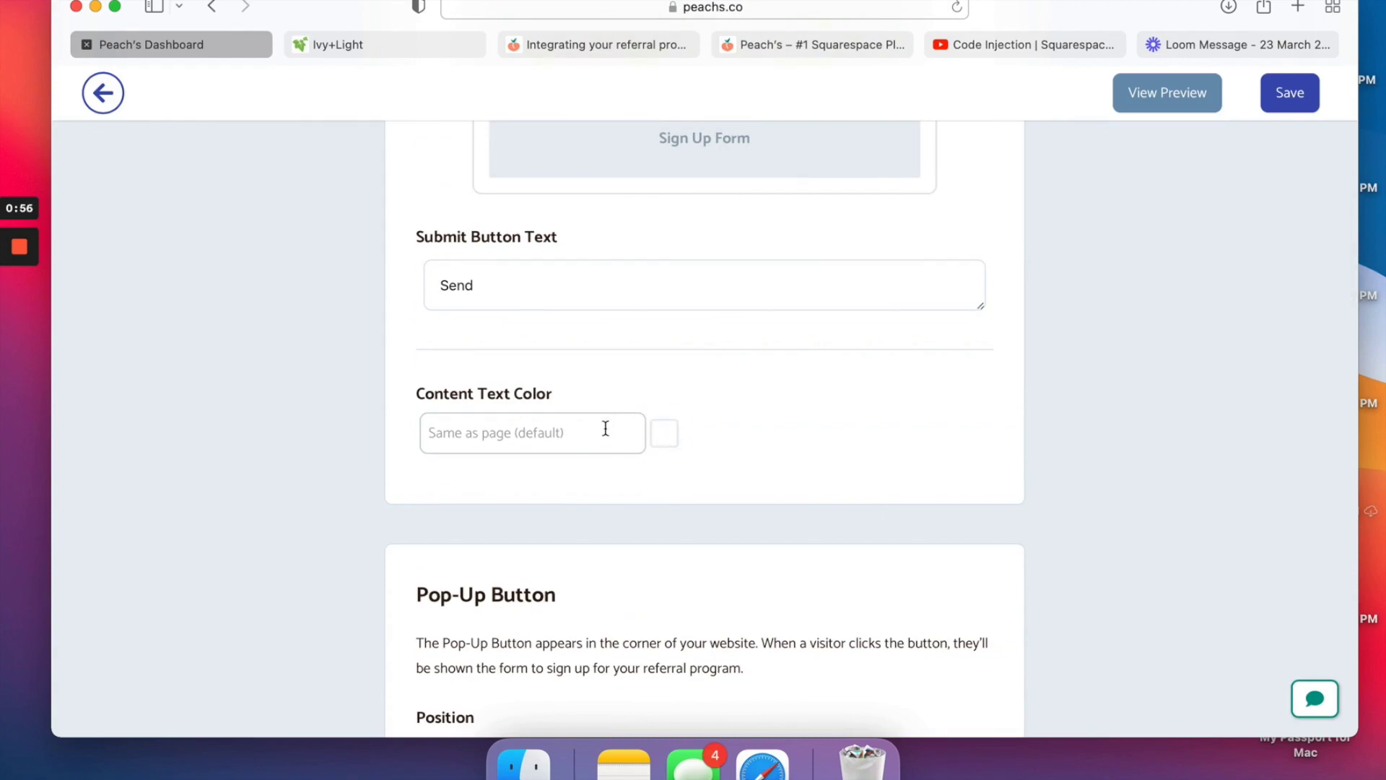
{"action": "scroll", "coordinate": [607, 426], "scroll_direction": "up", "scroll_amount": 6}
{"action": "scroll", "coordinate": [607, 433], "scroll_direction": "down", "scroll_amount": 6}
{"action": "scroll", "coordinate": [567, 508], "scroll_direction": "down", "scroll_amount": 5}
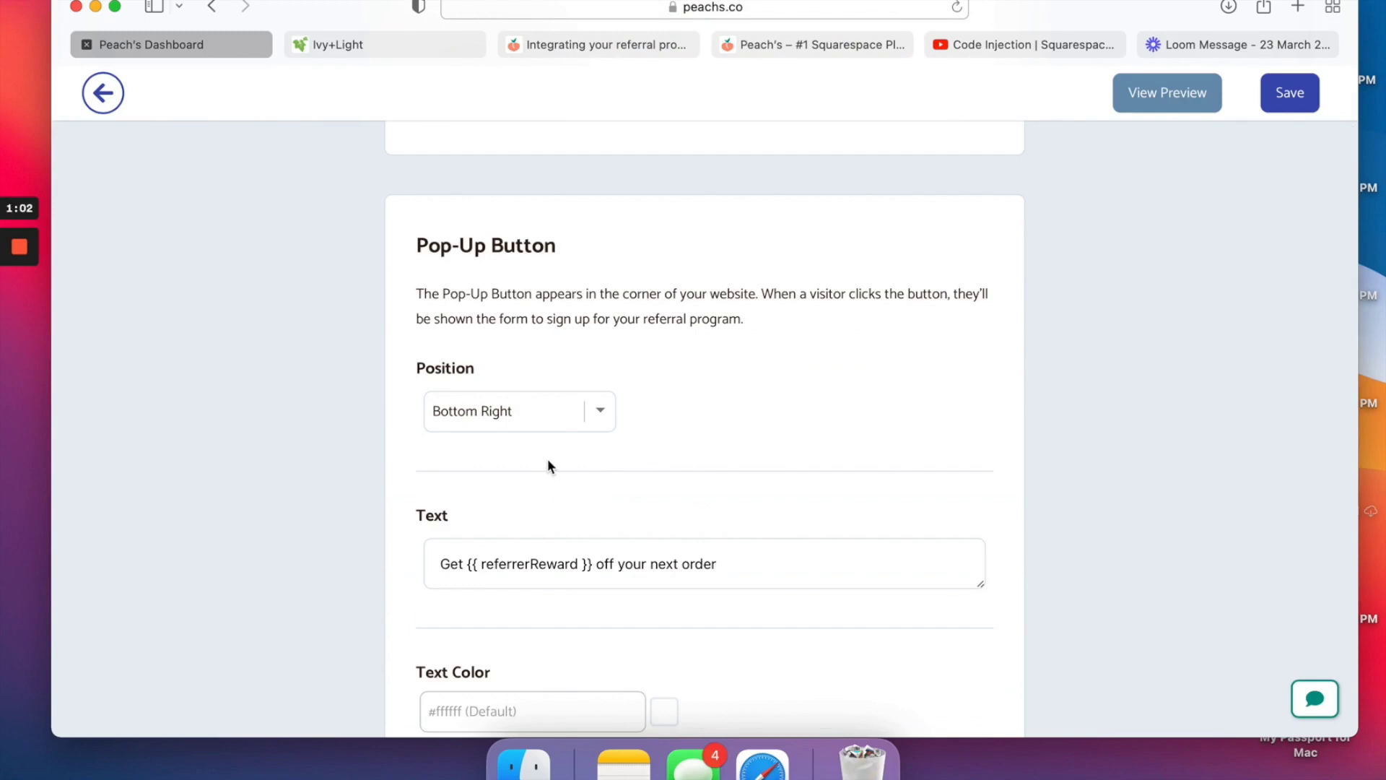
{"action": "left_click", "coordinate": [609, 413]}
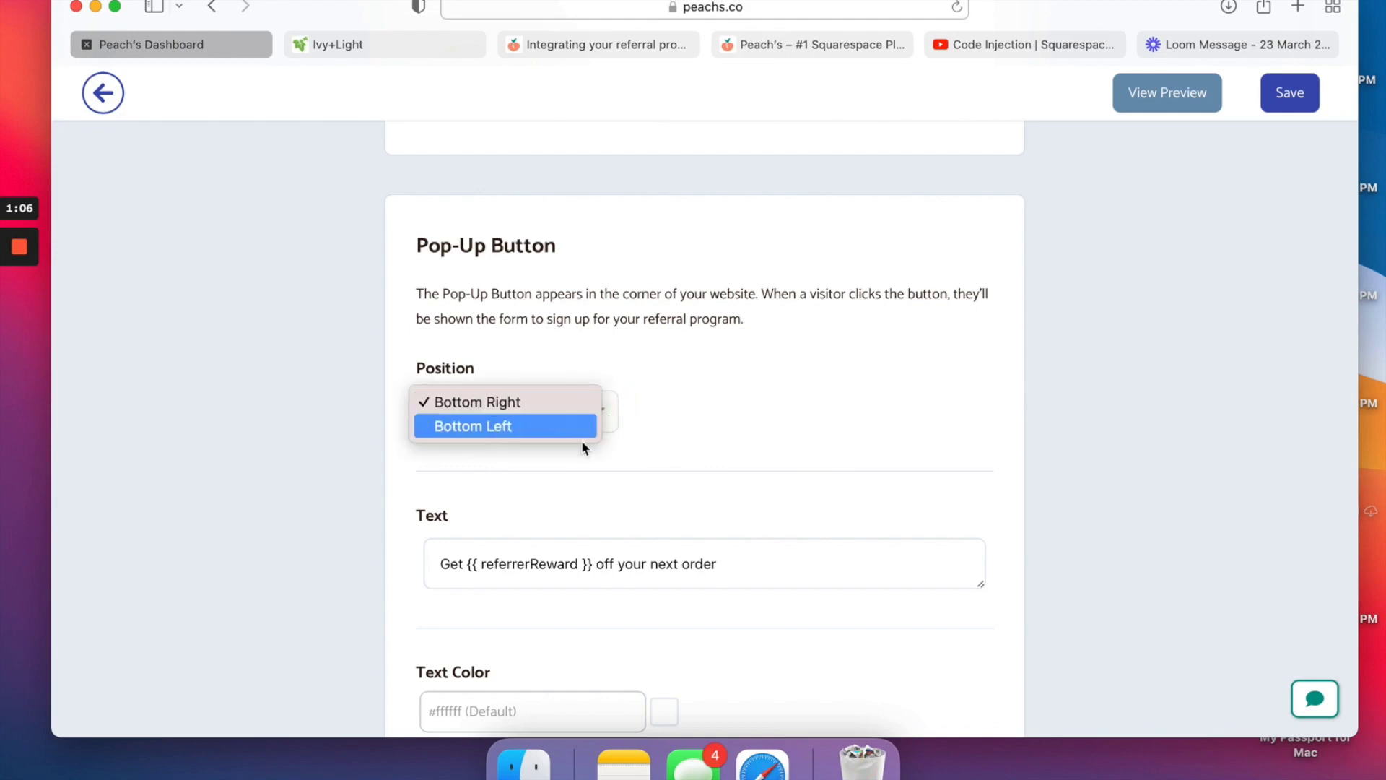
{"action": "left_click", "coordinate": [683, 359]}
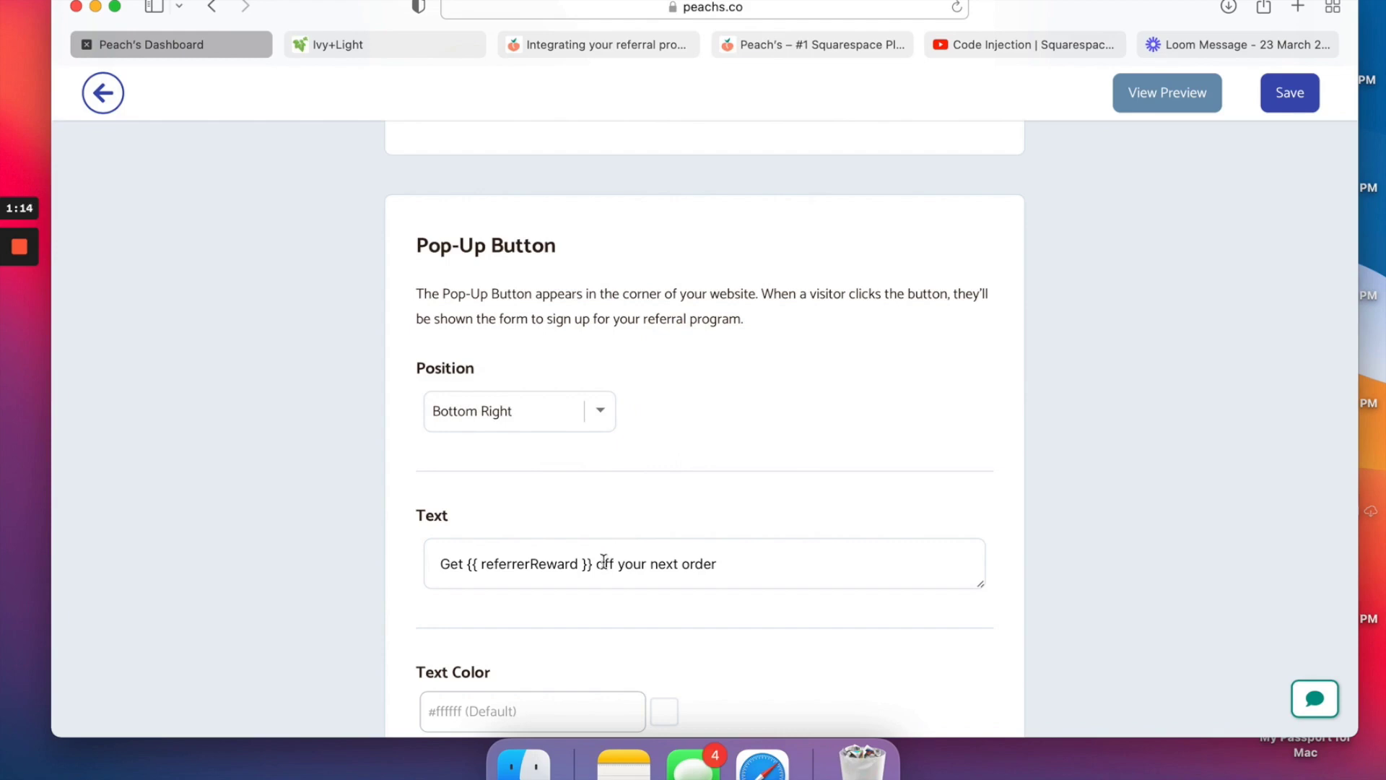
{"action": "scroll", "coordinate": [590, 572], "scroll_direction": "down", "scroll_amount": 3}
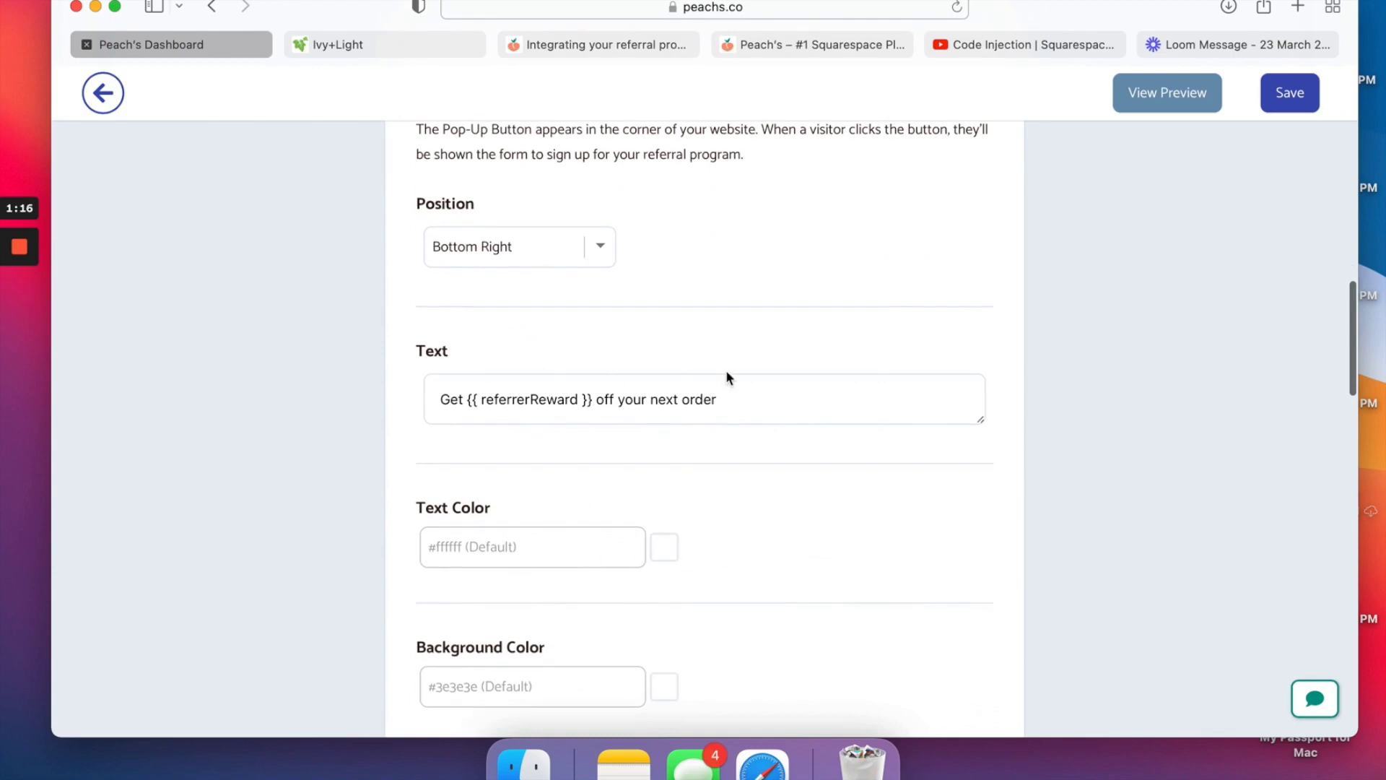
{"action": "scroll", "coordinate": [753, 490], "scroll_direction": "down", "scroll_amount": 6}
{"action": "scroll", "coordinate": [752, 489], "scroll_direction": "up", "scroll_amount": 1}
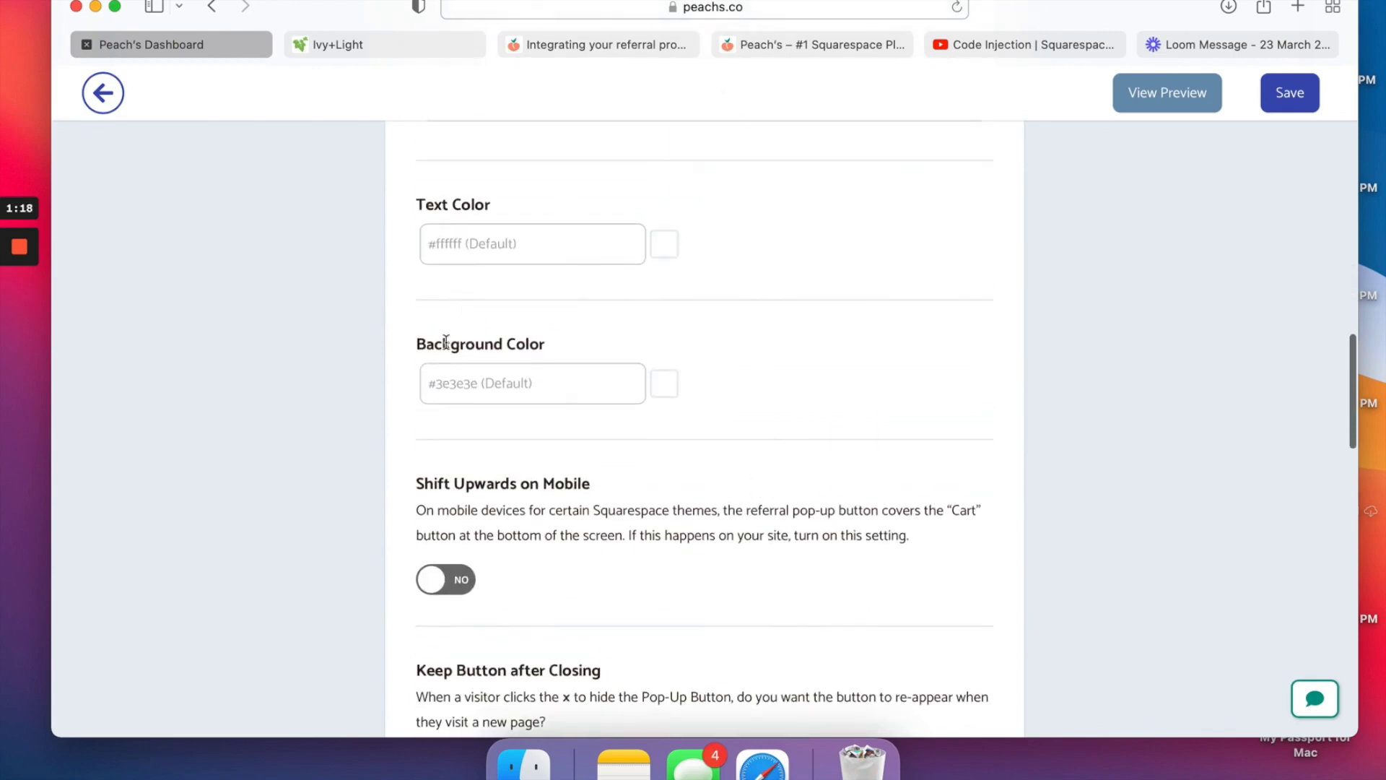
{"action": "scroll", "coordinate": [561, 479], "scroll_direction": "down", "scroll_amount": 2}
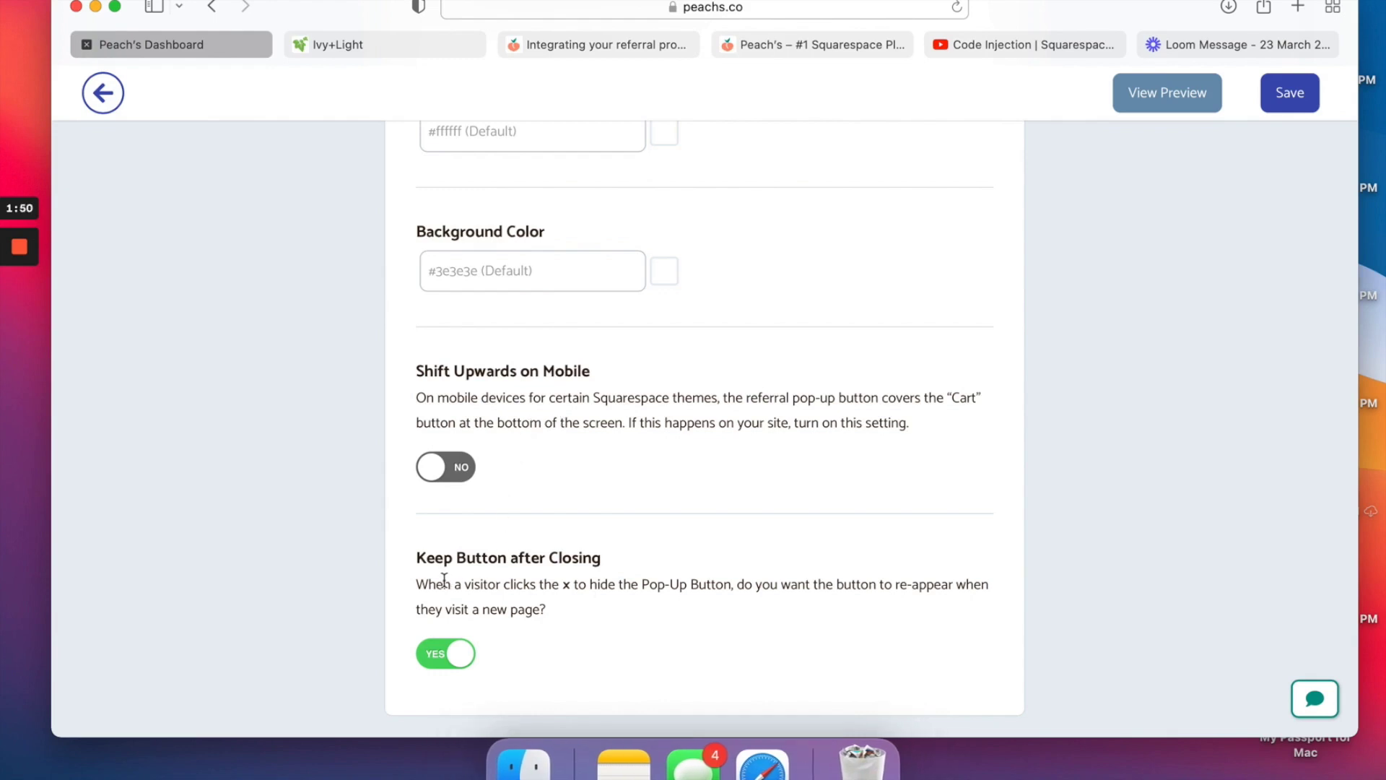
{"action": "scroll", "coordinate": [564, 585], "scroll_direction": "down", "scroll_amount": 4}
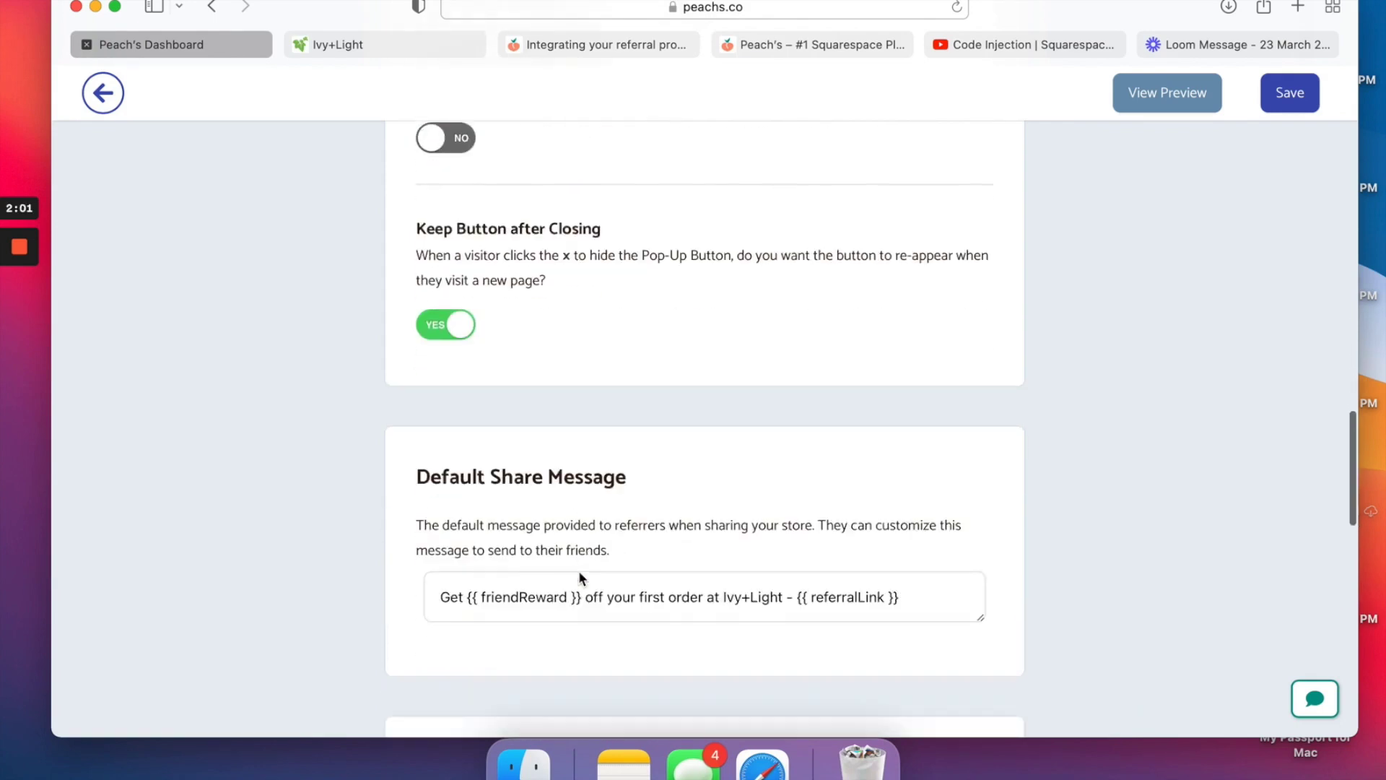
{"action": "scroll", "coordinate": [579, 571], "scroll_direction": "down", "scroll_amount": 5}
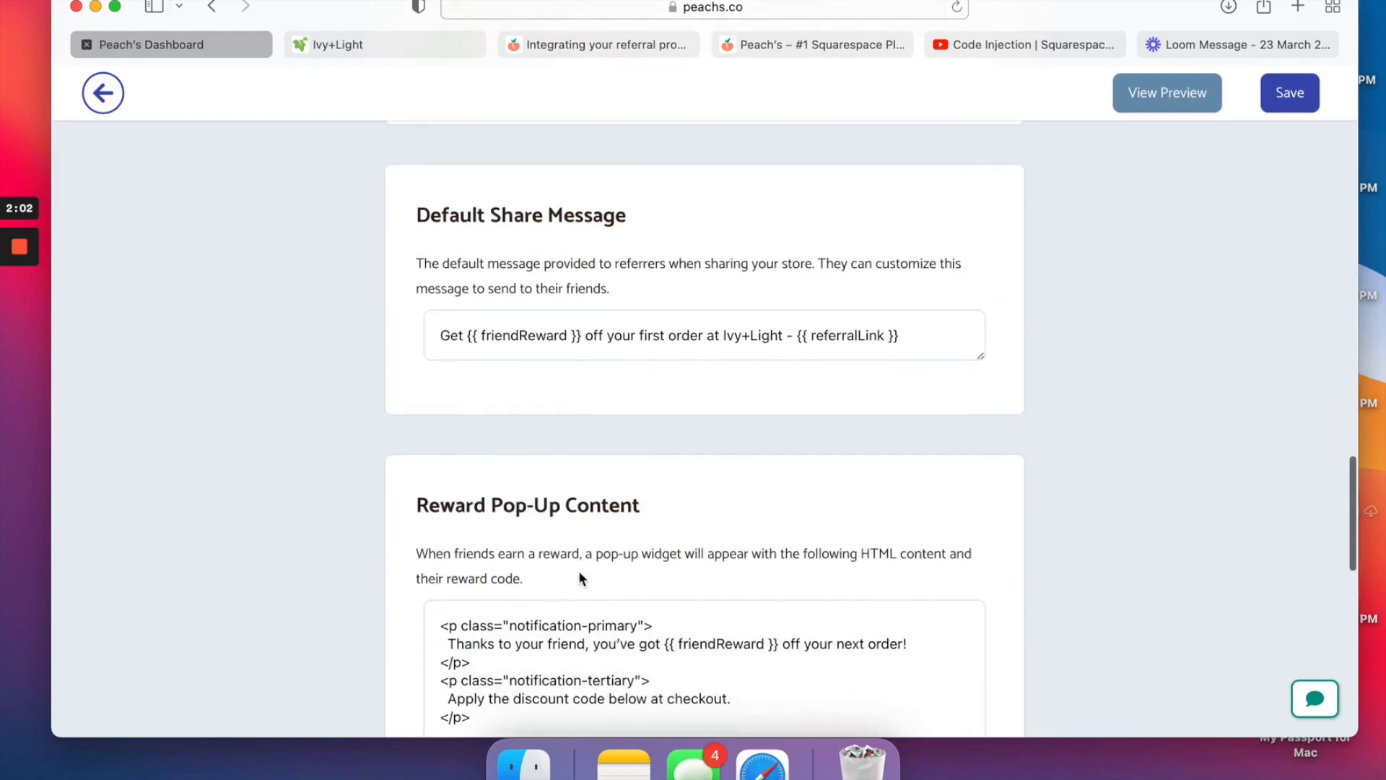
{"action": "scroll", "coordinate": [578, 571], "scroll_direction": "up", "scroll_amount": 3}
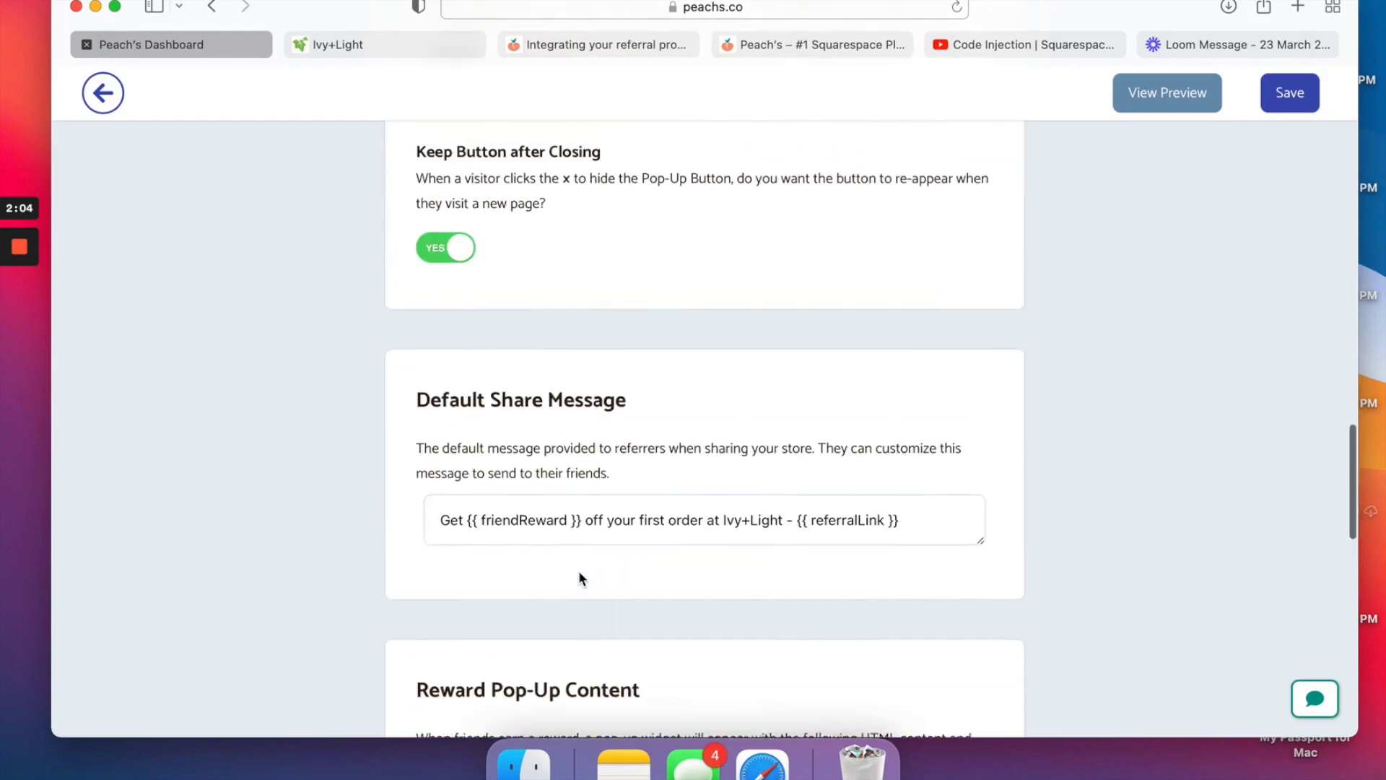
{"action": "scroll", "coordinate": [578, 570], "scroll_direction": "down", "scroll_amount": 1}
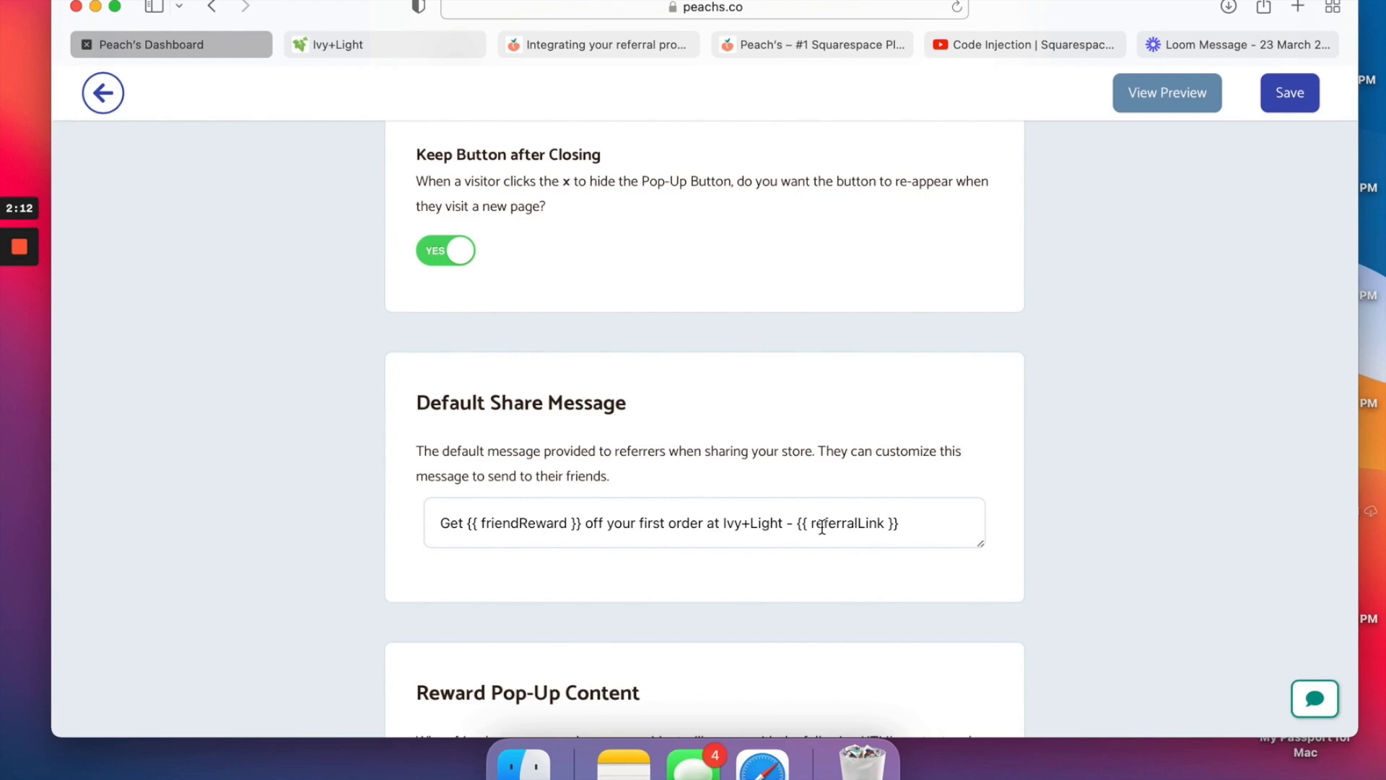
{"action": "scroll", "coordinate": [901, 536], "scroll_direction": "down", "scroll_amount": 5}
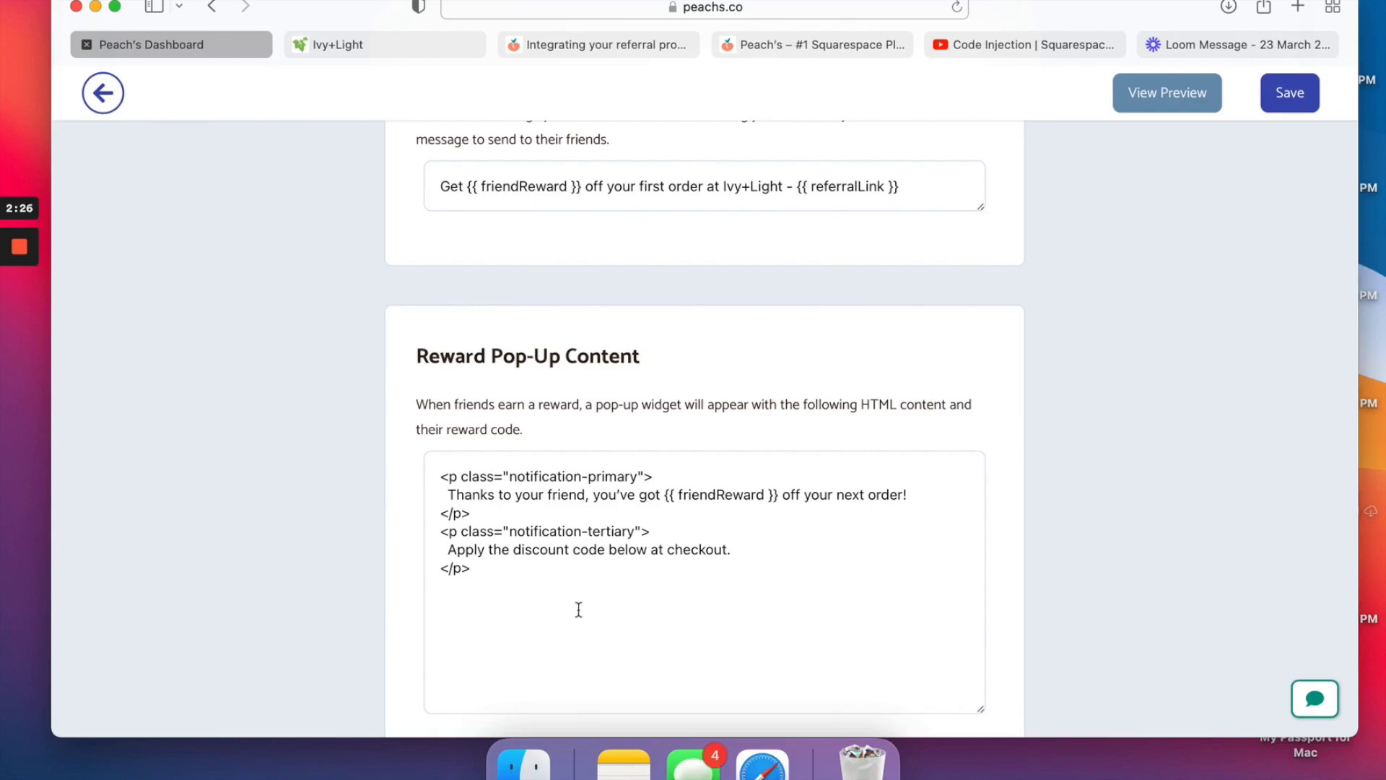
{"action": "scroll", "coordinate": [578, 609], "scroll_direction": "down", "scroll_amount": 10}
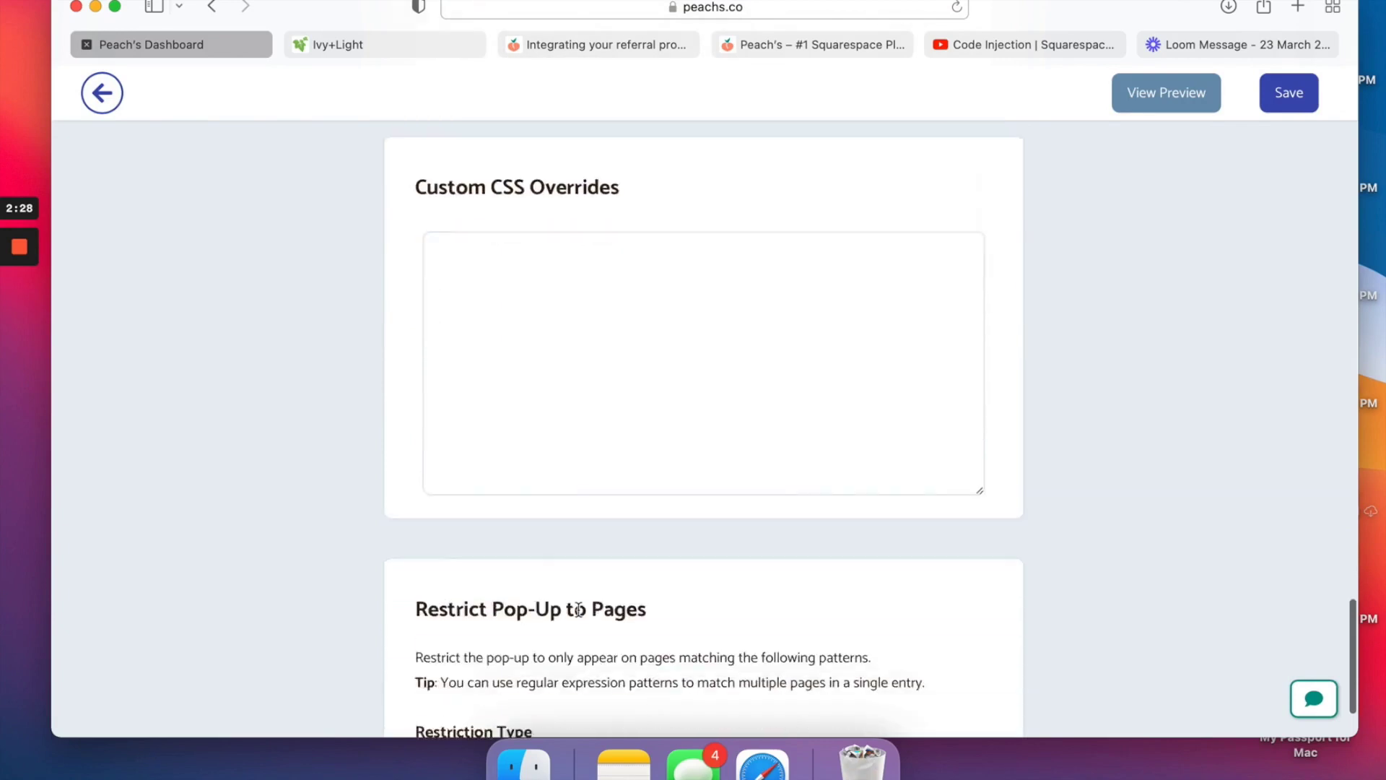
{"action": "scroll", "coordinate": [578, 609], "scroll_direction": "down", "scroll_amount": 2}
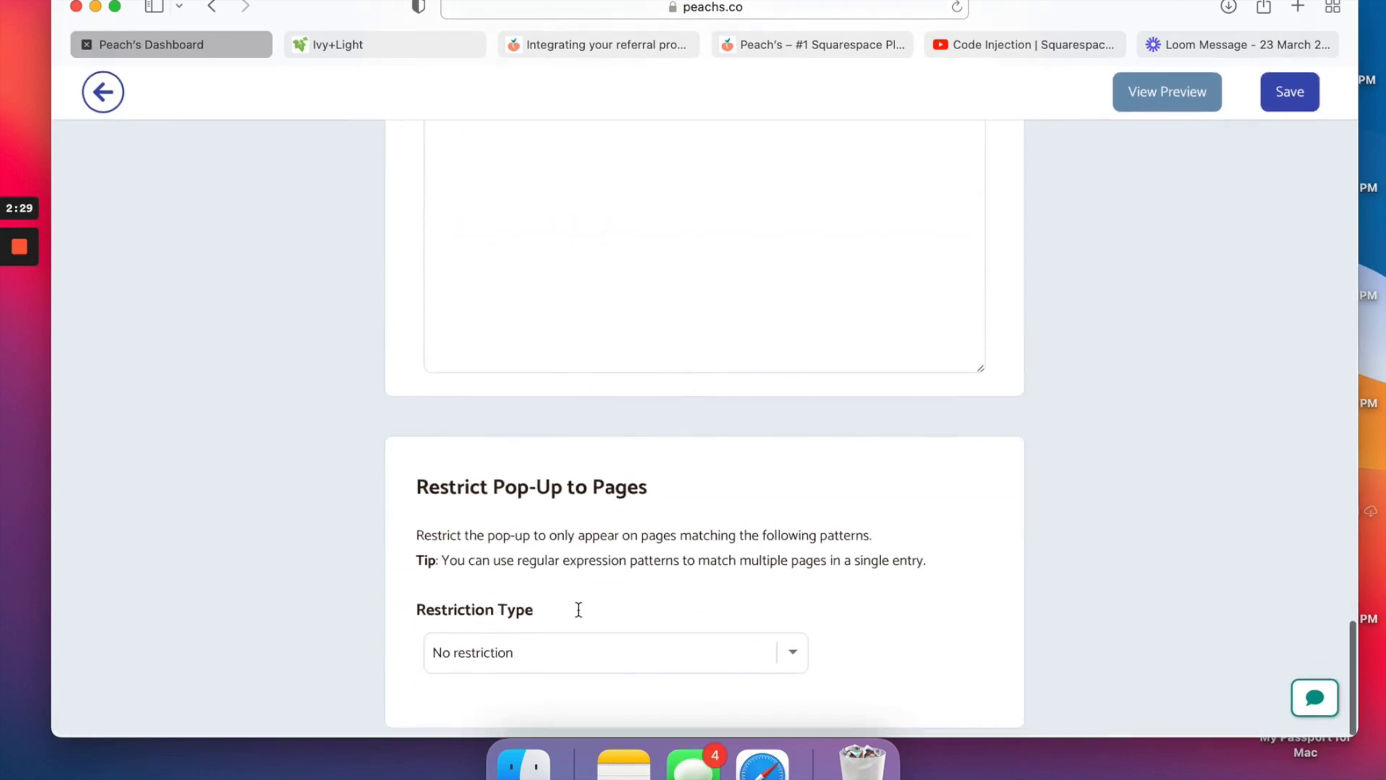
{"action": "left_click", "coordinate": [559, 657]}
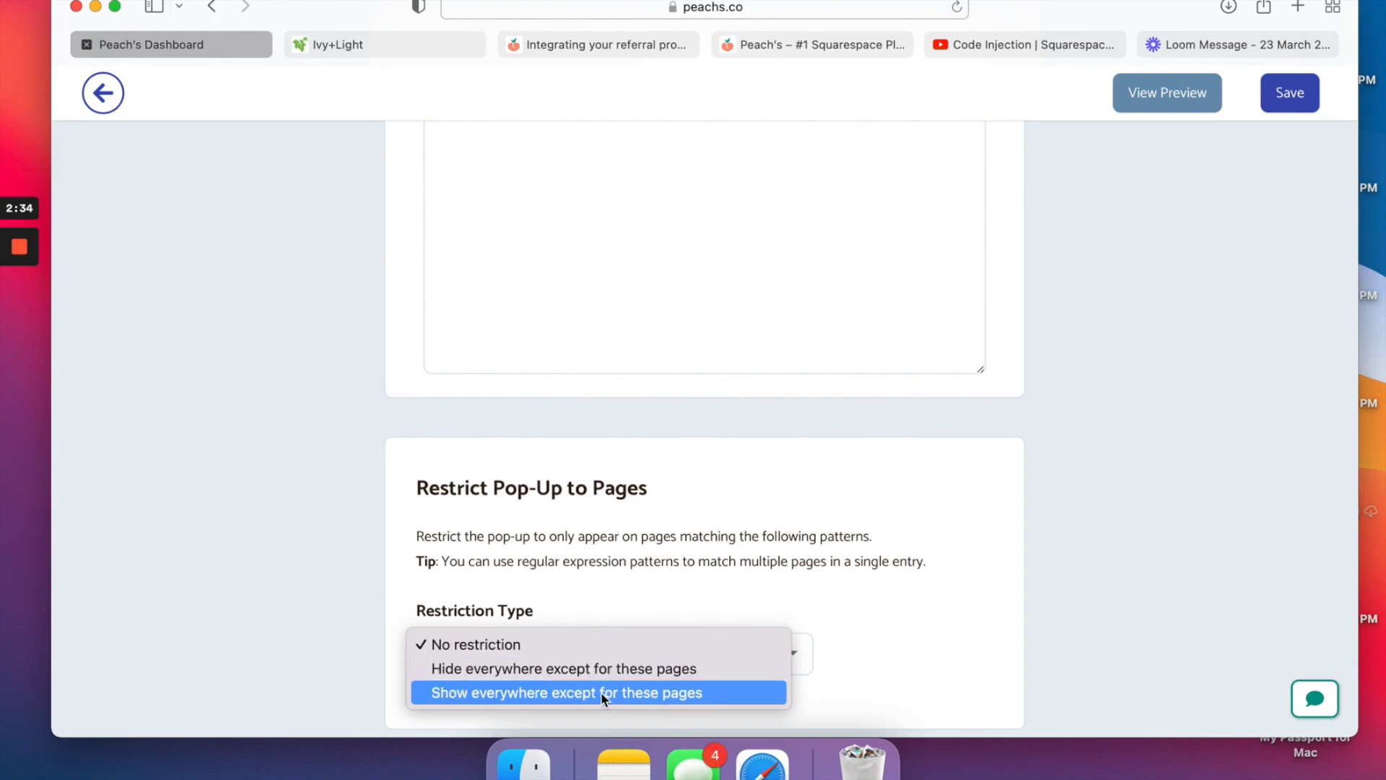
{"action": "left_click", "coordinate": [611, 578]}
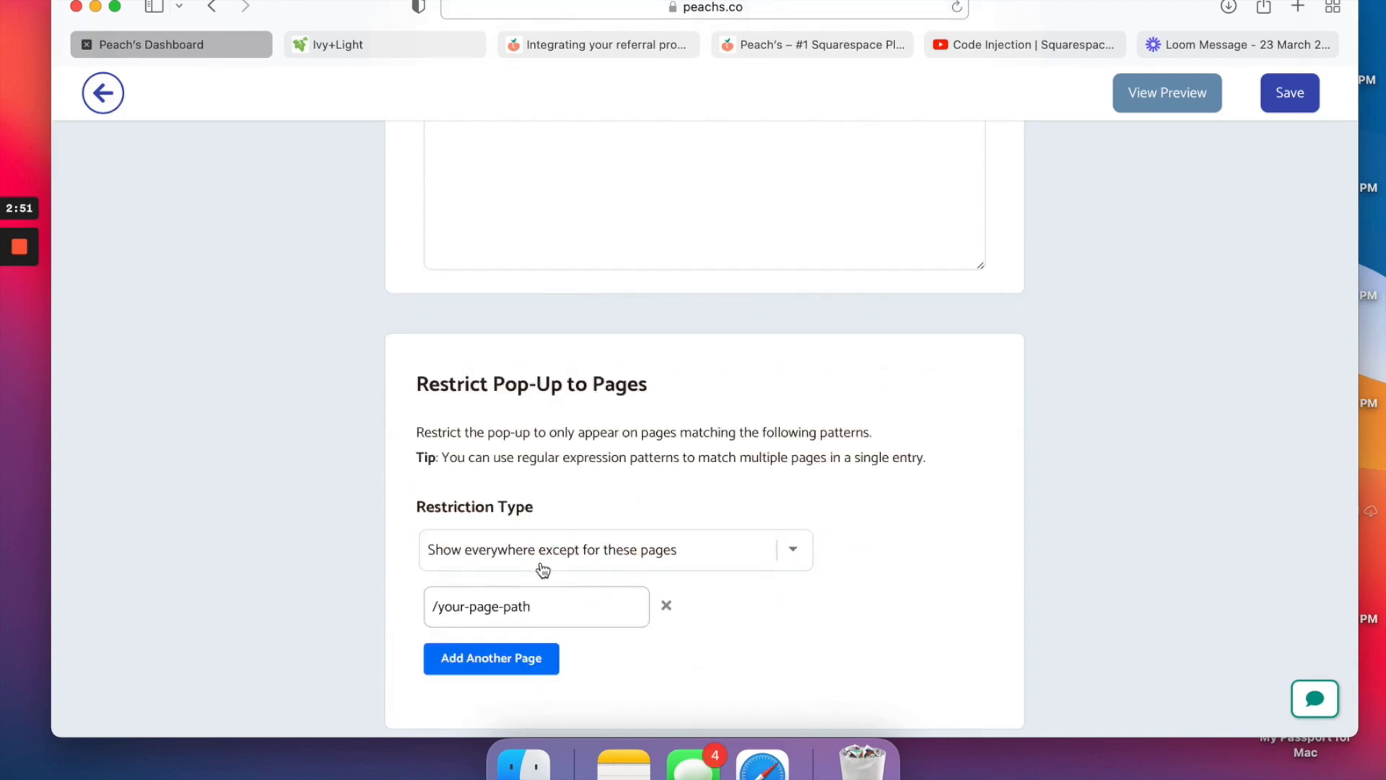
{"action": "left_click", "coordinate": [541, 567]}
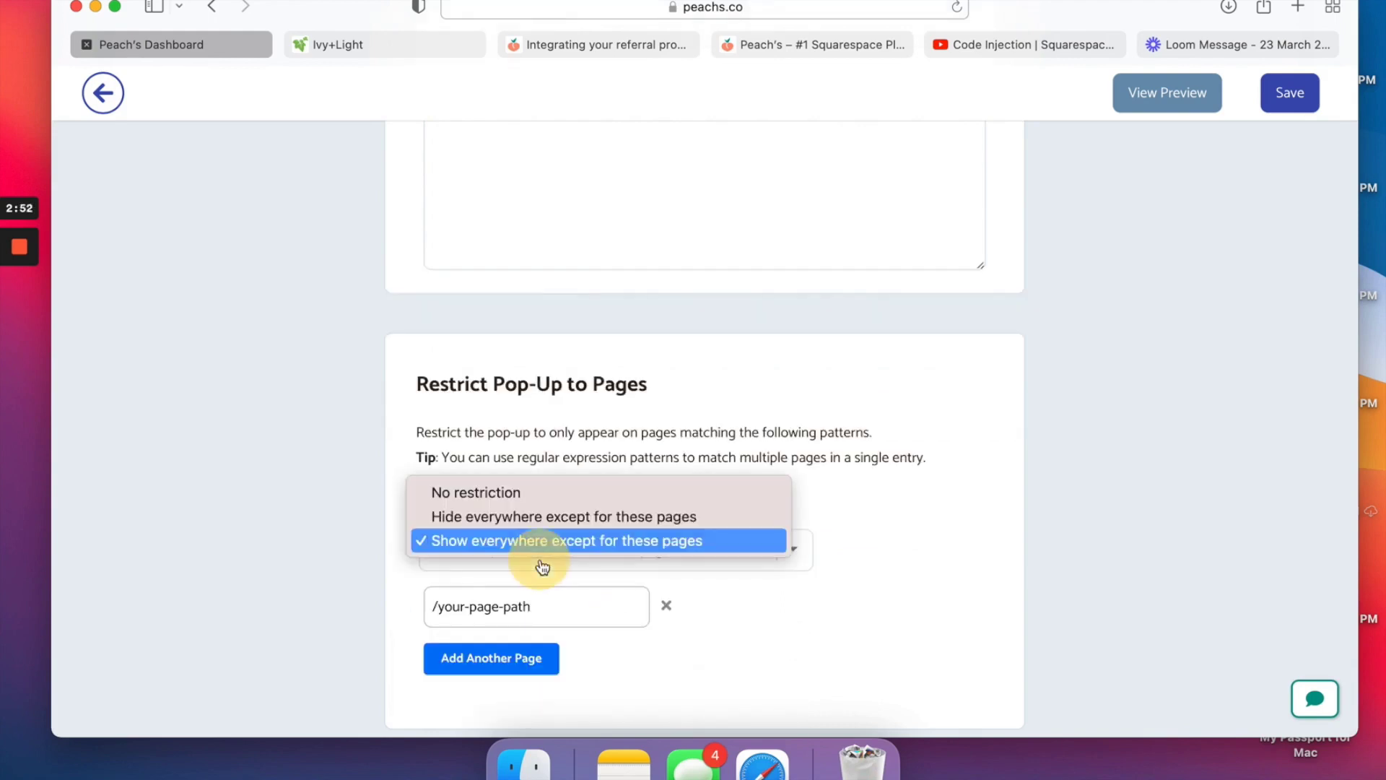
{"action": "left_click", "coordinate": [510, 492]}
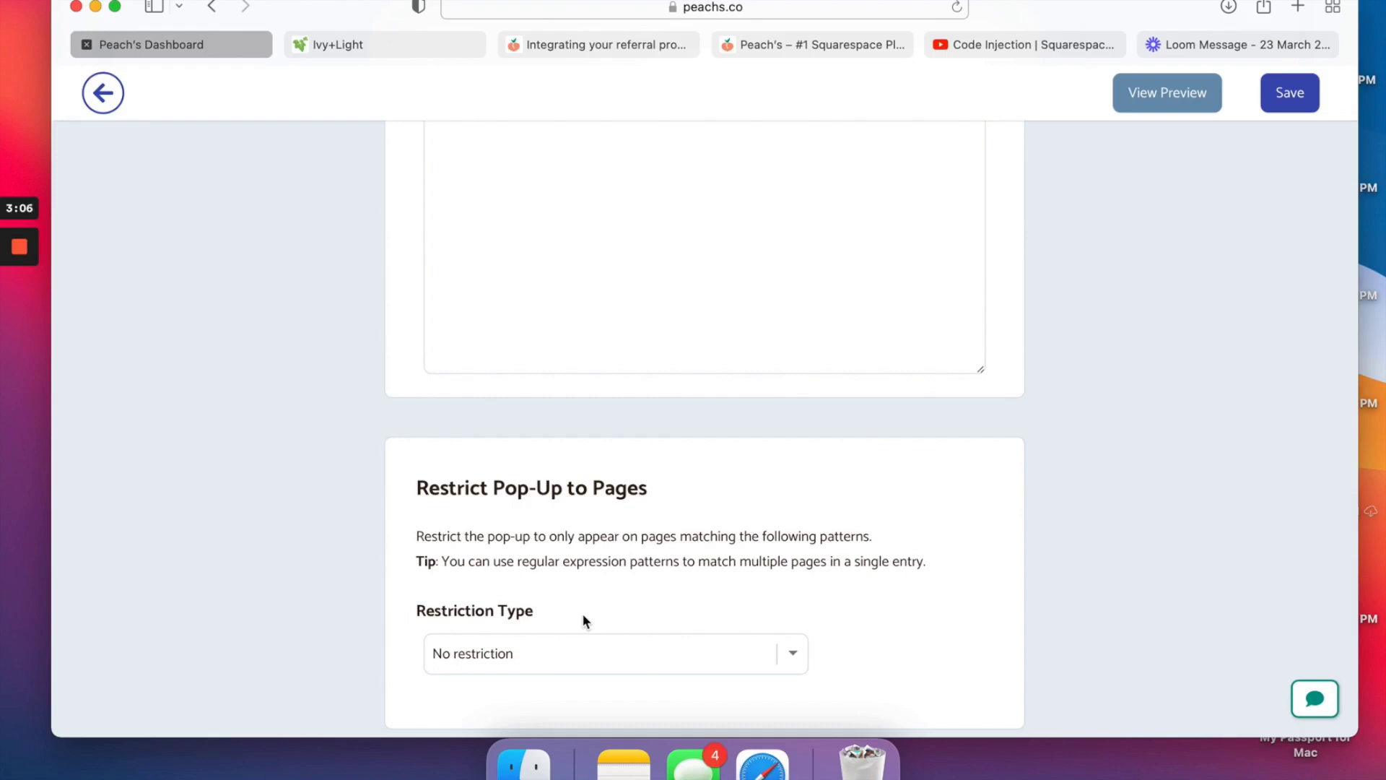
{"action": "scroll", "coordinate": [583, 619], "scroll_direction": "down", "scroll_amount": 1}
Save the referral program settings until Program saved appears.
{"action": "scroll", "coordinate": [583, 619], "scroll_direction": "down", "scroll_amount": 1}
{"action": "scroll", "coordinate": [614, 589], "scroll_direction": "up", "scroll_amount": 20}
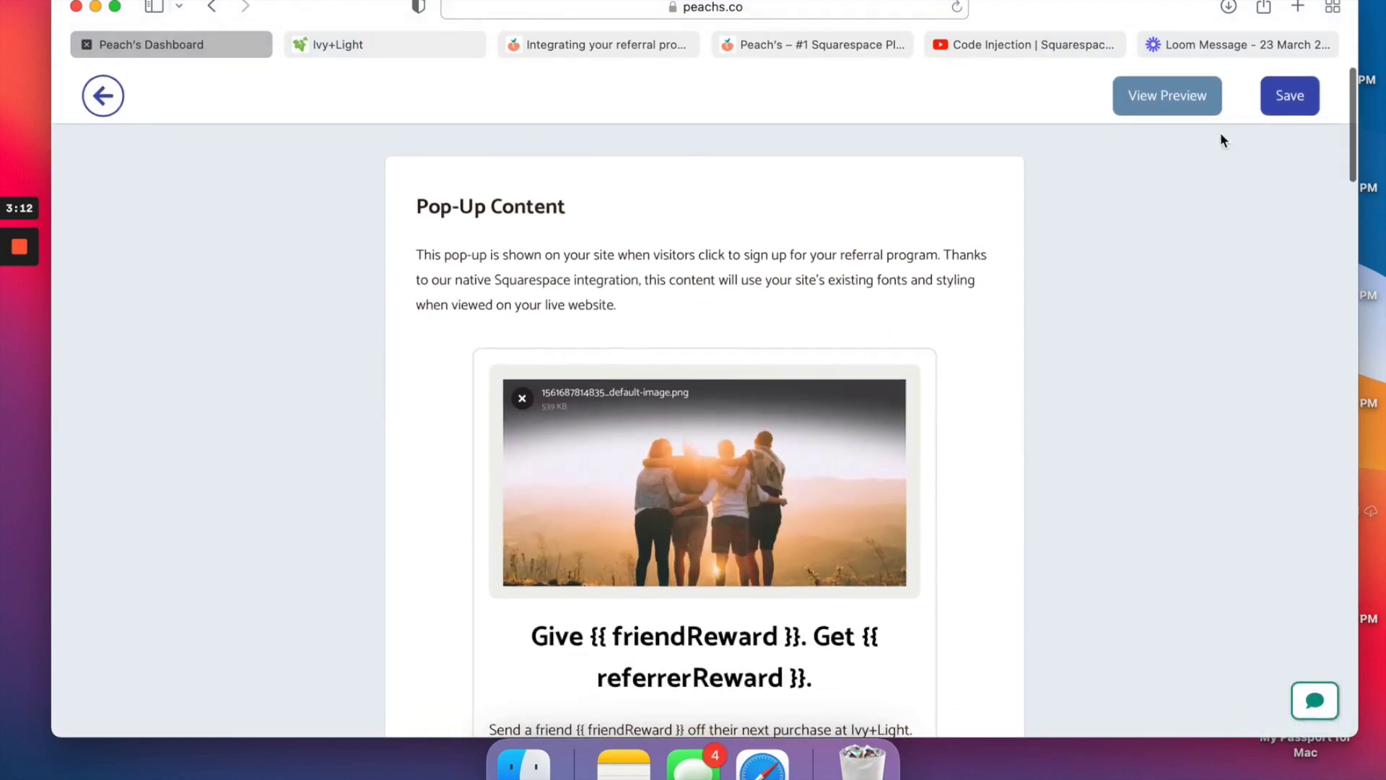
{"action": "left_click", "coordinate": [1293, 107]}
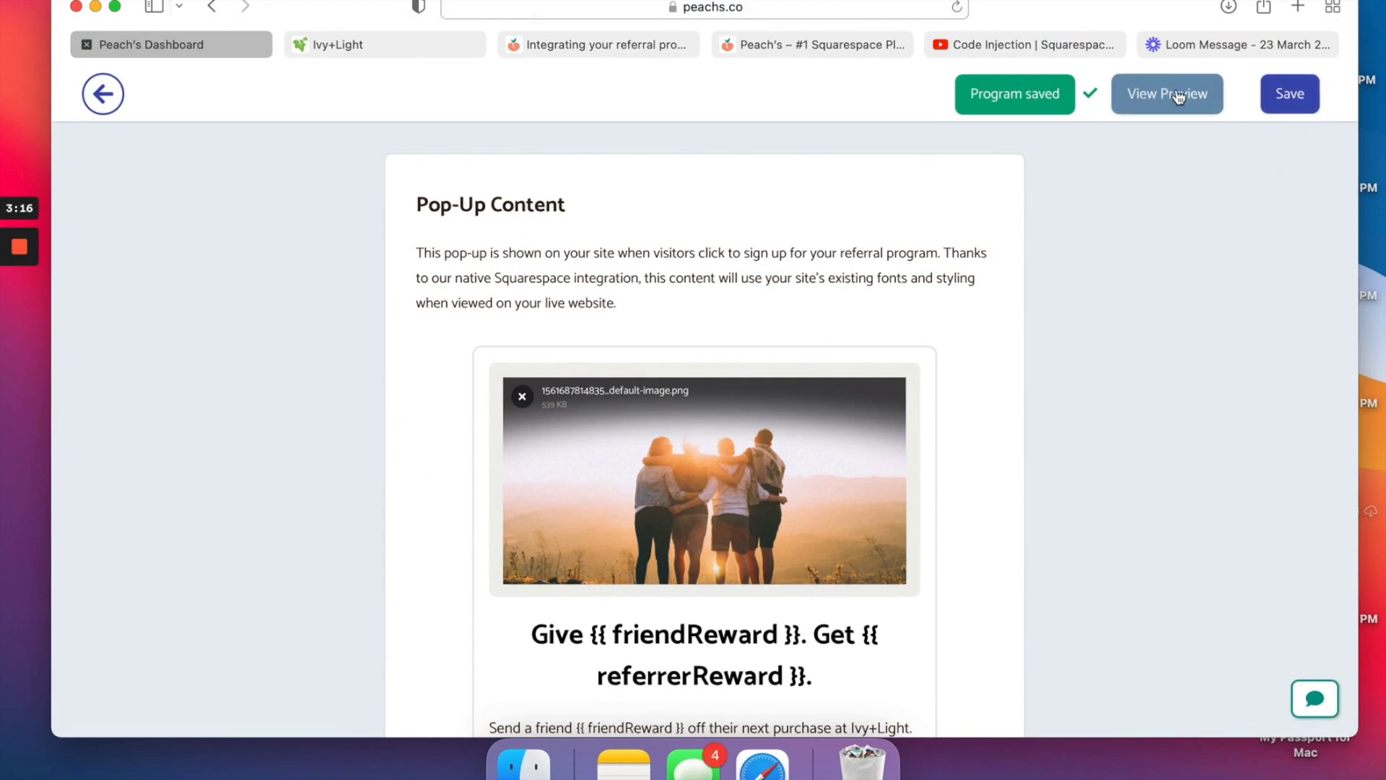
{"action": "left_click", "coordinate": [1299, 109]}
Open a live preview of the Ivy+Light site in a new tab.
{"action": "scroll", "coordinate": [638, 370], "scroll_direction": "down", "scroll_amount": 10}
{"action": "scroll", "coordinate": [639, 370], "scroll_direction": "up", "scroll_amount": 10}
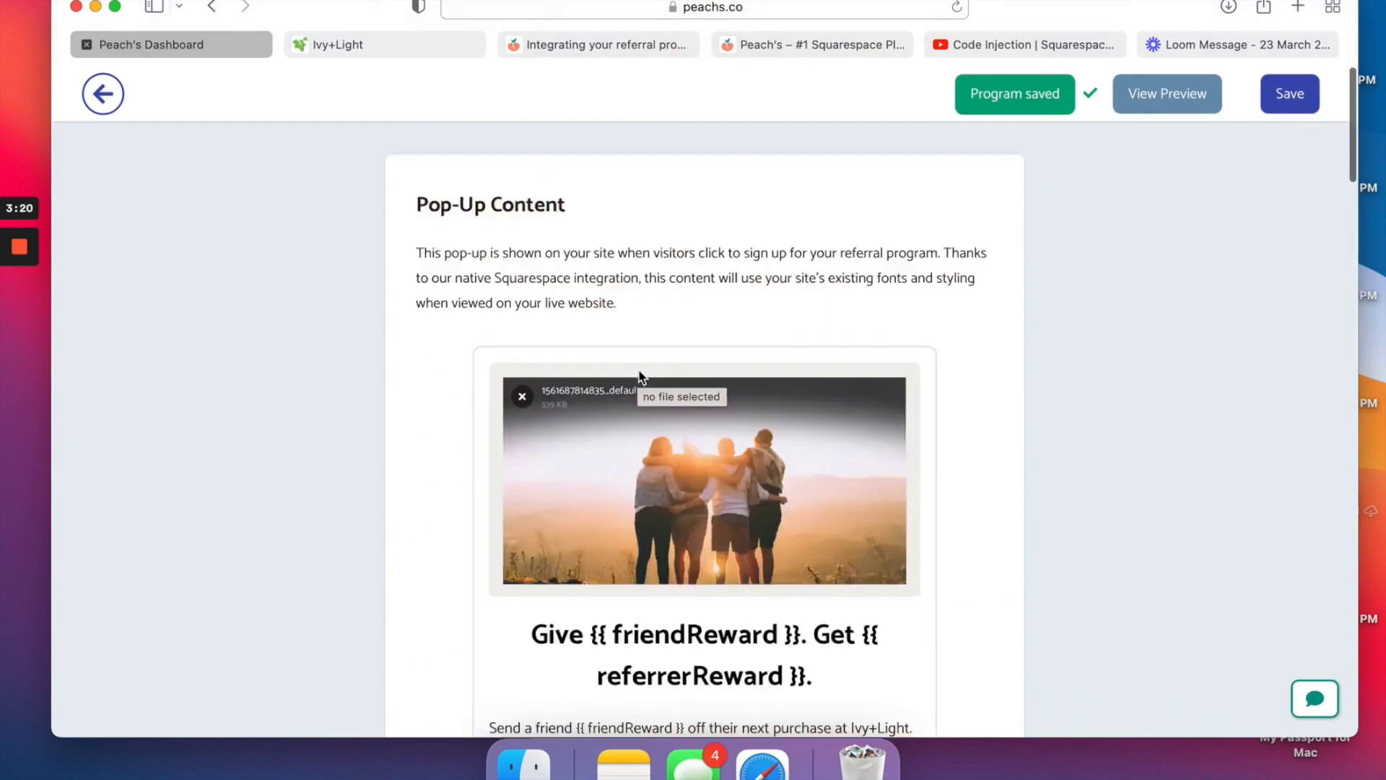
{"action": "left_click", "coordinate": [1168, 94]}
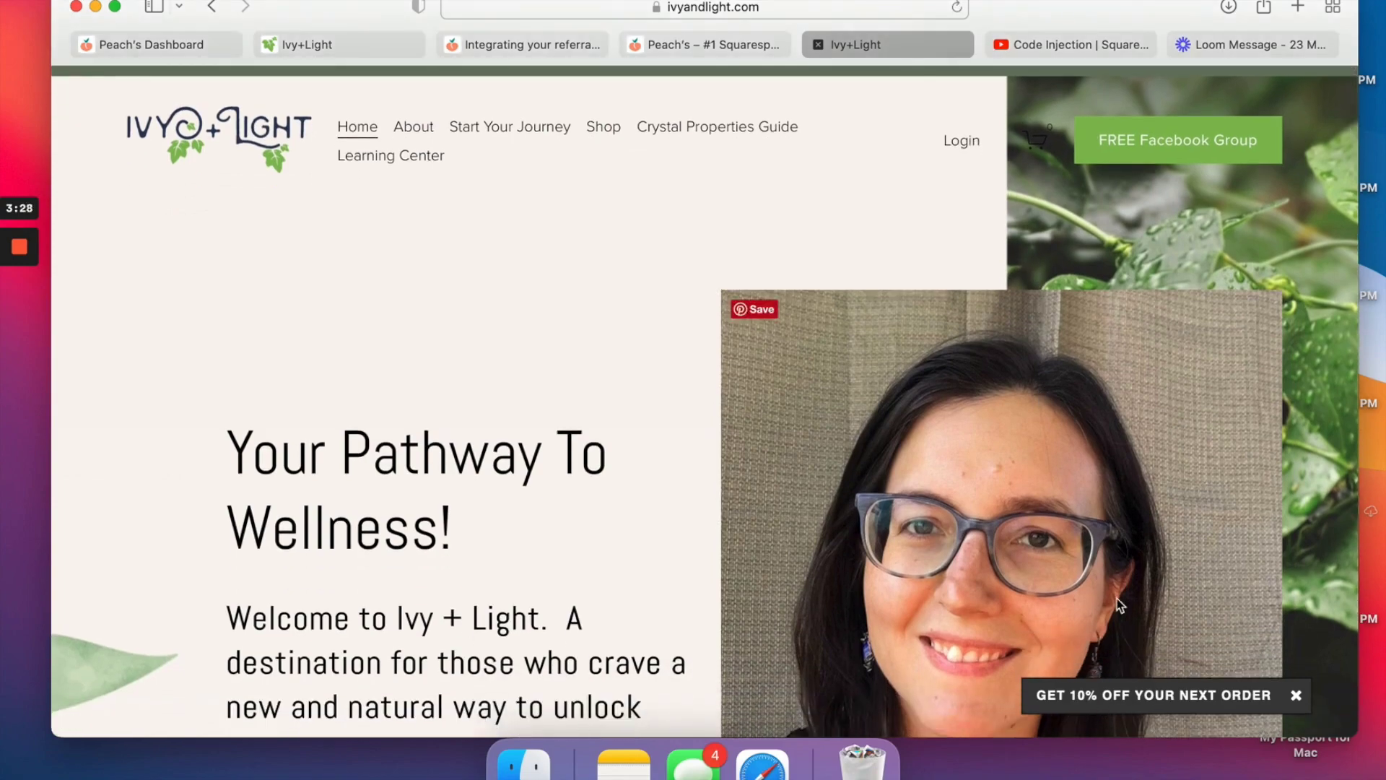
Open the bottom-right GET 10% OFF YOUR NEXT ORDER pop-up on the Ivy+Light homepage.
{"action": "scroll", "coordinate": [1116, 599], "scroll_direction": "down", "scroll_amount": 15}
{"action": "scroll", "coordinate": [1116, 601], "scroll_direction": "down", "scroll_amount": 5}
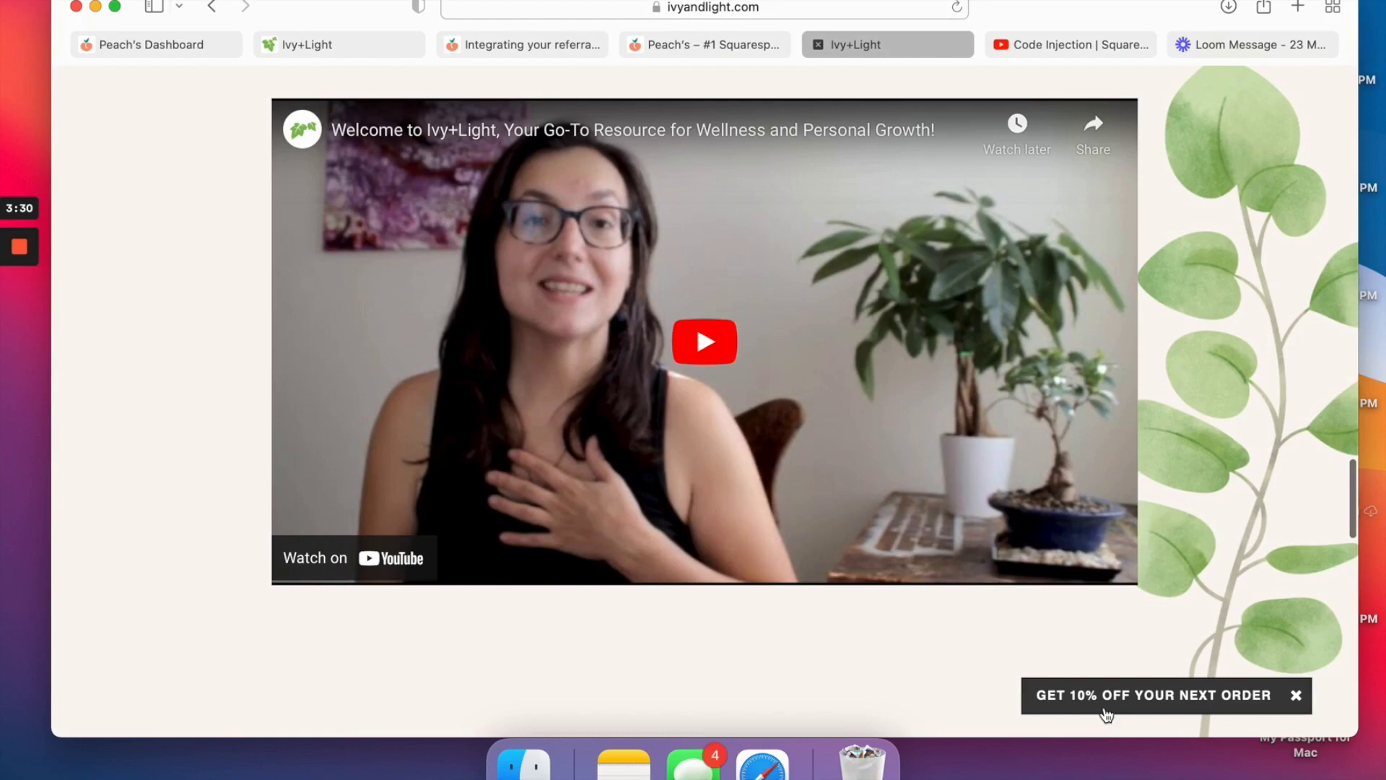
{"action": "left_click", "coordinate": [1107, 704]}
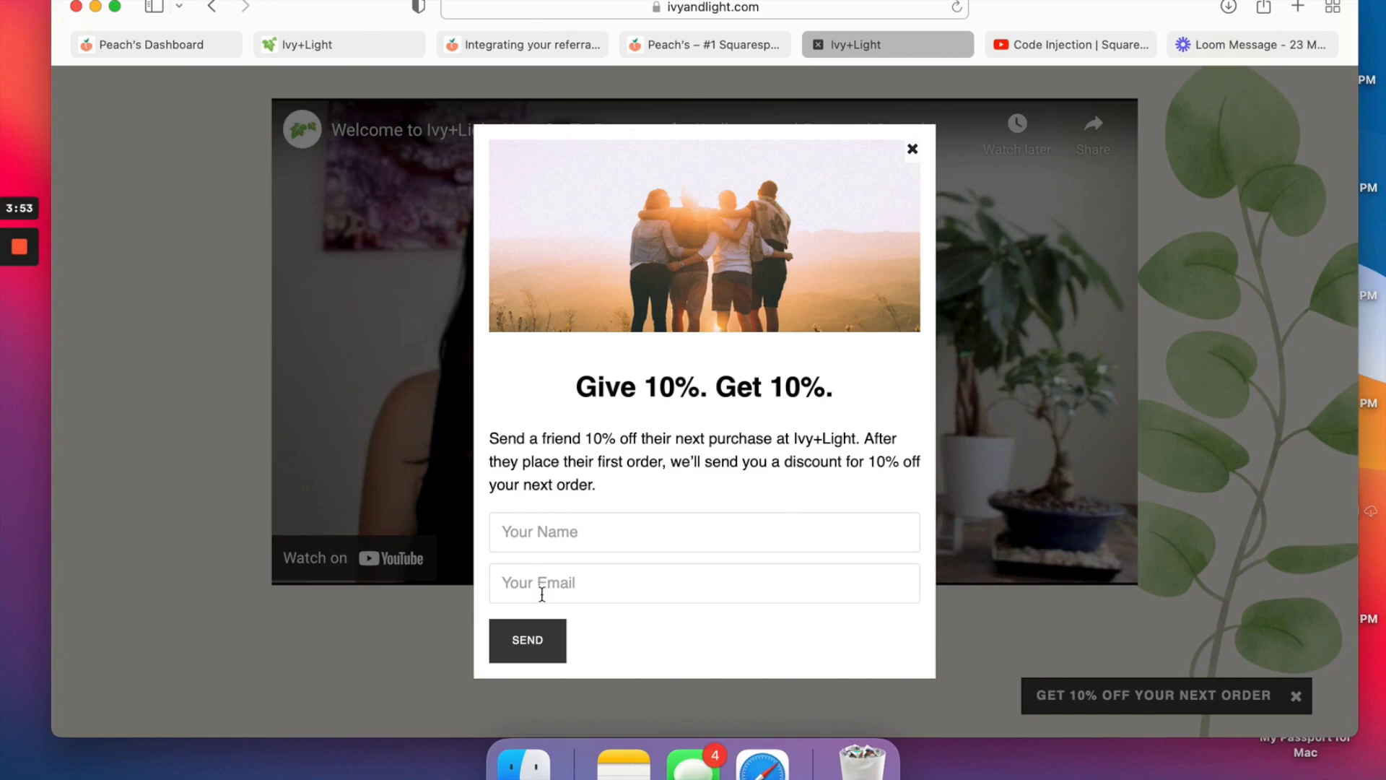
Sign up in the referral pop-up with the referrer's name and e-mail address.
{"action": "left_click", "coordinate": [557, 529]}
{"action": "type", "text": "Erin"}
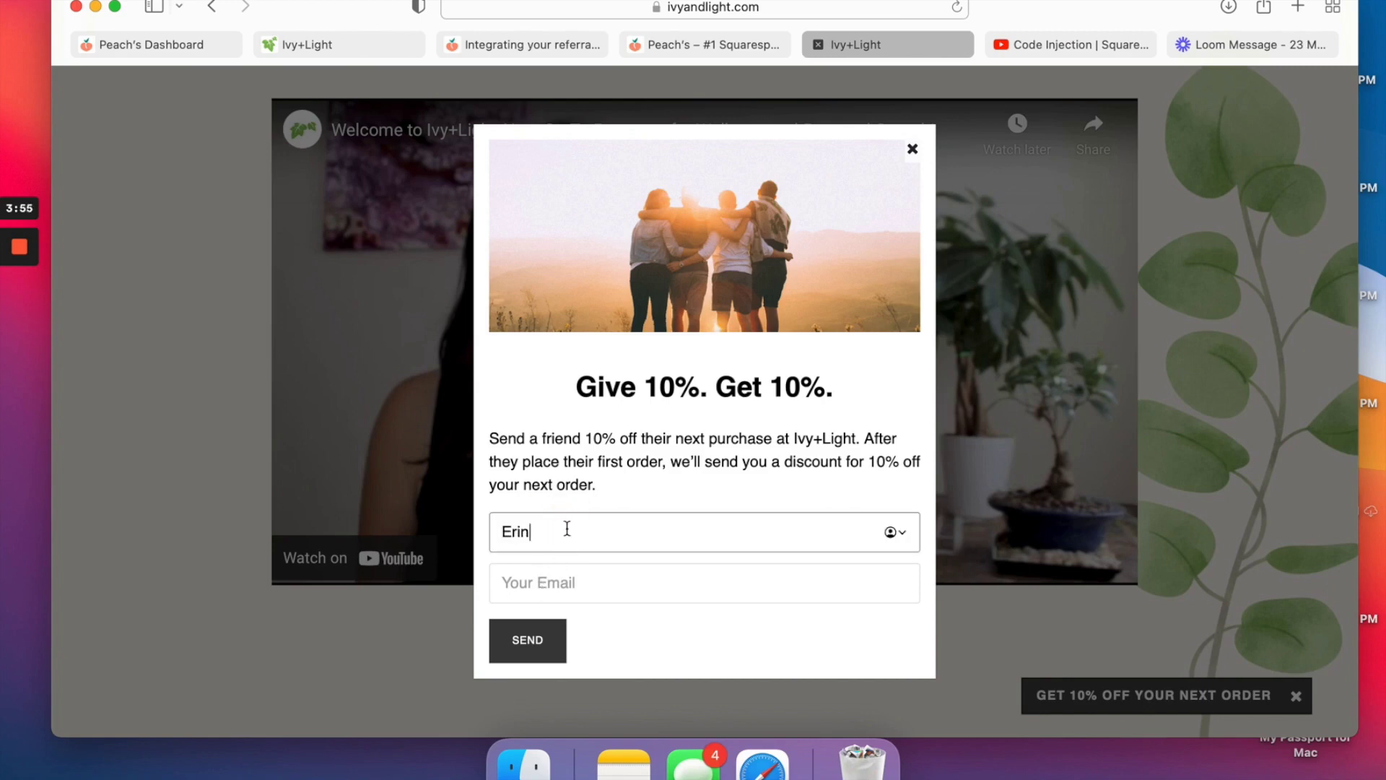
{"action": "left_click", "coordinate": [558, 581]}
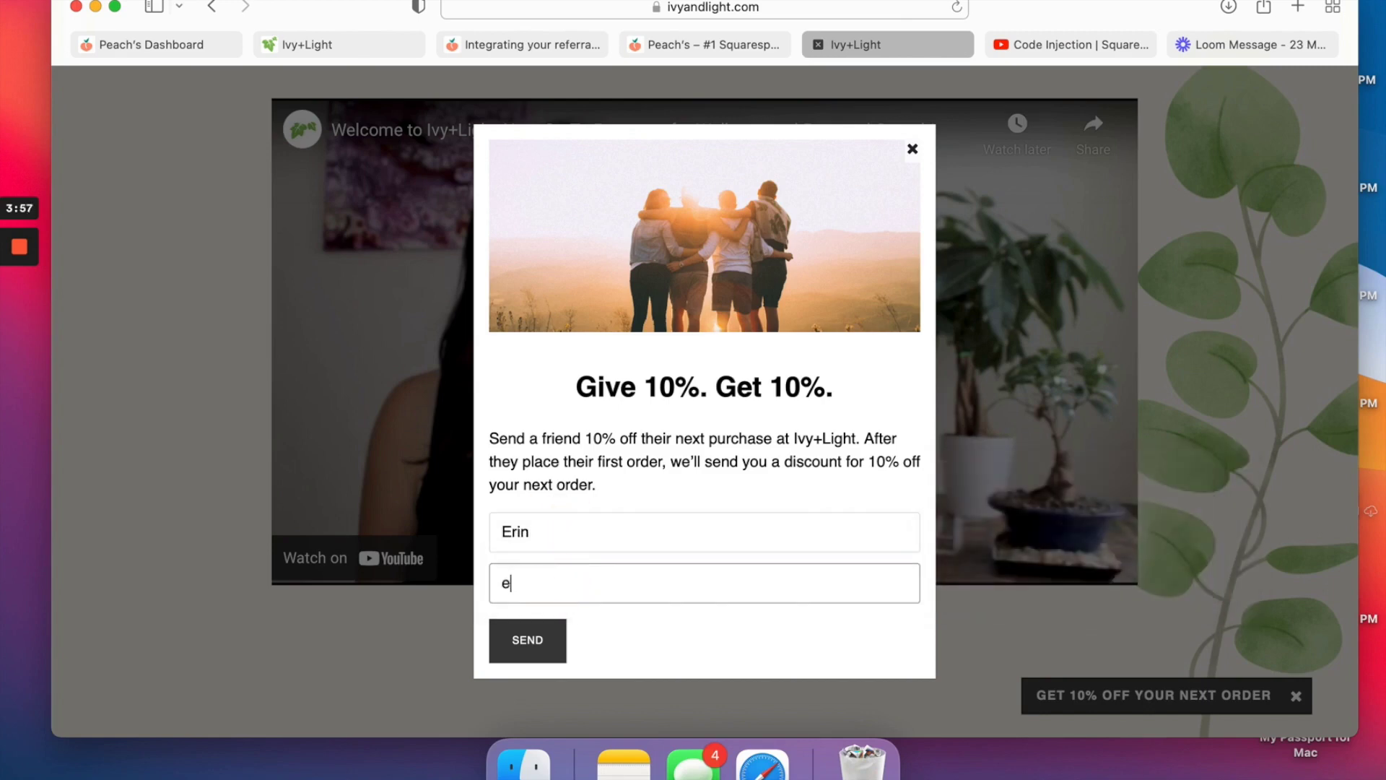
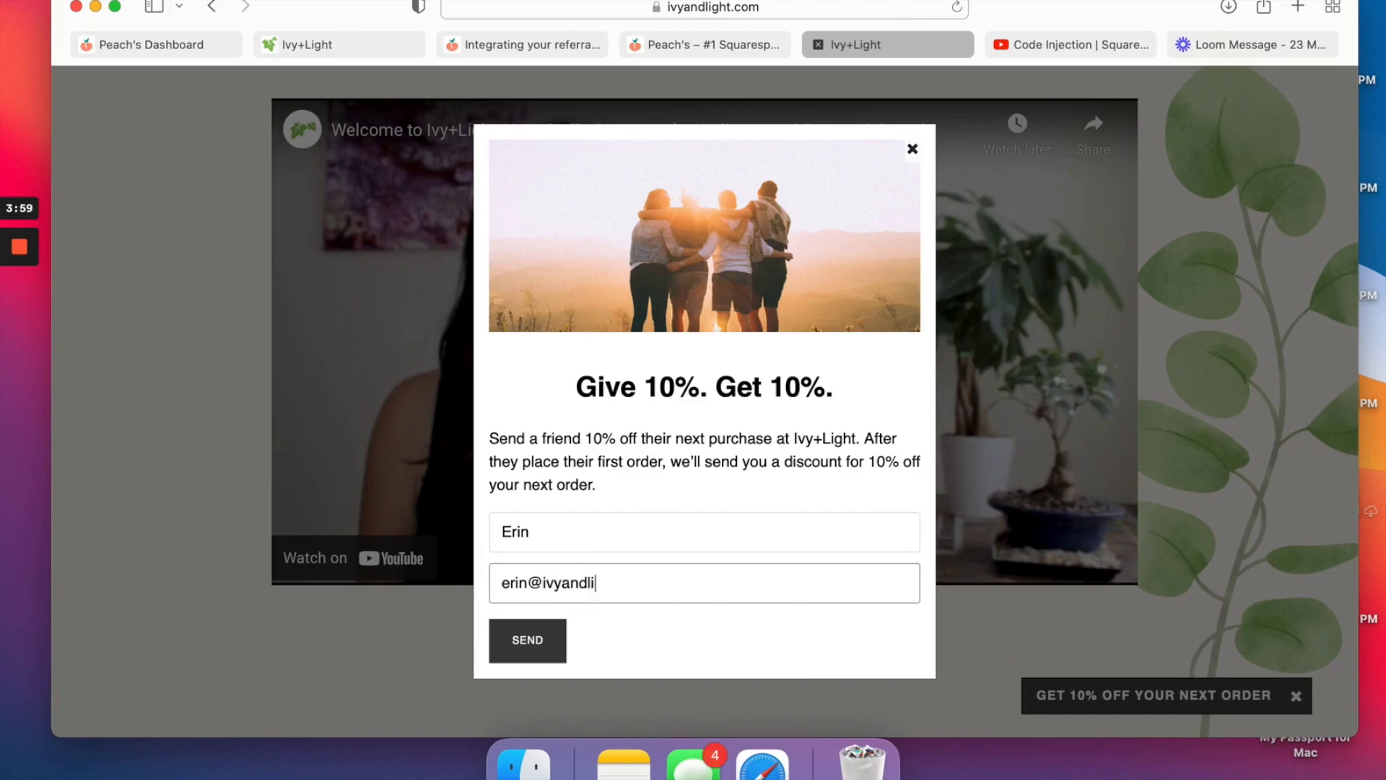
{"action": "left_click", "coordinate": [544, 643]}
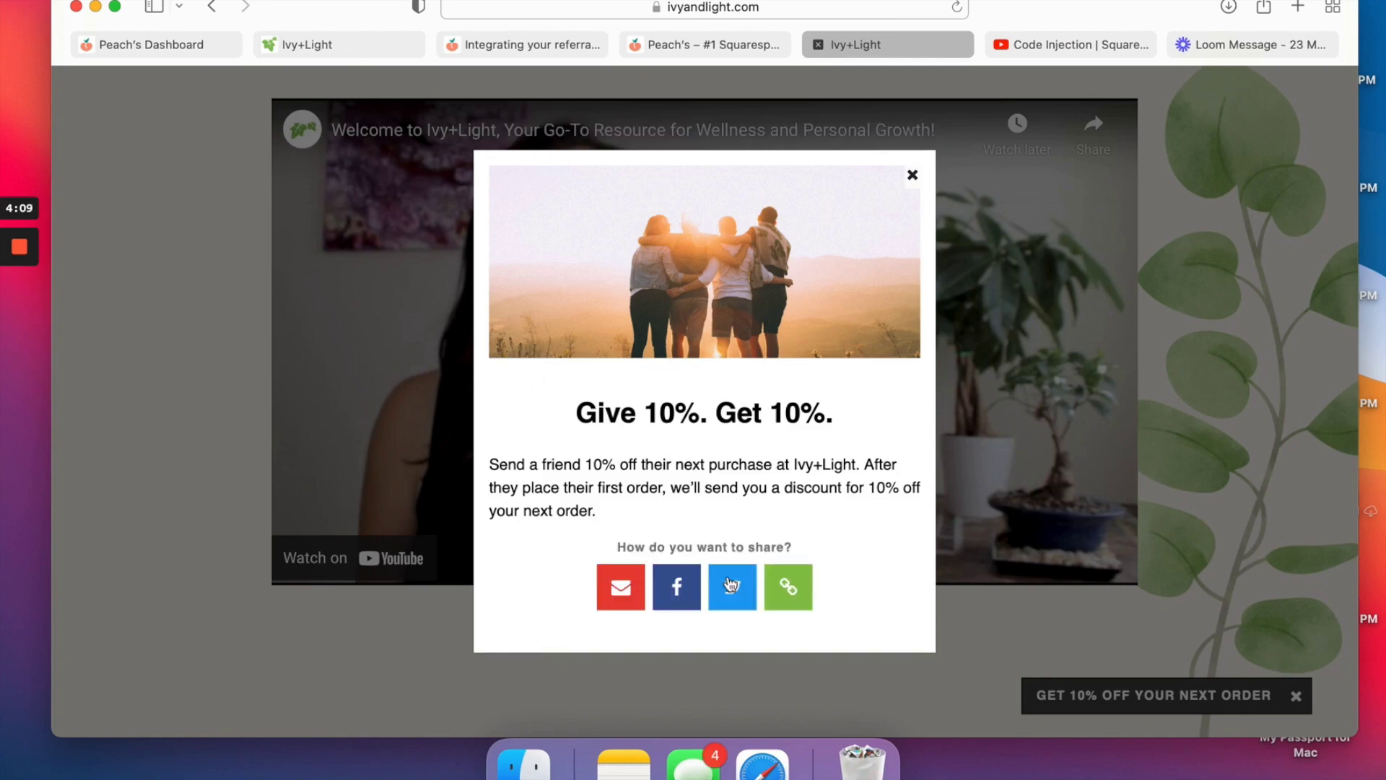
Copy the personal referral link and start sharing it with a friend by email.
{"action": "left_click", "coordinate": [797, 597]}
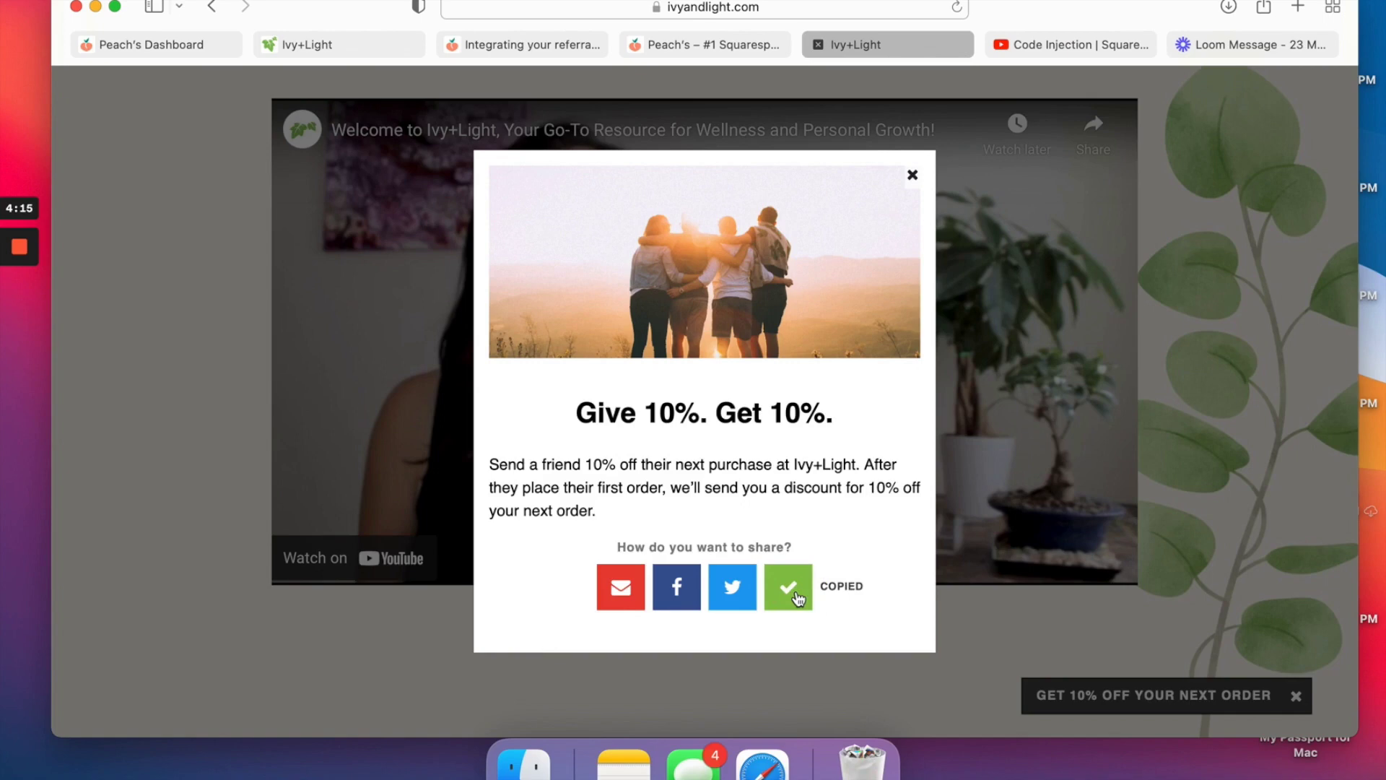
{"action": "left_click", "coordinate": [611, 598]}
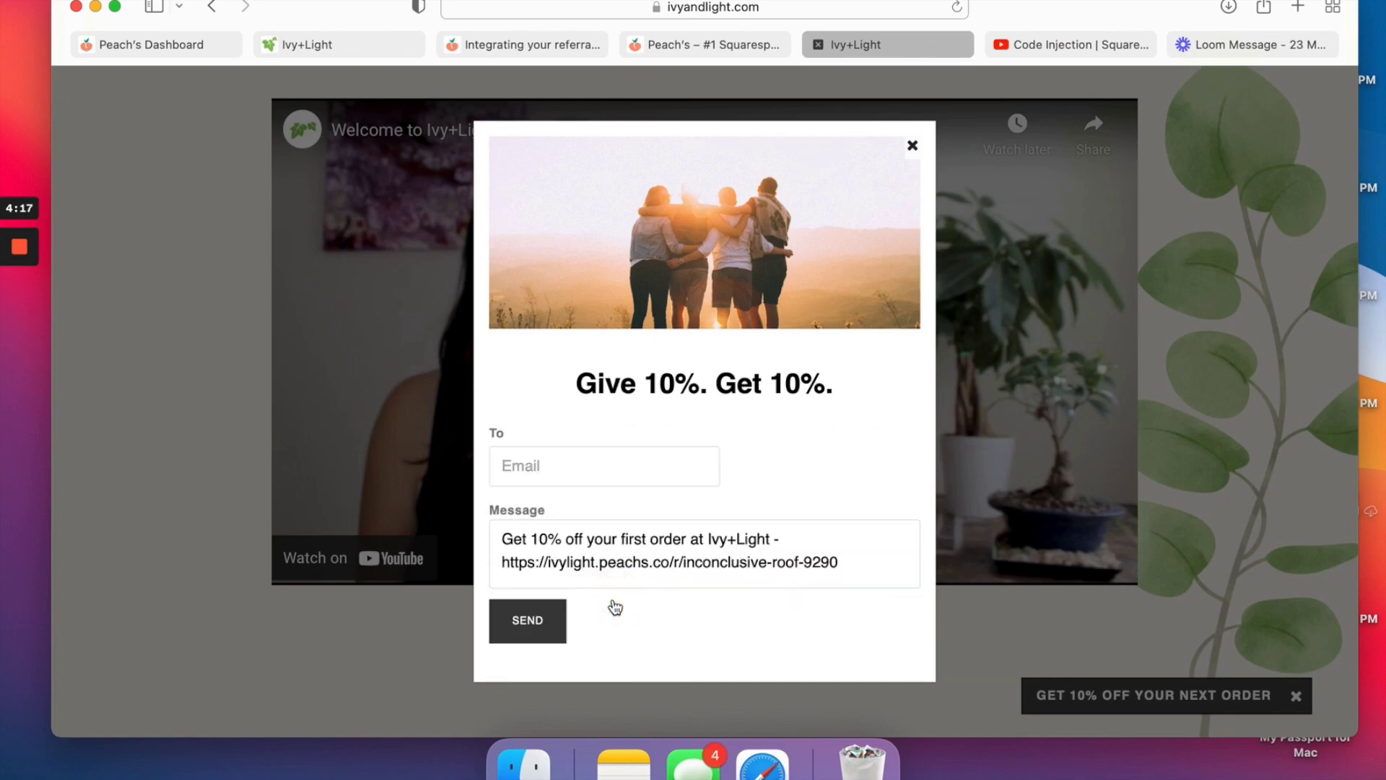
{"action": "left_click", "coordinate": [529, 458]}
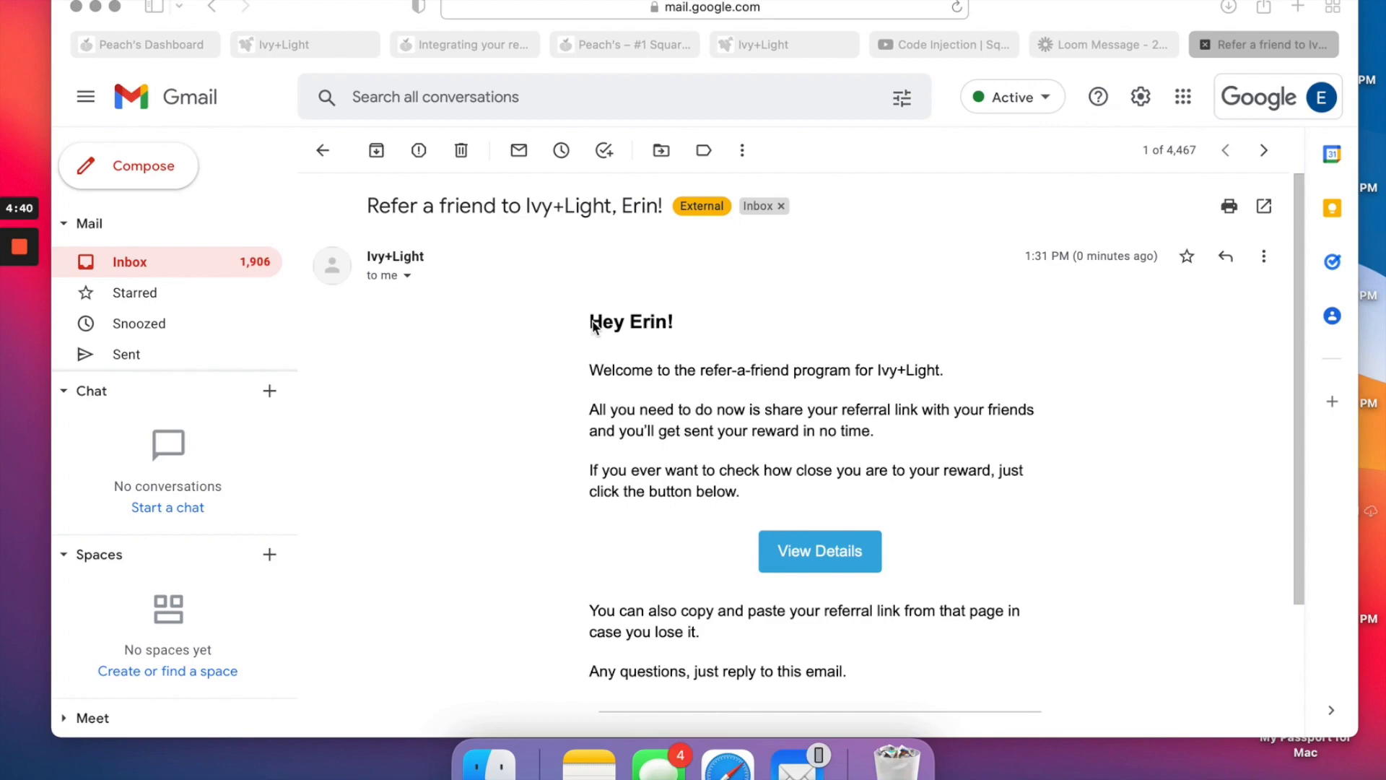
Read the Ivy+Light refer-a-friend email in Gmail and open its View Details referral page.
{"action": "left_click", "coordinate": [586, 308]}
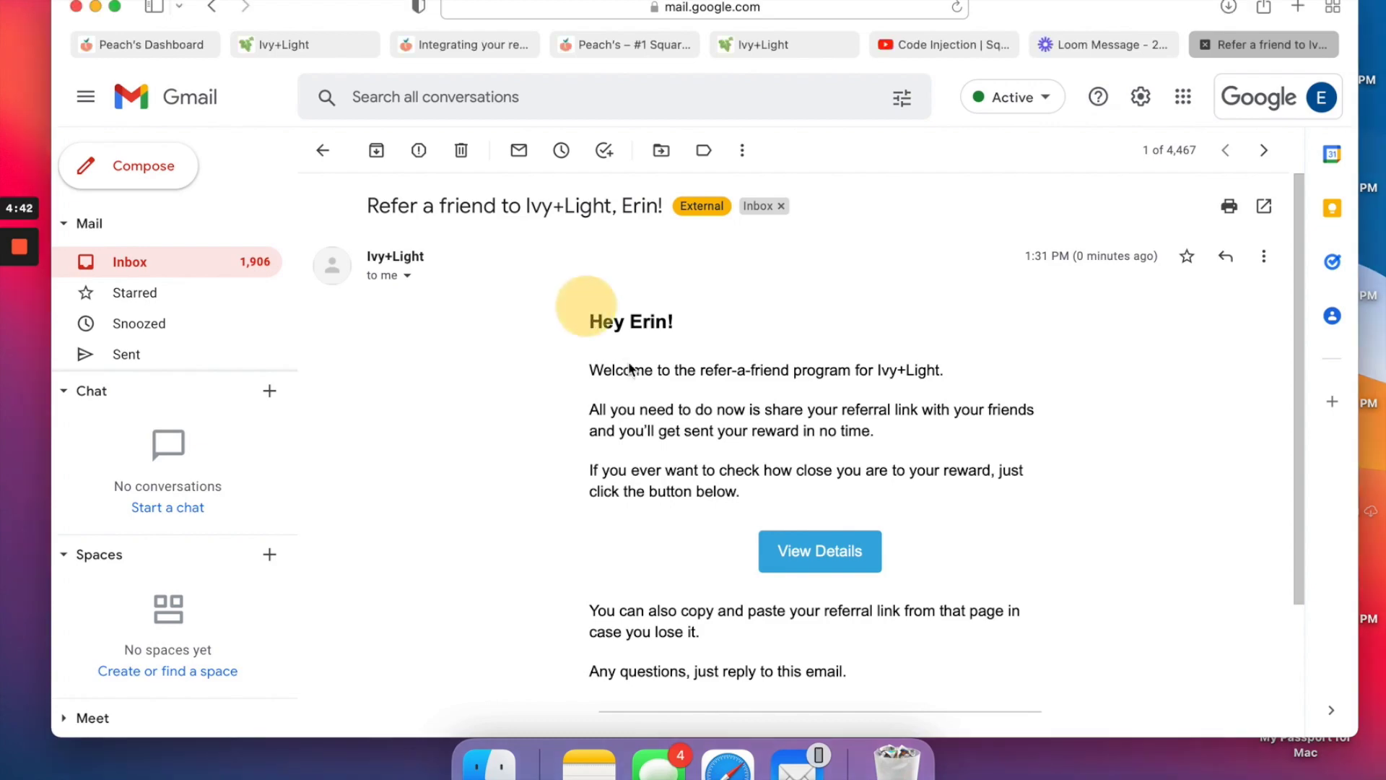
{"action": "left_click", "coordinate": [633, 417]}
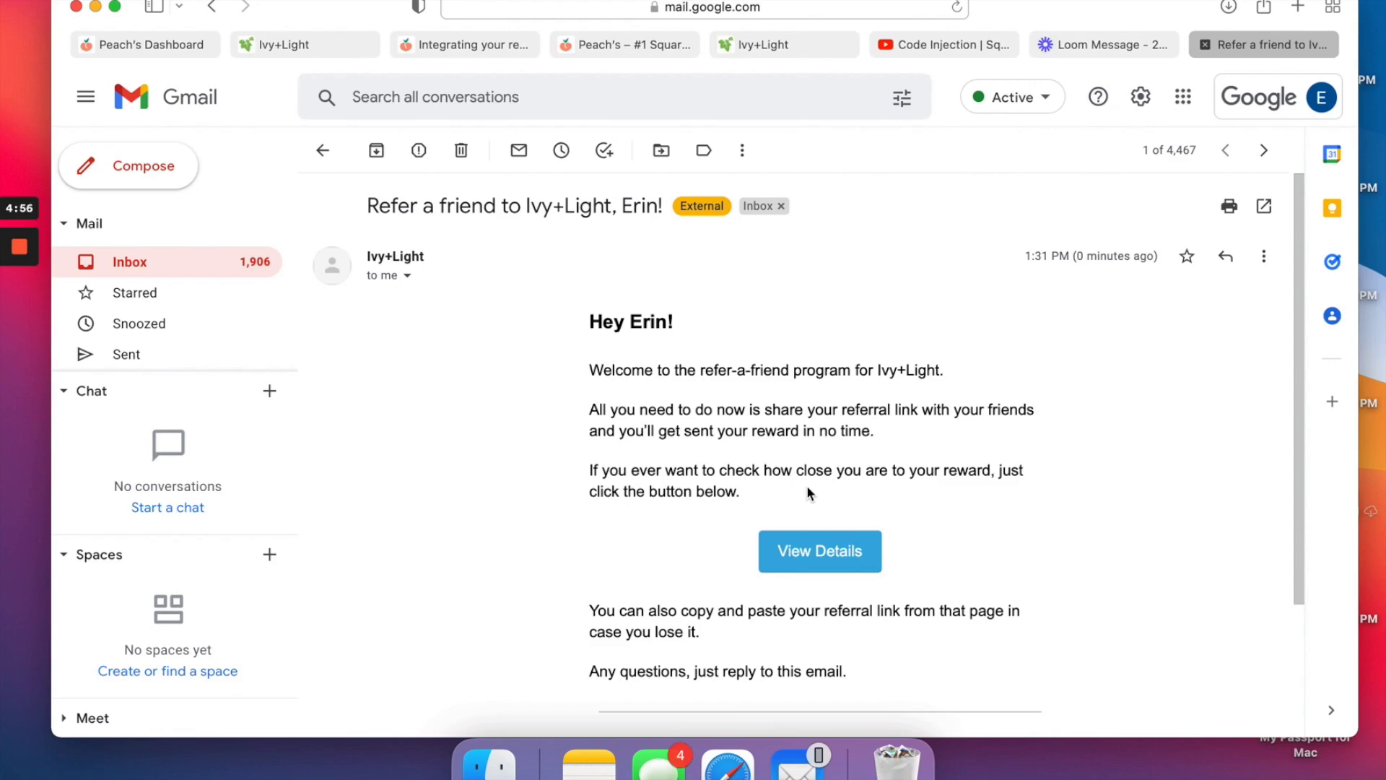
{"action": "scroll", "coordinate": [807, 488], "scroll_direction": "down", "scroll_amount": 3}
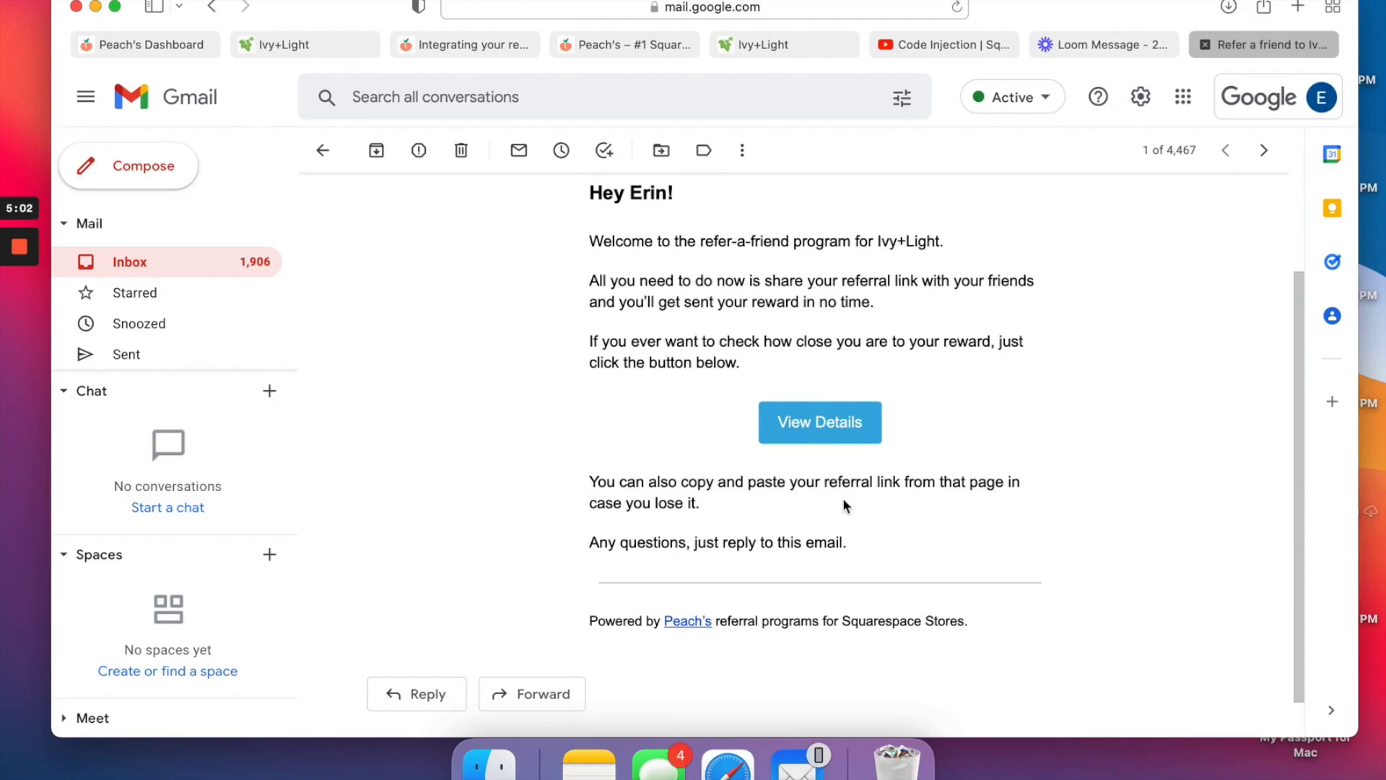
{"action": "left_click", "coordinate": [812, 422]}
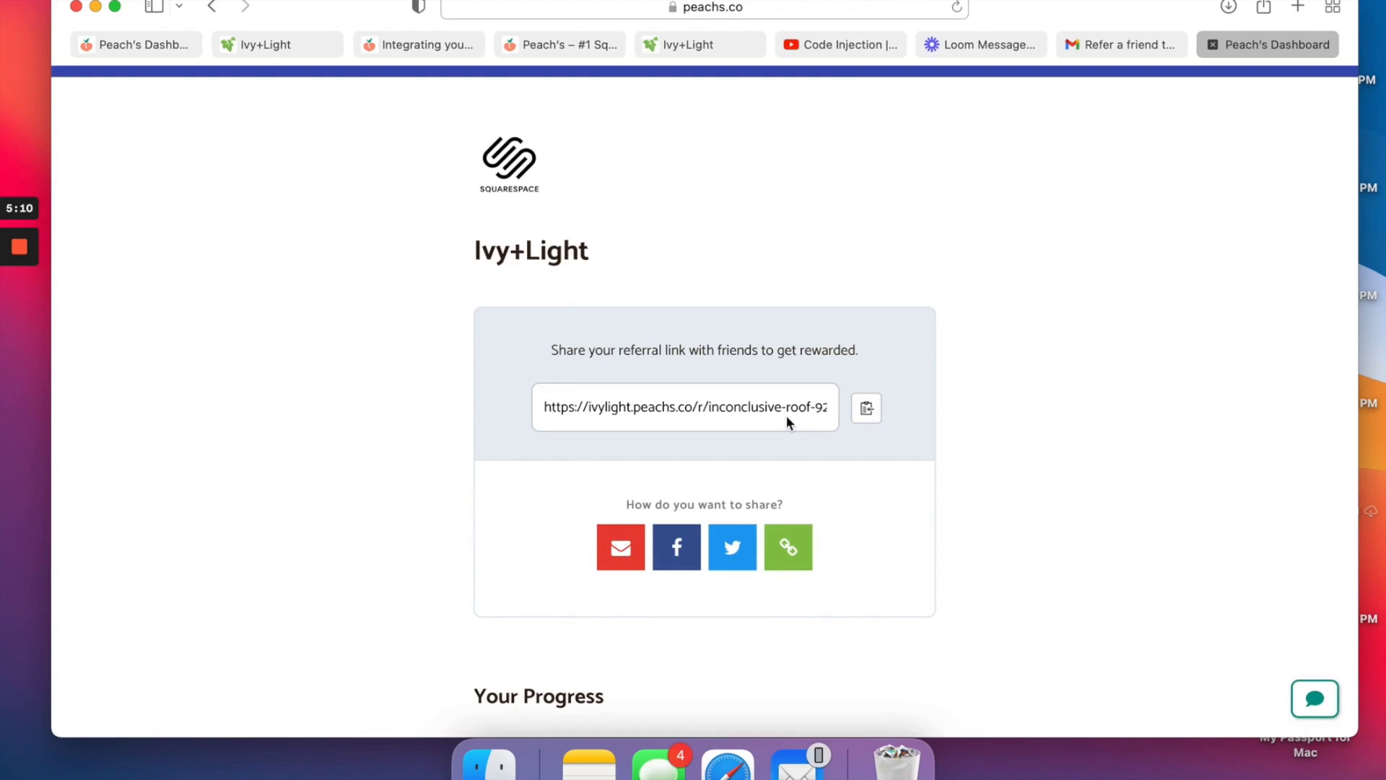
Review the referrer page, select the unique part of the referral link, then return to Peach's.
{"action": "scroll", "coordinate": [559, 248], "scroll_direction": "down", "scroll_amount": 5}
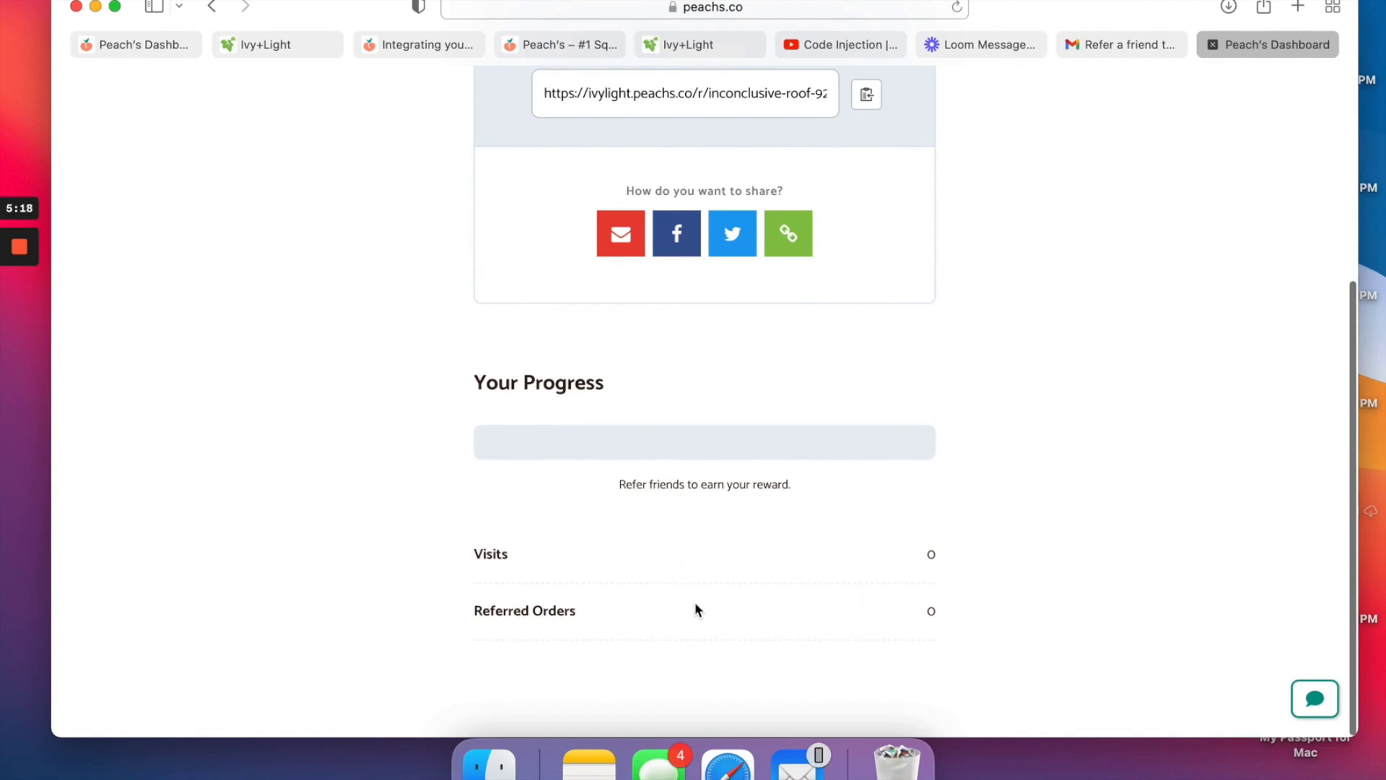
{"action": "scroll", "coordinate": [696, 606], "scroll_direction": "up", "scroll_amount": 5}
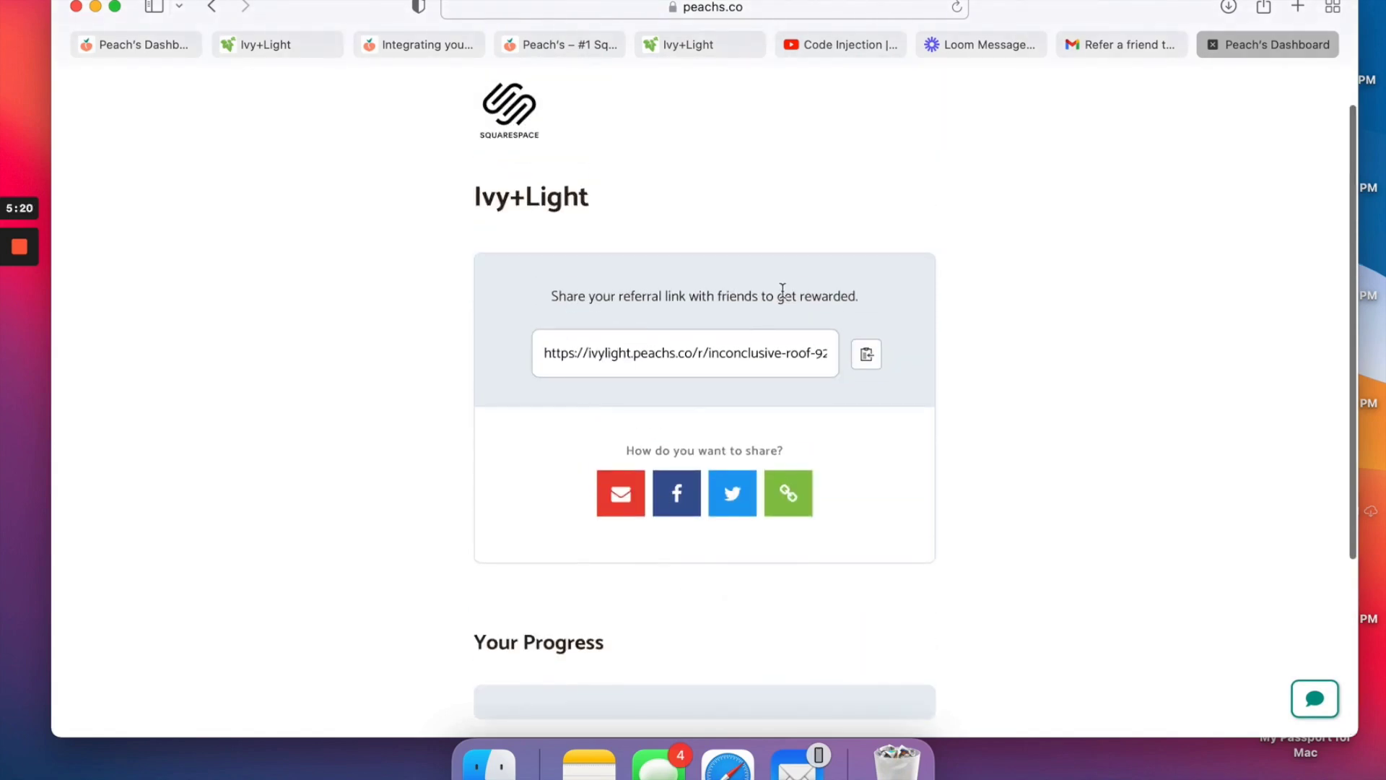
{"action": "left_click_drag", "start_coordinate": [709, 353], "coordinate": [800, 353]}
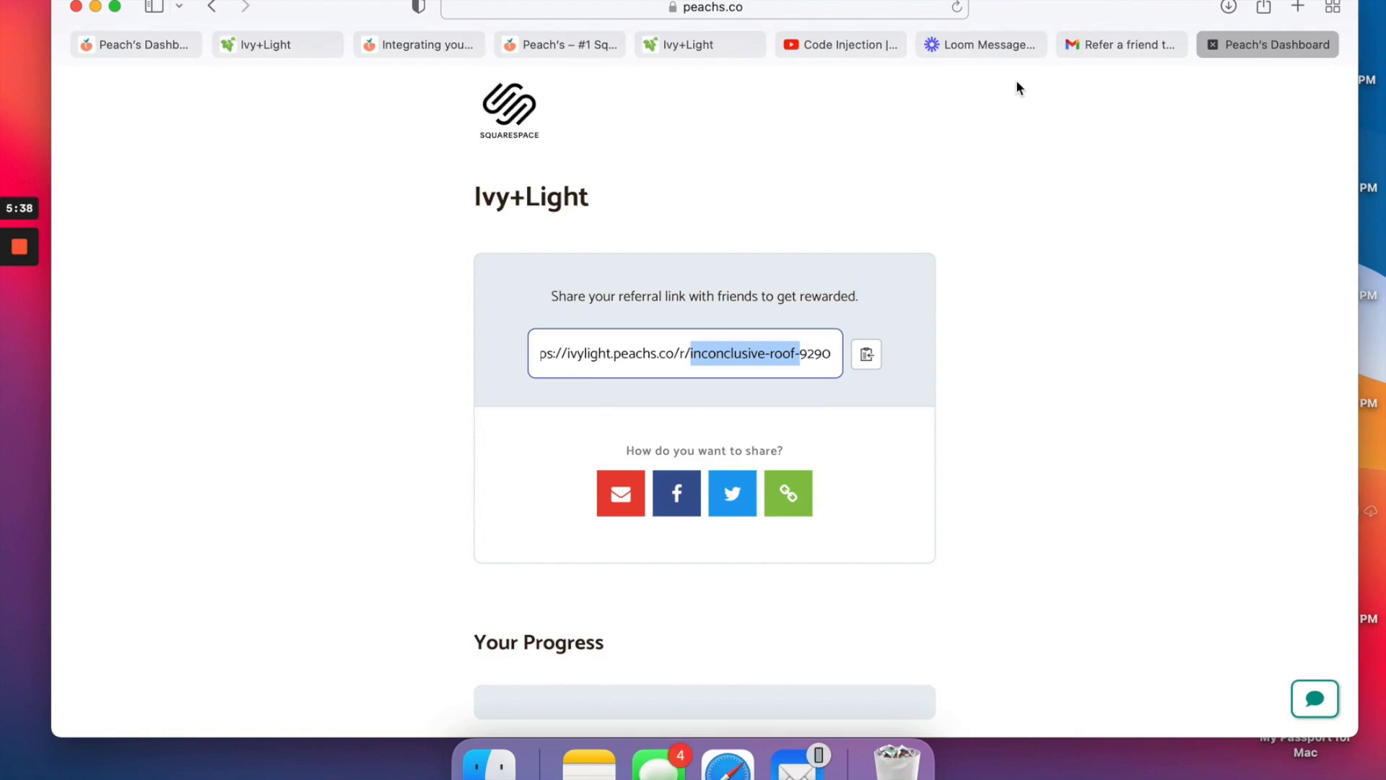
{"action": "left_click", "coordinate": [1147, 45]}
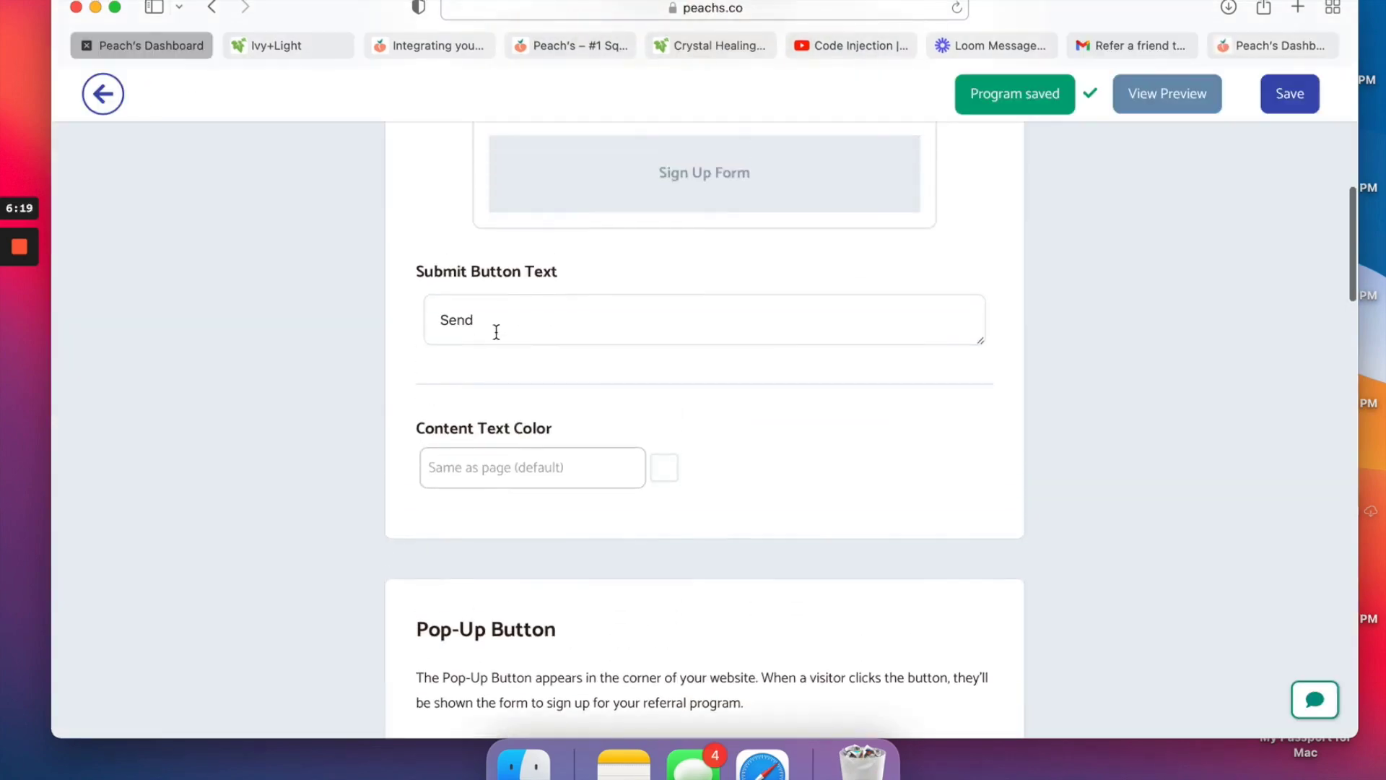
Replace the Send button text with 'Get my Referral Link' and save the program.
{"action": "scroll", "coordinate": [497, 330], "scroll_direction": "up", "scroll_amount": 4}
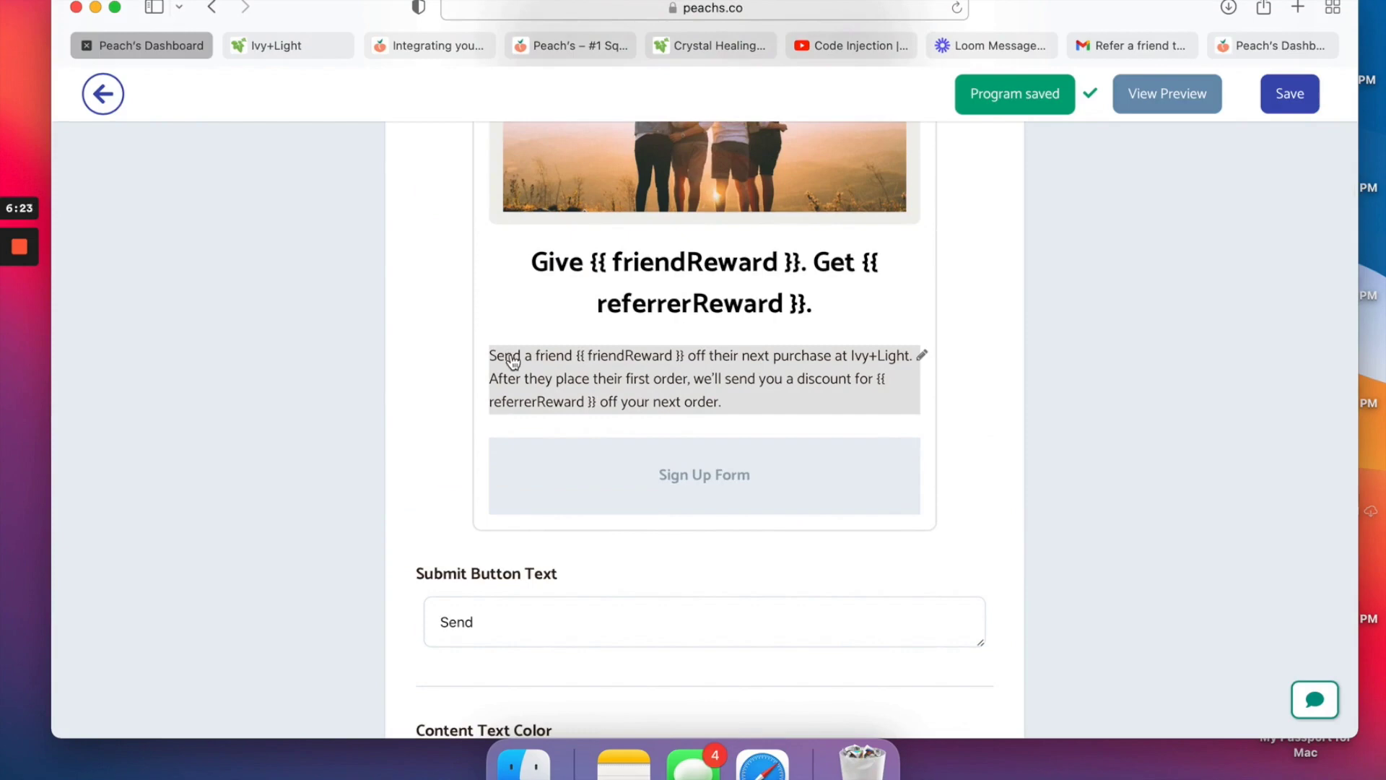
{"action": "double_click", "coordinate": [463, 622]}
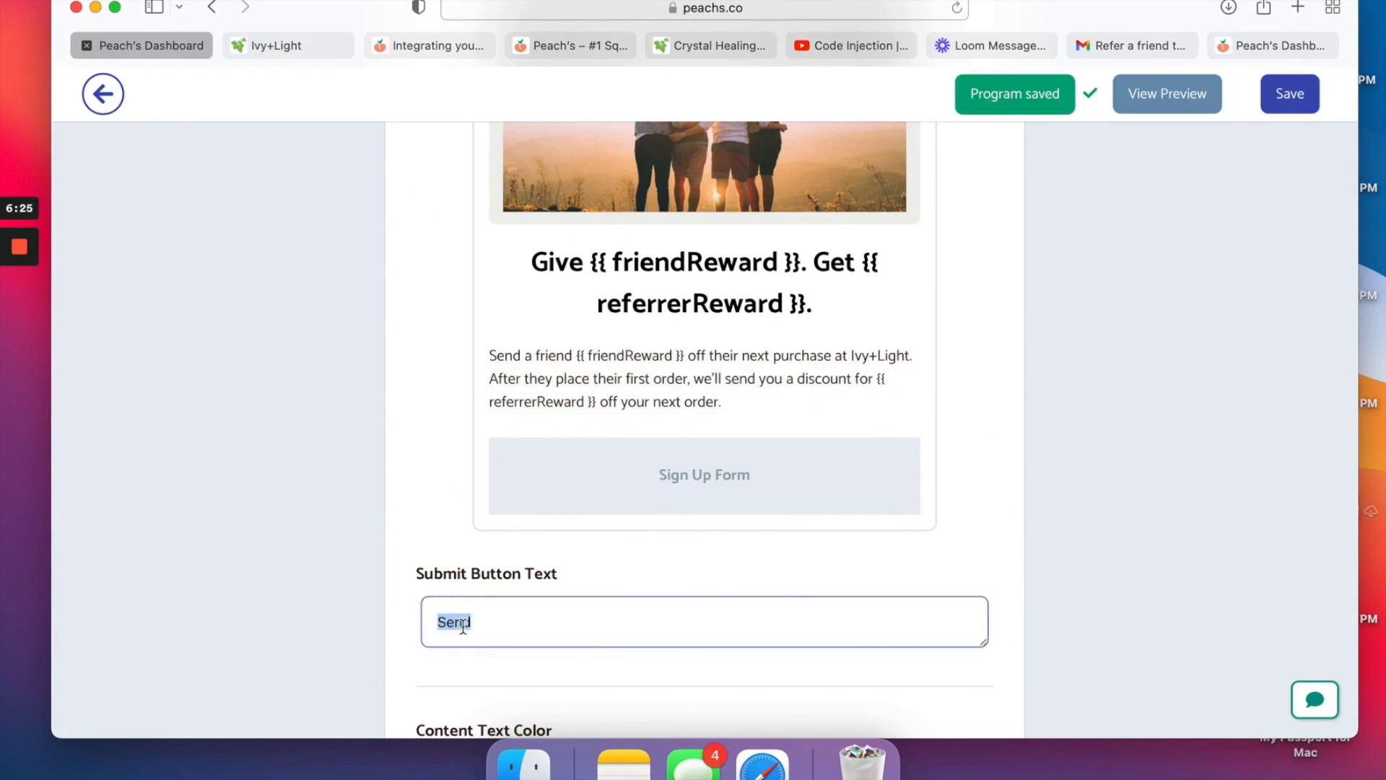
{"action": "type", "text": "Get my referral "}
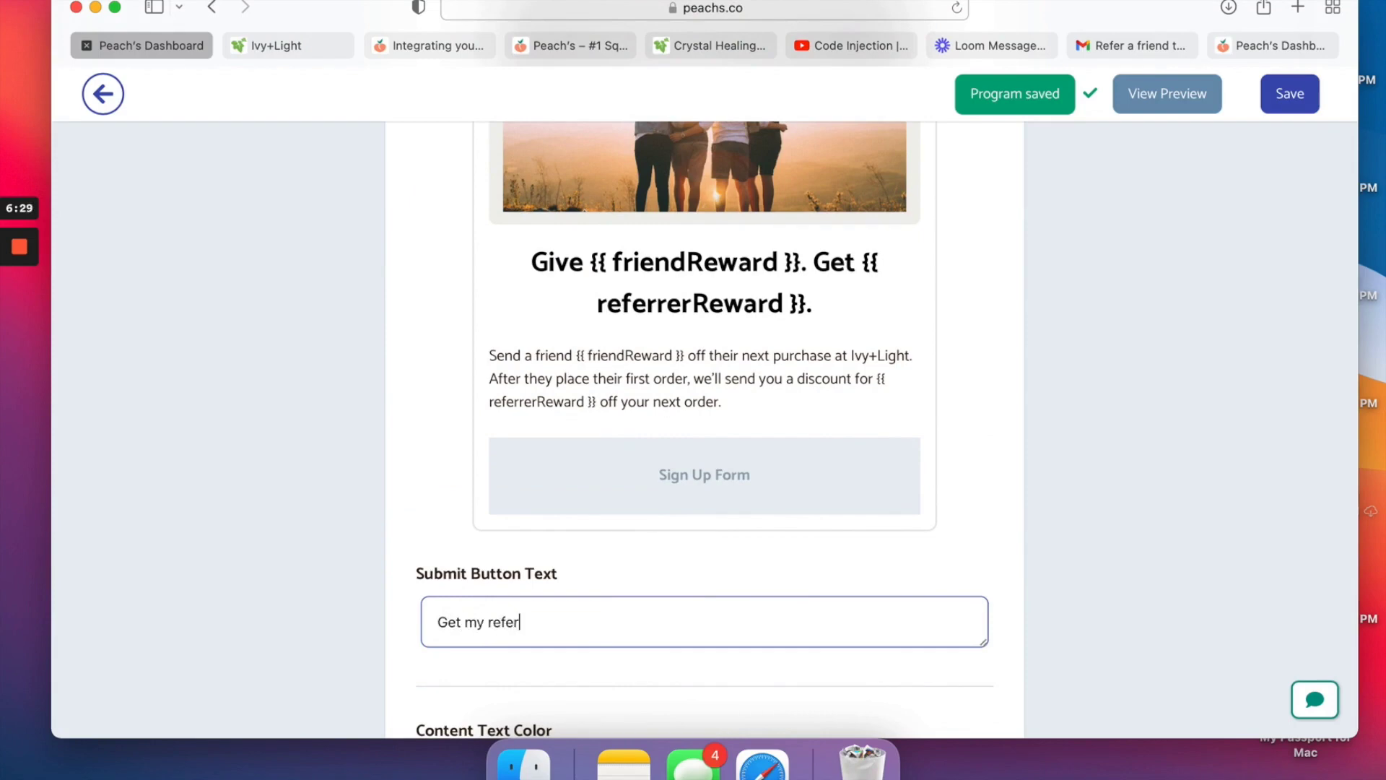
{"action": "type", "text": "link"}
{"action": "type", "text": "R"}
{"action": "left_click", "coordinate": [548, 620]}
{"action": "key", "text": "BackSpace"}
{"action": "type", "text": "Link"}
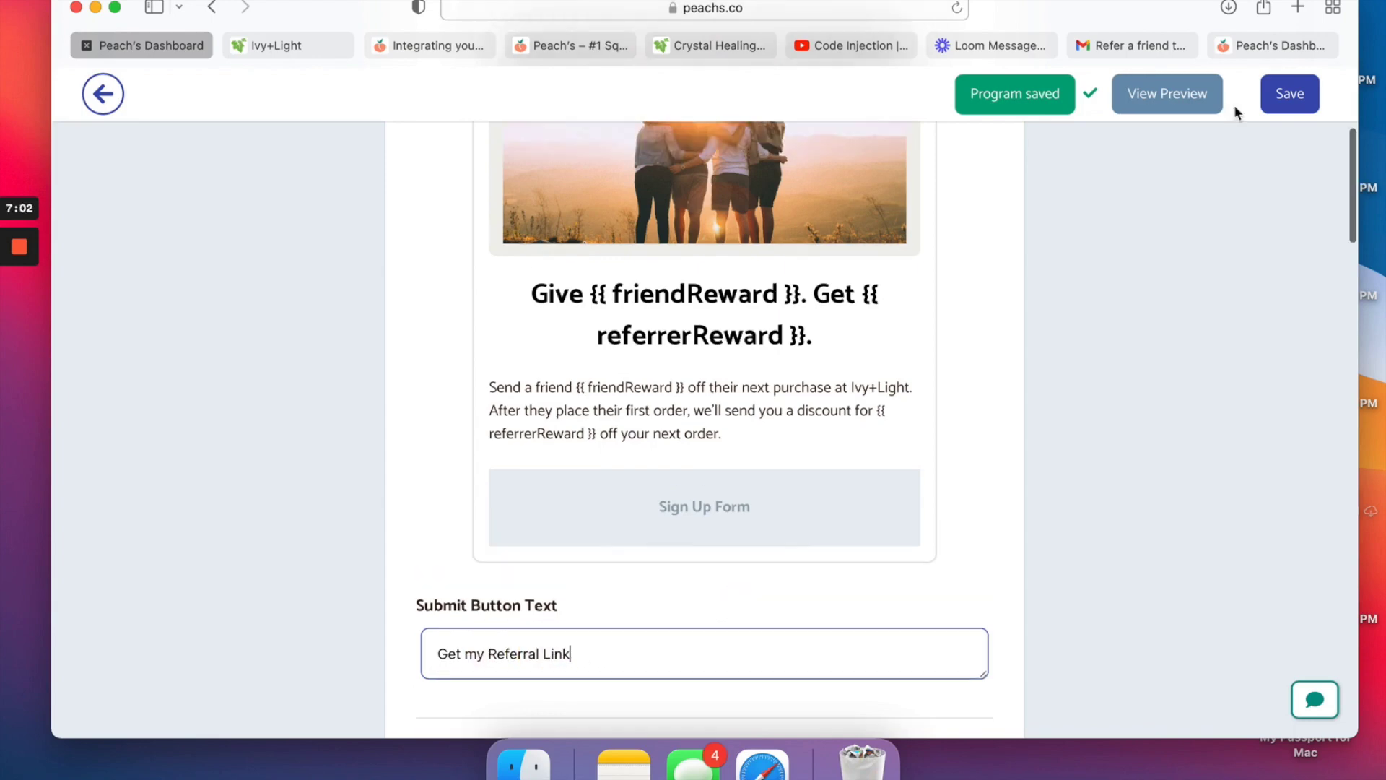
{"action": "left_click", "coordinate": [1282, 93]}
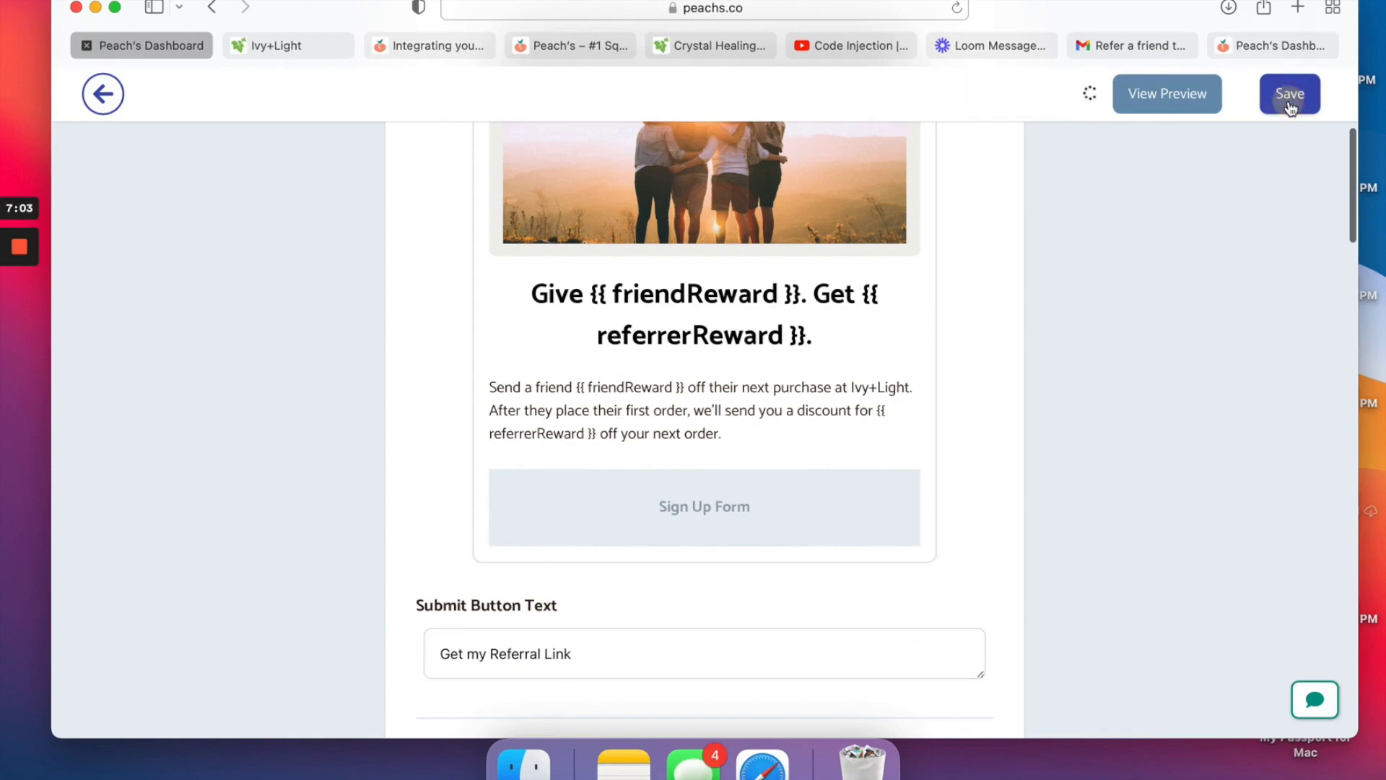
{"action": "left_click", "coordinate": [1185, 99]}
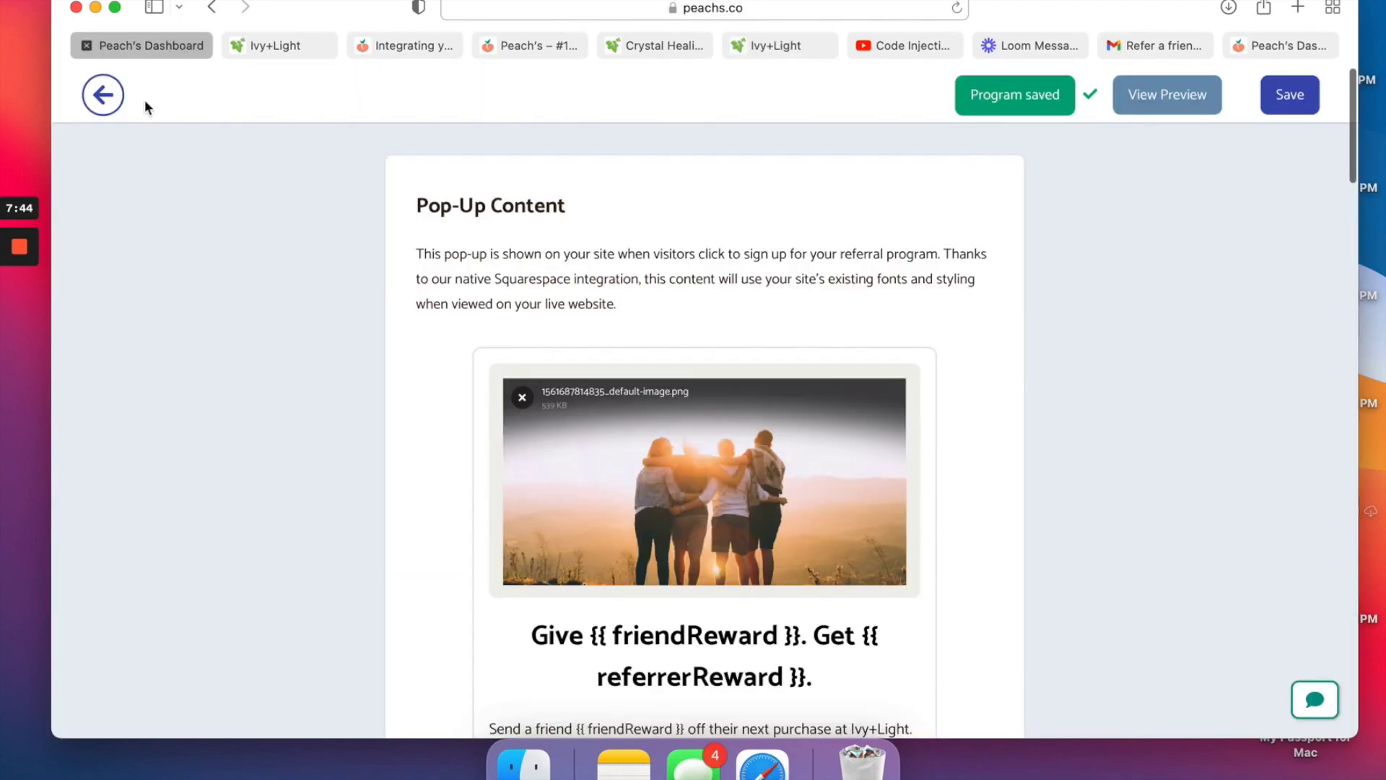
Review the Referrer Welcome Email template, then return to Email Templates on the Customization page.
{"action": "left_click", "coordinate": [102, 96]}
{"action": "scroll", "coordinate": [515, 634], "scroll_direction": "down", "scroll_amount": 5}
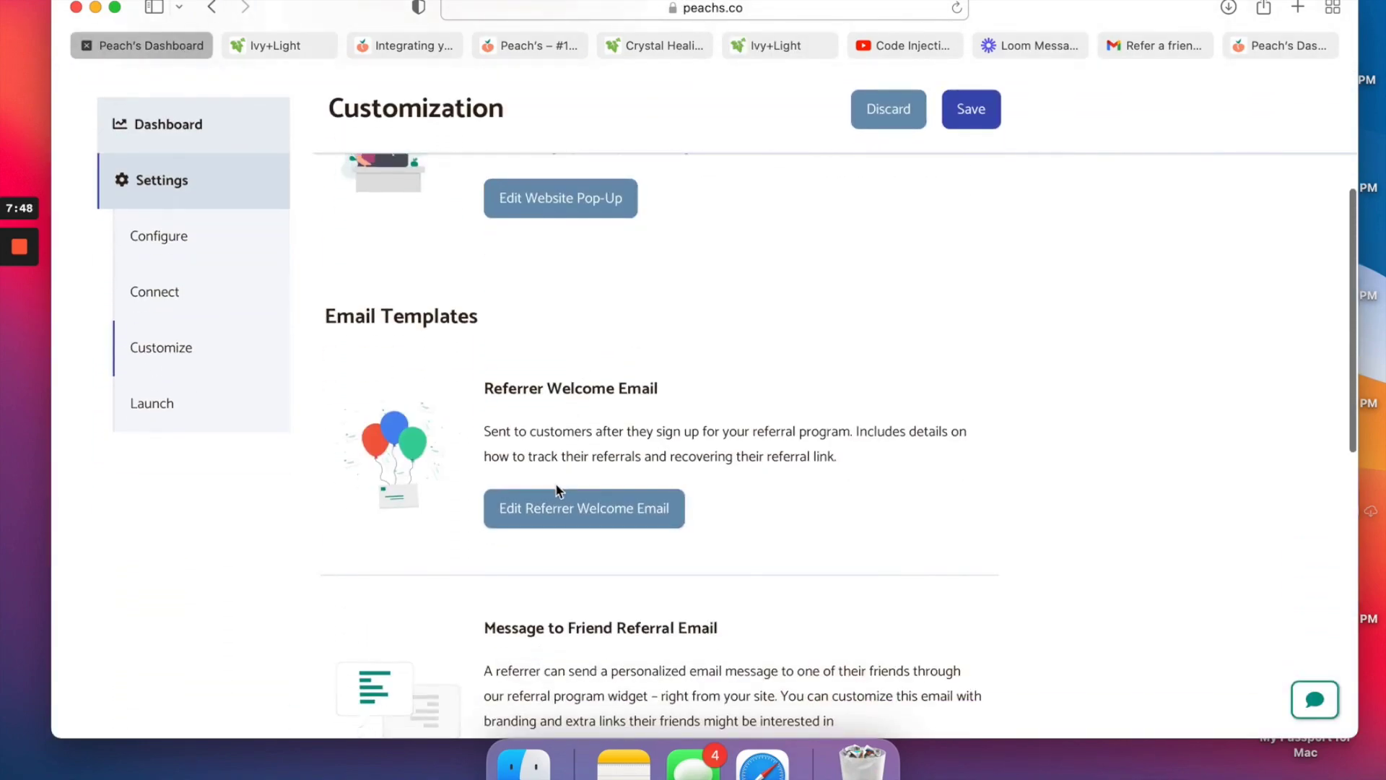
{"action": "left_click", "coordinate": [559, 514]}
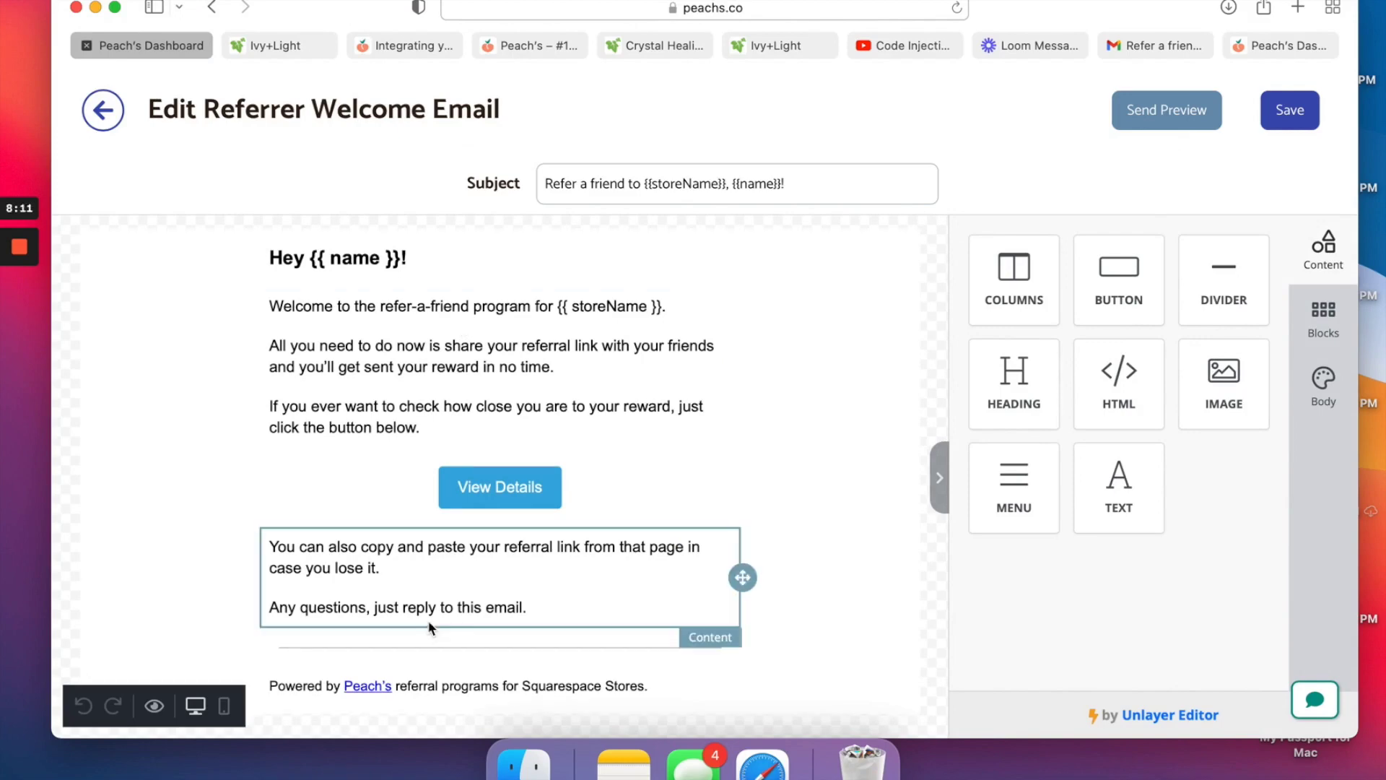
{"action": "scroll", "coordinate": [430, 627], "scroll_direction": "down", "scroll_amount": 1}
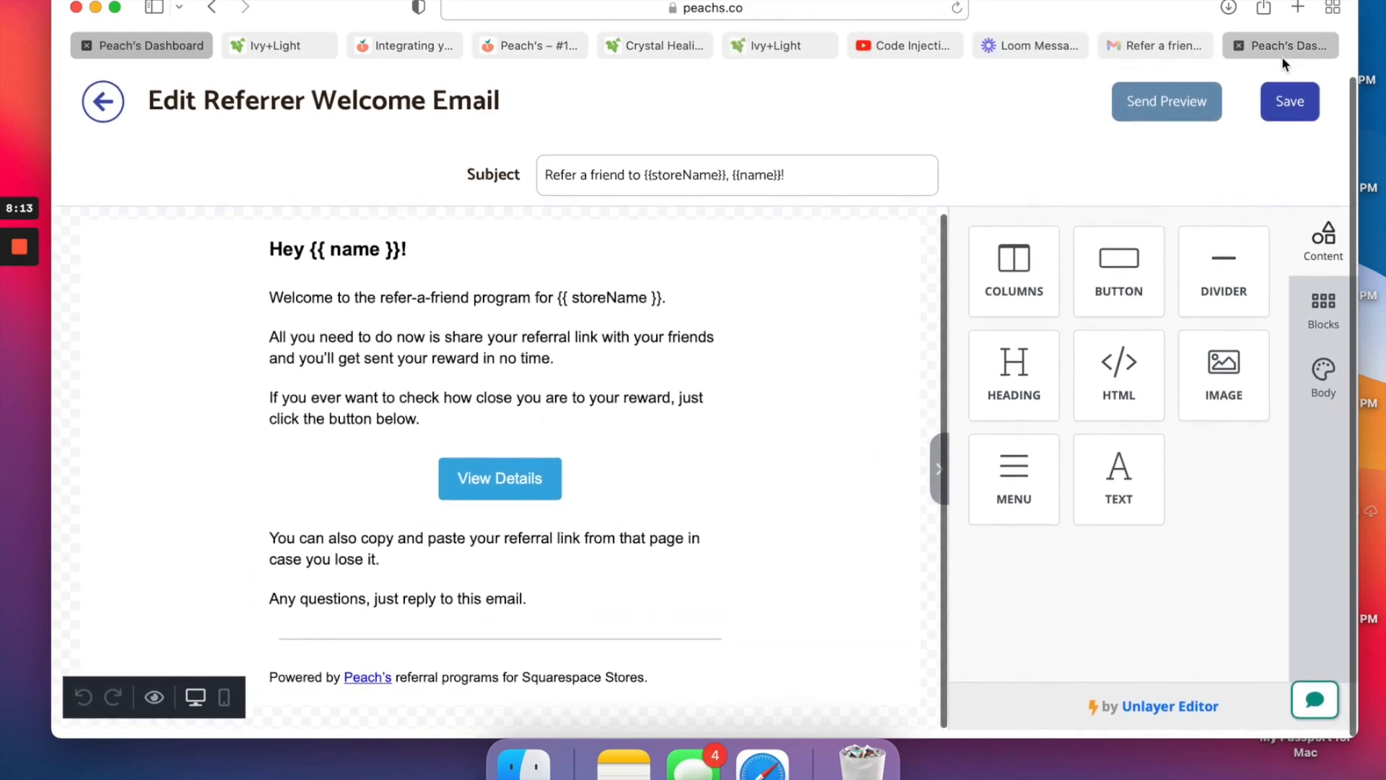
{"action": "left_click", "coordinate": [119, 115]}
{"action": "scroll", "coordinate": [368, 412], "scroll_direction": "down", "scroll_amount": 5}
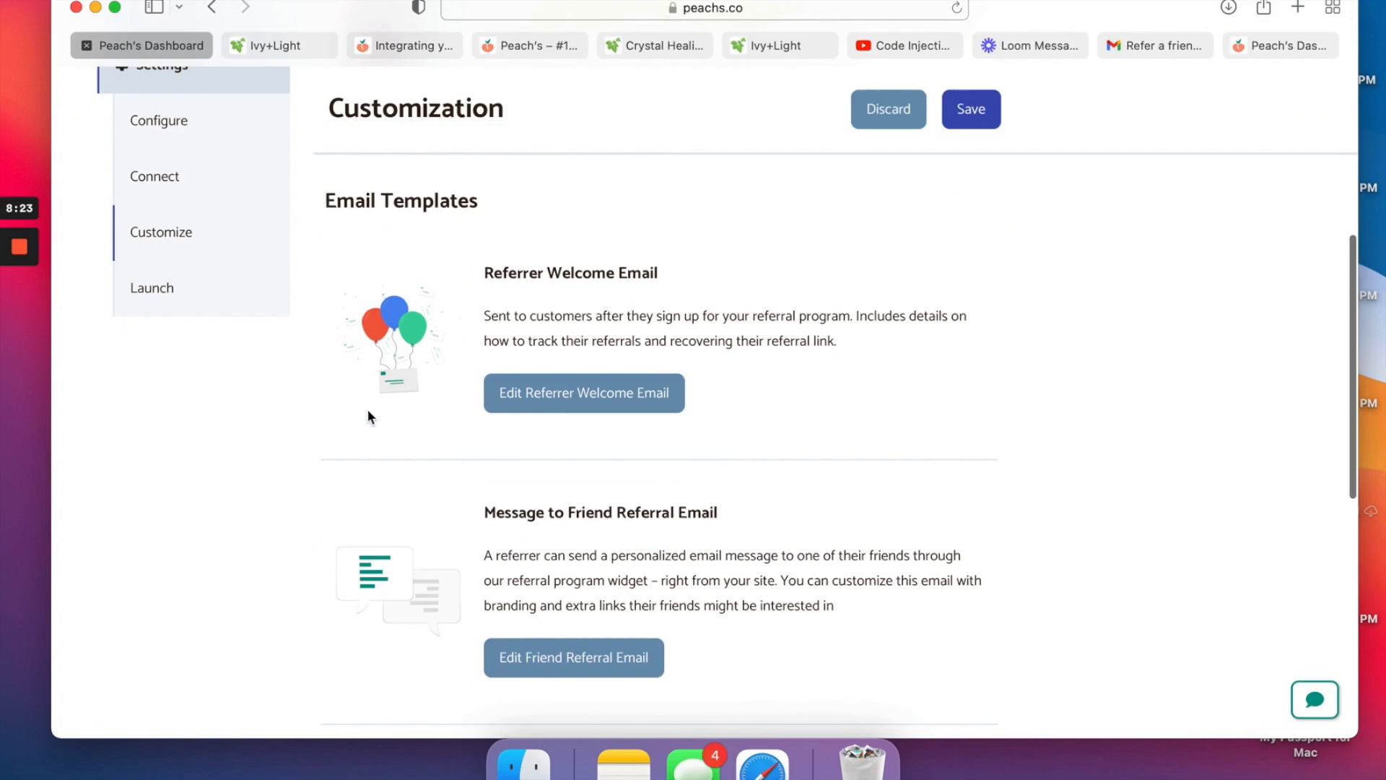
Send a test preview of the Friend Referral Email and open it in the Gmail inbox.
{"action": "scroll", "coordinate": [369, 412], "scroll_direction": "down", "scroll_amount": 2}
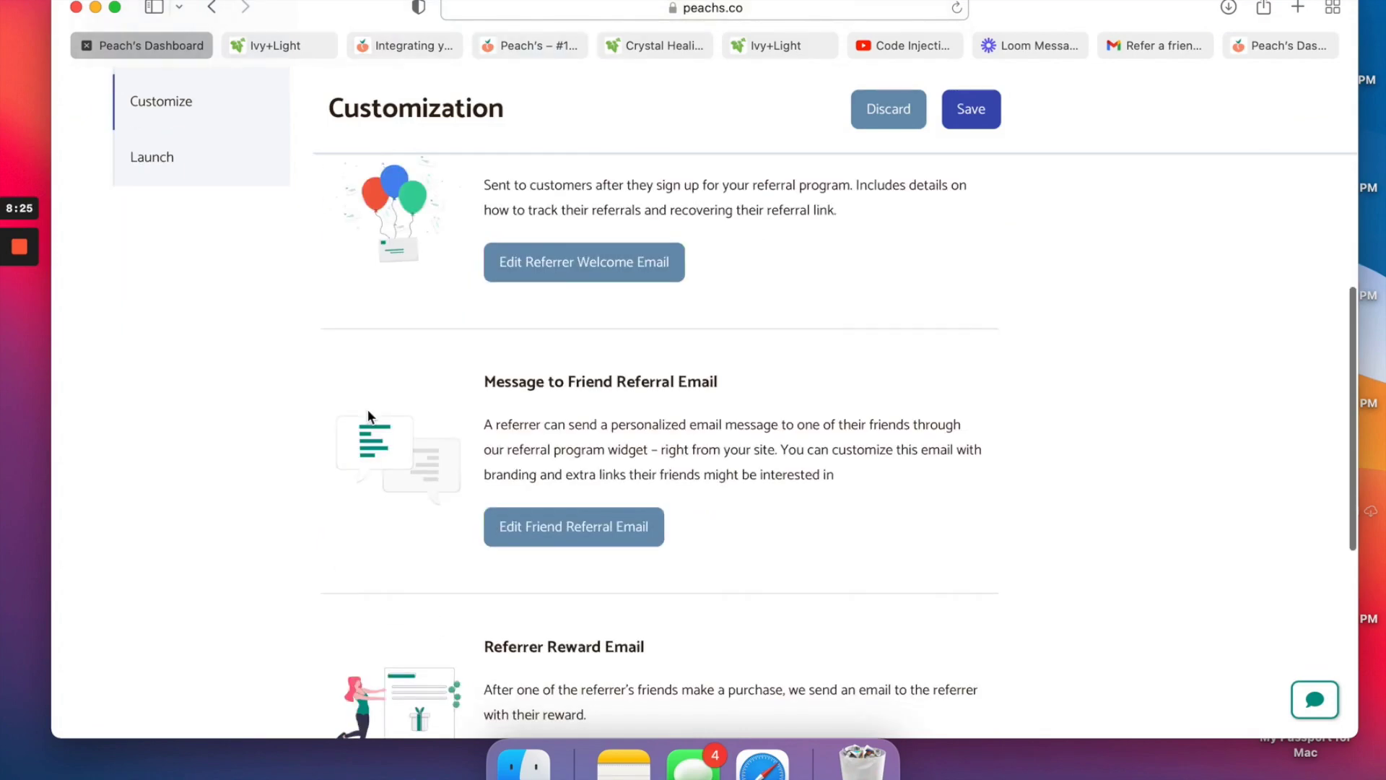
{"action": "scroll", "coordinate": [505, 289], "scroll_direction": "up", "scroll_amount": 3}
{"action": "scroll", "coordinate": [498, 296], "scroll_direction": "down", "scroll_amount": 3}
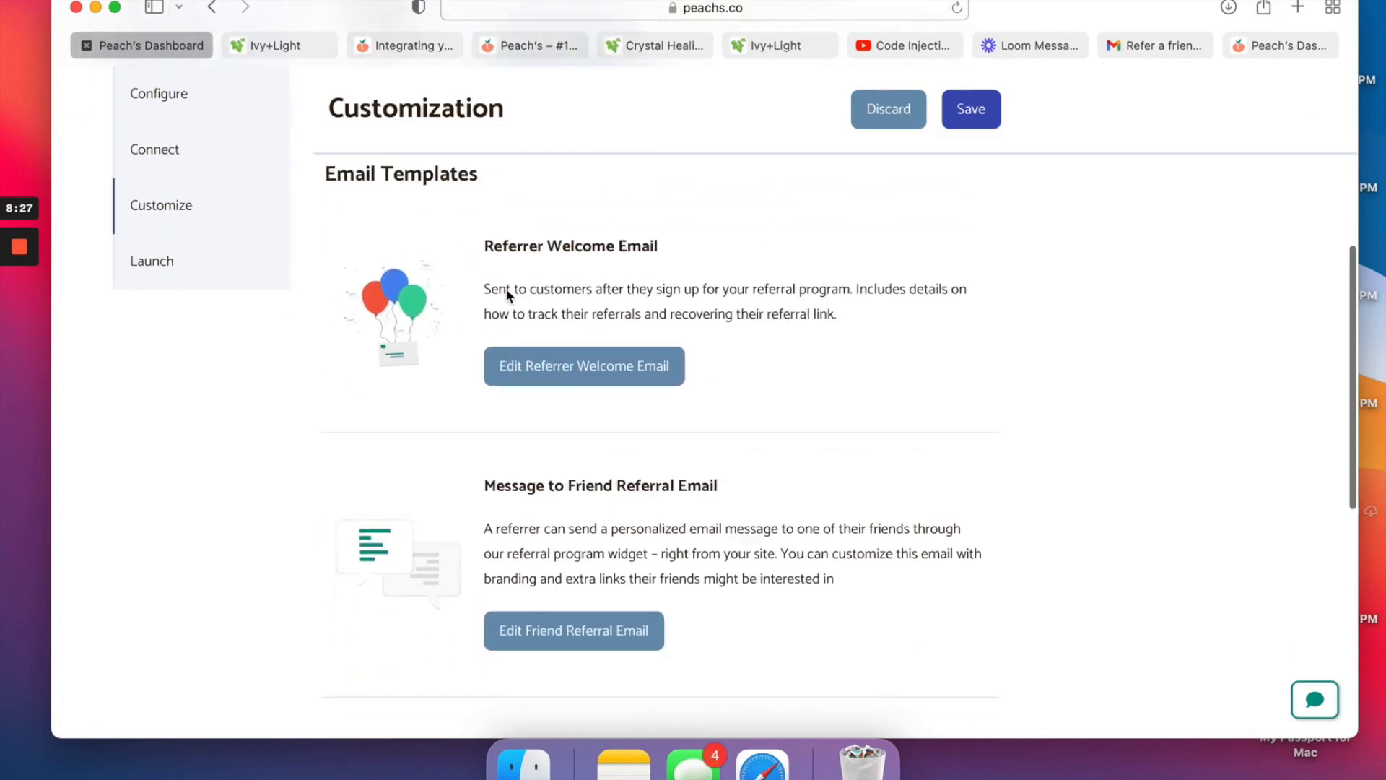
{"action": "left_click", "coordinate": [534, 504]}
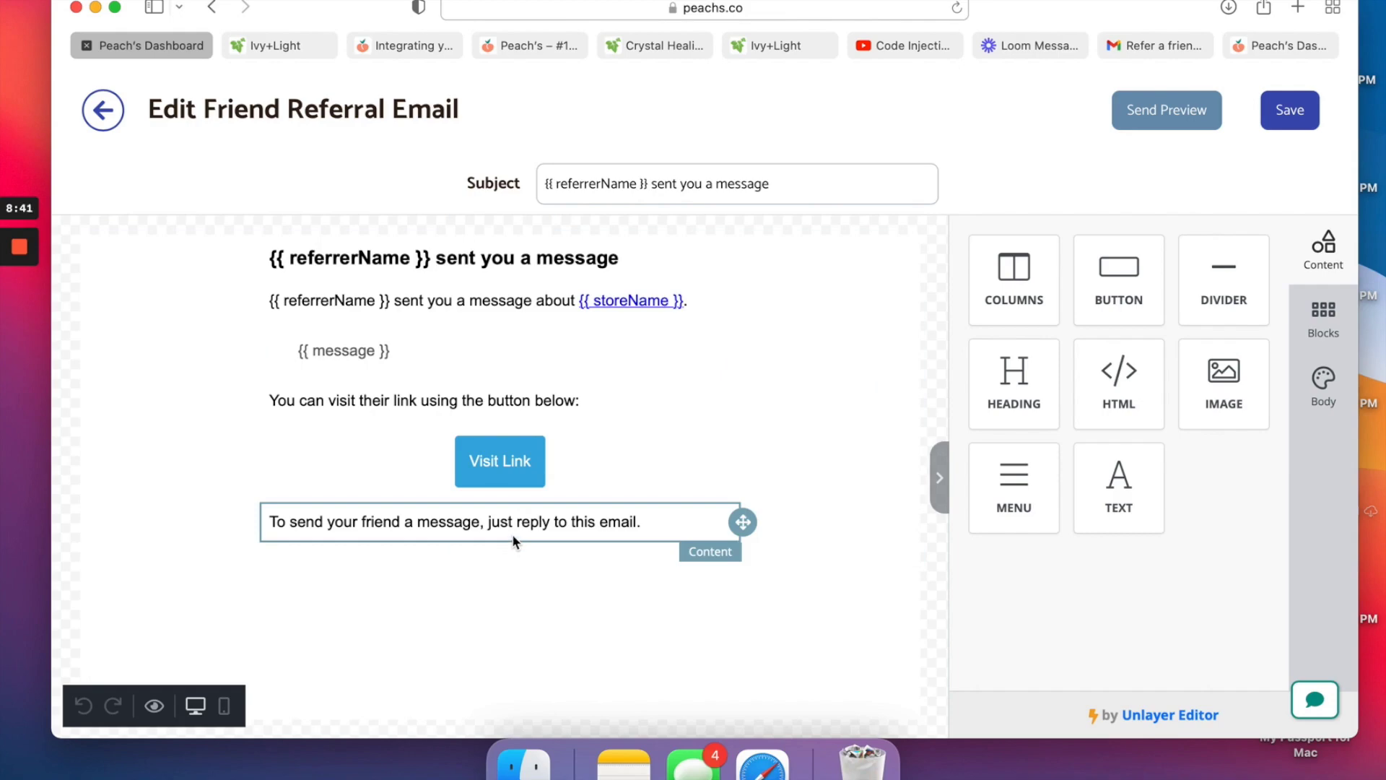
{"action": "left_click", "coordinate": [1173, 129]}
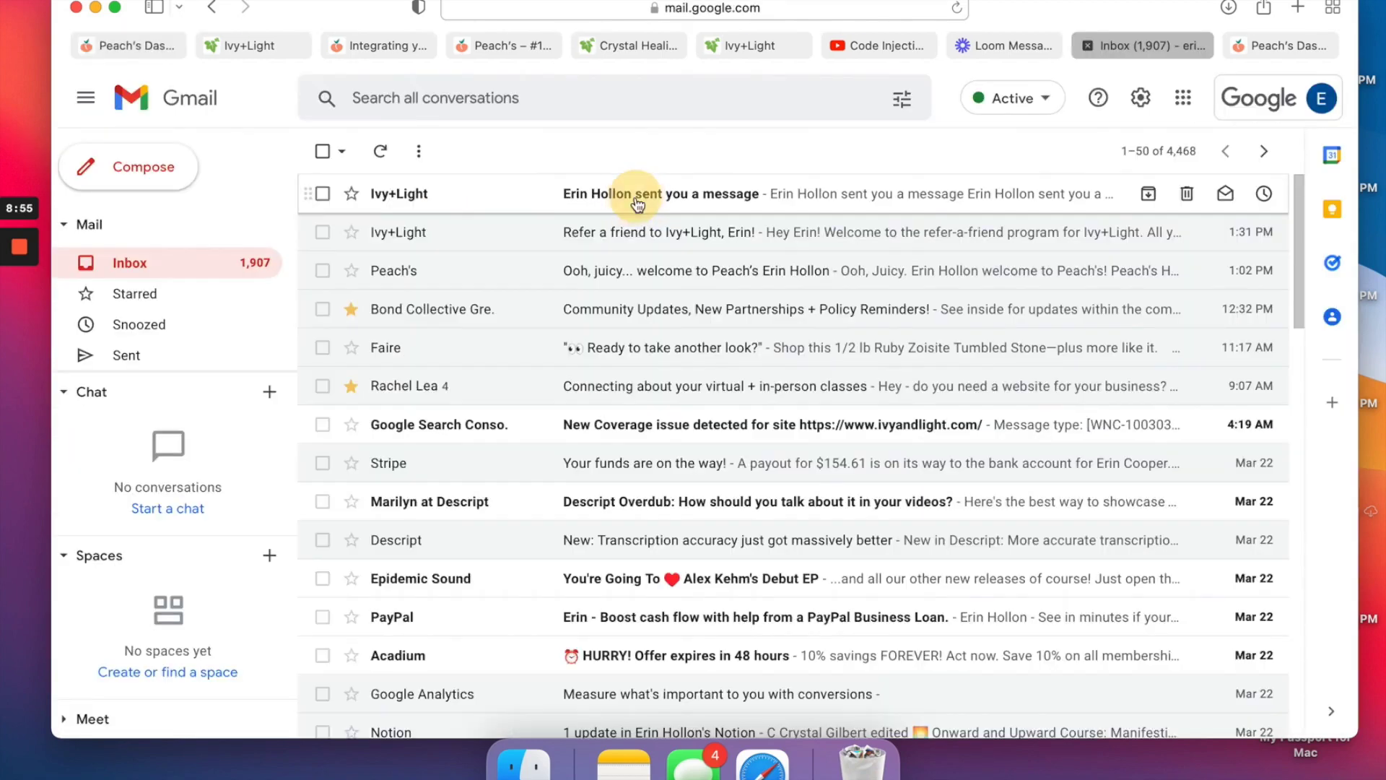
{"action": "left_click", "coordinate": [637, 205]}
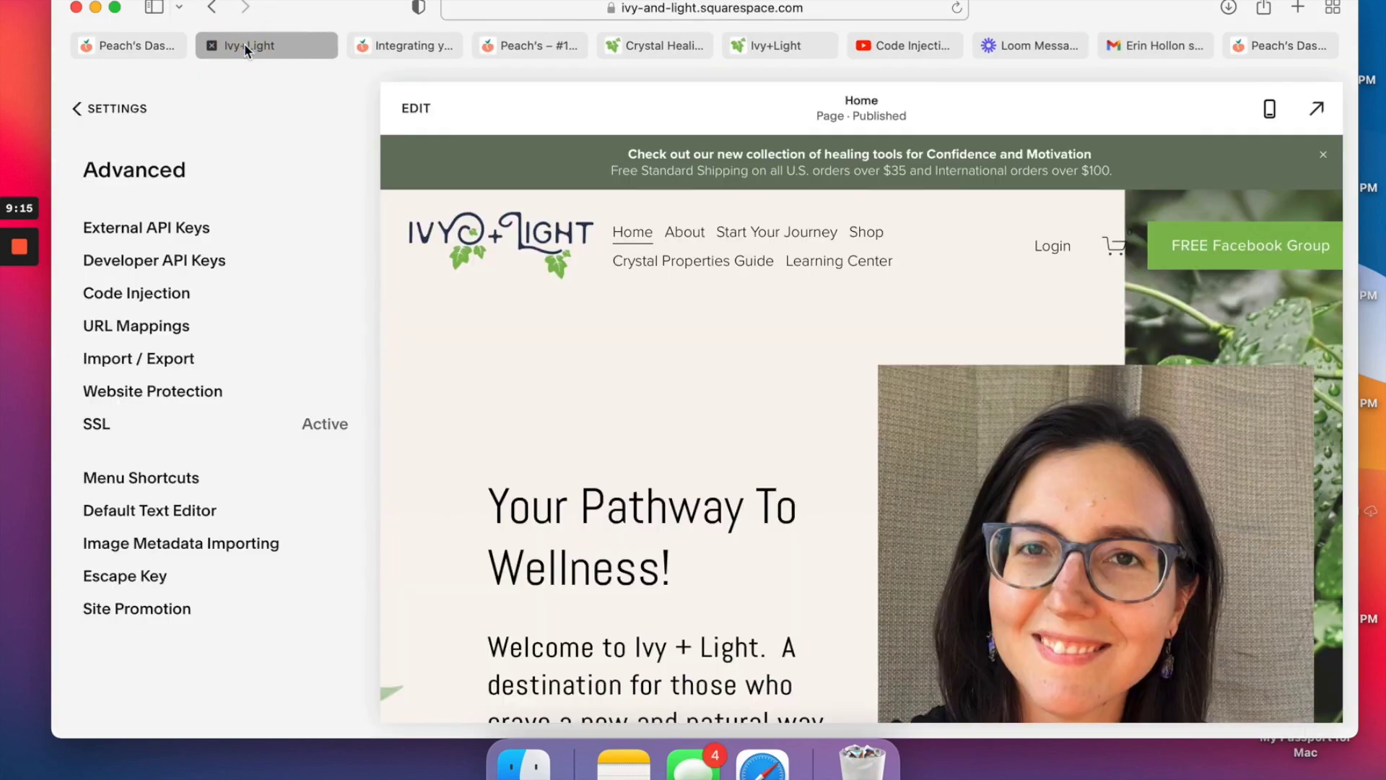
Save the Friend Referral Email template back in Peach's.
{"action": "left_click", "coordinate": [119, 45]}
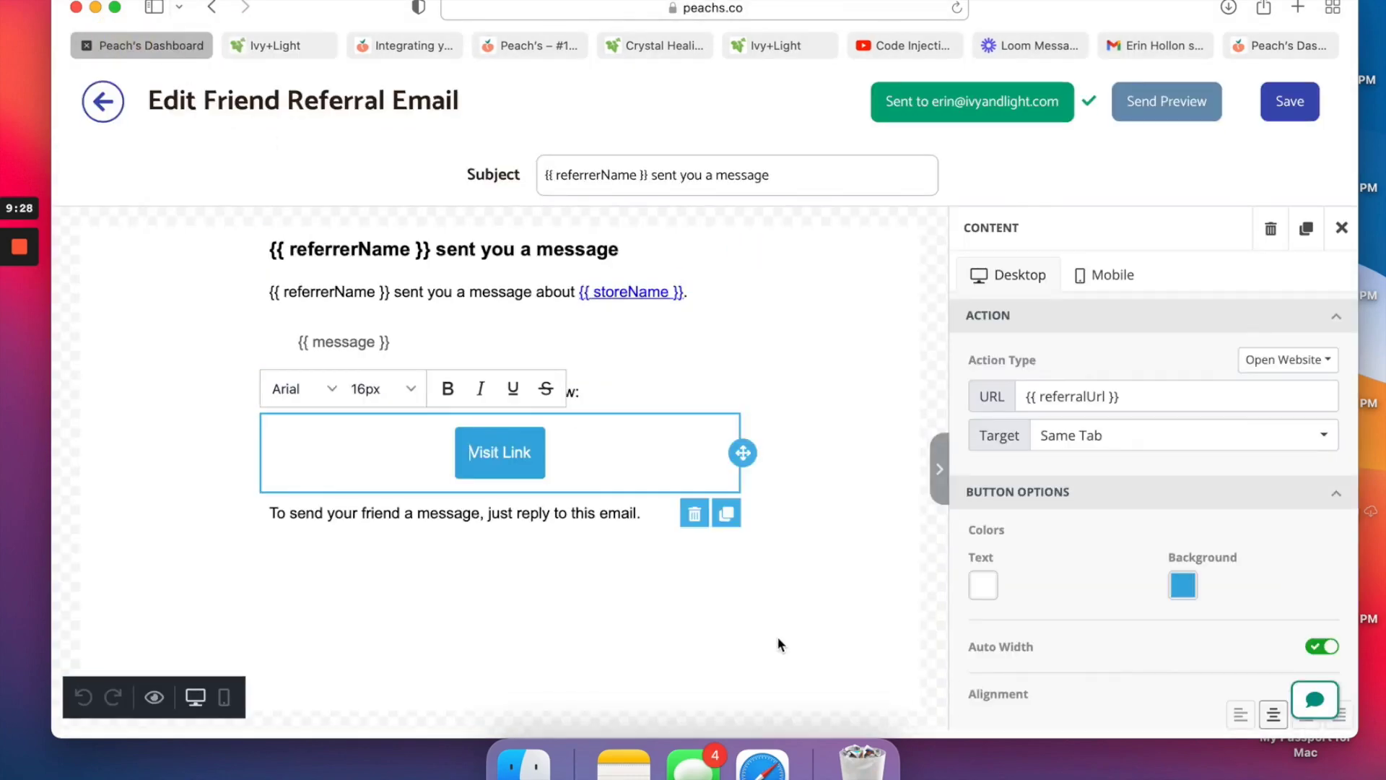
{"action": "scroll", "coordinate": [776, 643], "scroll_direction": "up", "scroll_amount": 1}
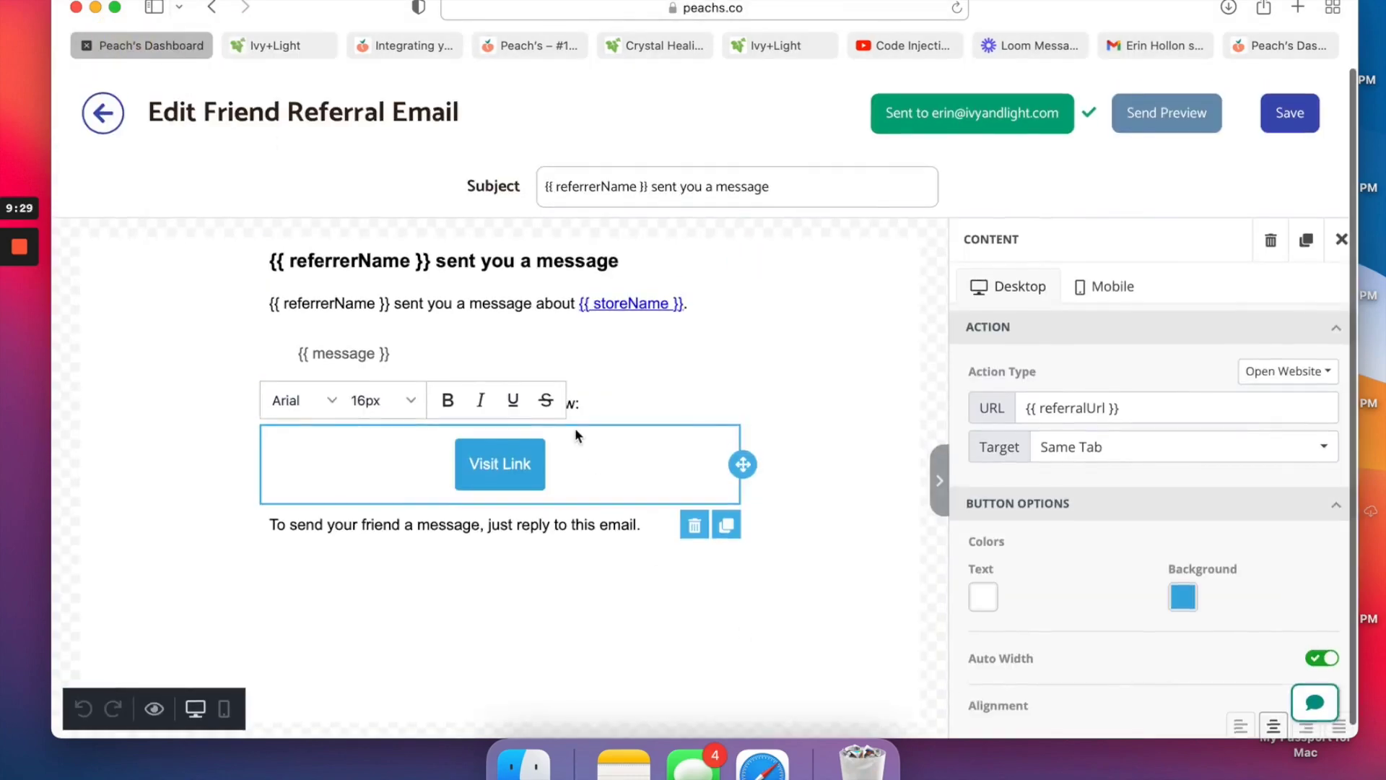
{"action": "left_click", "coordinate": [1302, 124]}
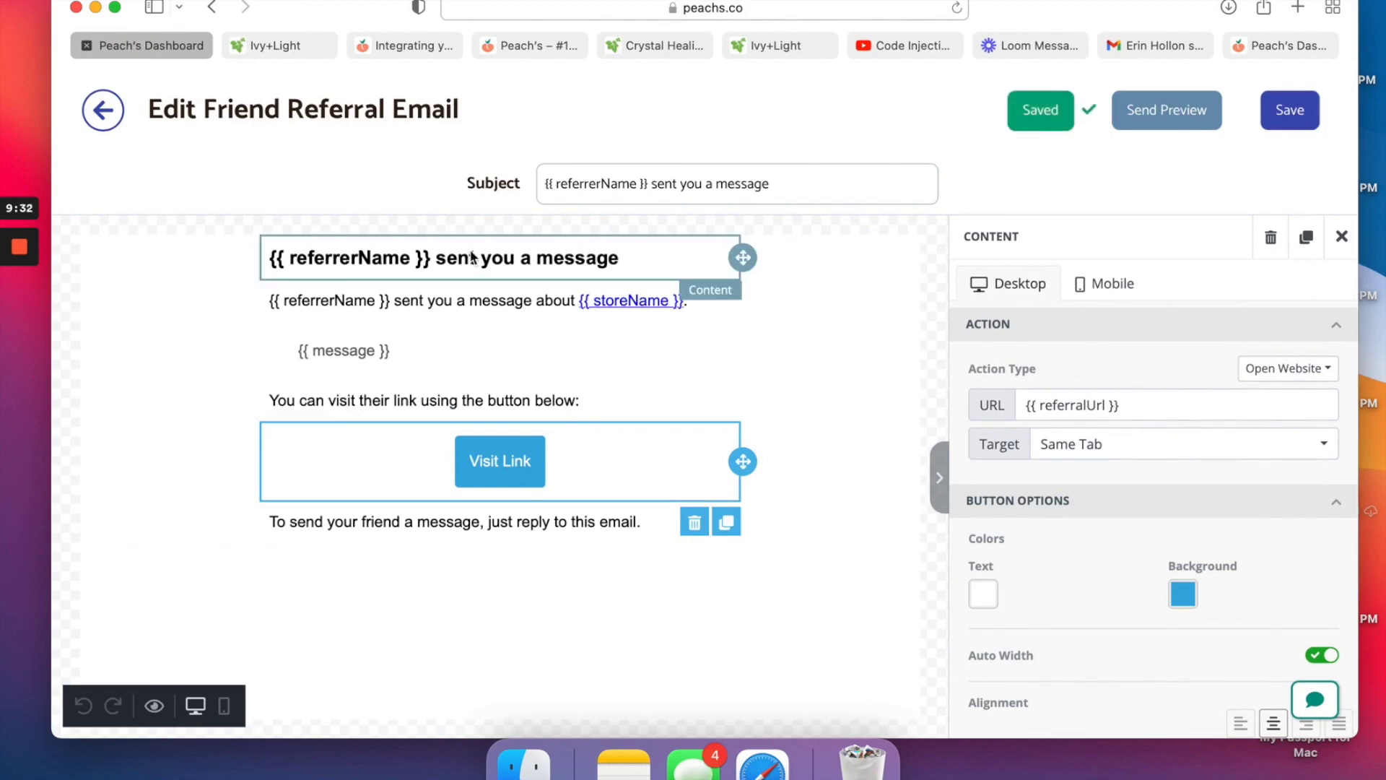
Review the Referrer Reward Email template from the Customization page.
{"action": "left_click", "coordinate": [105, 112]}
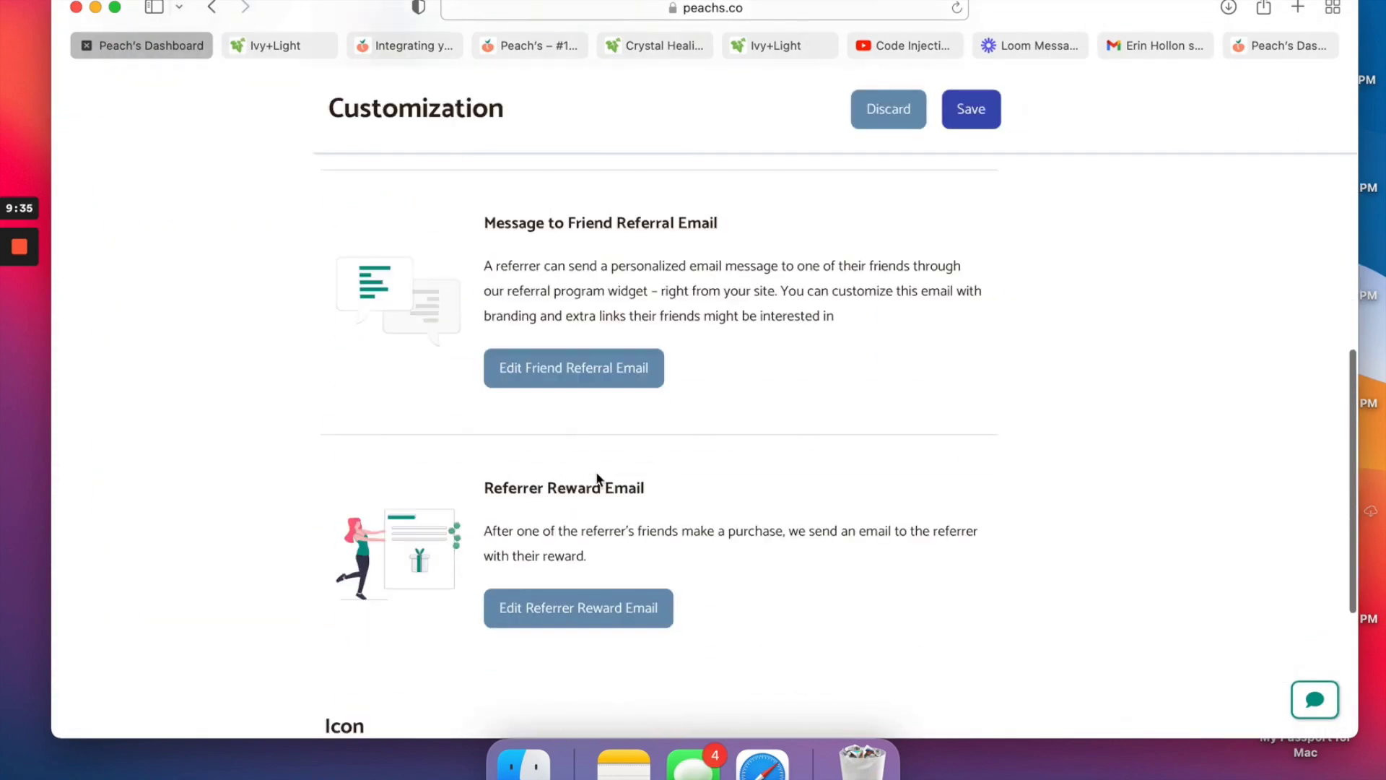
{"action": "scroll", "coordinate": [597, 478], "scroll_direction": "down", "scroll_amount": 1}
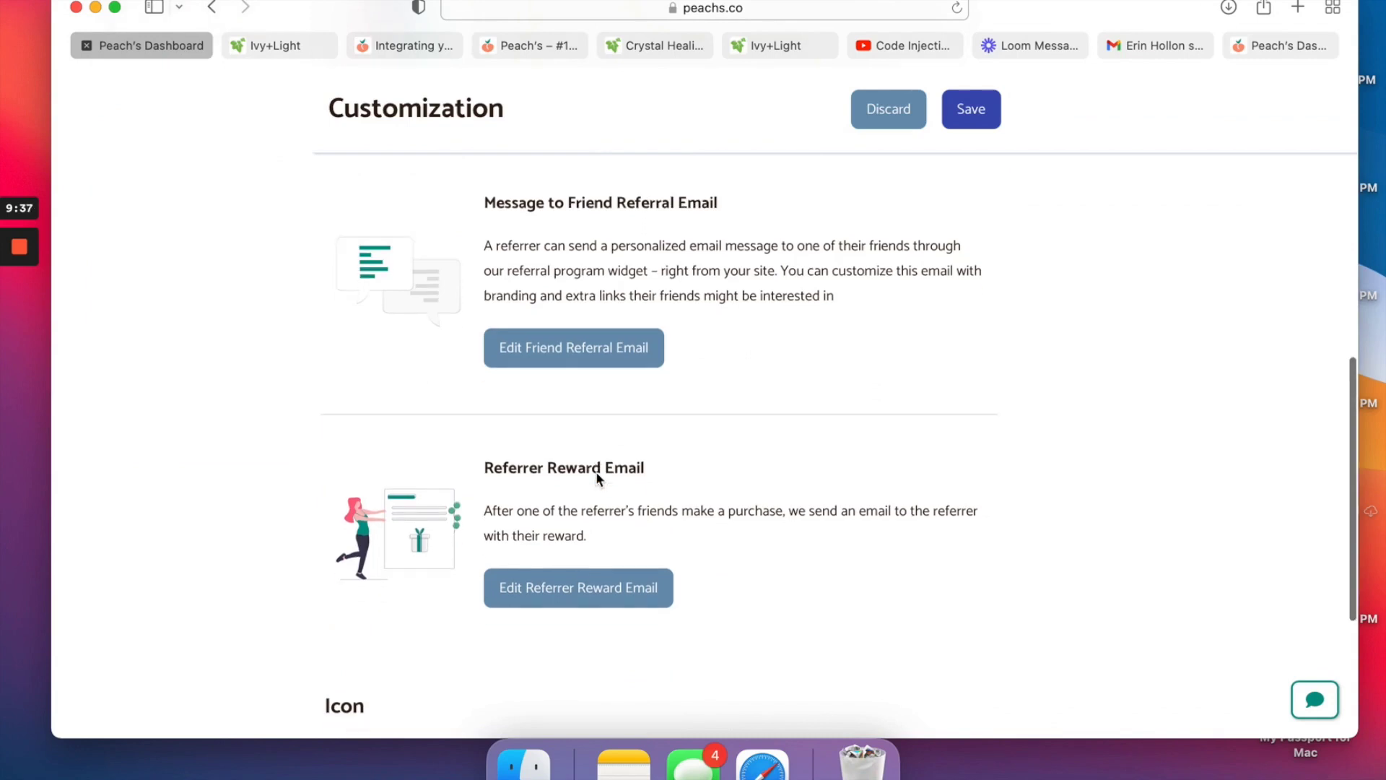
{"action": "scroll", "coordinate": [597, 478], "scroll_direction": "down", "scroll_amount": 5}
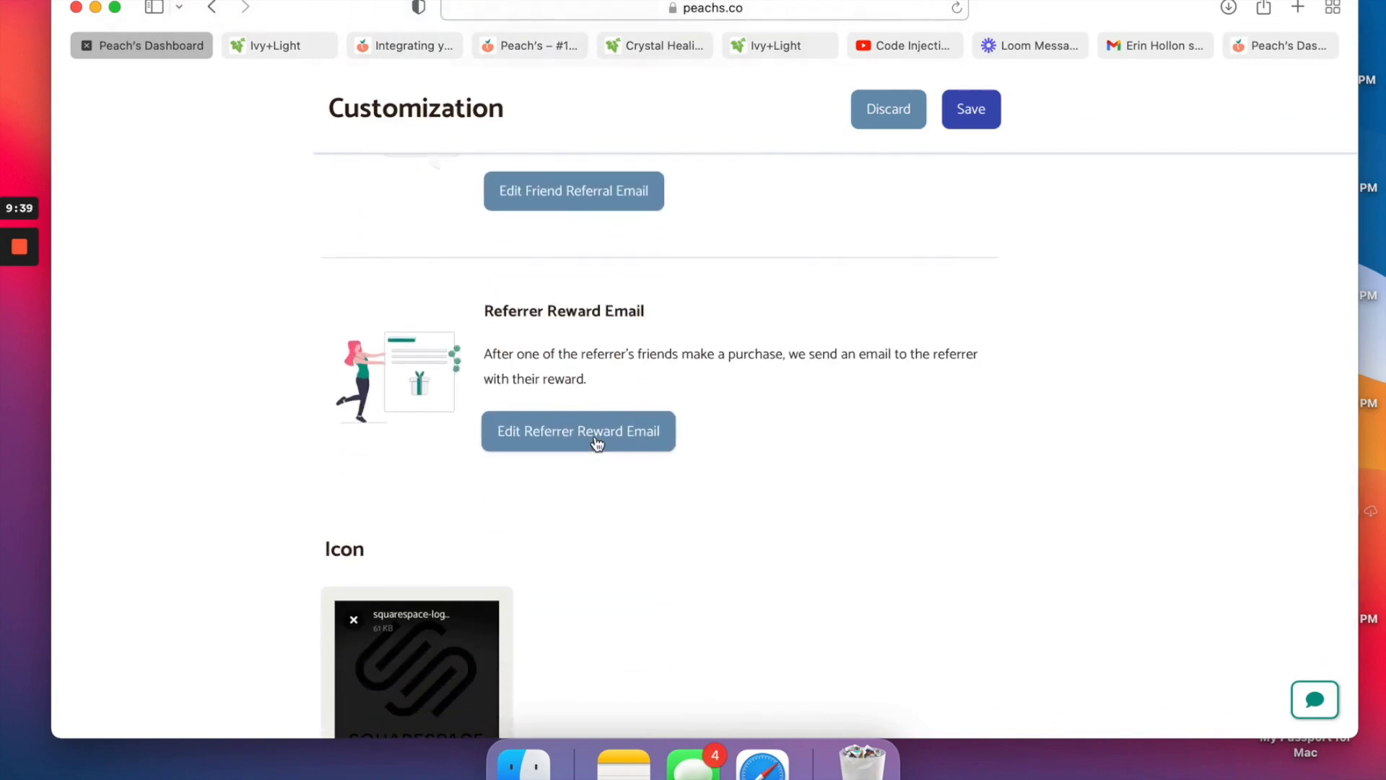
{"action": "left_click", "coordinate": [596, 442]}
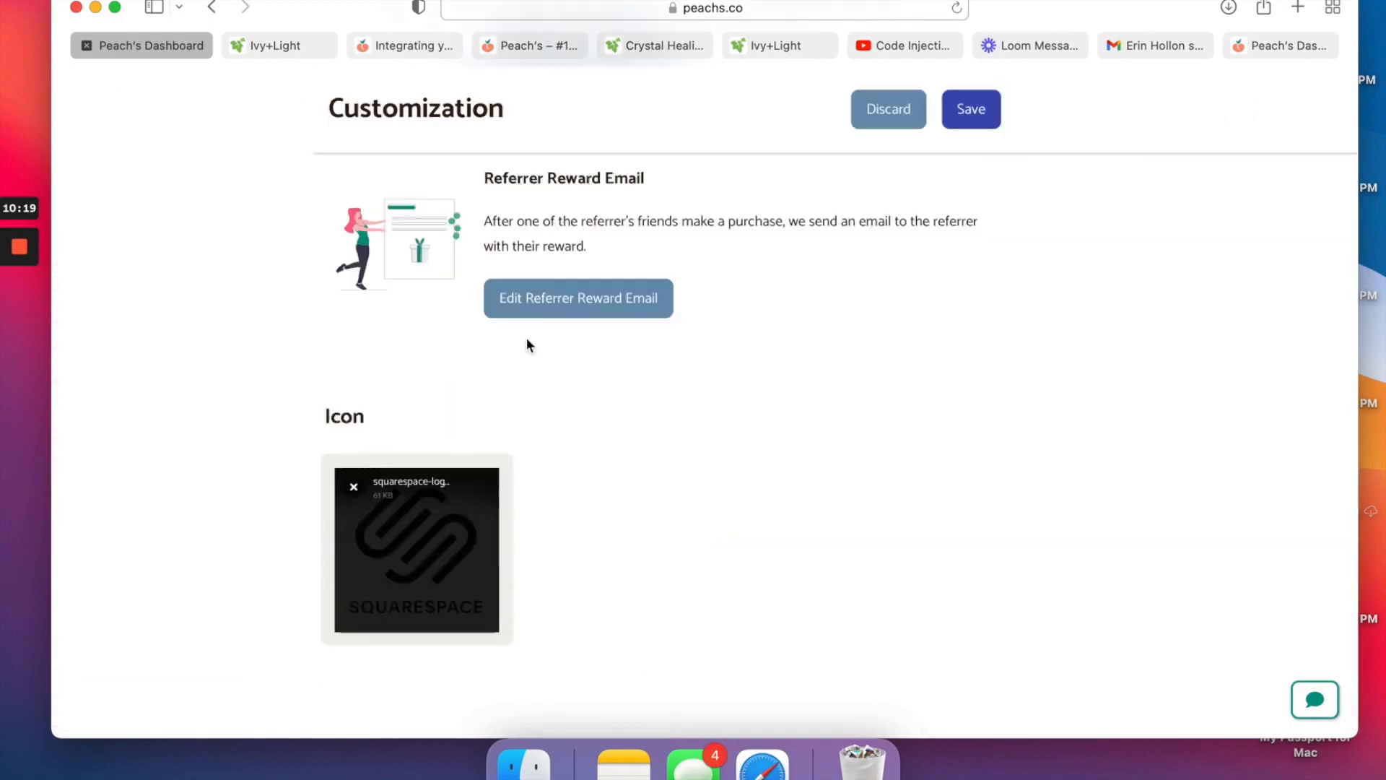
Save the customization settings and go to the Launch settings.
{"action": "scroll", "coordinate": [933, 192], "scroll_direction": "up", "scroll_amount": 10}
{"action": "left_click", "coordinate": [975, 214]}
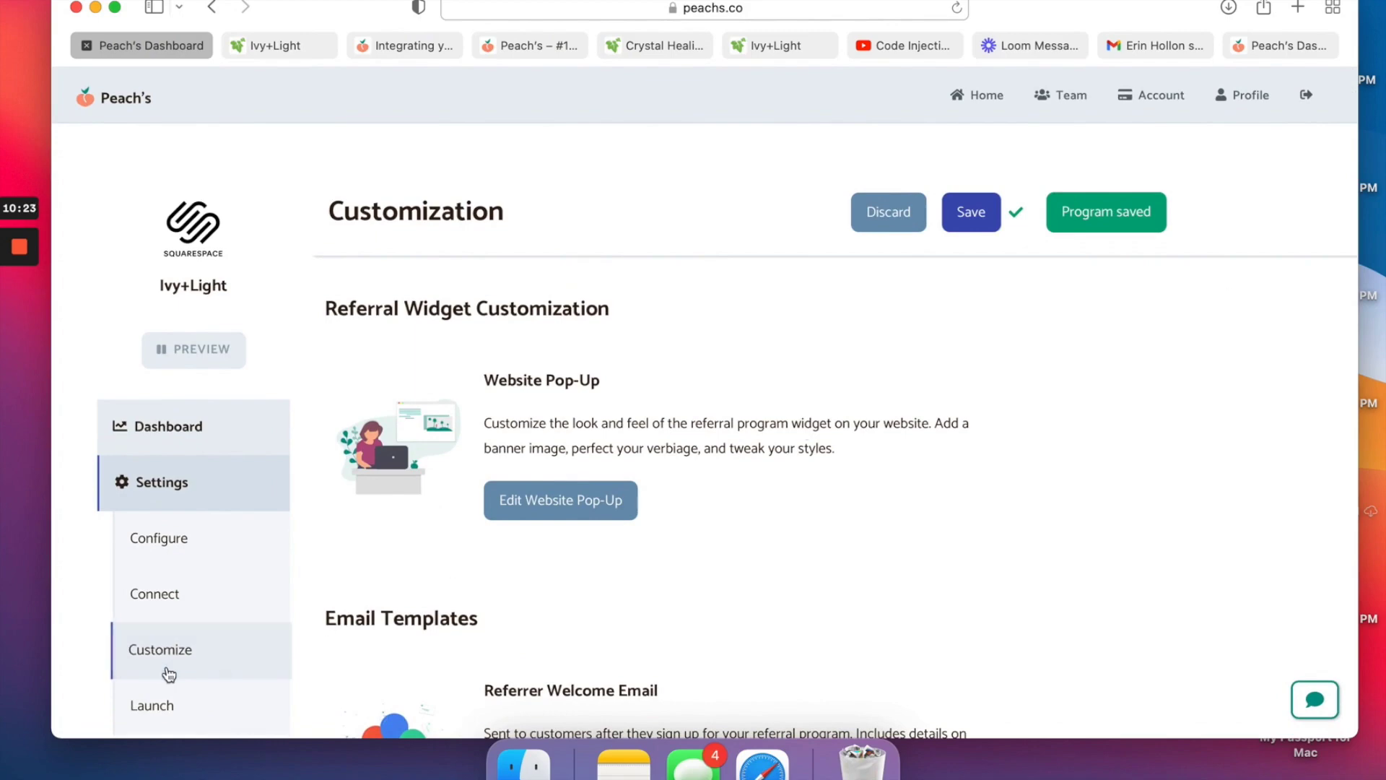
{"action": "left_click", "coordinate": [167, 700]}
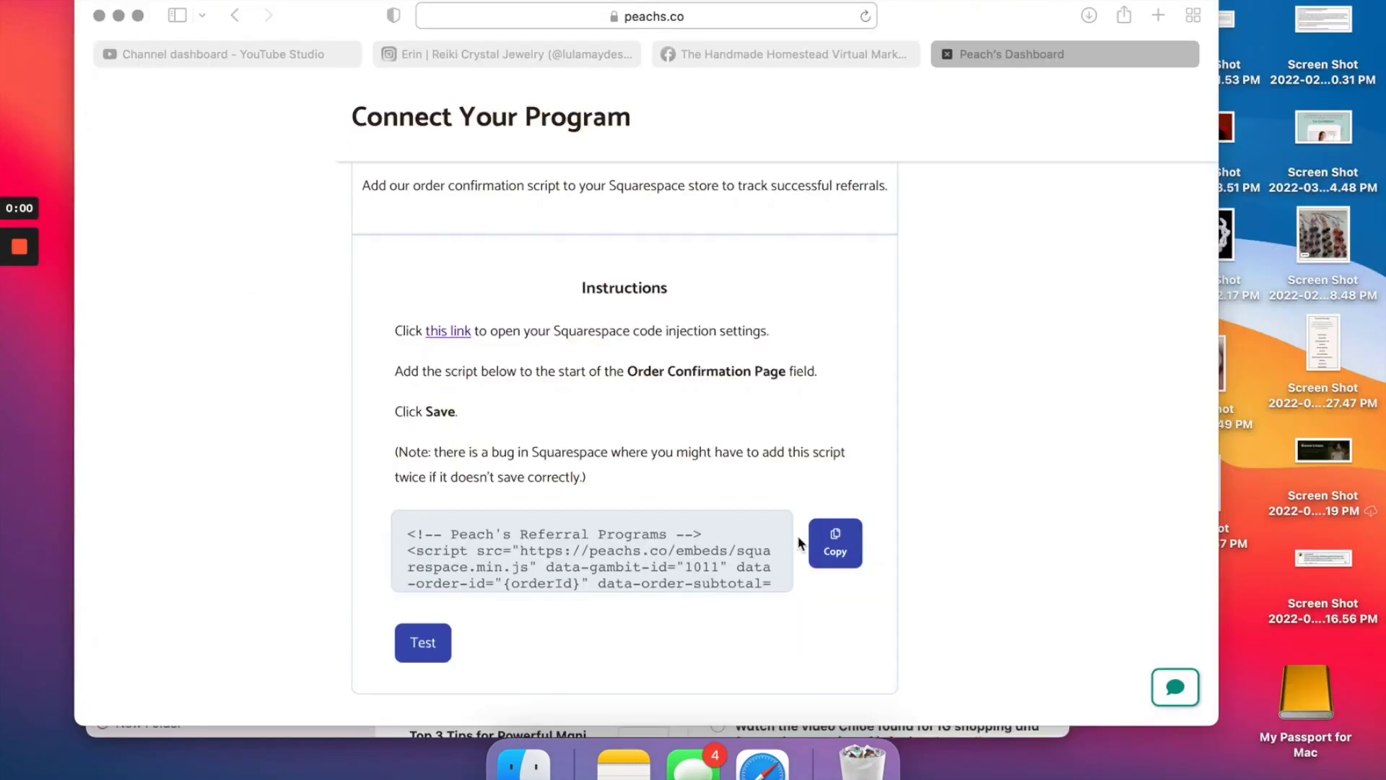
Scroll the Footer code injection to confirm the Peach's referral script is there.
{"action": "scroll", "coordinate": [744, 431], "scroll_direction": "up", "scroll_amount": 4}
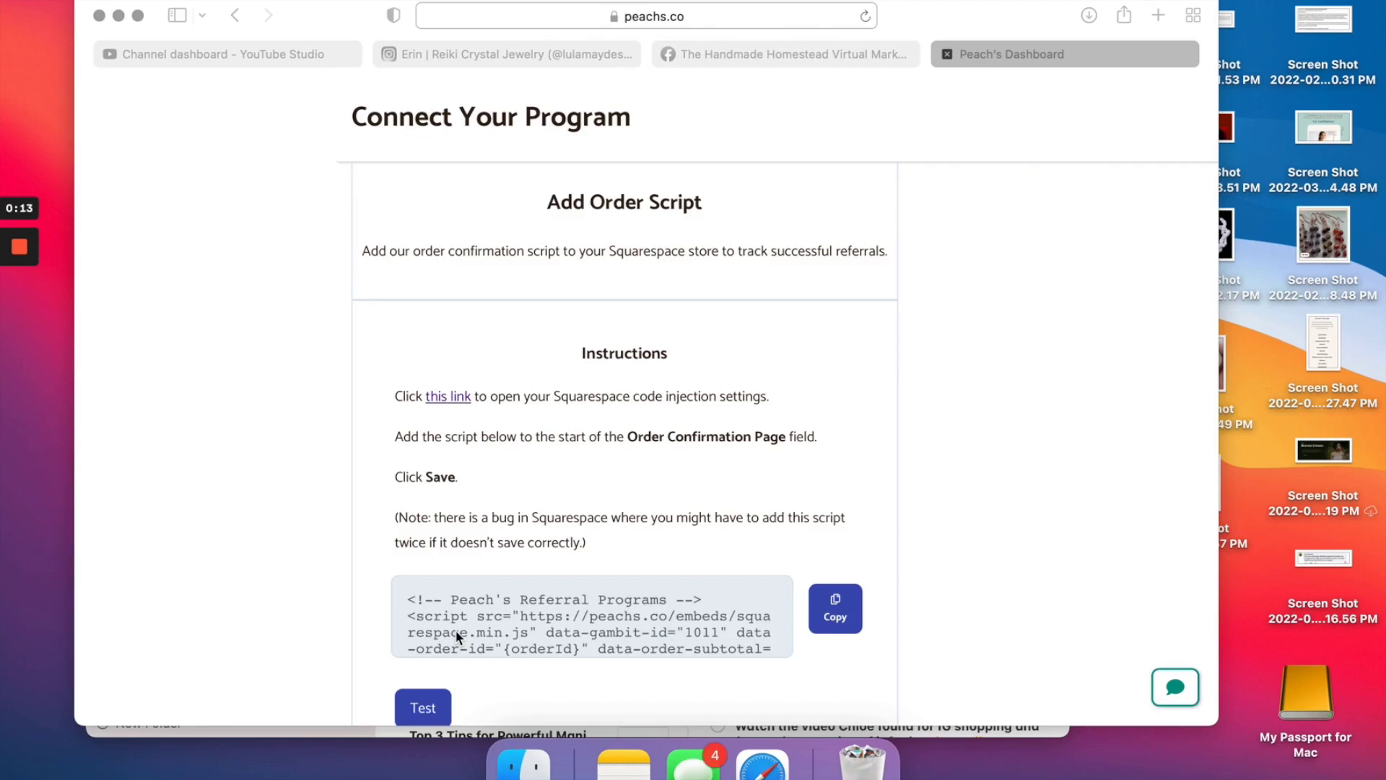
Test that the Peach's order script is installed, then proceed to launching the program.
{"action": "scroll", "coordinate": [456, 635], "scroll_direction": "down", "scroll_amount": 3}
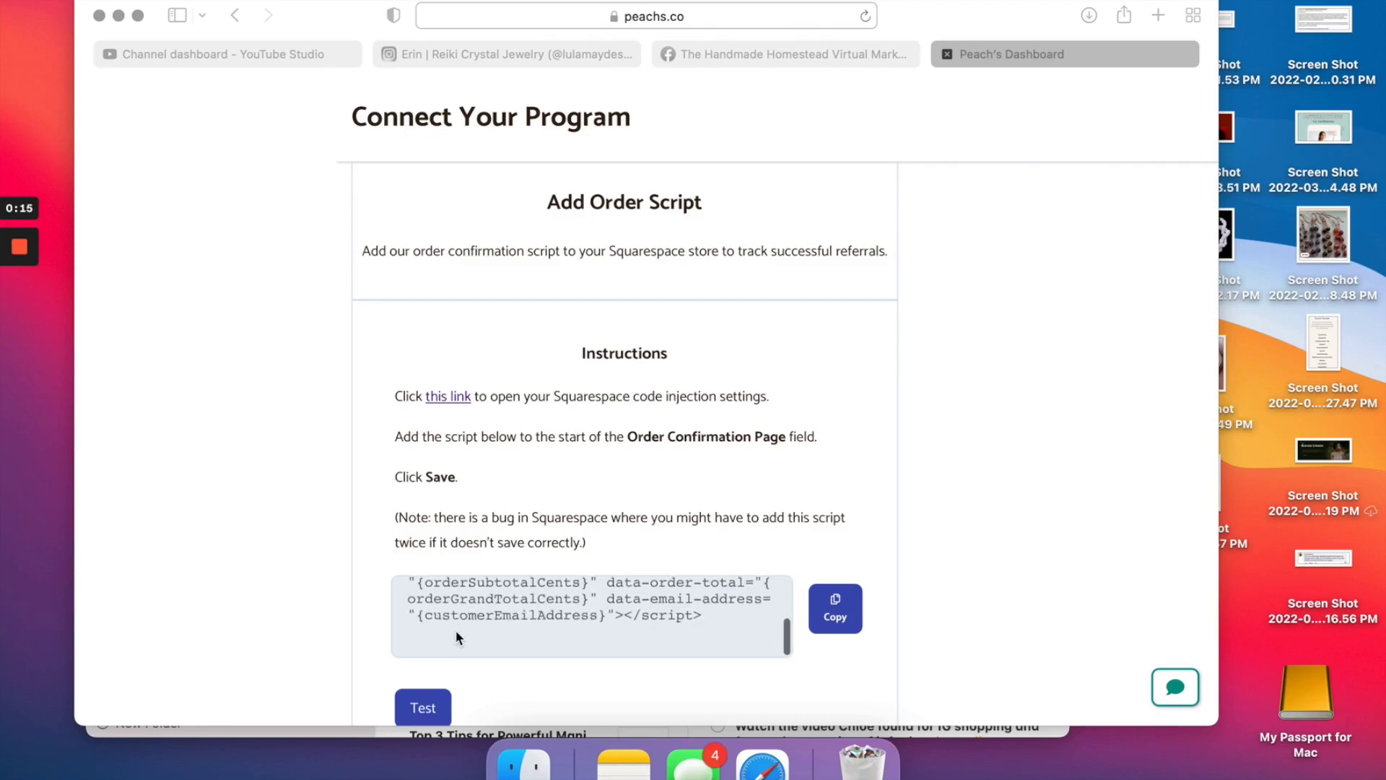
{"action": "scroll", "coordinate": [383, 567], "scroll_direction": "down", "scroll_amount": 2}
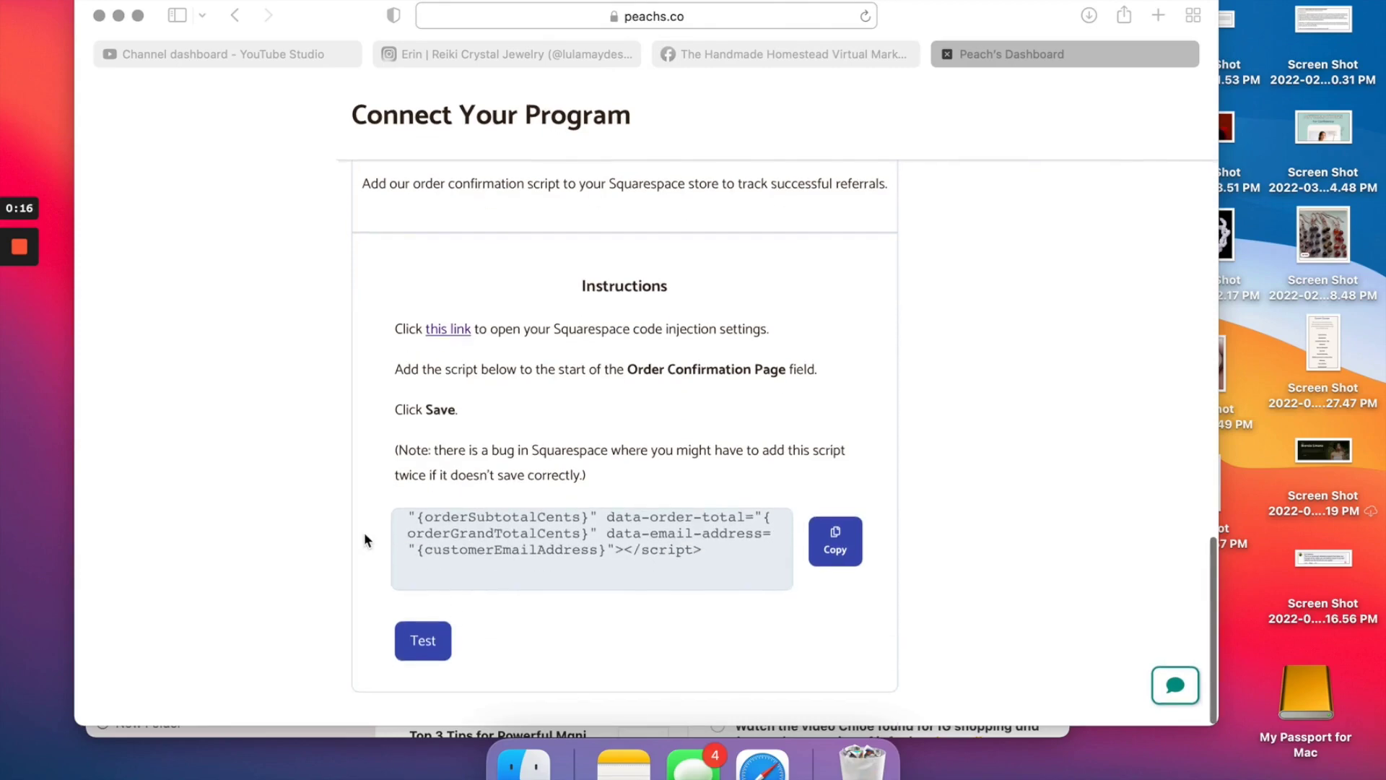
{"action": "left_click", "coordinate": [418, 639]}
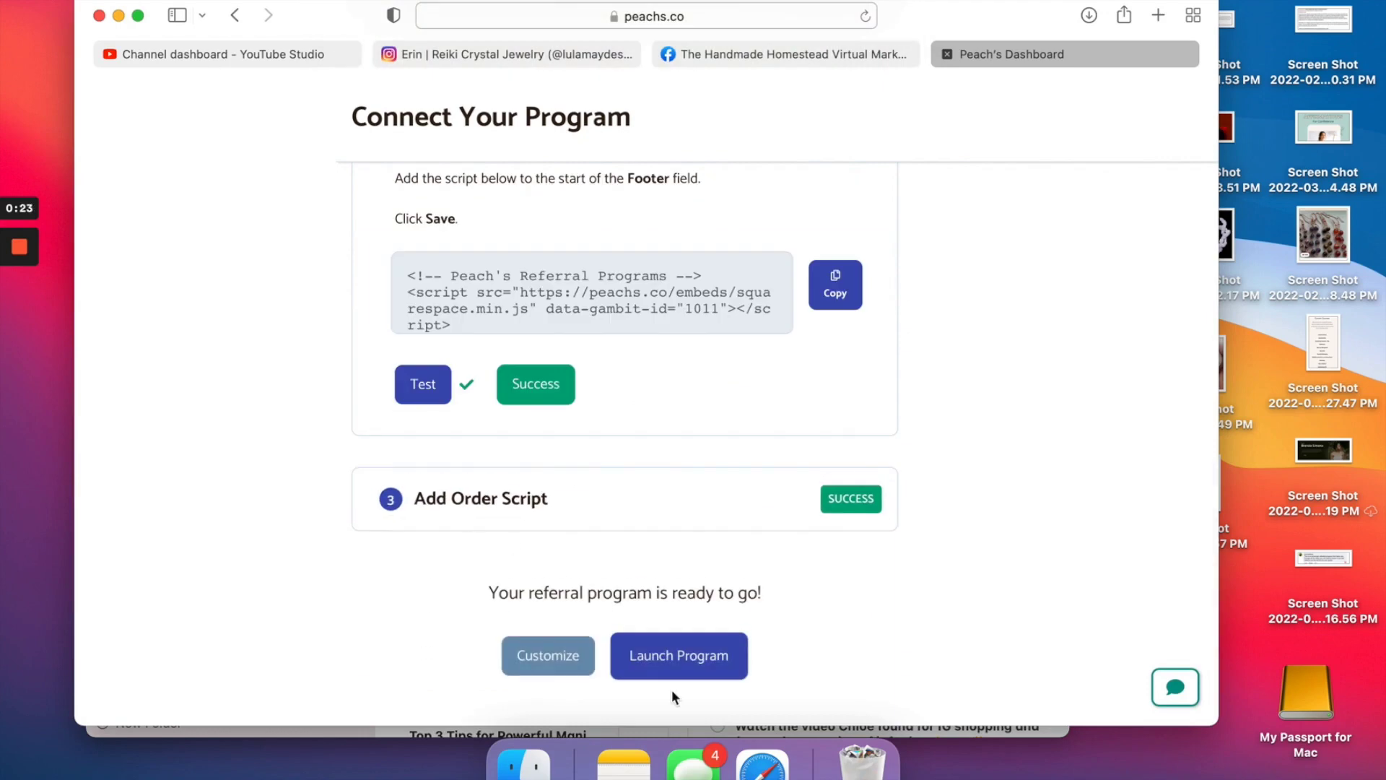
{"action": "left_click", "coordinate": [677, 671]}
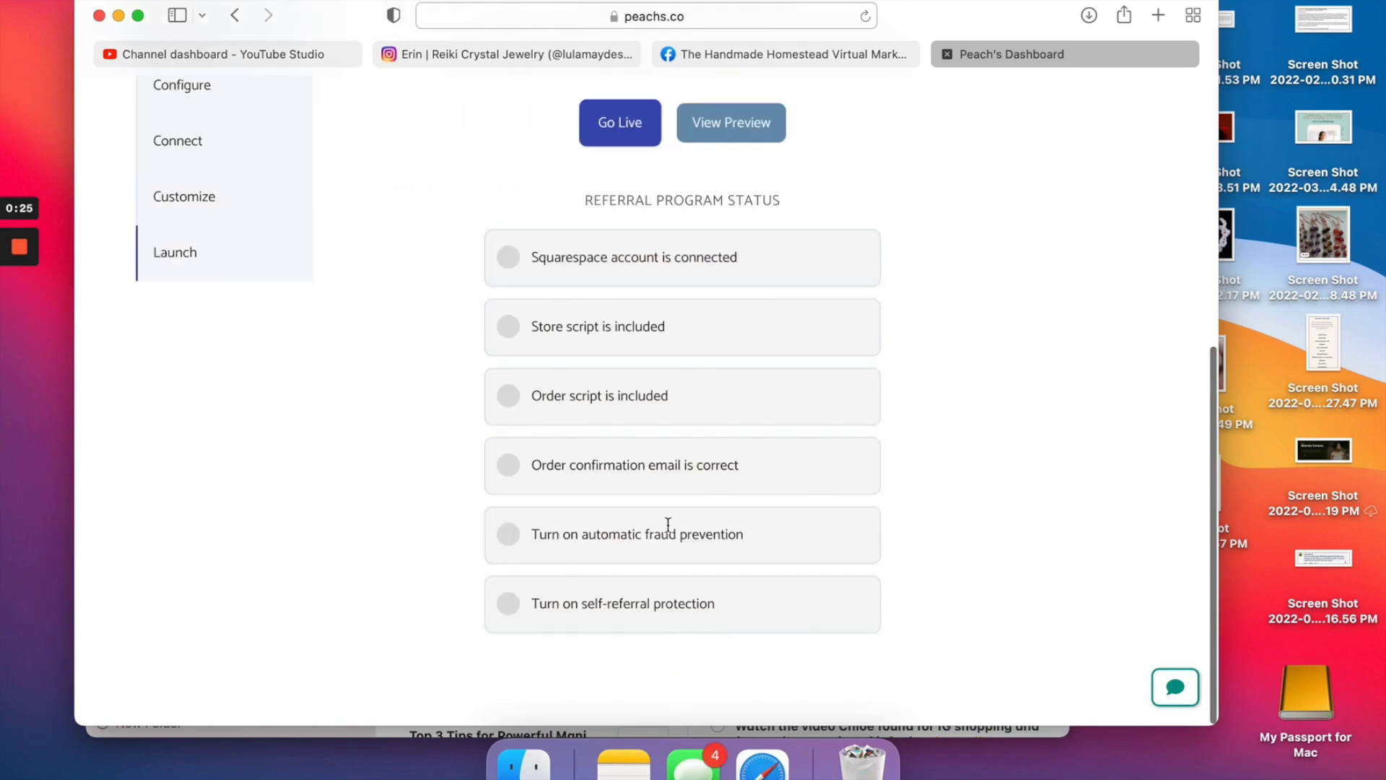
Take the Ivy+Light referral program live from the Launch page.
{"action": "scroll", "coordinate": [608, 137], "scroll_direction": "up", "scroll_amount": 4}
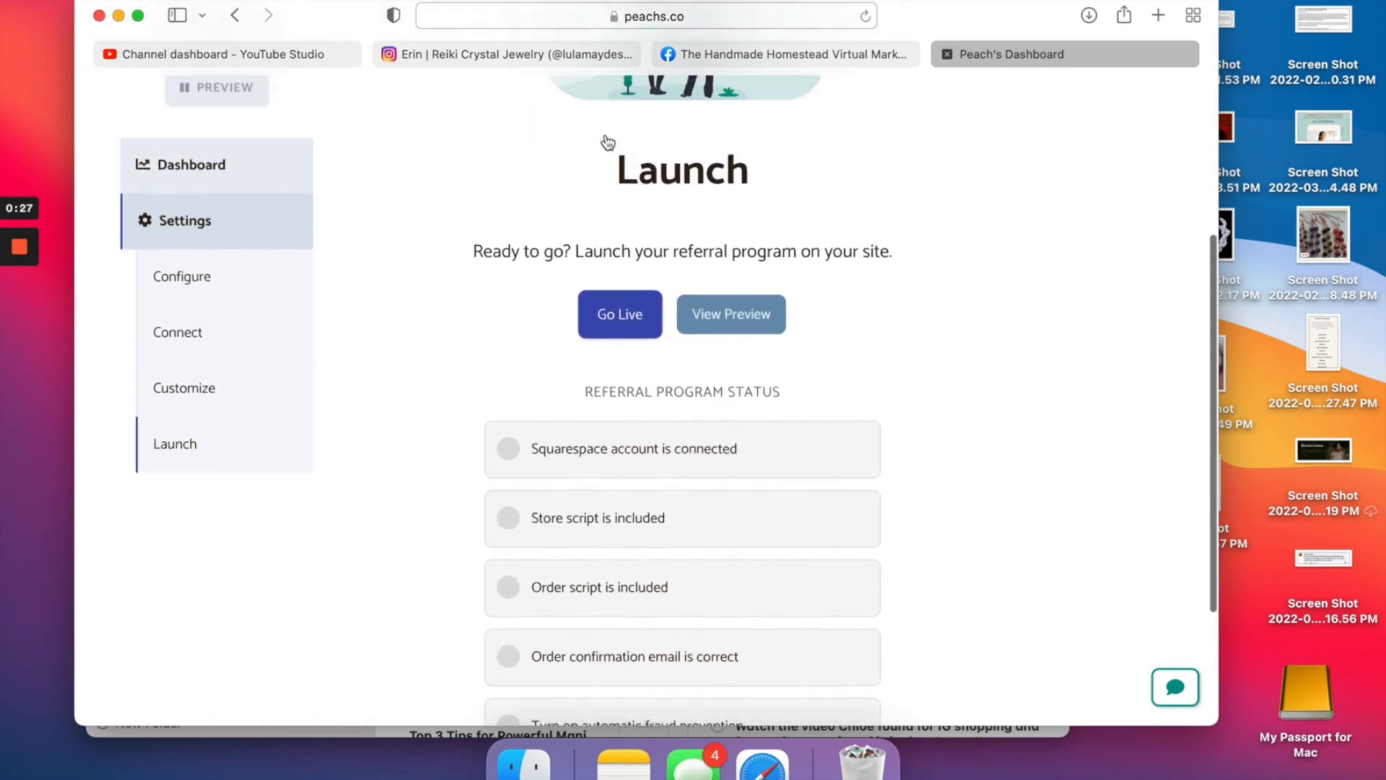
{"action": "left_click", "coordinate": [623, 361]}
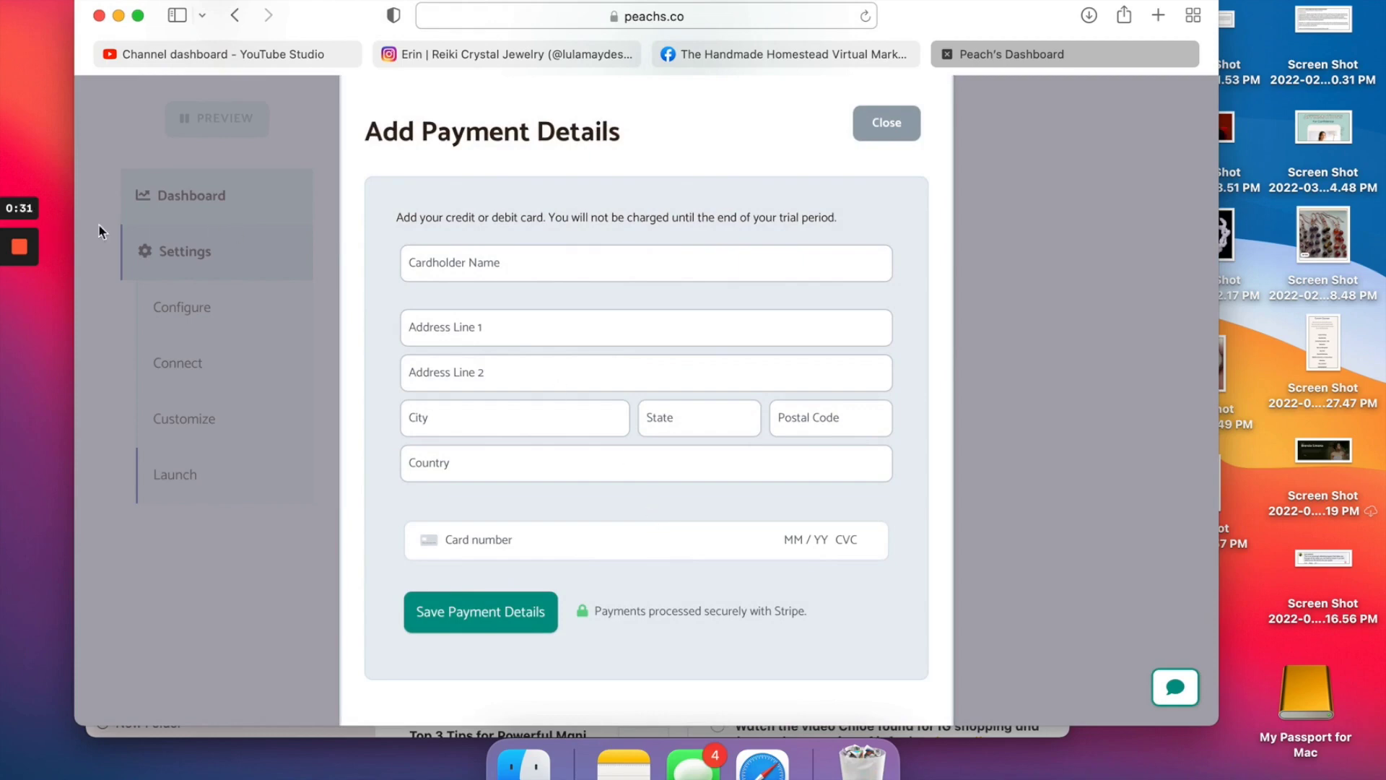
{"action": "mouse_move", "coordinate": [29, 262]}
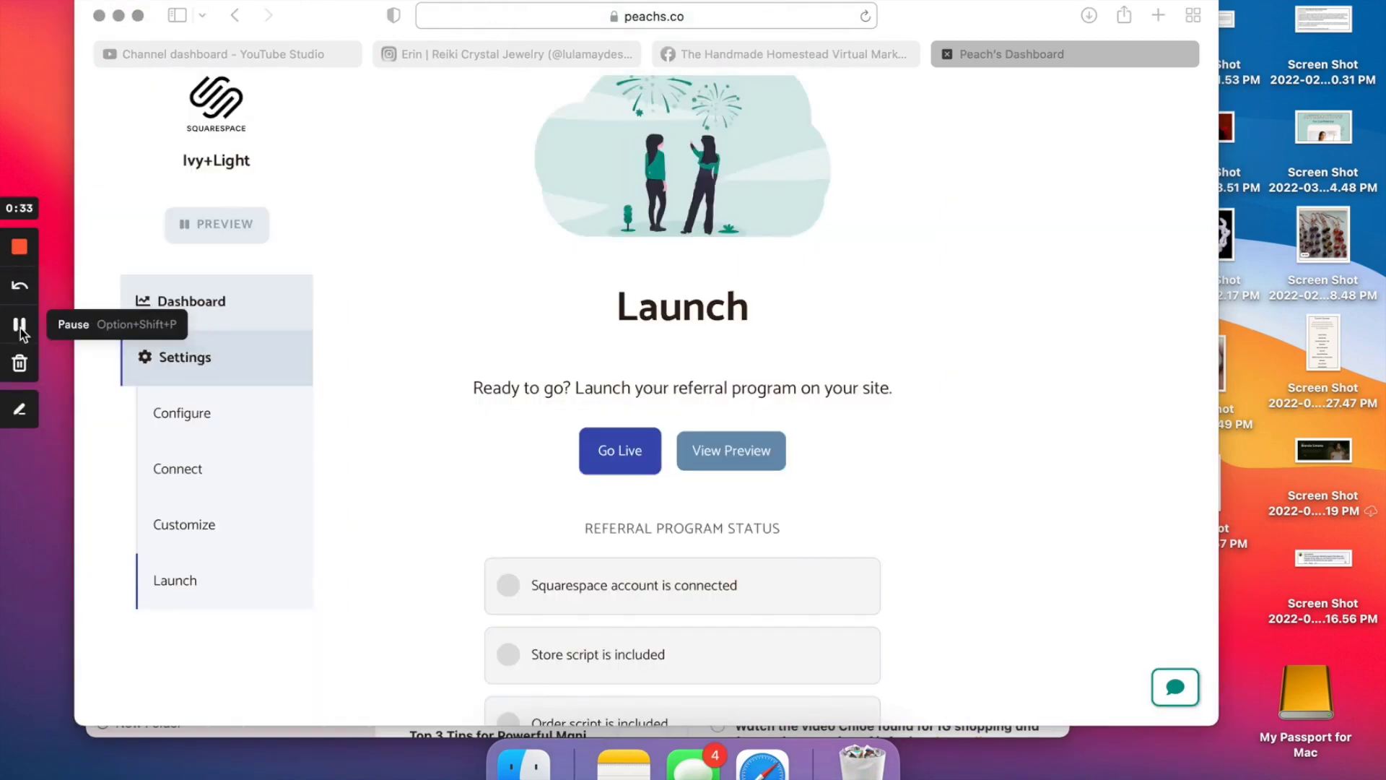
{"action": "scroll", "coordinate": [630, 366], "scroll_direction": "down", "scroll_amount": 3}
{"action": "left_click", "coordinate": [621, 302]}
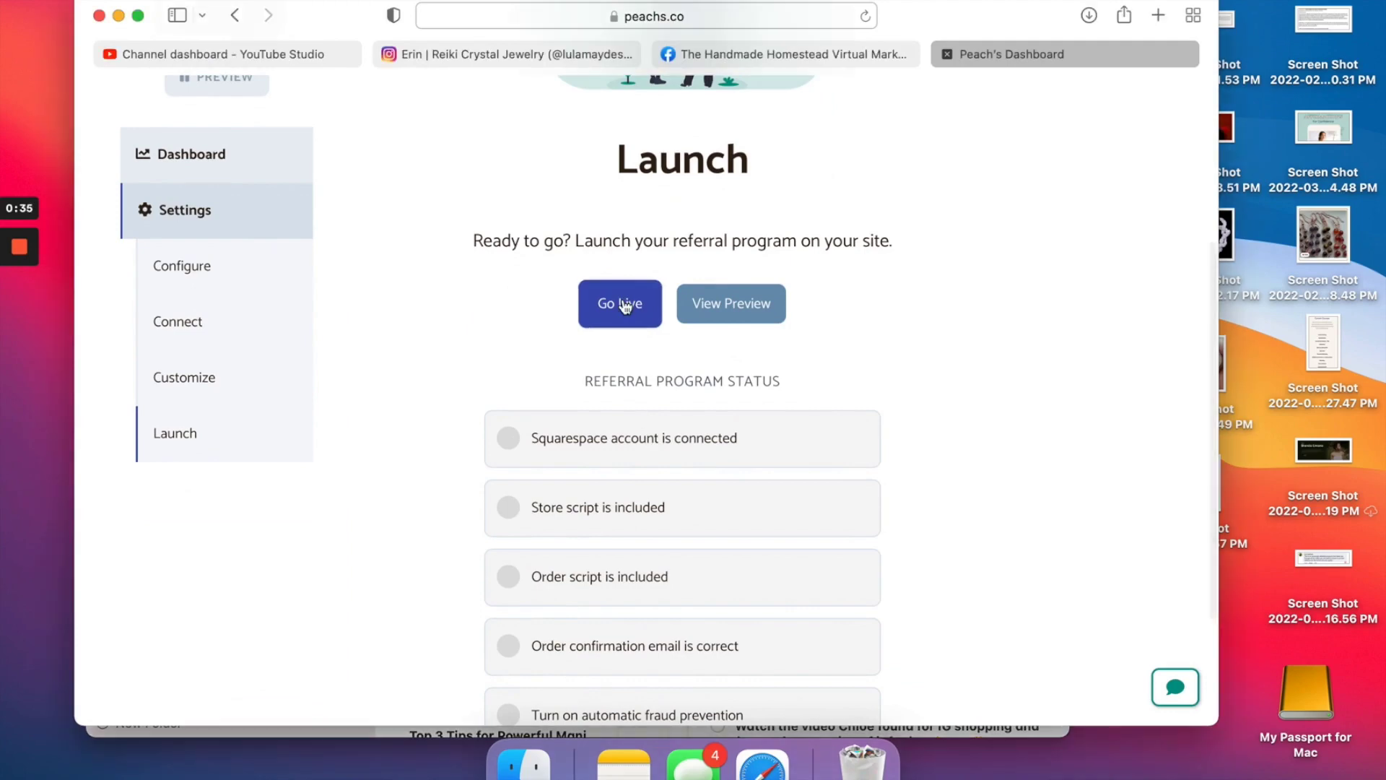
{"action": "left_click", "coordinate": [627, 319]}
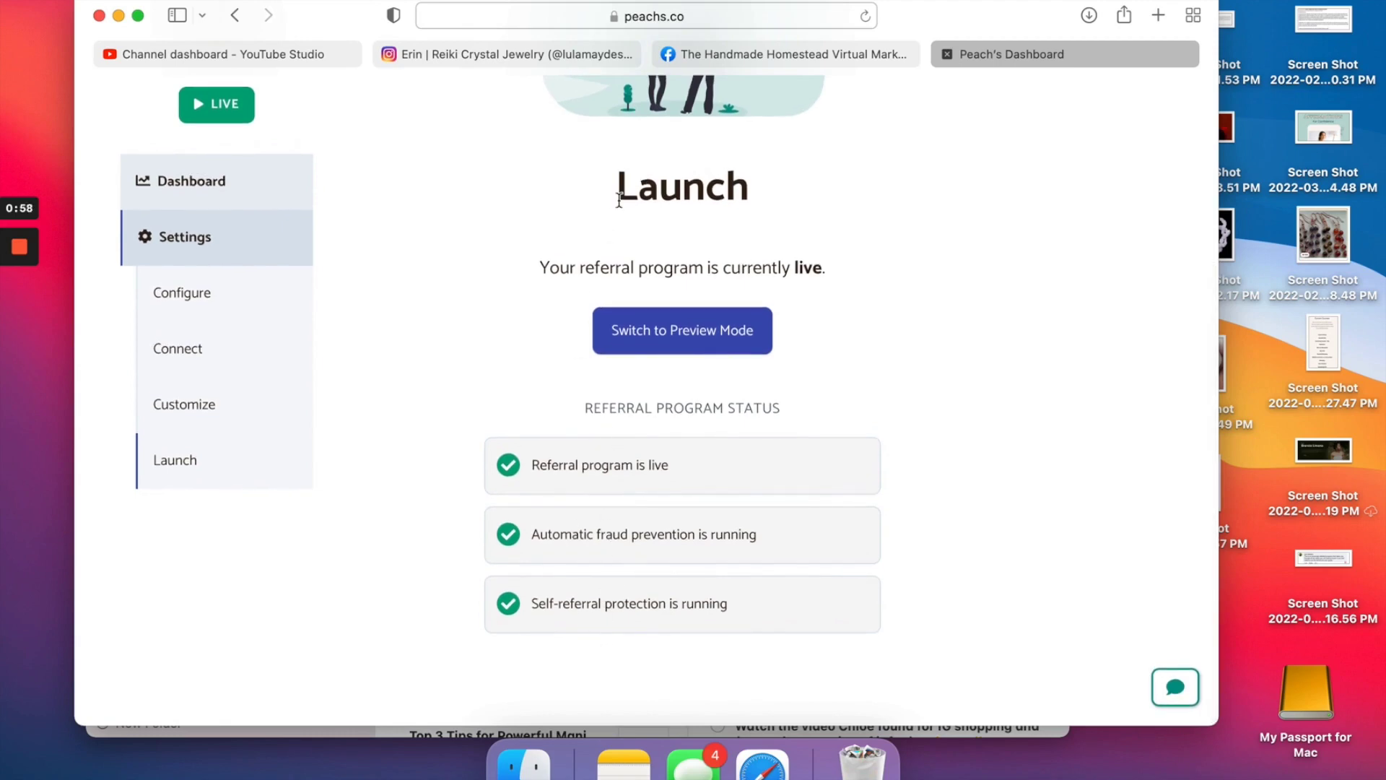
Load ivyandlight.com in a new tab and open the Give 10%. Get 10%. referral pop-up.
{"action": "left_click", "coordinate": [1160, 16]}
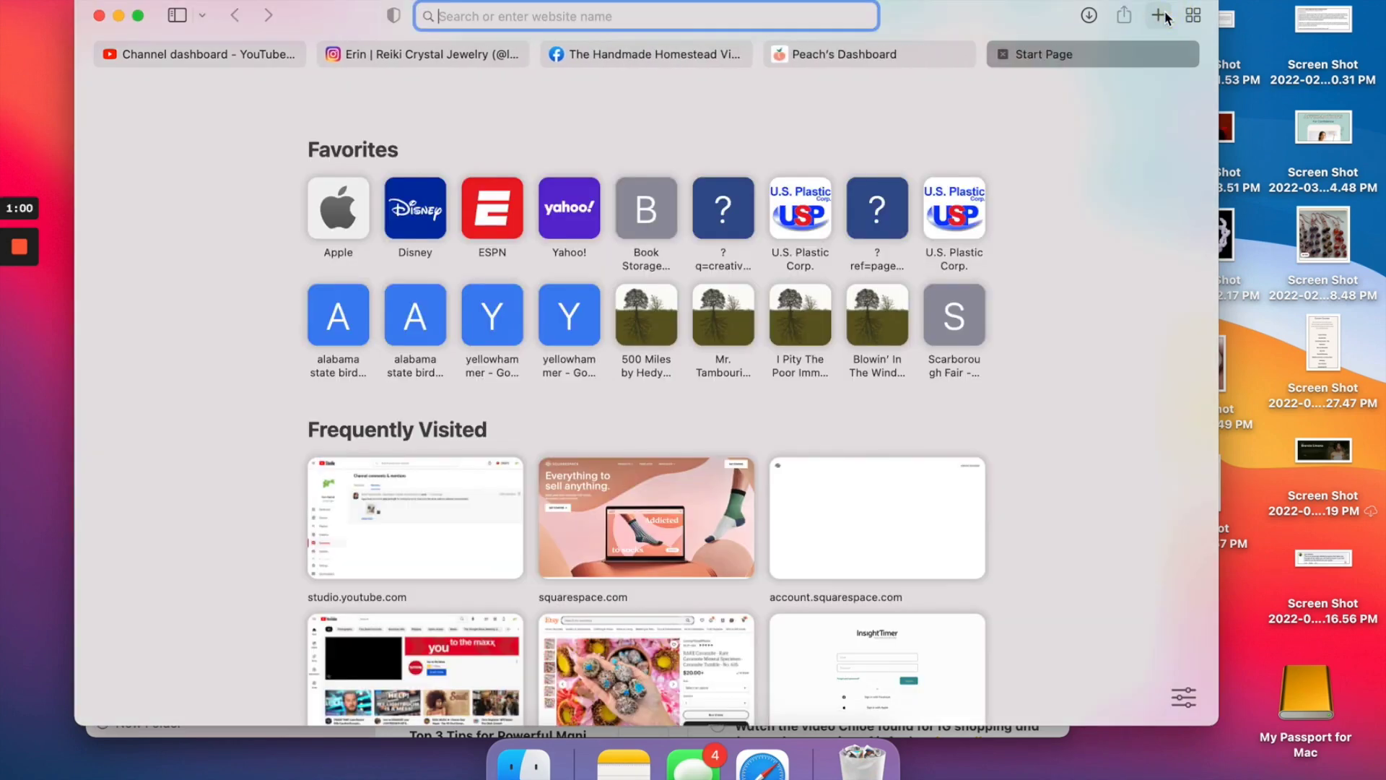
{"action": "type", "text": "ivyandlight.com"}
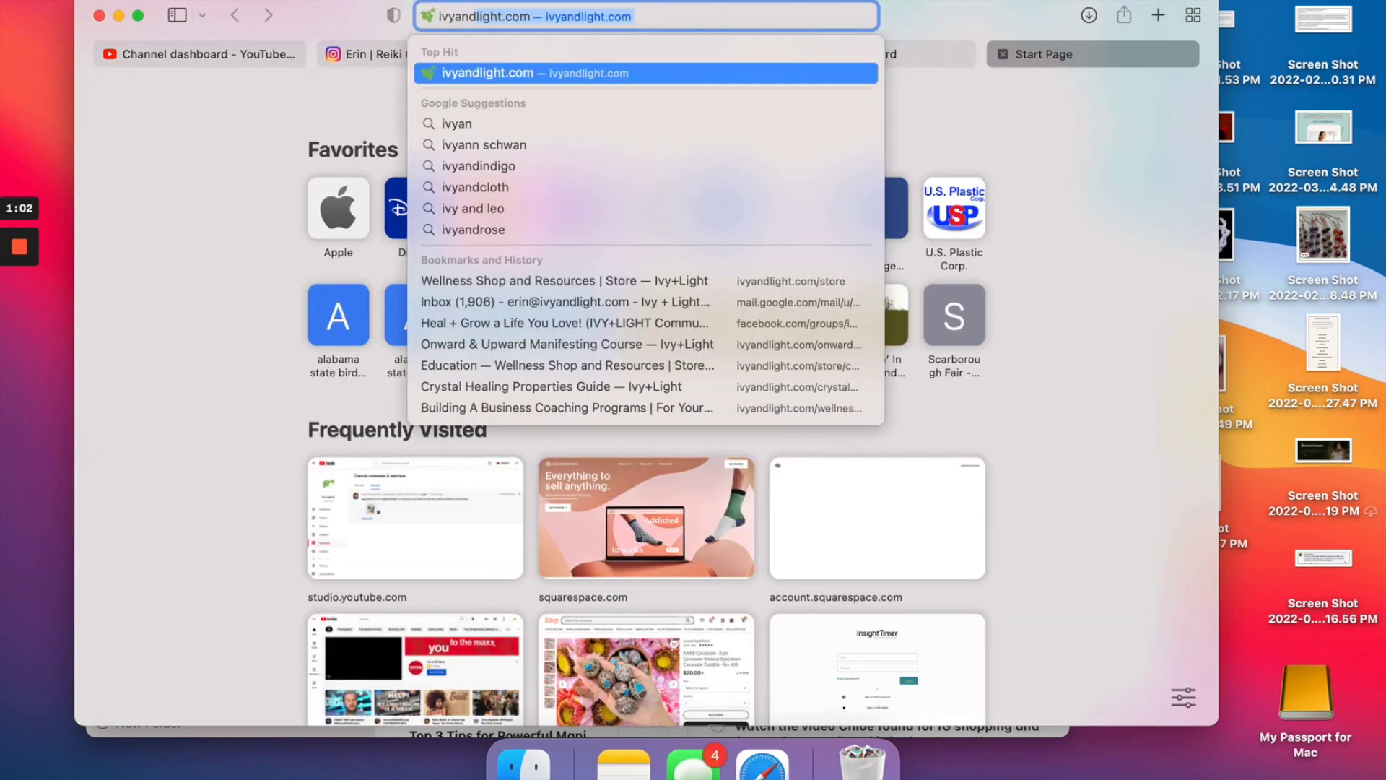
{"action": "key", "text": "Return"}
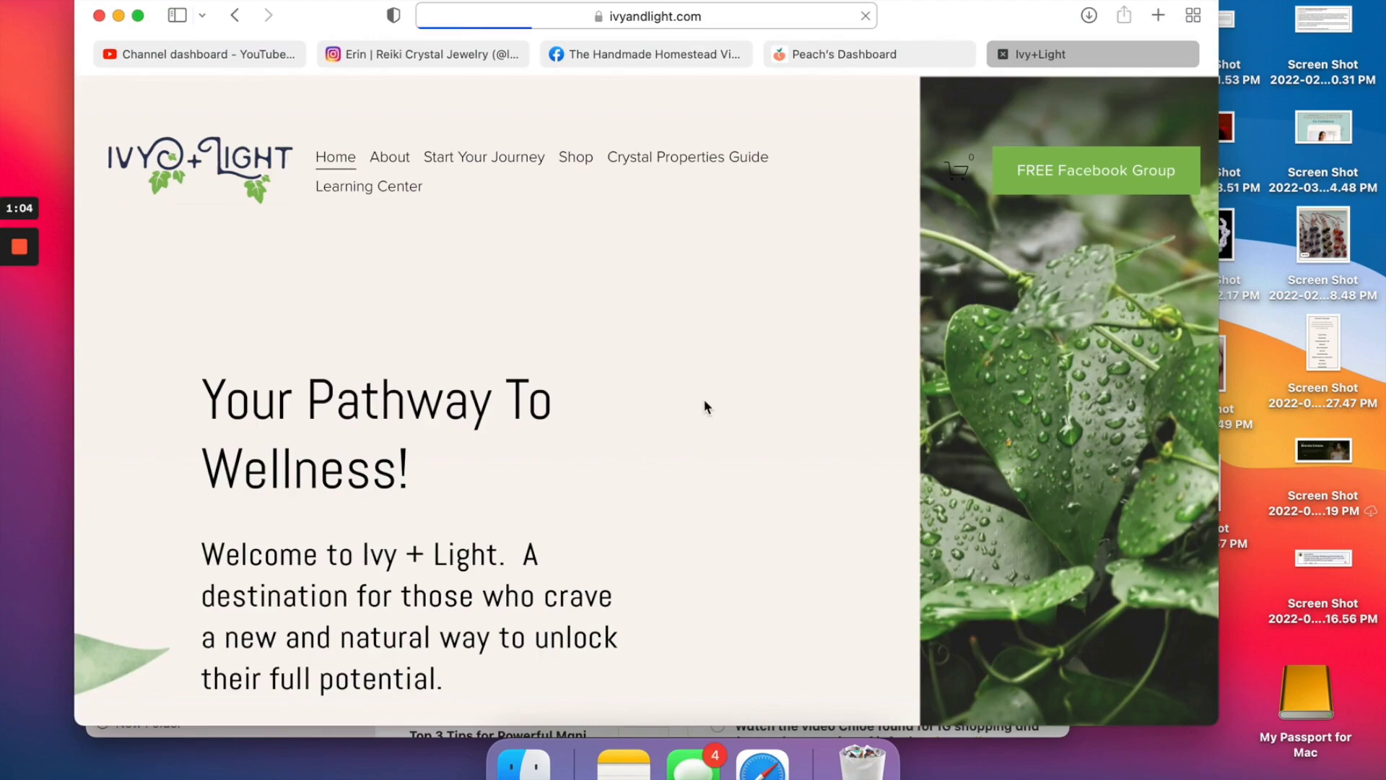
{"action": "scroll", "coordinate": [704, 403], "scroll_direction": "down", "scroll_amount": 15}
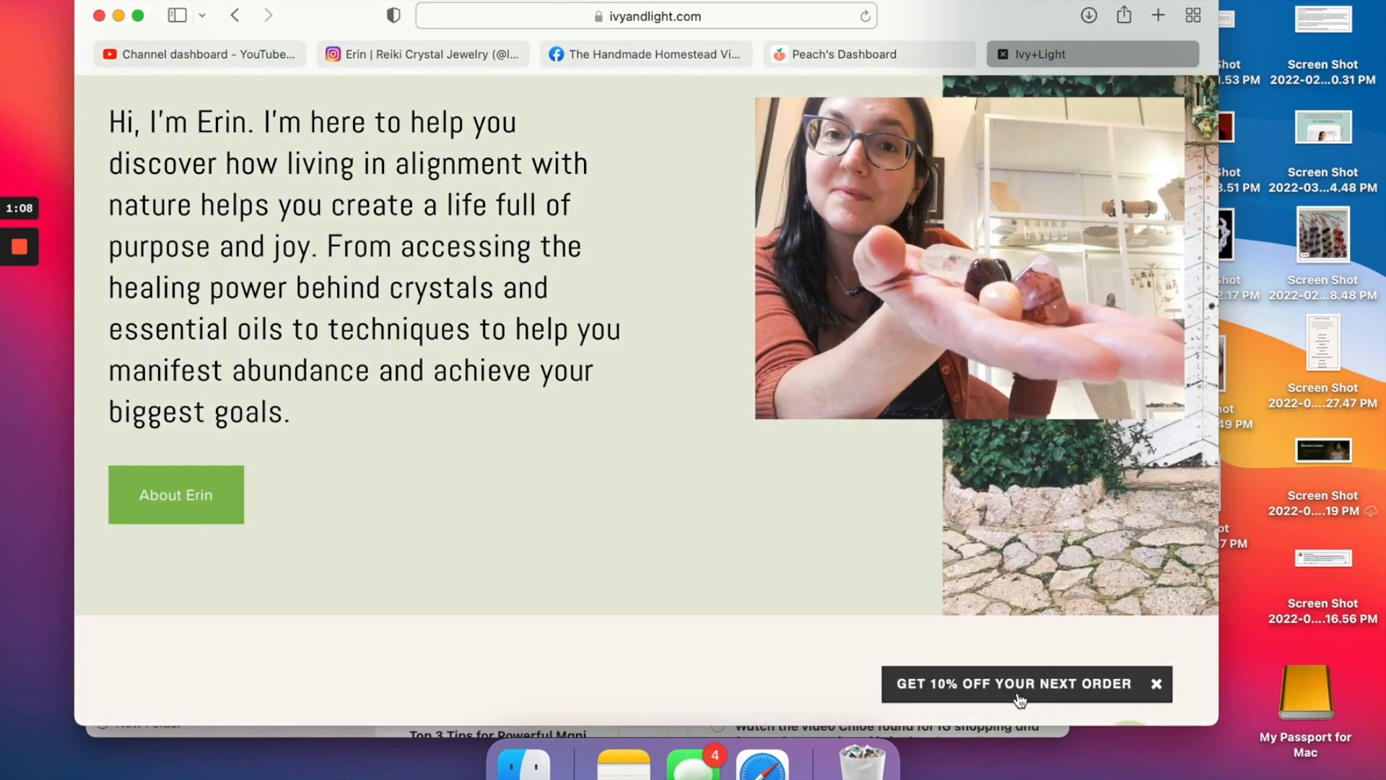
{"action": "scroll", "coordinate": [1011, 696], "scroll_direction": "up", "scroll_amount": 15}
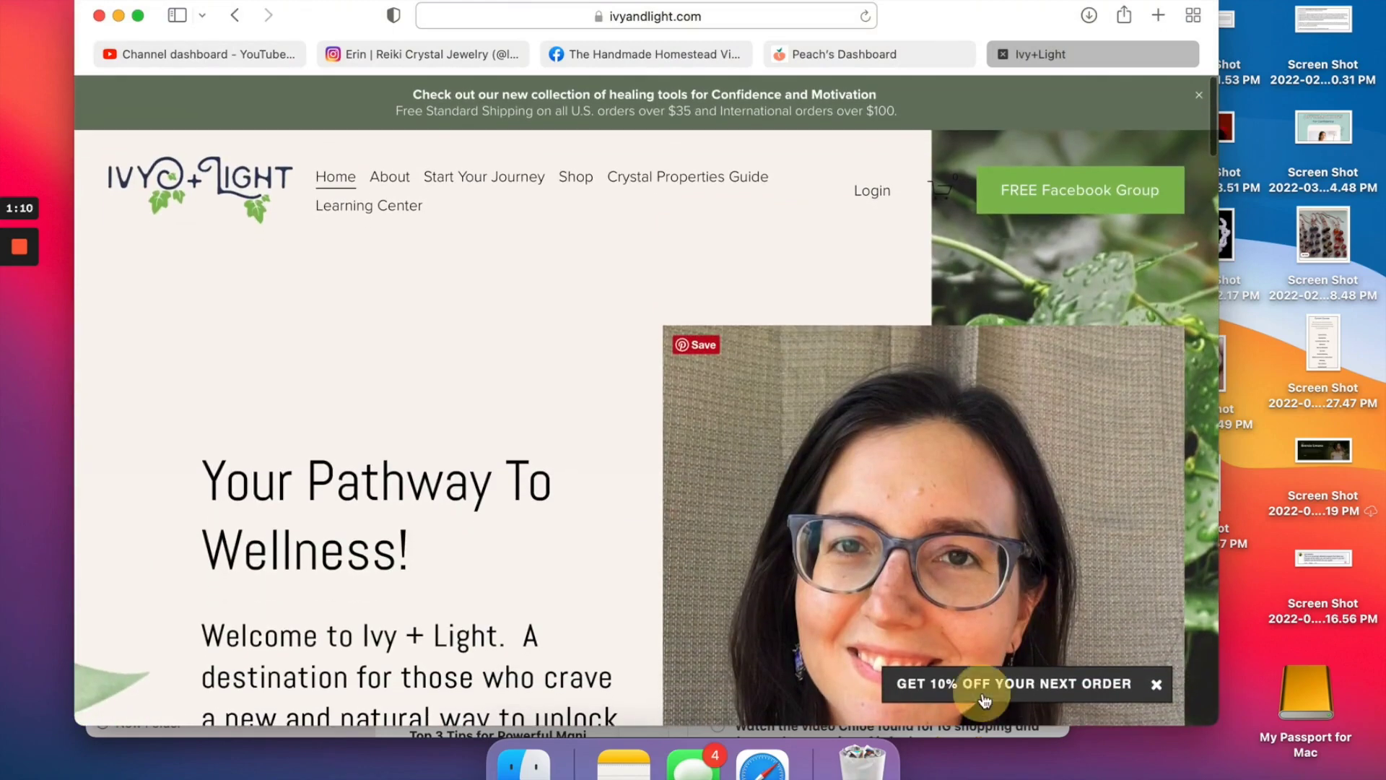
{"action": "left_click", "coordinate": [984, 699]}
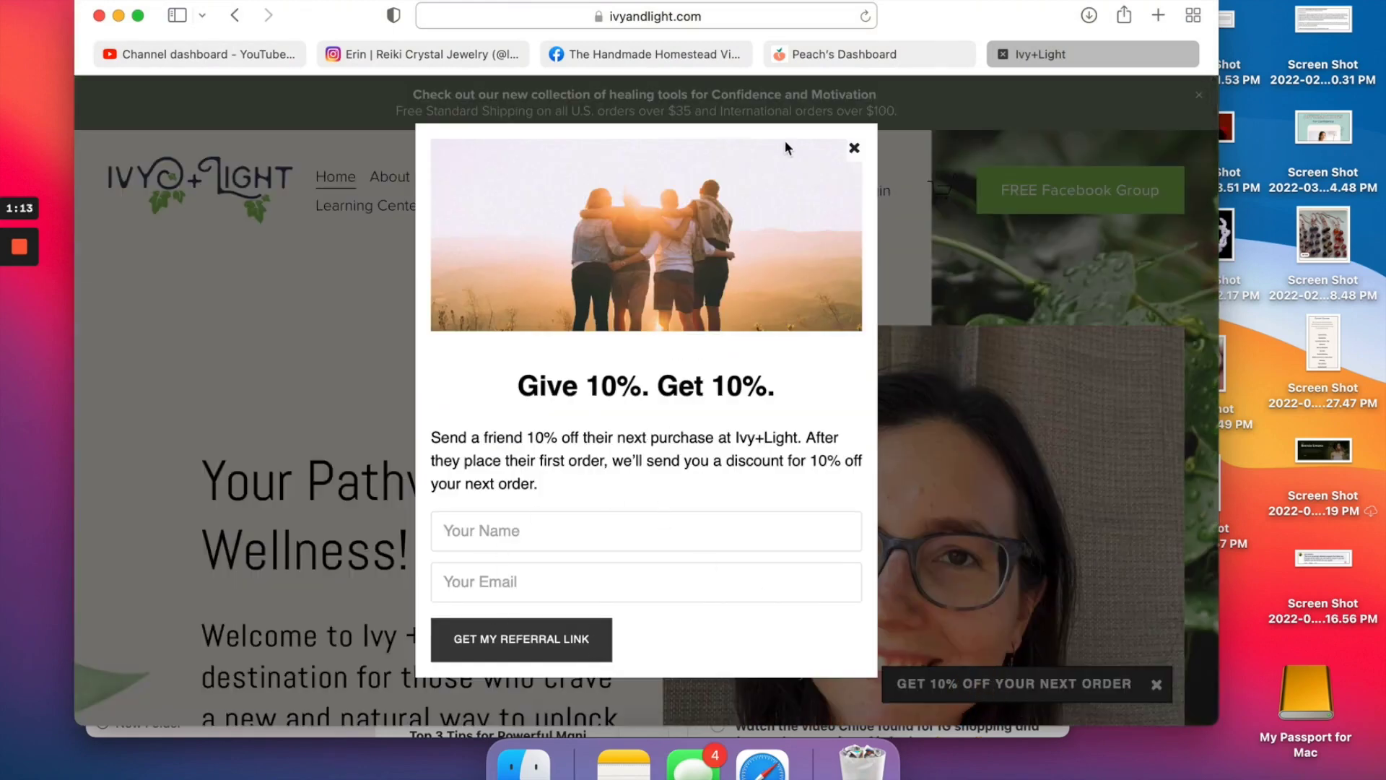
Enter the referrer's first name and e-mail address and request a referral link.
{"action": "left_click", "coordinate": [488, 530]}
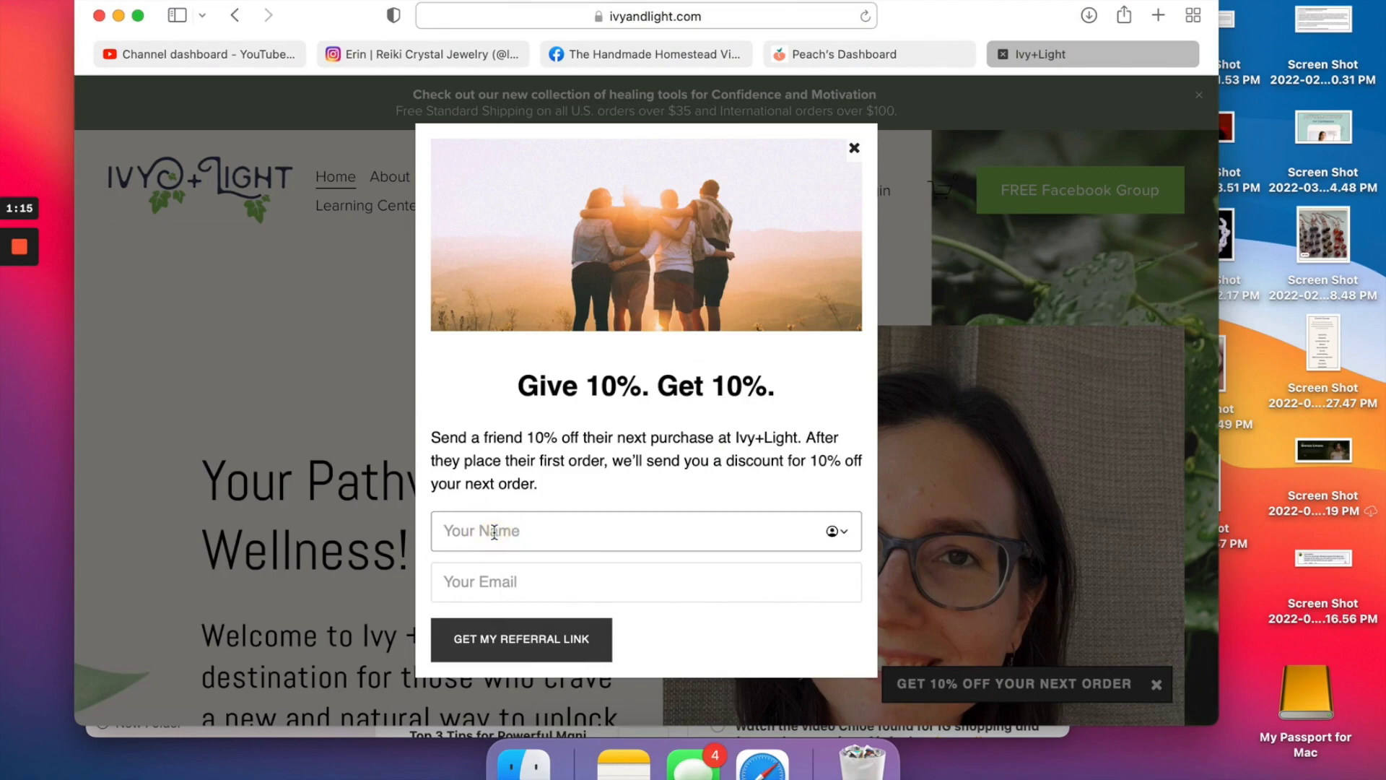
{"action": "type", "text": "Erin"}
{"action": "left_click", "coordinate": [485, 580]}
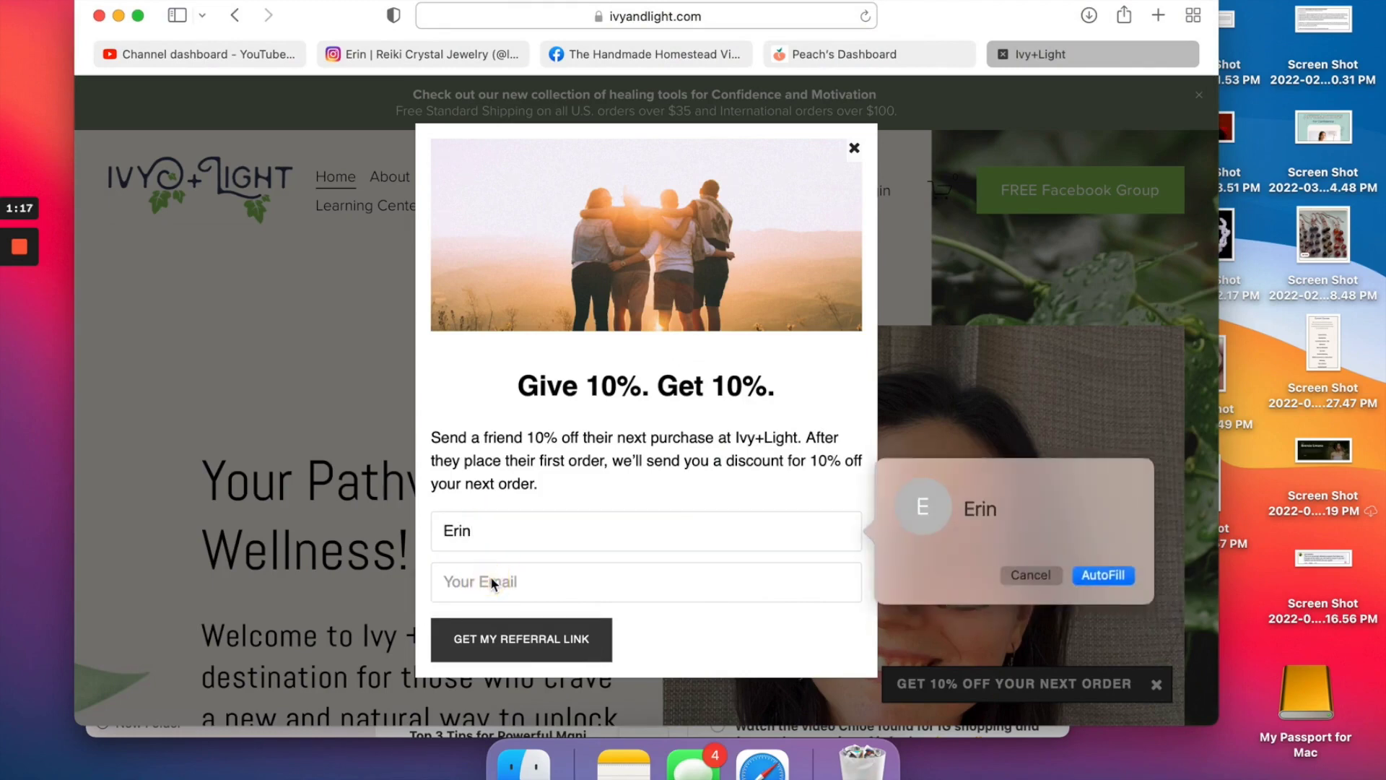
{"action": "left_click", "coordinate": [494, 583]}
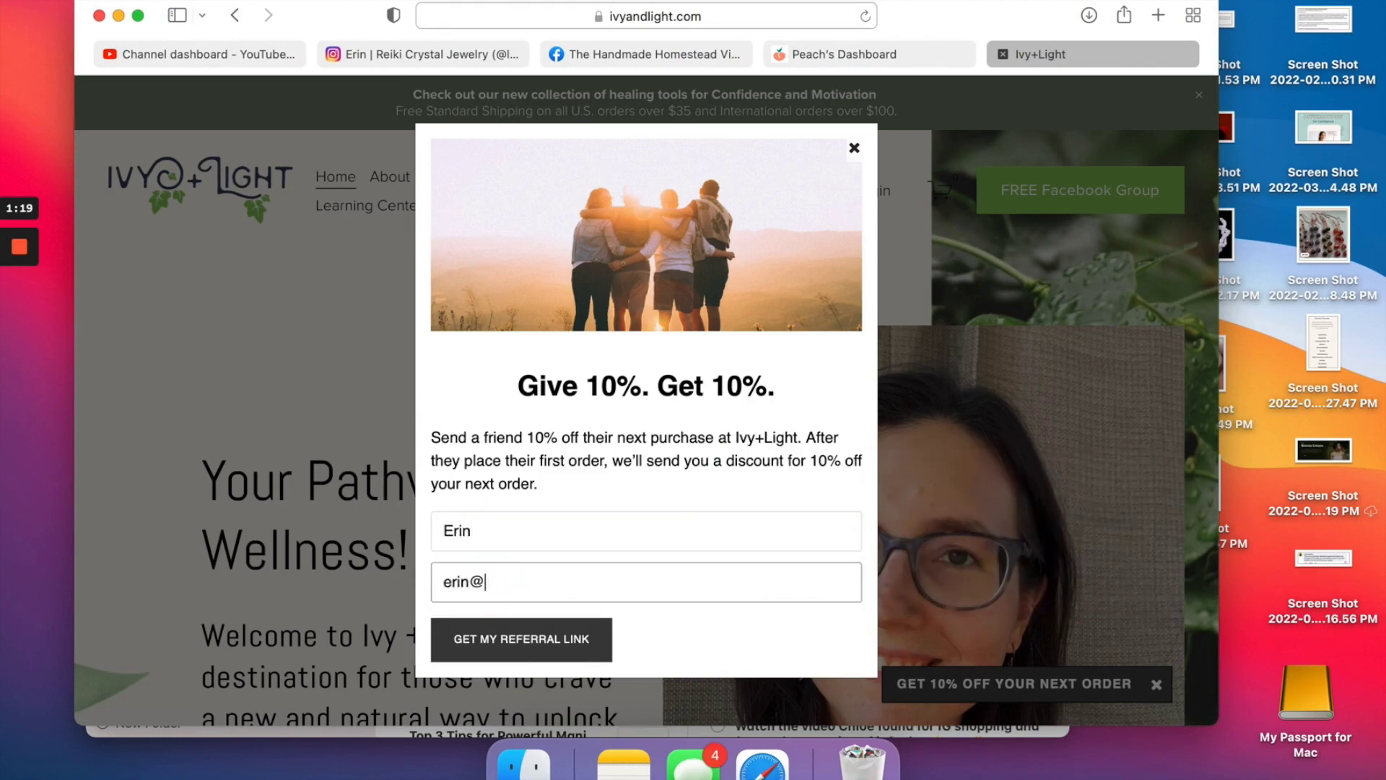
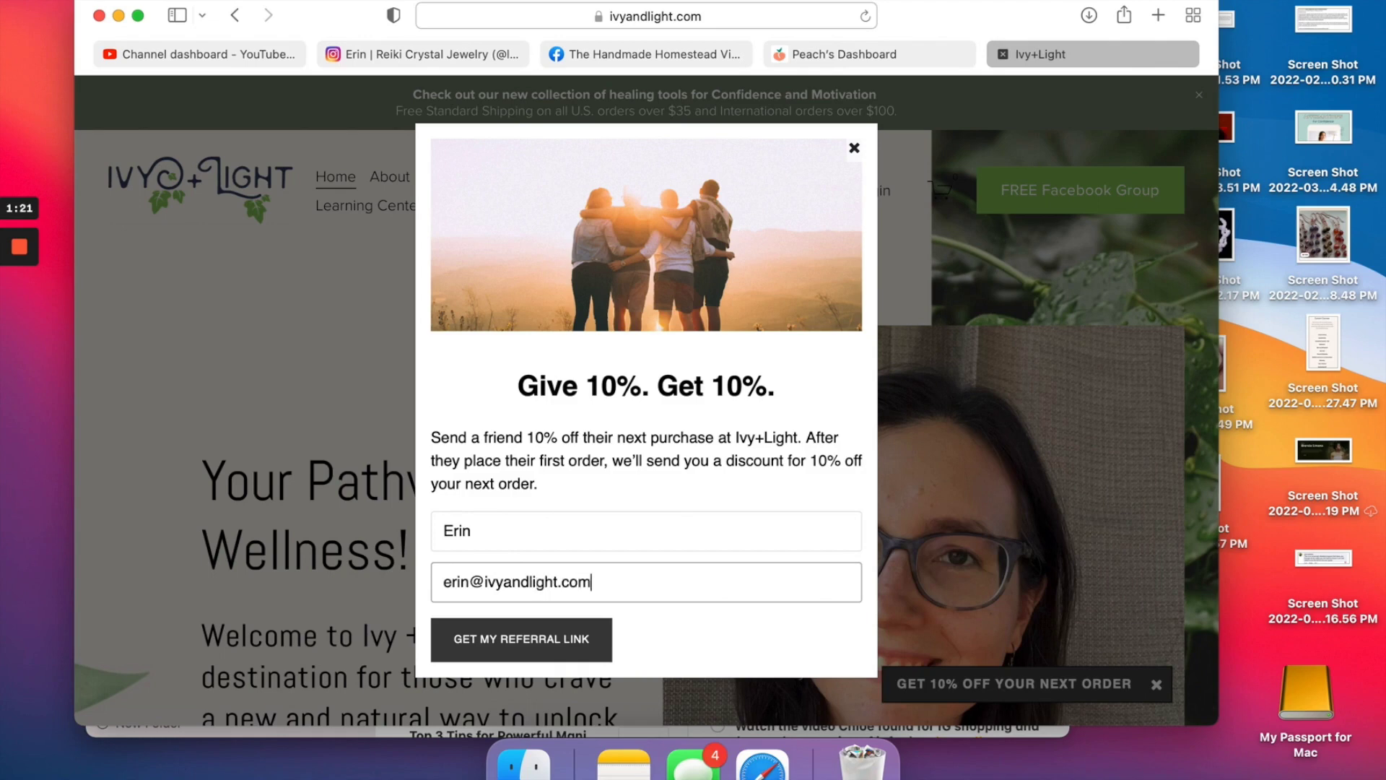
{"action": "left_click", "coordinate": [484, 644]}
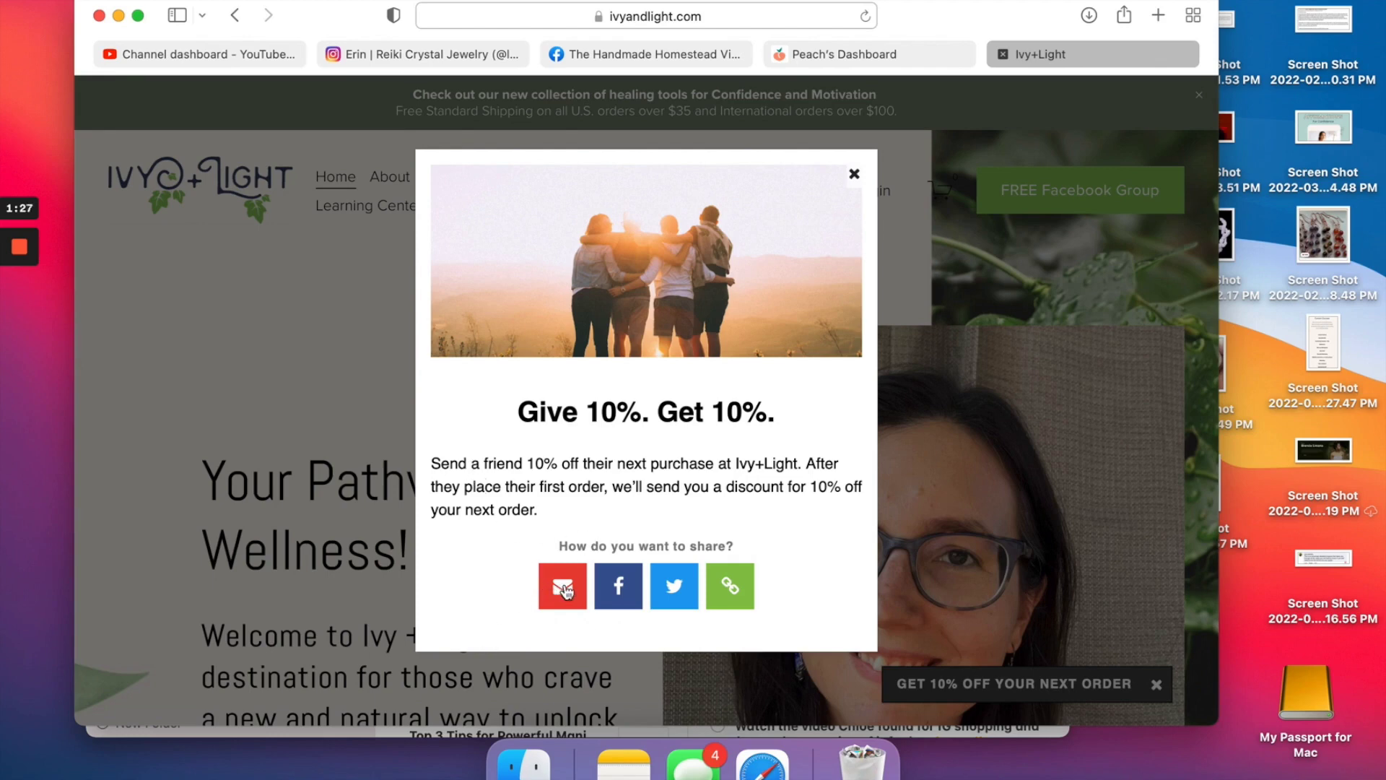
{"action": "left_click", "coordinate": [729, 590]}
{"action": "left_click", "coordinate": [619, 582]}
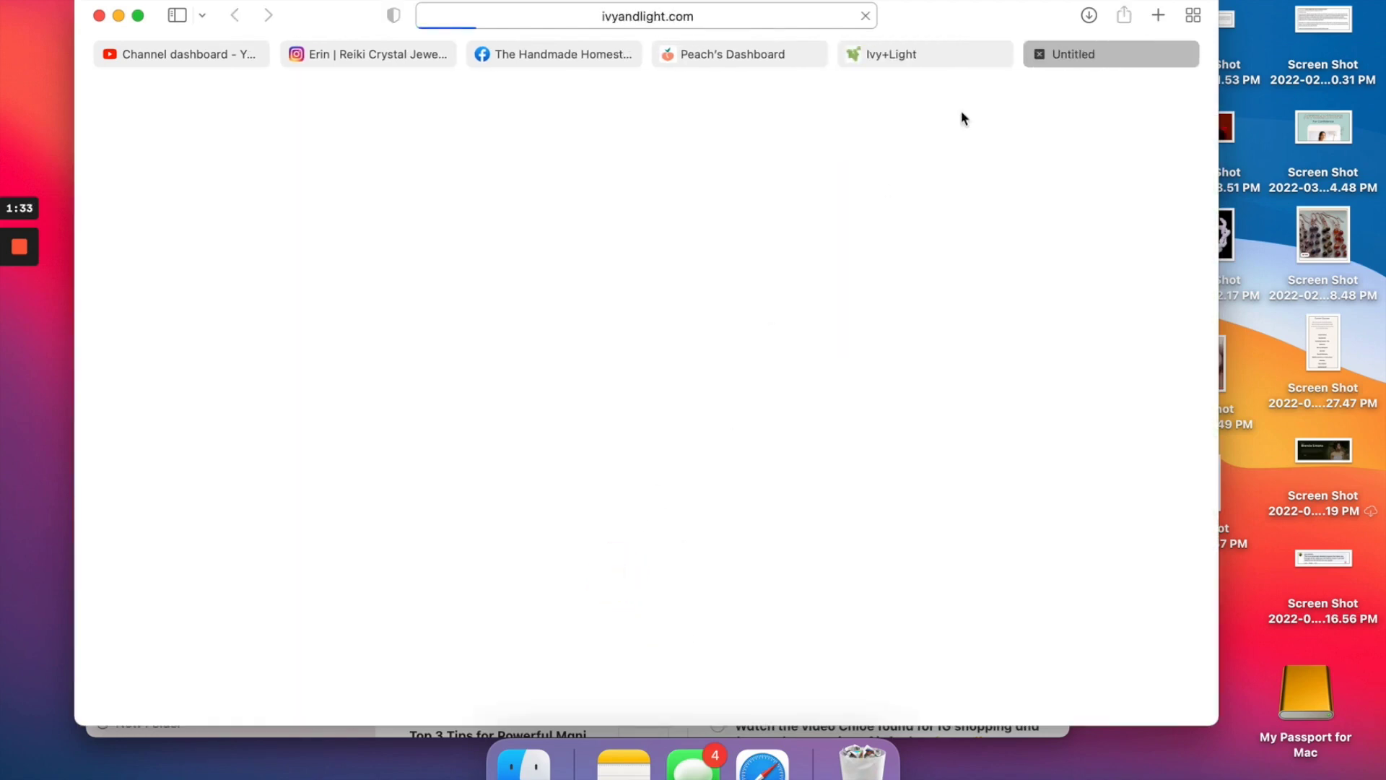
{"action": "mouse_move", "coordinate": [948, 59]}
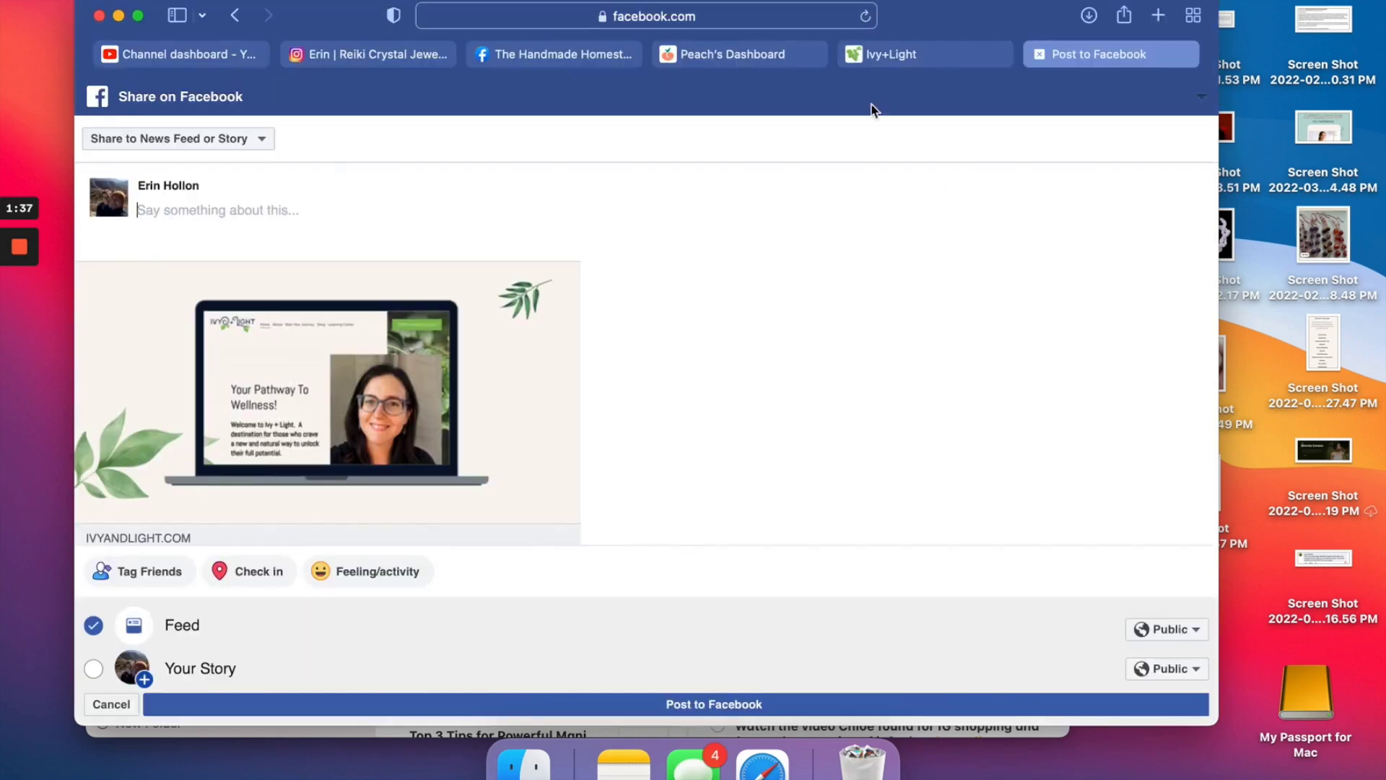
{"action": "scroll", "coordinate": [671, 396], "scroll_direction": "down", "scroll_amount": 2}
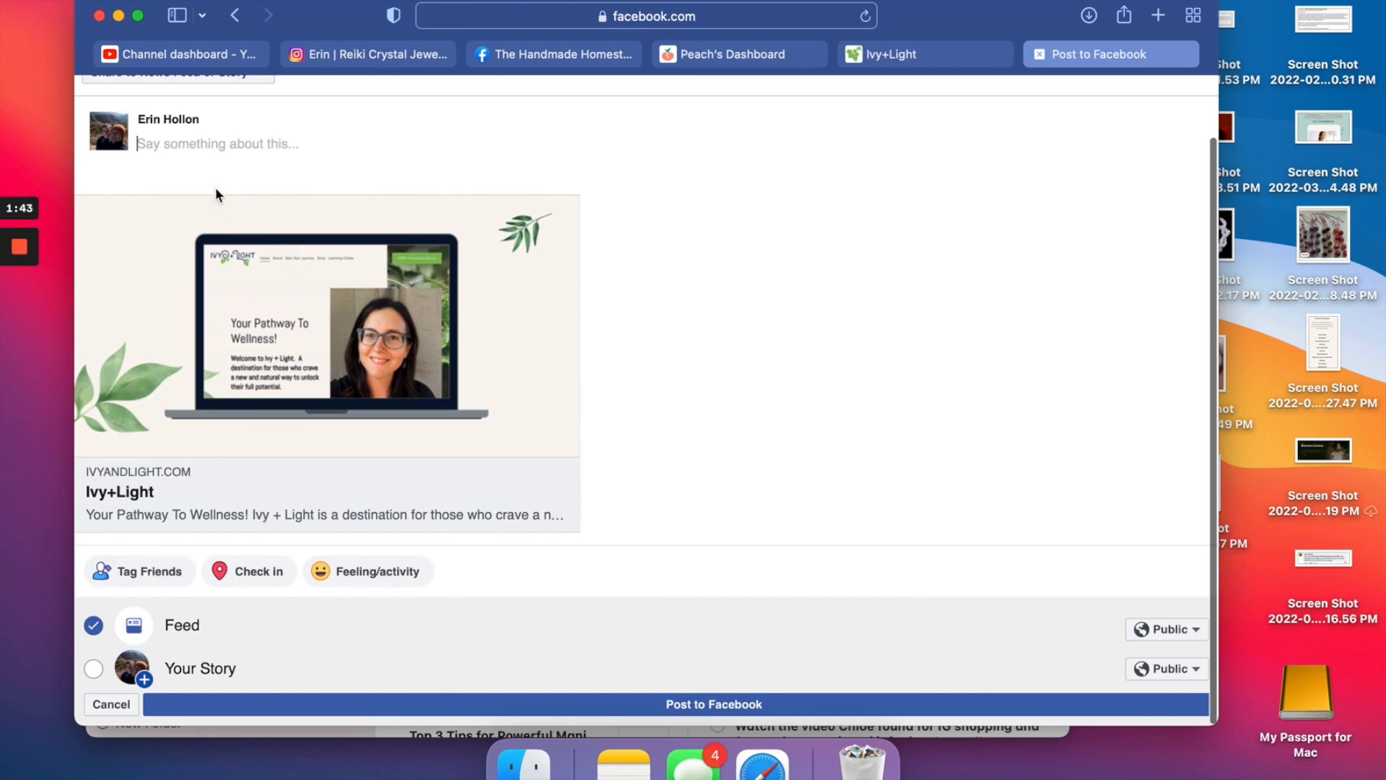
{"action": "scroll", "coordinate": [214, 210], "scroll_direction": "up", "scroll_amount": 2}
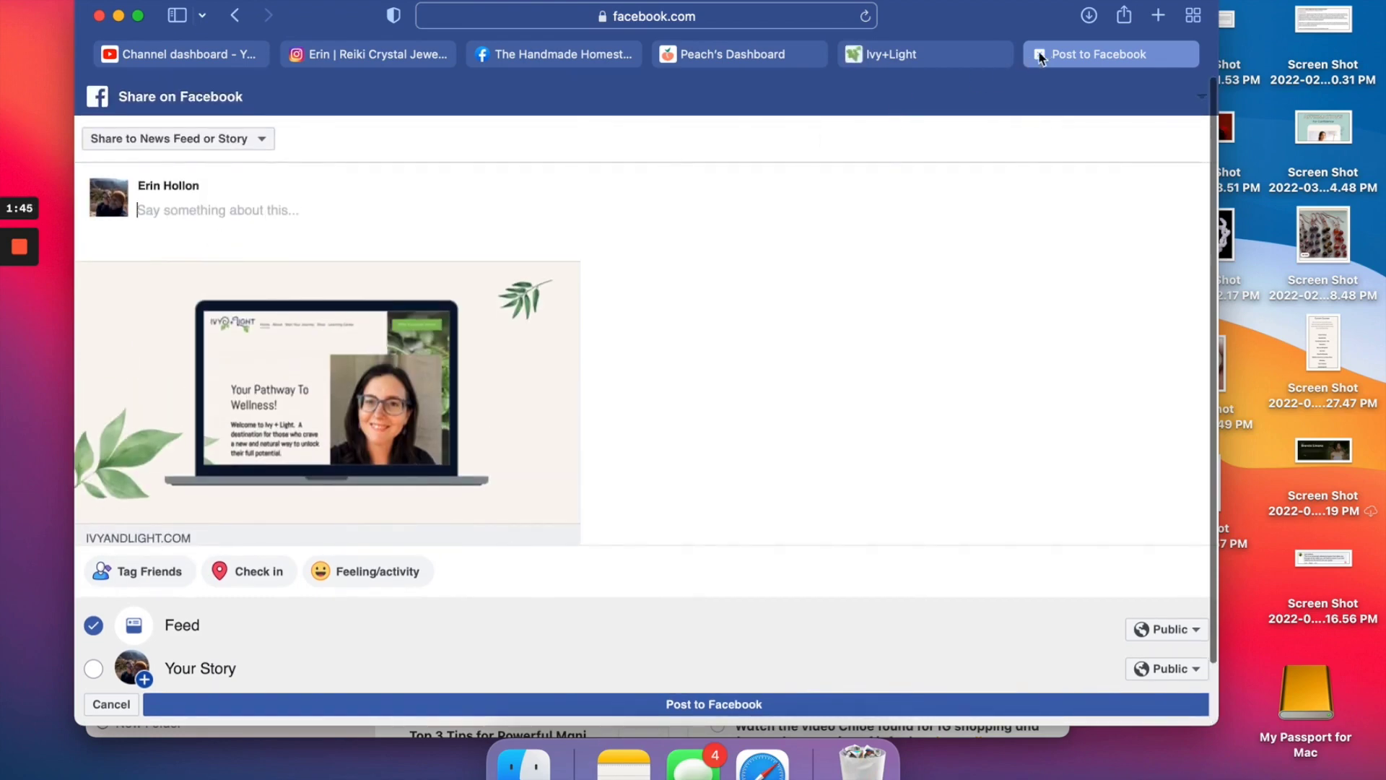
{"action": "left_click", "coordinate": [1040, 55]}
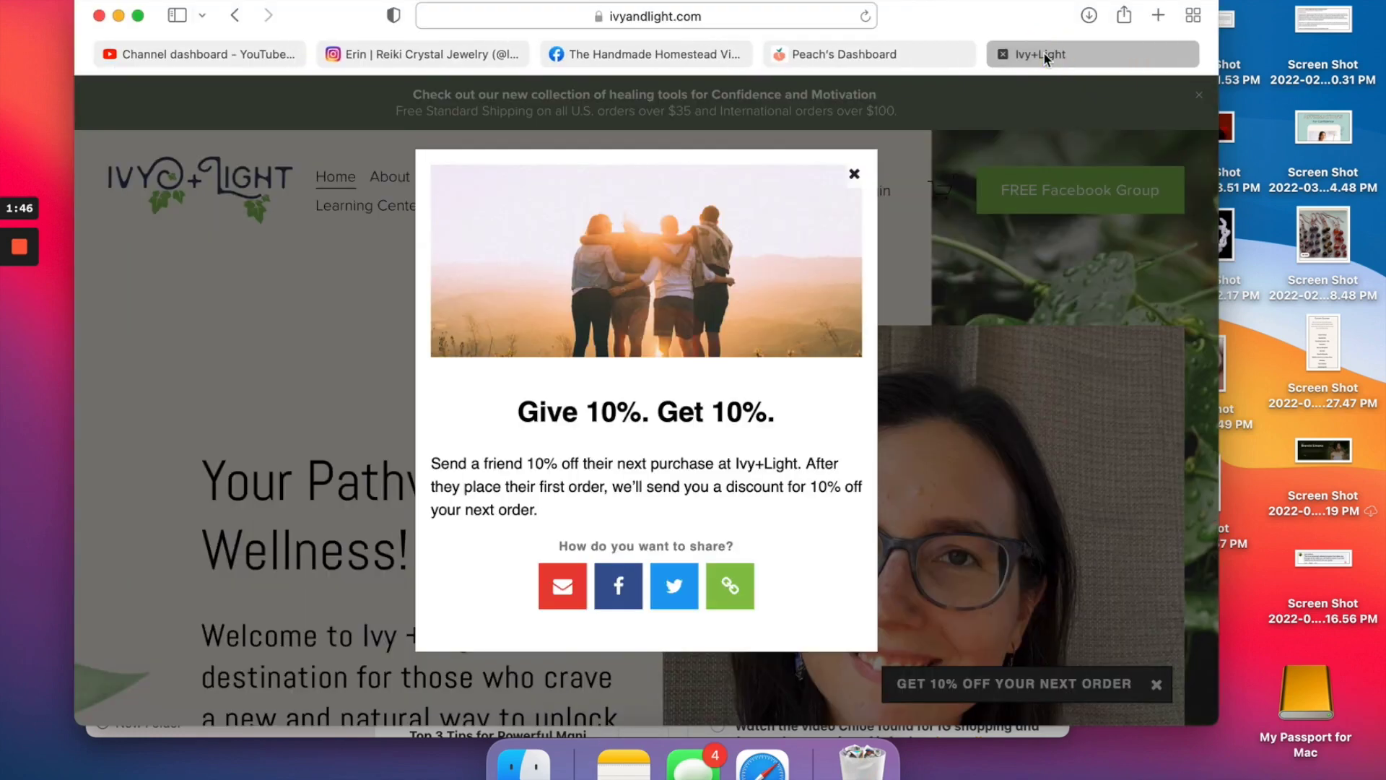
Dismiss the referral offer and the 10% off bar, then go to Shop > Shop Online.
{"action": "left_click", "coordinate": [854, 174]}
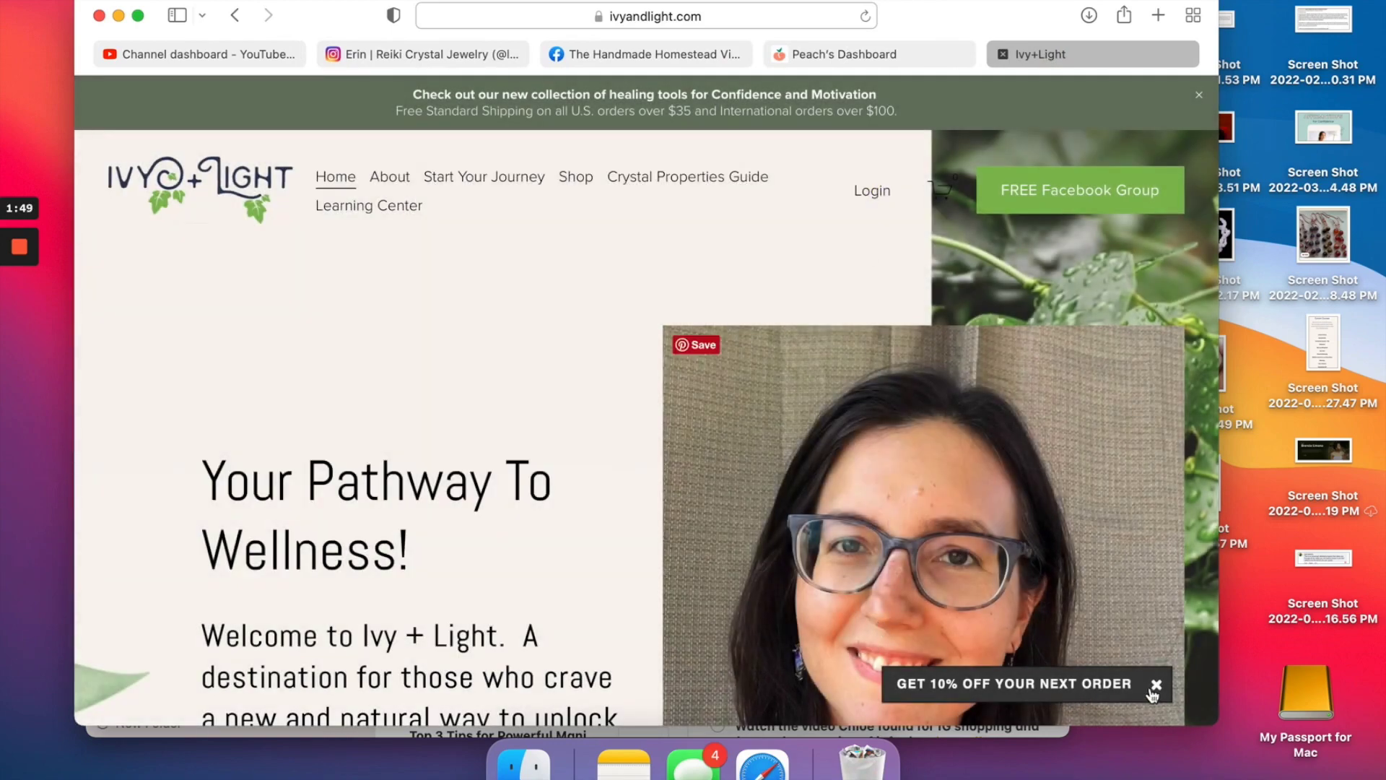
{"action": "left_click", "coordinate": [1155, 686]}
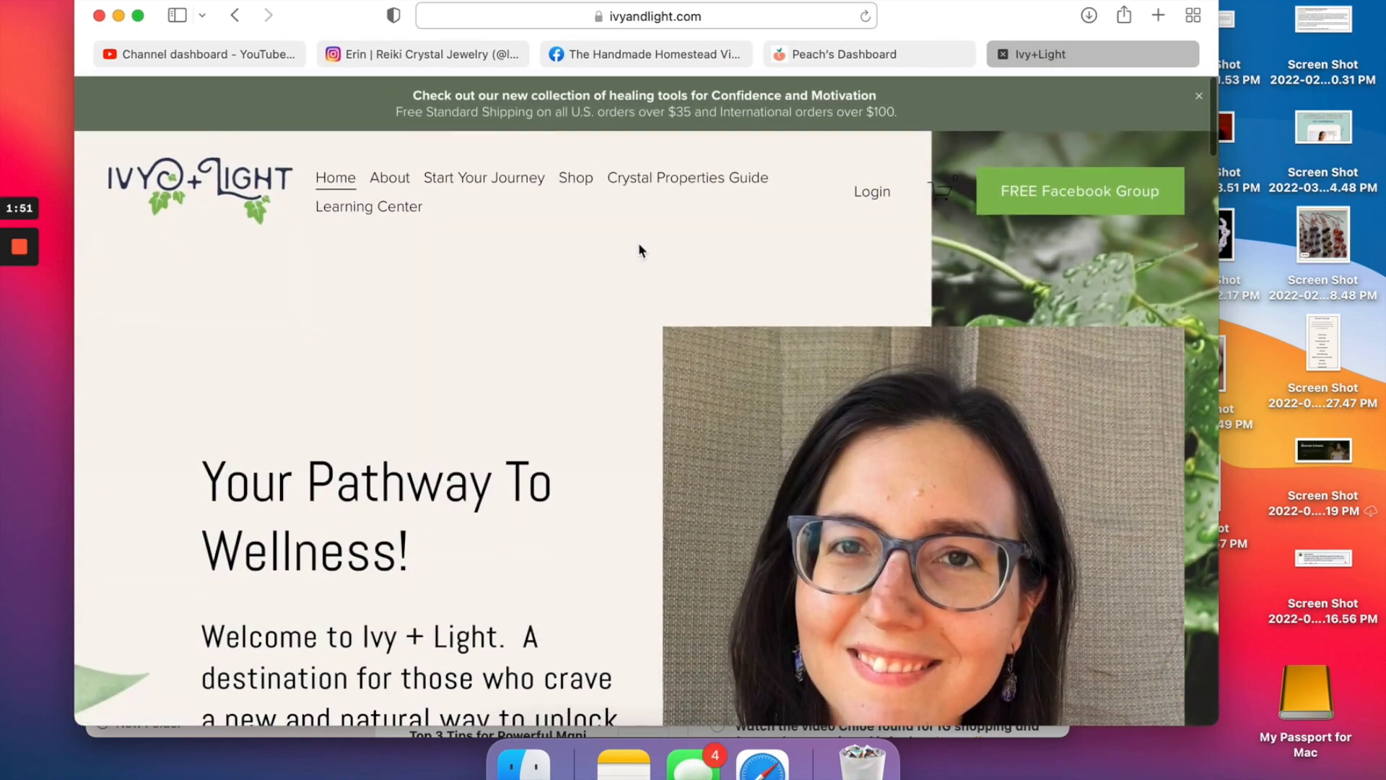
{"action": "mouse_move", "coordinate": [575, 180]}
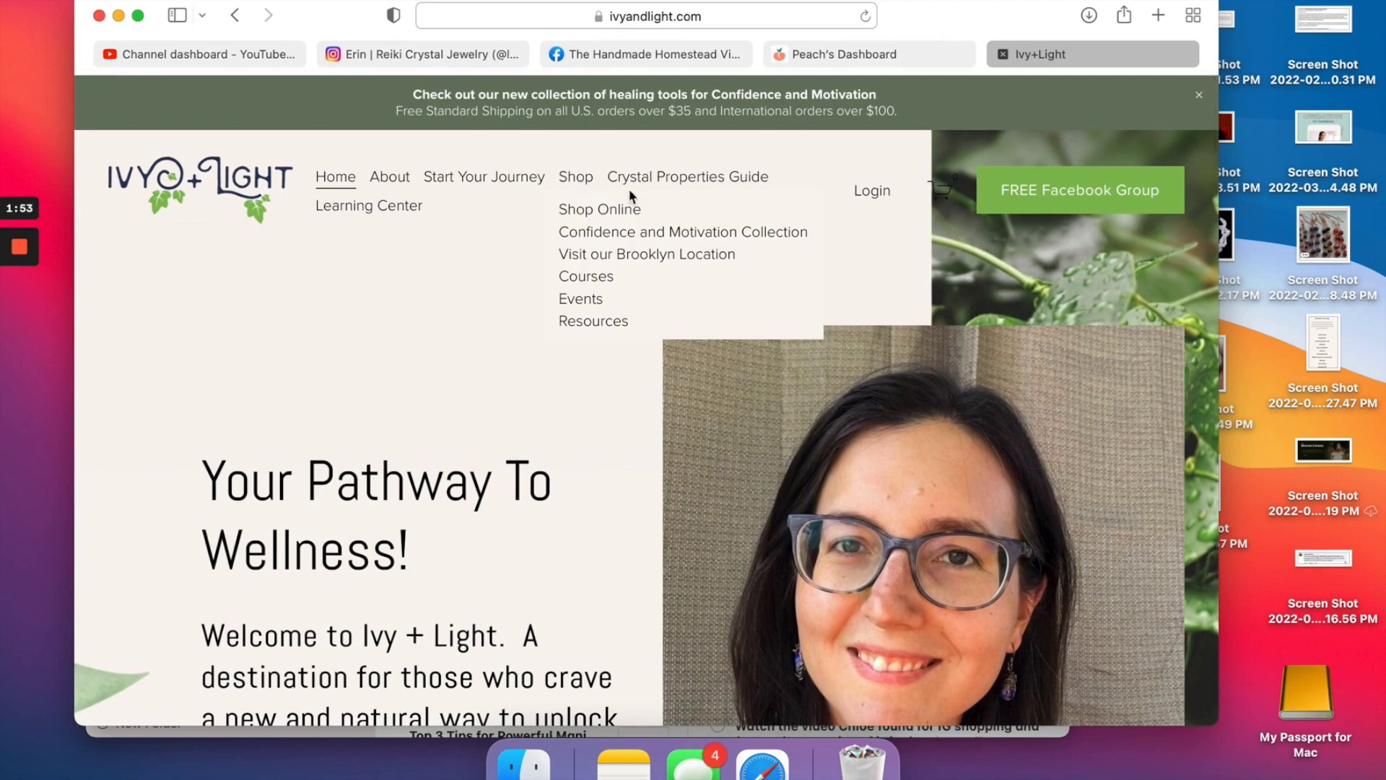
{"action": "left_click", "coordinate": [625, 208]}
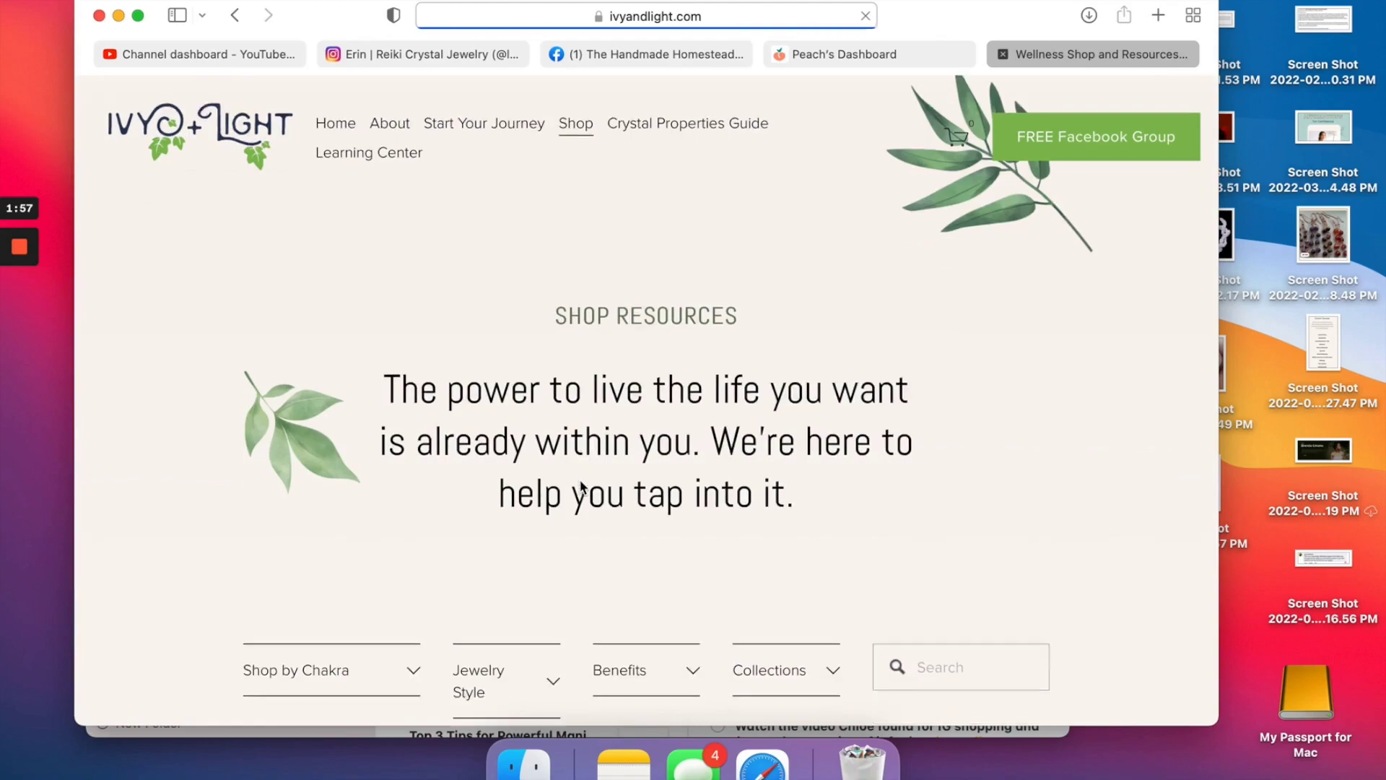
Open the Crystal Properties Guide page and close the 10% off discount bar again.
{"action": "scroll", "coordinate": [581, 485], "scroll_direction": "down", "scroll_amount": 10}
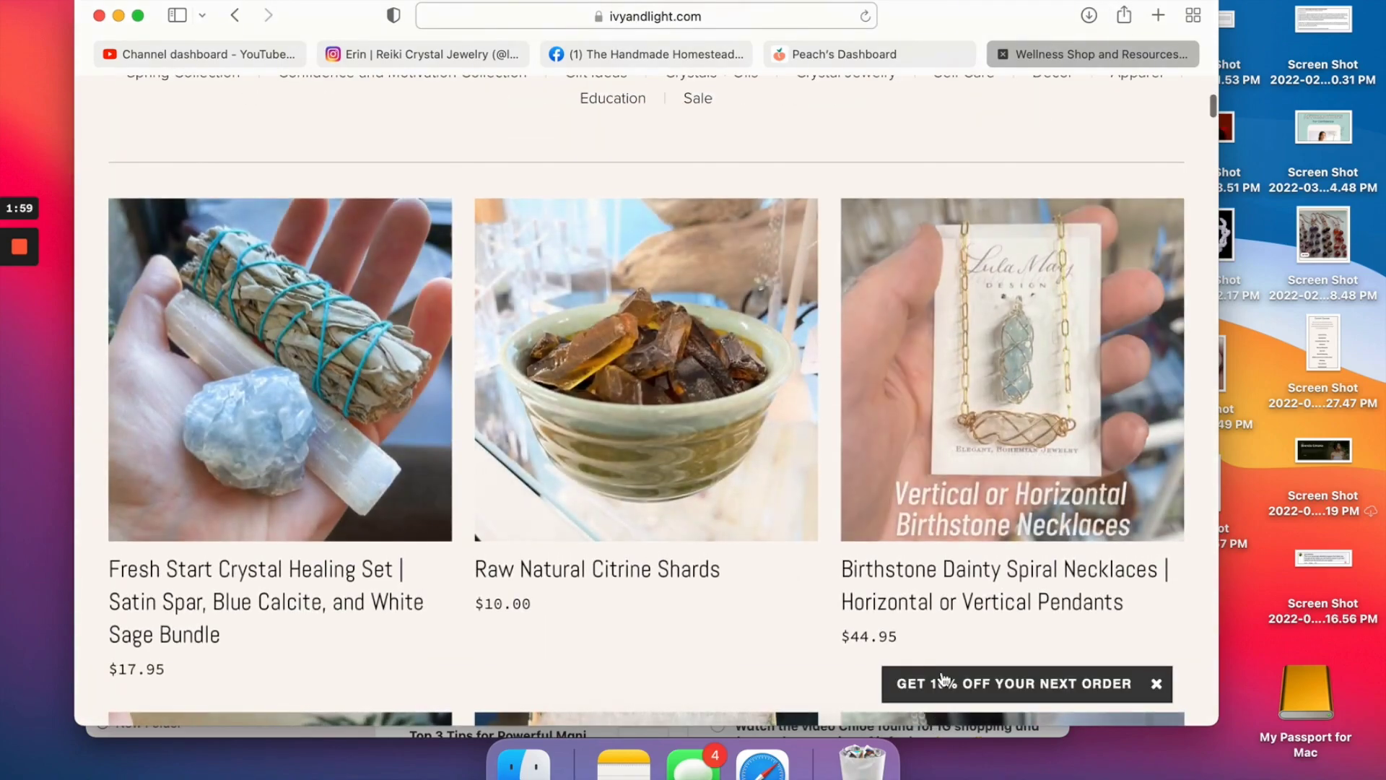
{"action": "scroll", "coordinate": [941, 675], "scroll_direction": "up", "scroll_amount": 15}
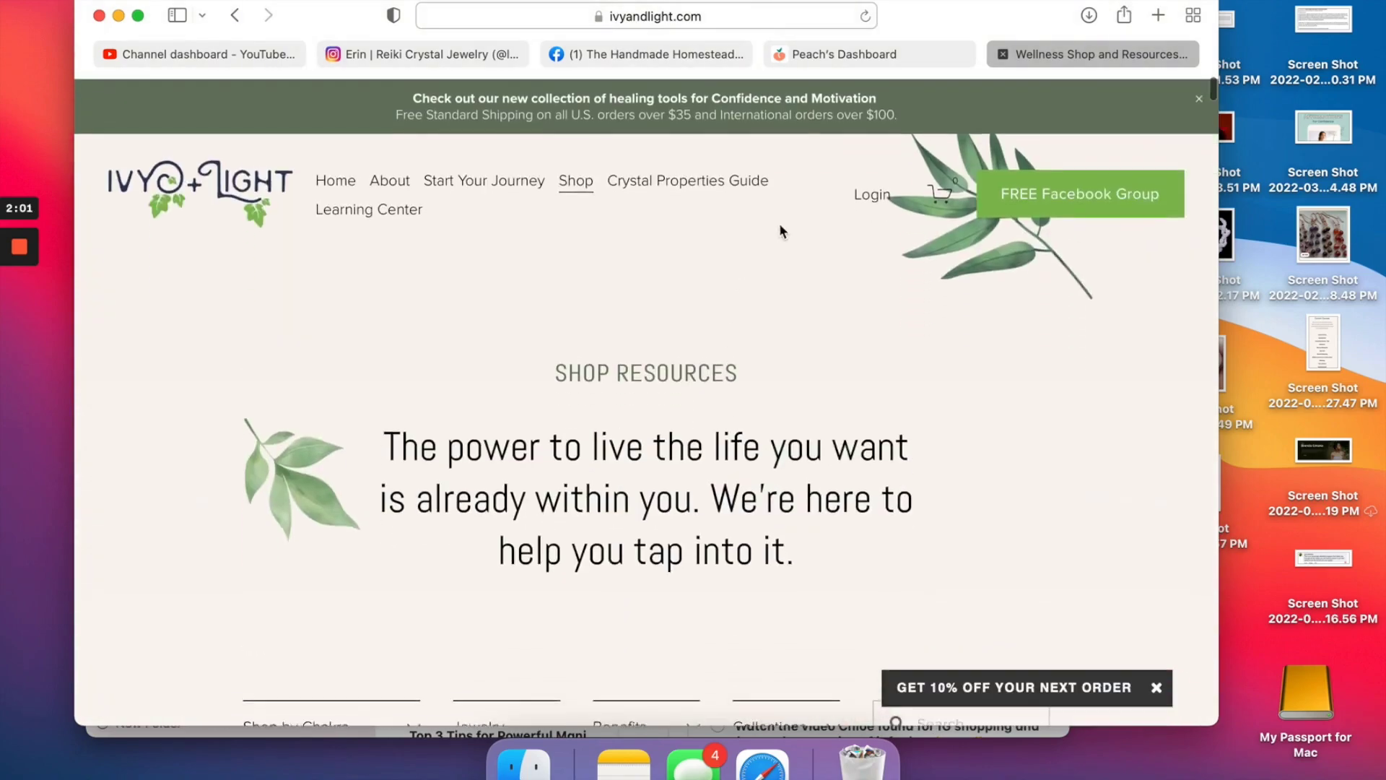
{"action": "left_click", "coordinate": [722, 189]}
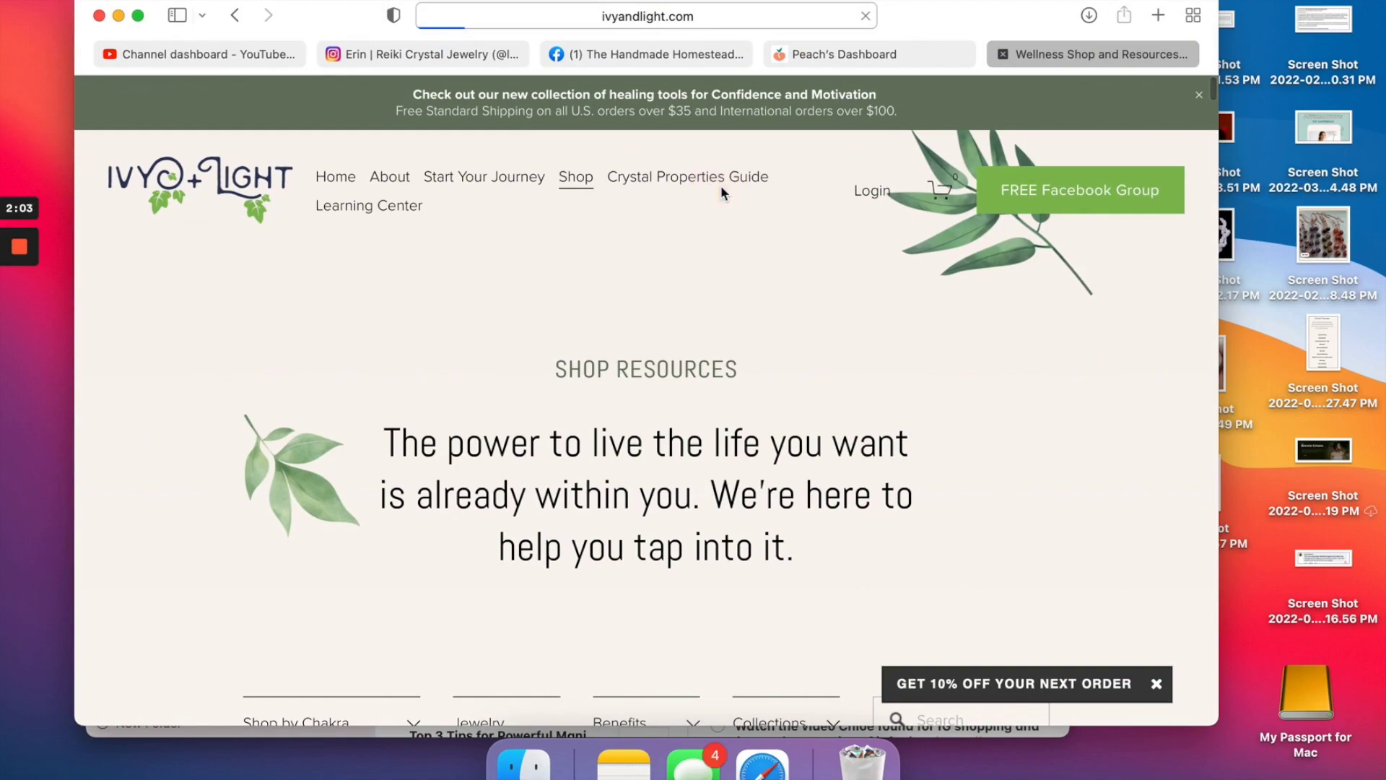
{"action": "scroll", "coordinate": [721, 189], "scroll_direction": "down", "scroll_amount": 6}
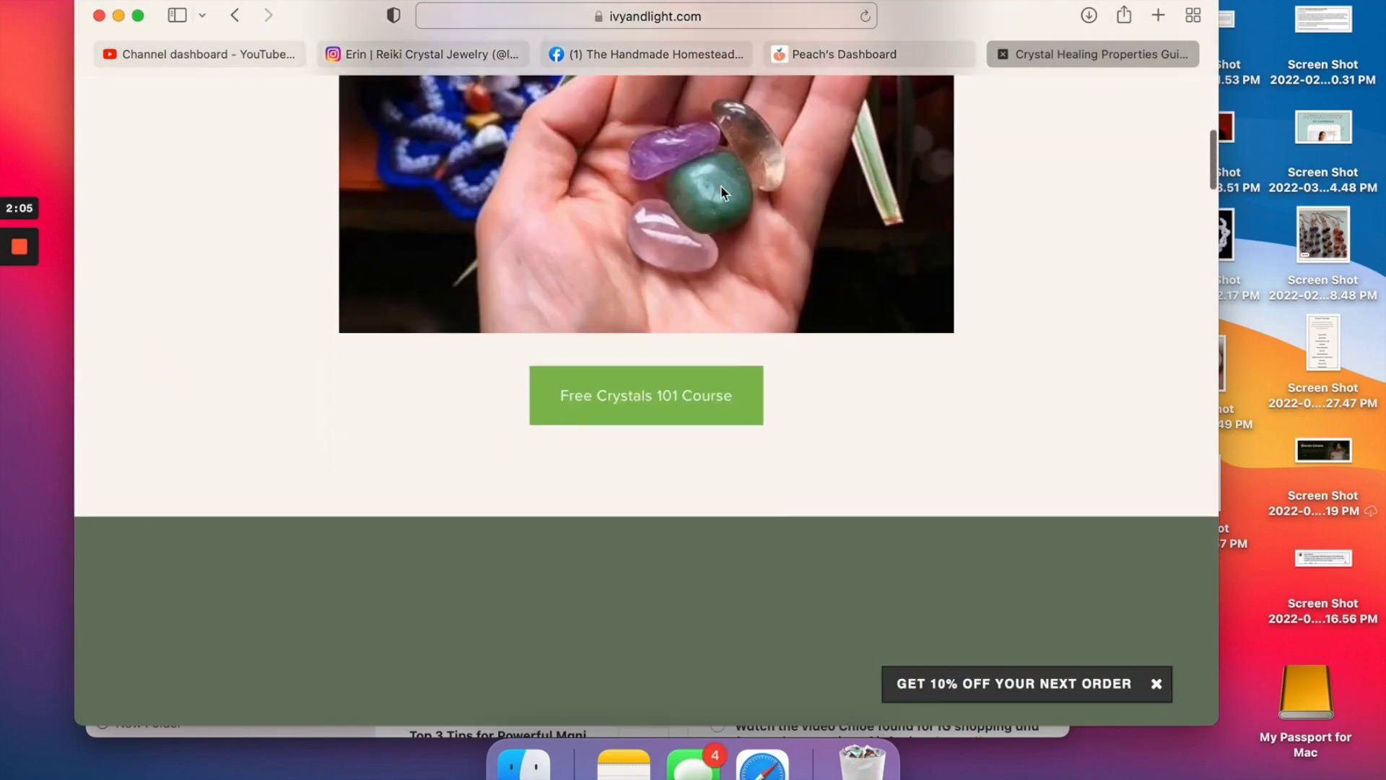
{"action": "scroll", "coordinate": [720, 185], "scroll_direction": "down", "scroll_amount": 7}
{"action": "scroll", "coordinate": [722, 173], "scroll_direction": "up", "scroll_amount": 15}
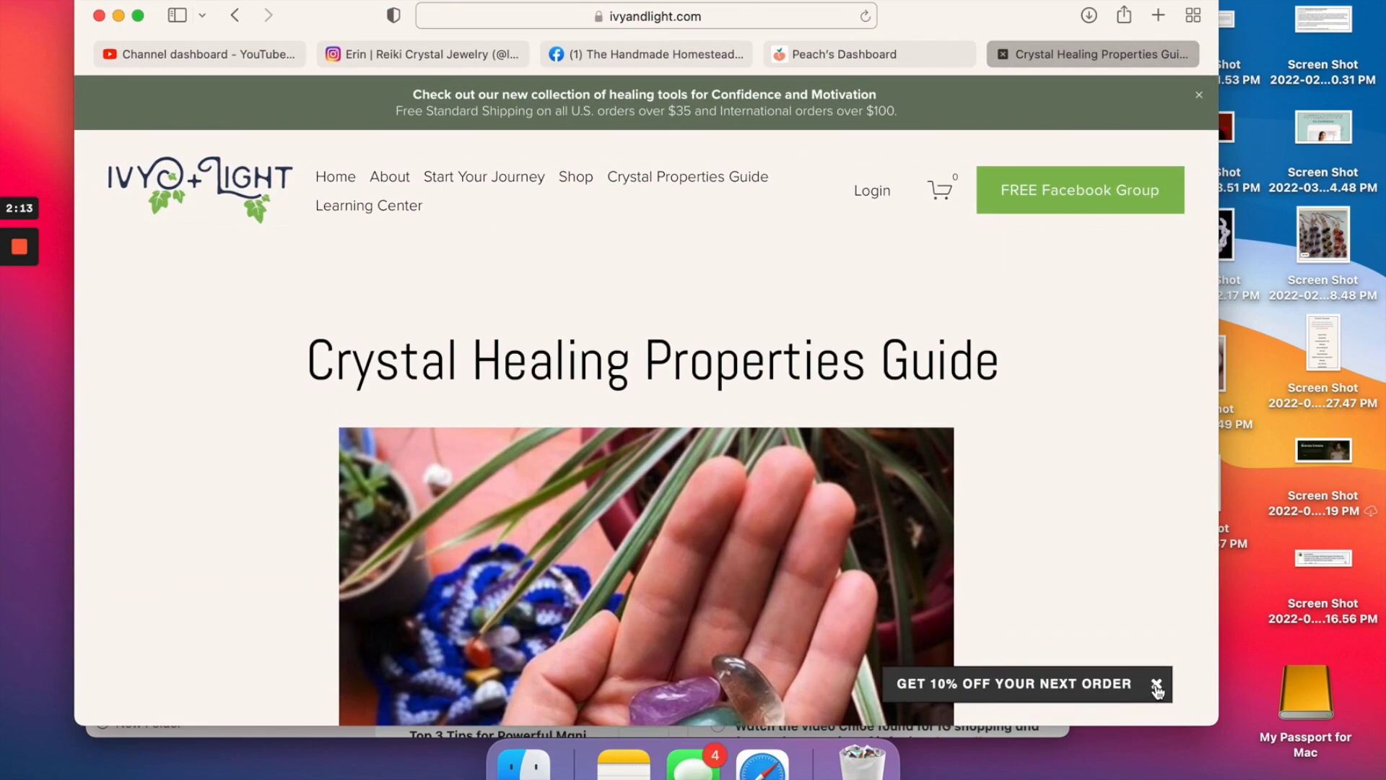
{"action": "left_click", "coordinate": [1157, 685]}
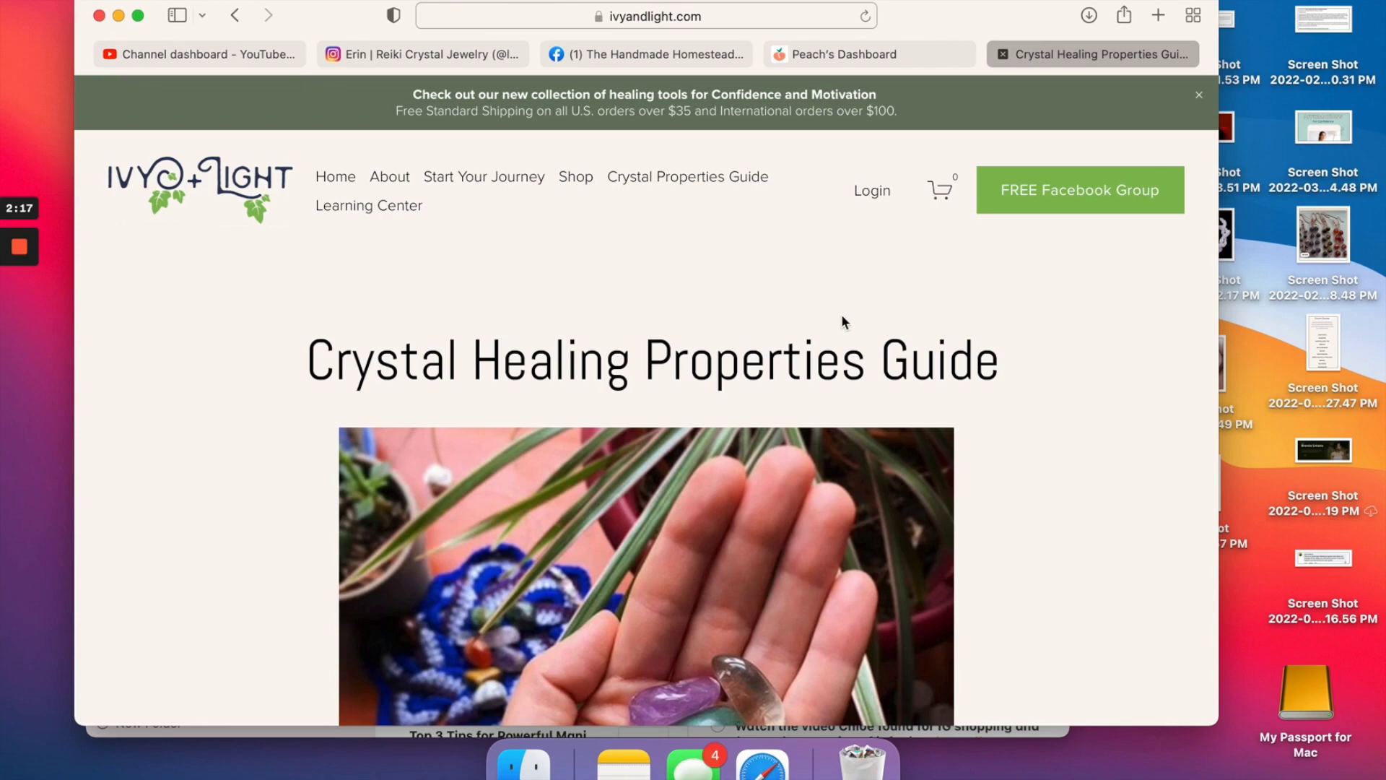
Open the free Facebook Group page in a new tab and scroll through its courses.
{"action": "left_click", "coordinate": [1028, 206]}
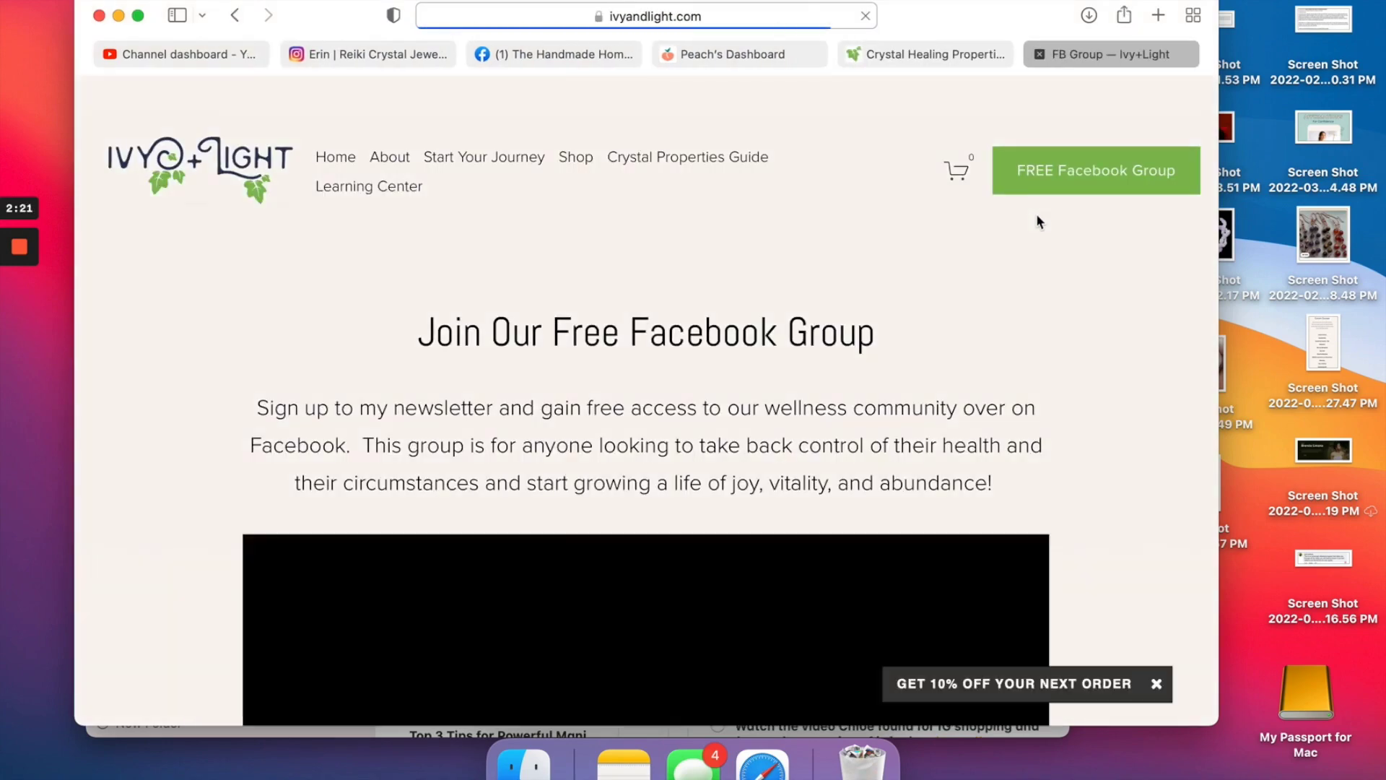
{"action": "scroll", "coordinate": [1037, 214], "scroll_direction": "down", "scroll_amount": 5}
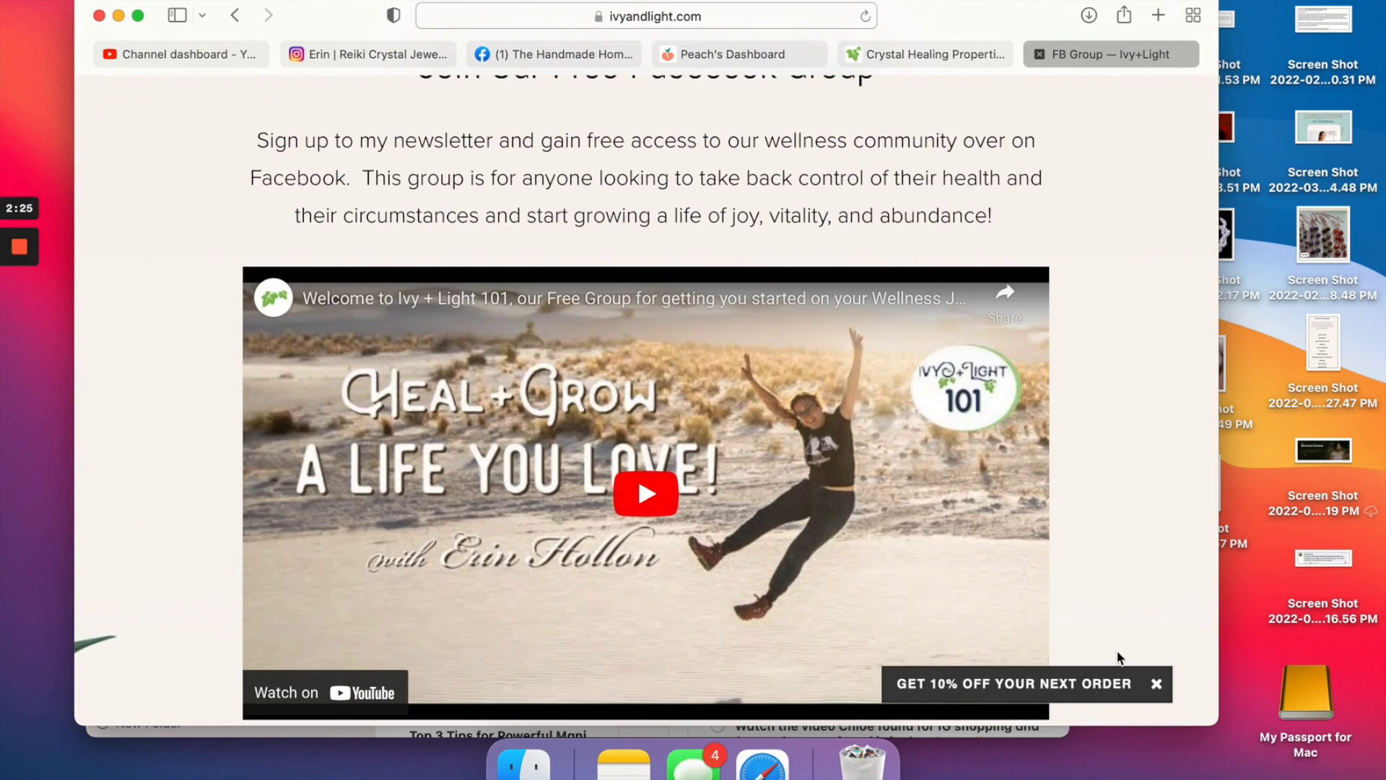
{"action": "scroll", "coordinate": [1122, 631], "scroll_direction": "down", "scroll_amount": 10}
{"action": "scroll", "coordinate": [1124, 639], "scroll_direction": "down", "scroll_amount": 8}
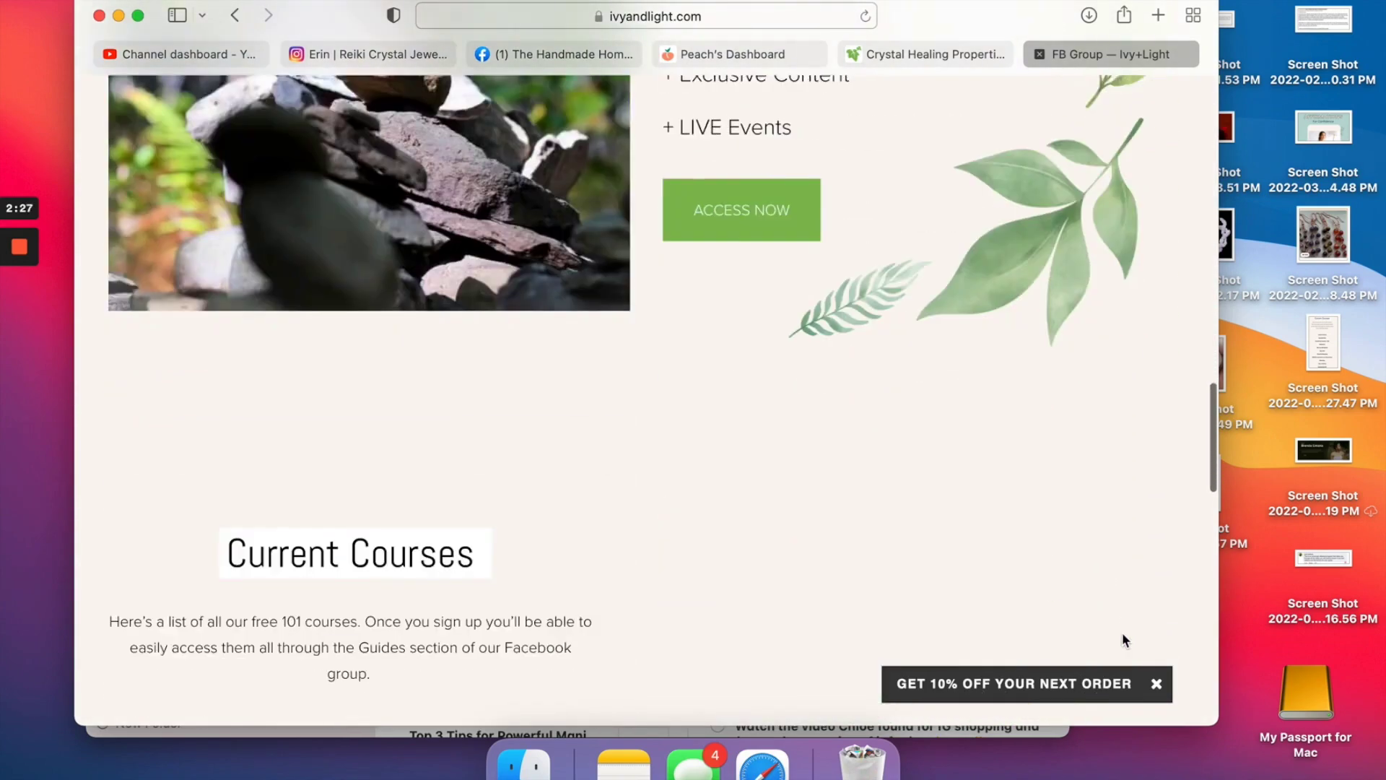
{"action": "scroll", "coordinate": [1124, 640], "scroll_direction": "up", "scroll_amount": 2}
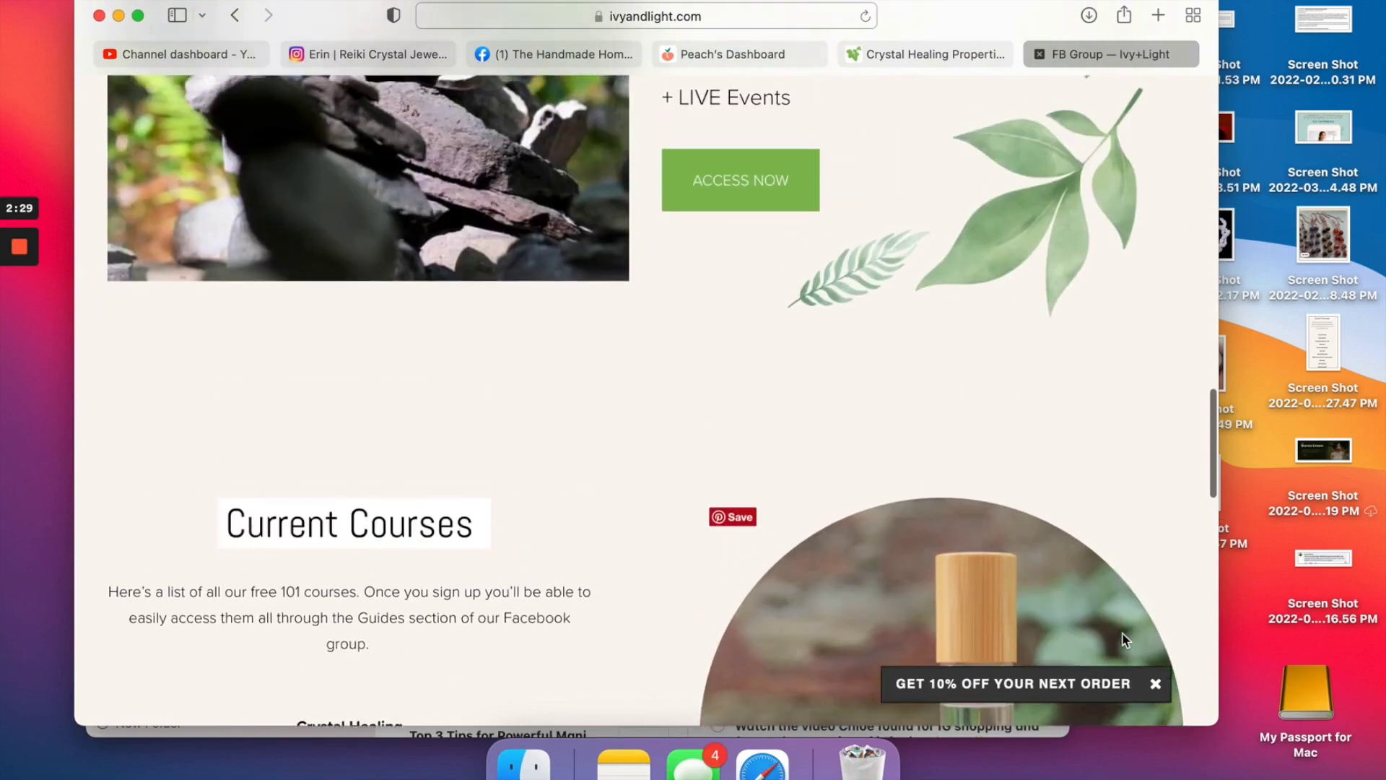
{"action": "scroll", "coordinate": [1123, 639], "scroll_direction": "down", "scroll_amount": 12}
{"action": "scroll", "coordinate": [1123, 640], "scroll_direction": "up", "scroll_amount": 5}
{"action": "scroll", "coordinate": [1123, 639], "scroll_direction": "up", "scroll_amount": 15}
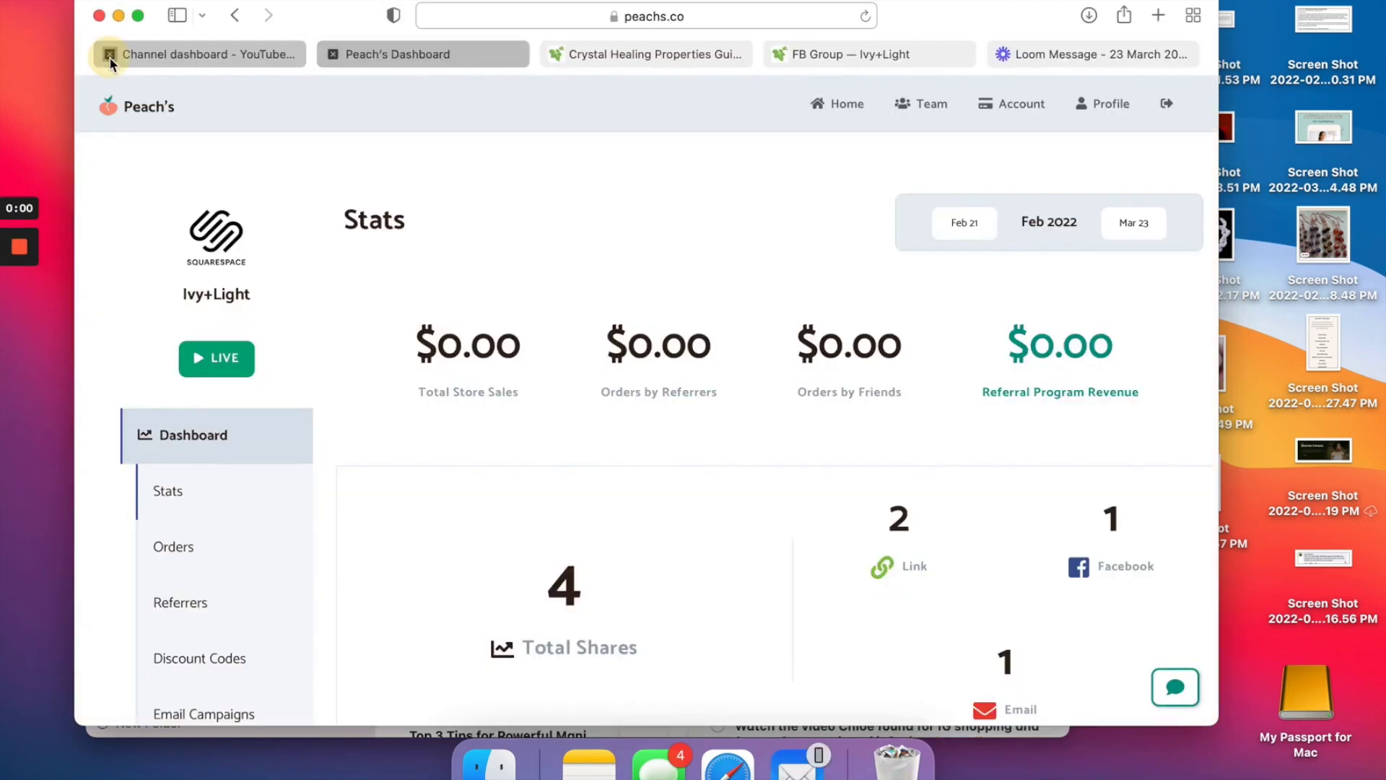
{"action": "left_click", "coordinate": [110, 55]}
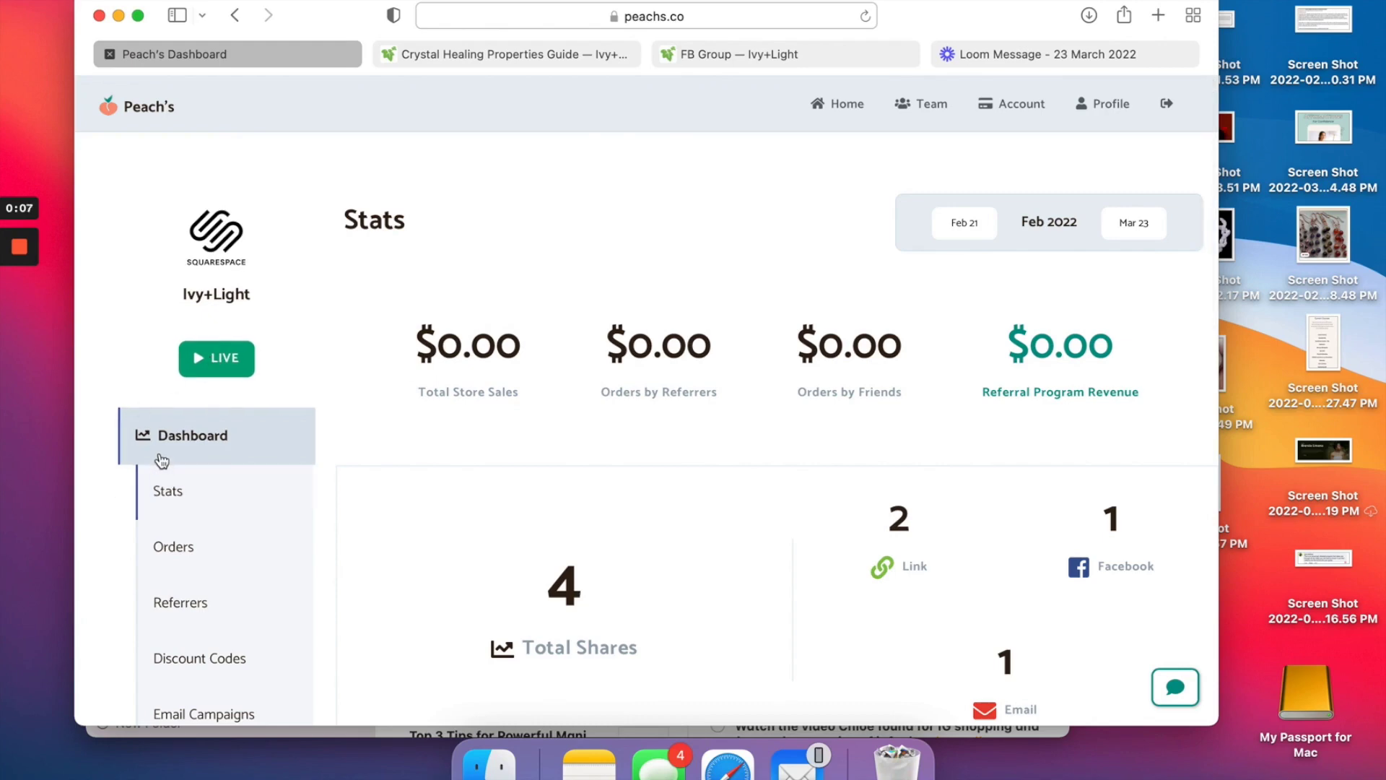
{"action": "scroll", "coordinate": [628, 400], "scroll_direction": "down", "scroll_amount": 3}
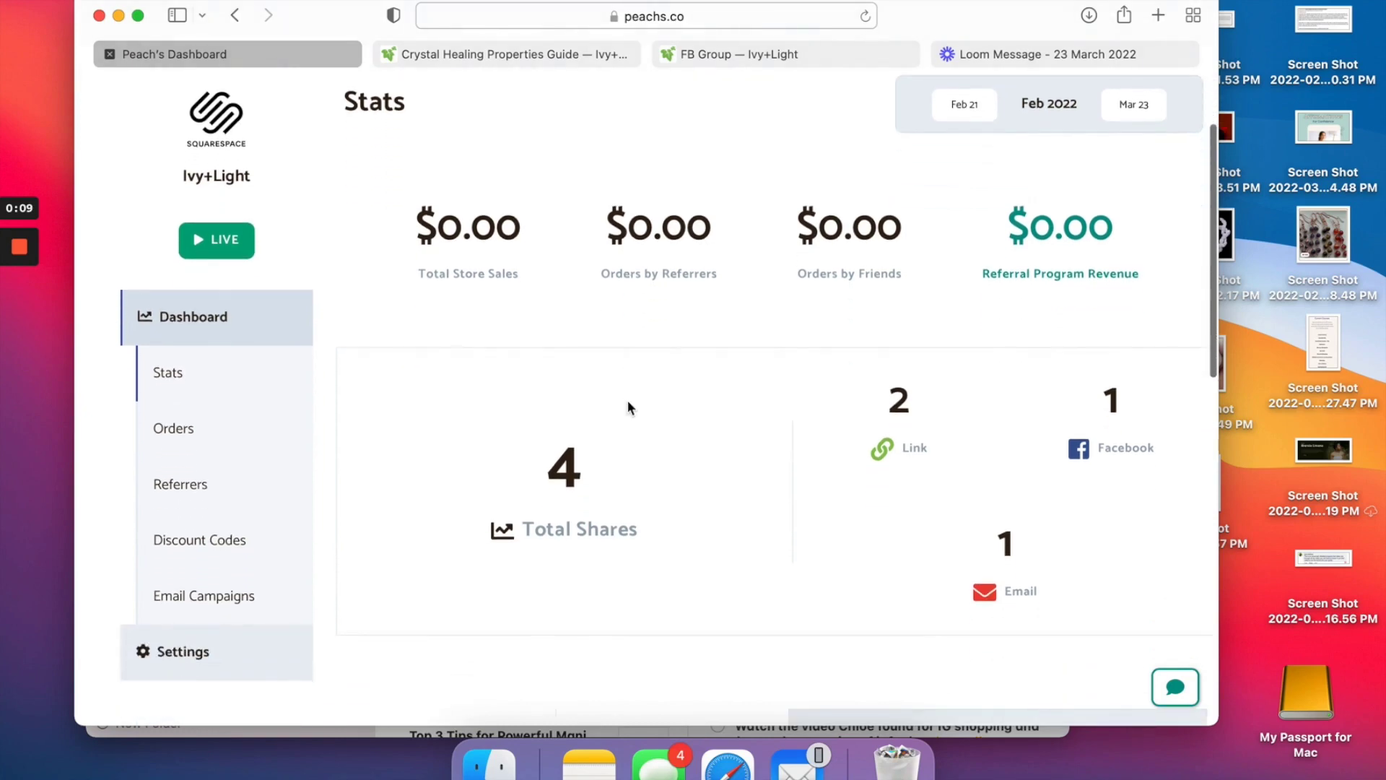
{"action": "scroll", "coordinate": [626, 400], "scroll_direction": "down", "scroll_amount": 5}
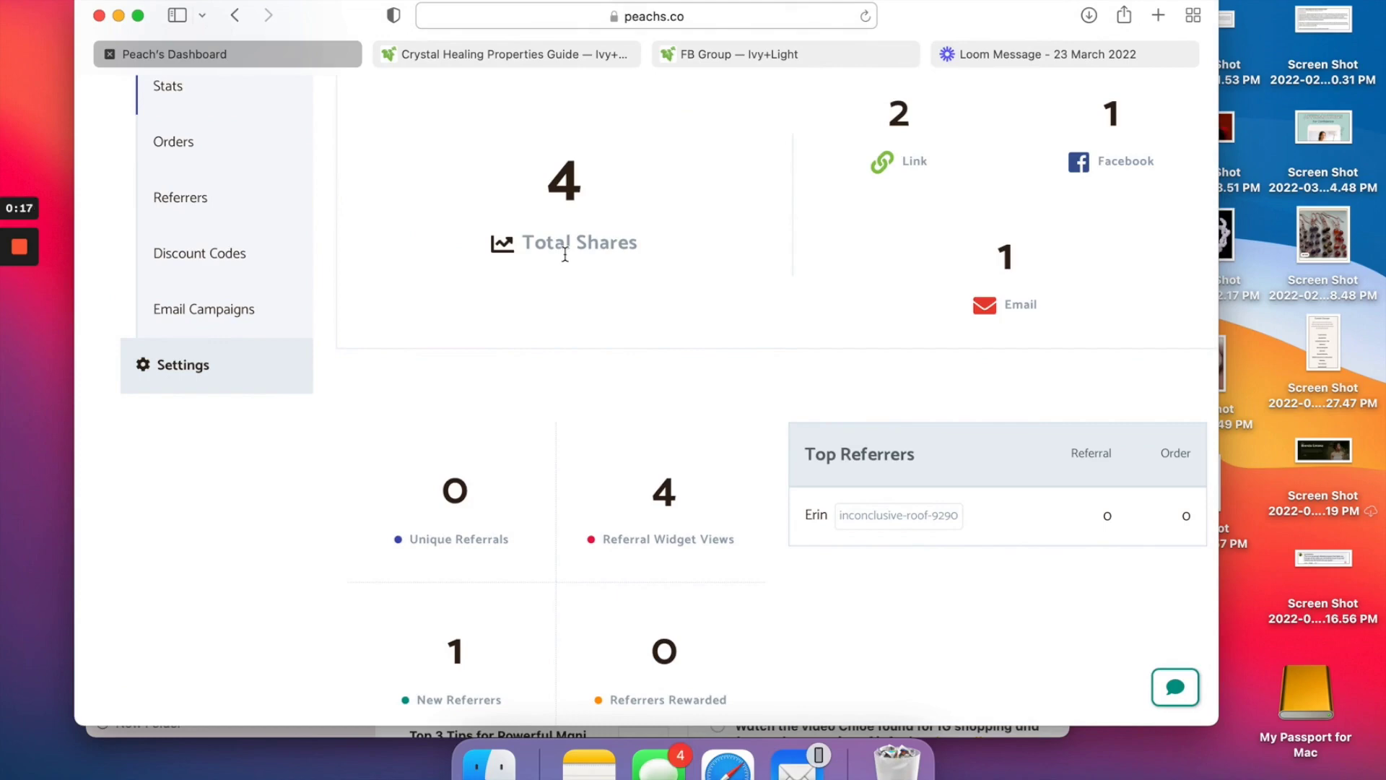
{"action": "scroll", "coordinate": [935, 208], "scroll_direction": "up", "scroll_amount": 2}
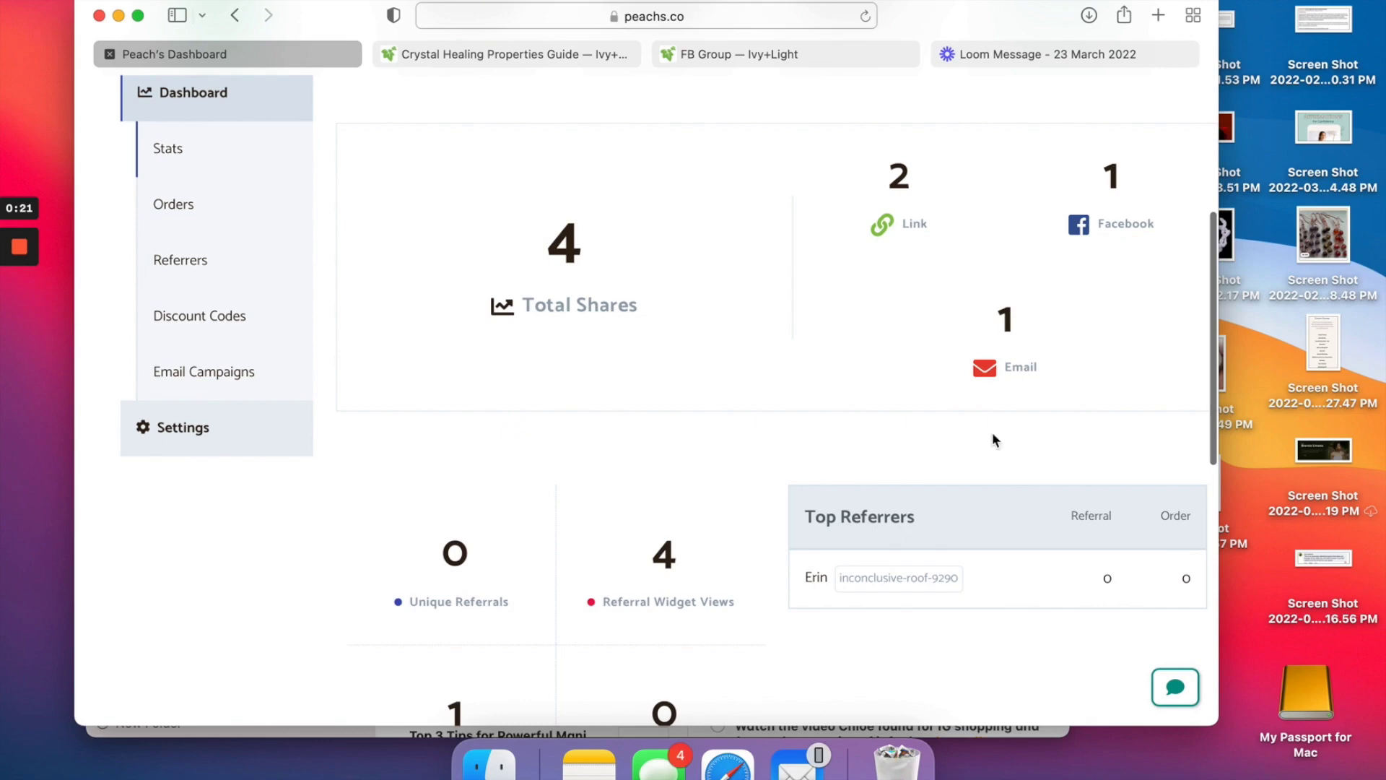
{"action": "scroll", "coordinate": [1076, 302], "scroll_direction": "down", "scroll_amount": 5}
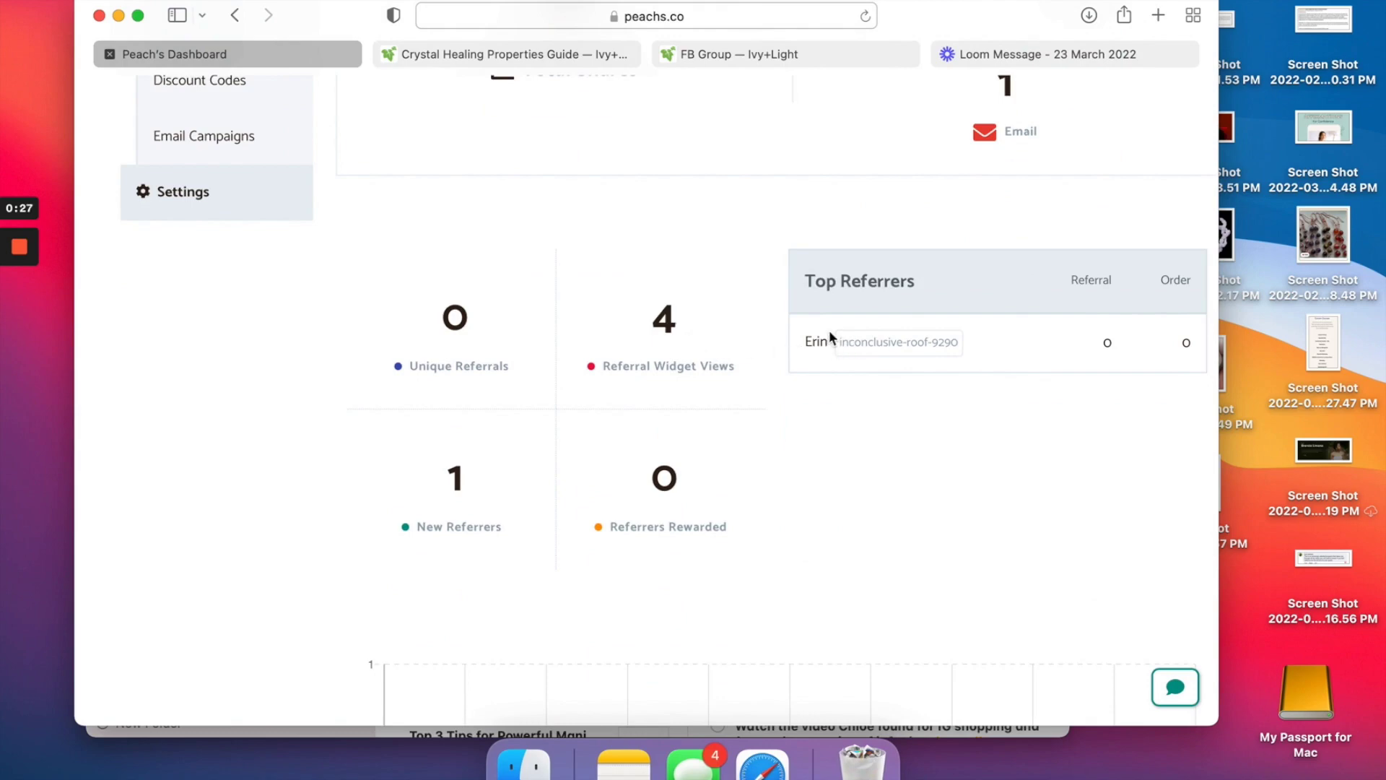
{"action": "left_click_drag", "start_coordinate": [828, 336], "coordinate": [769, 332]}
{"action": "left_click", "coordinate": [829, 361]}
{"action": "scroll", "coordinate": [475, 484], "scroll_direction": "up", "scroll_amount": 5}
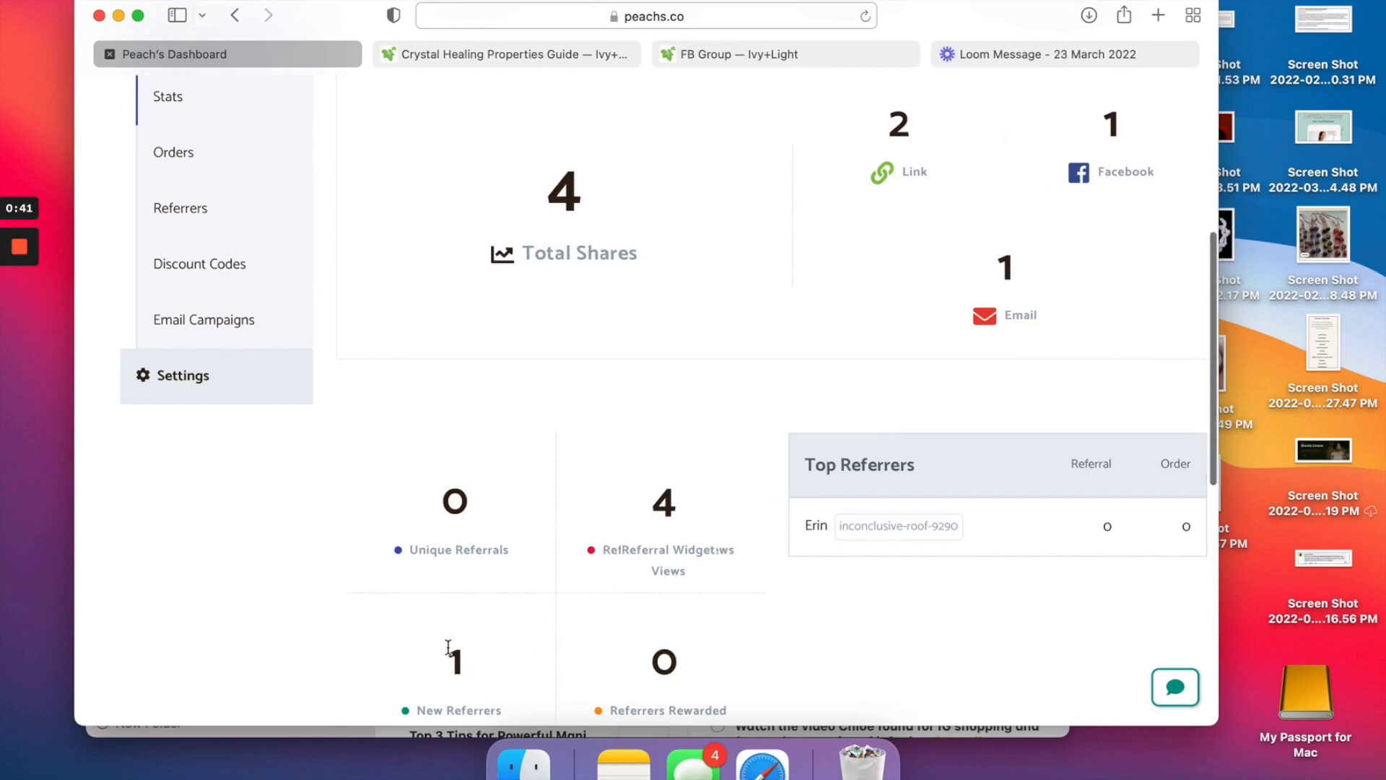
{"action": "scroll", "coordinate": [449, 648], "scroll_direction": "down", "scroll_amount": 10}
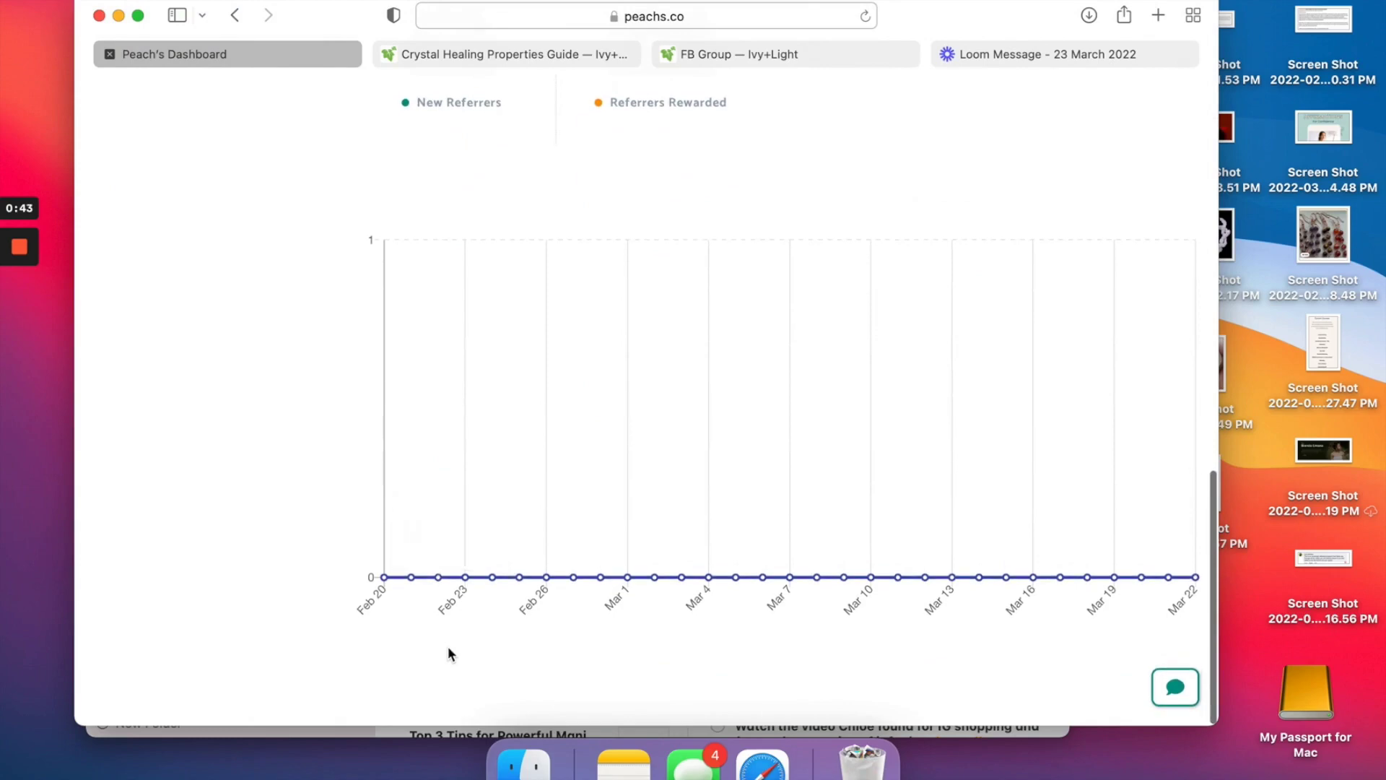
{"action": "scroll", "coordinate": [448, 647], "scroll_direction": "up", "scroll_amount": 10}
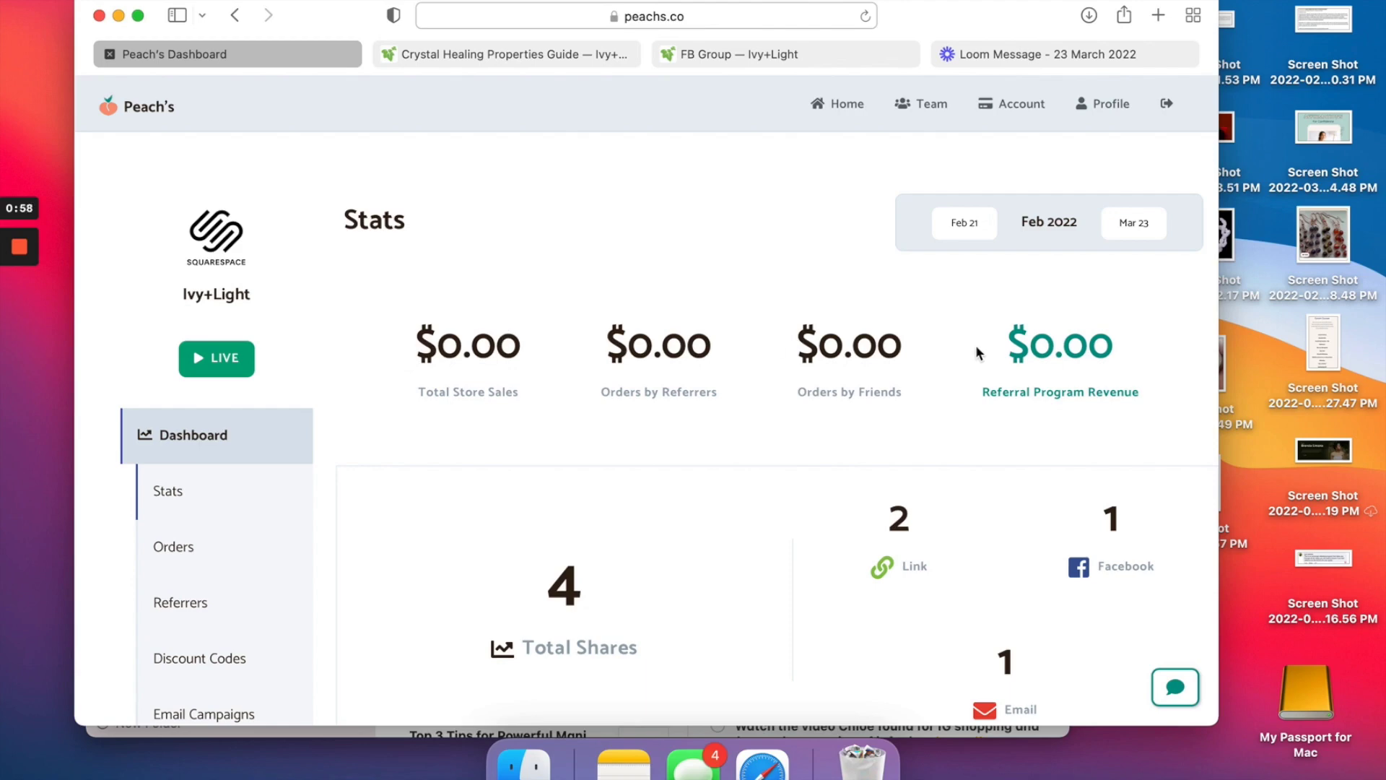
Highlight the $0.00 Referral Program Revenue figure on the Feb 2022 Stats dashboard.
{"action": "left_click_drag", "start_coordinate": [977, 352], "coordinate": [1132, 365]}
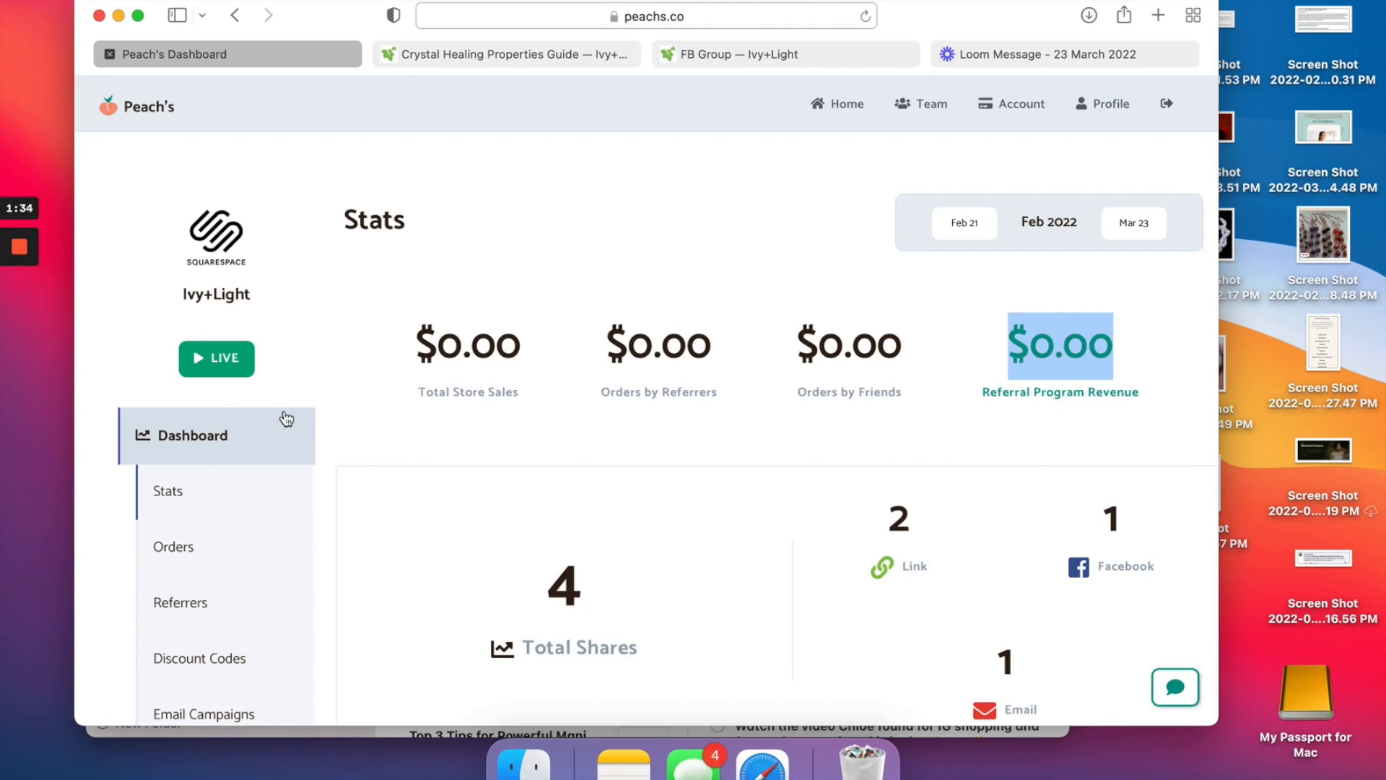
{"action": "mouse_move", "coordinate": [34, 257]}
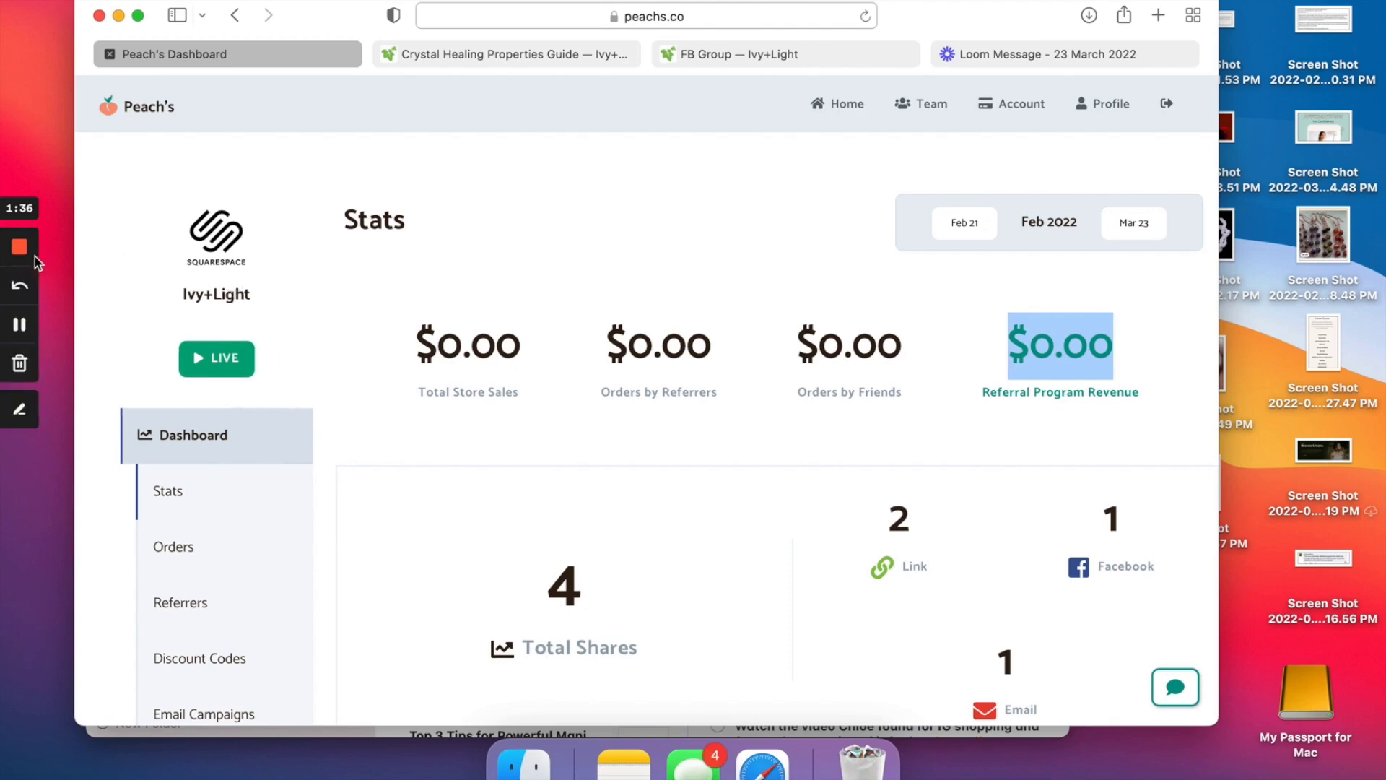